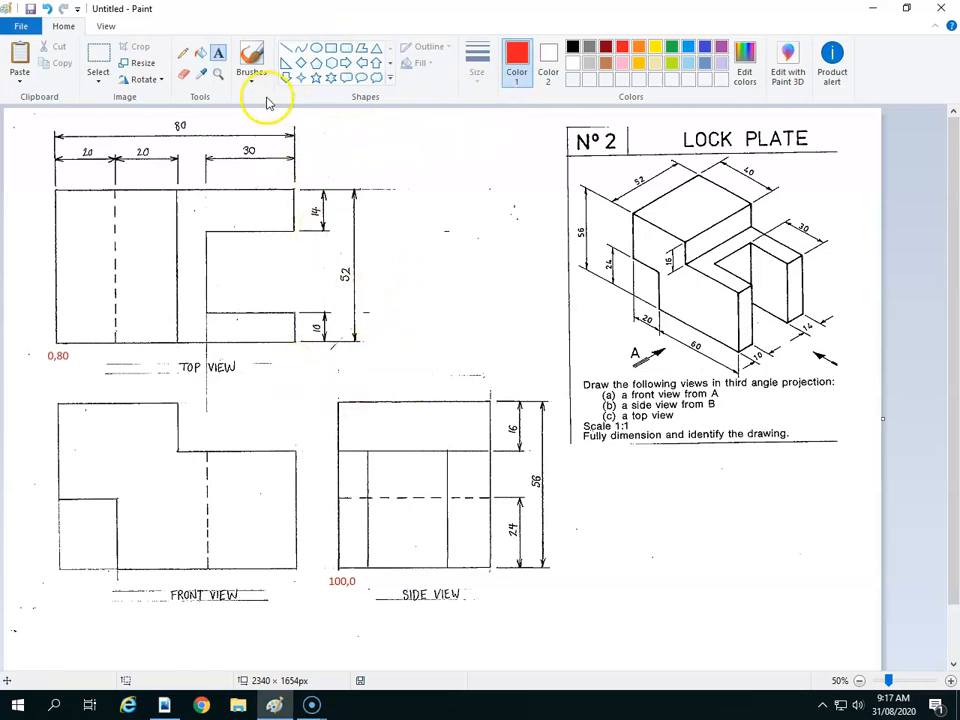
Trace the side view's outline with a red rectangle from its upper-left to its lower-right corner, and remove it
click(333, 50)
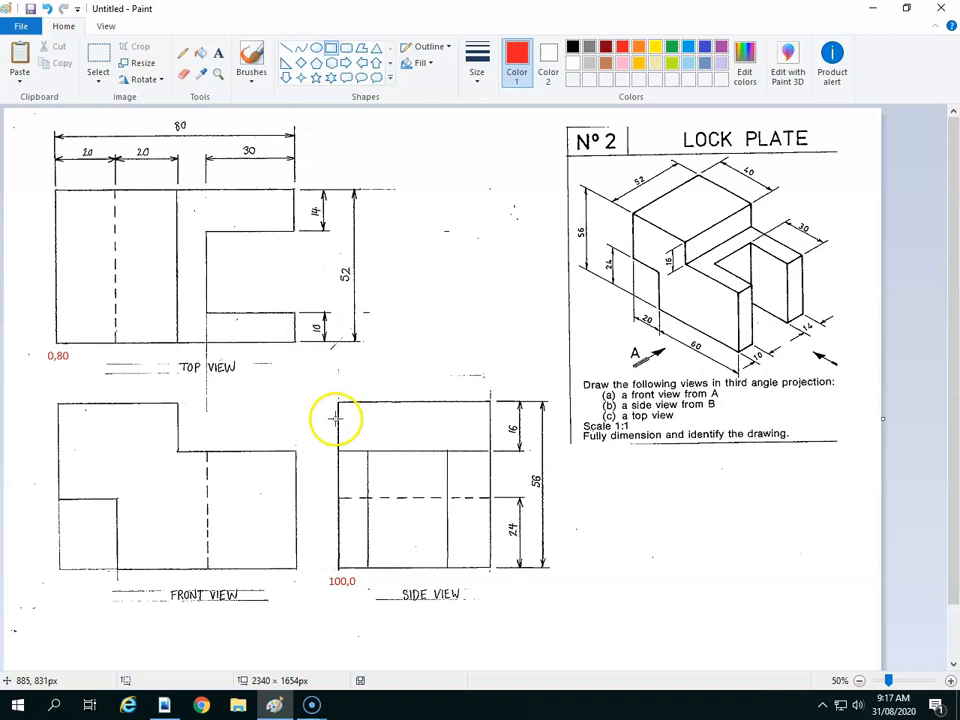
drag(338, 401, 491, 568)
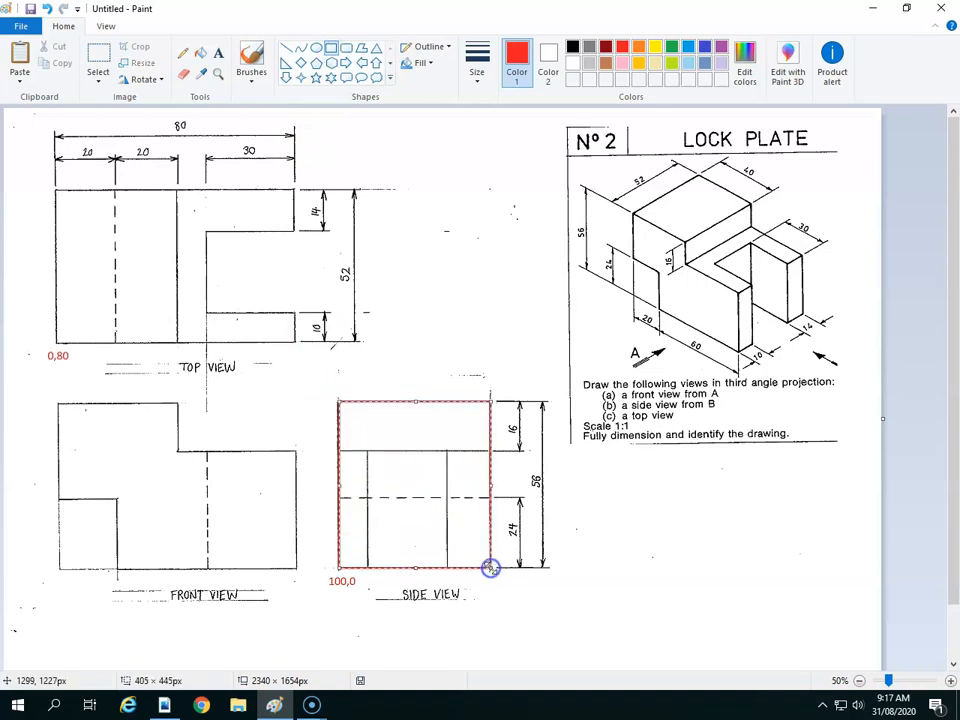
click(341, 580)
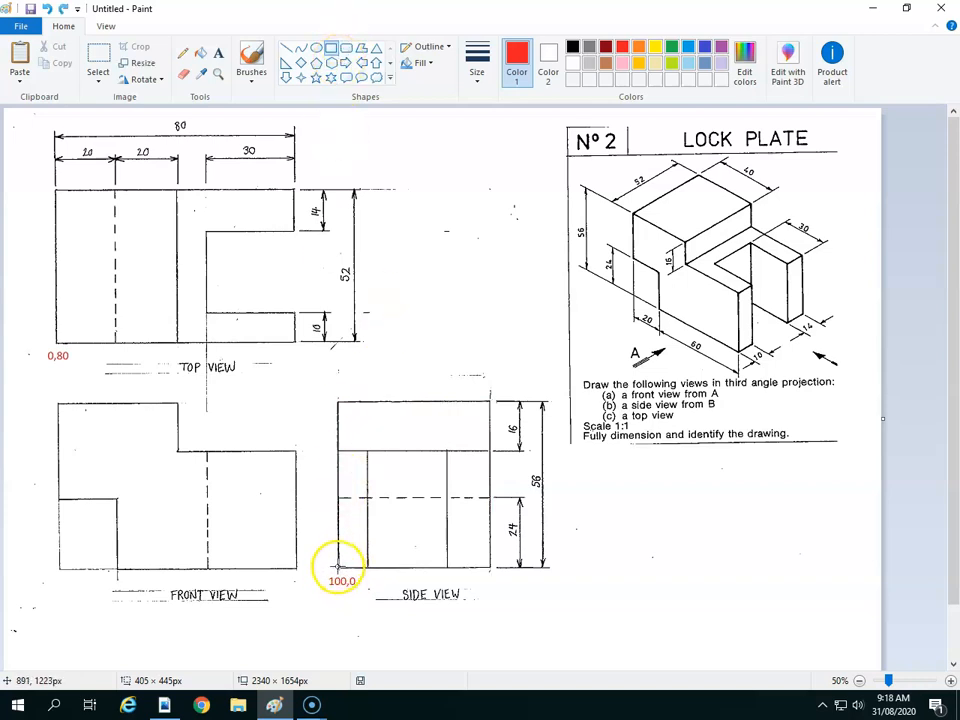
Trace the side view with a red rectangle from the corner marked 100,0 to the diagonally opposite corner, and undo it
click(338, 568)
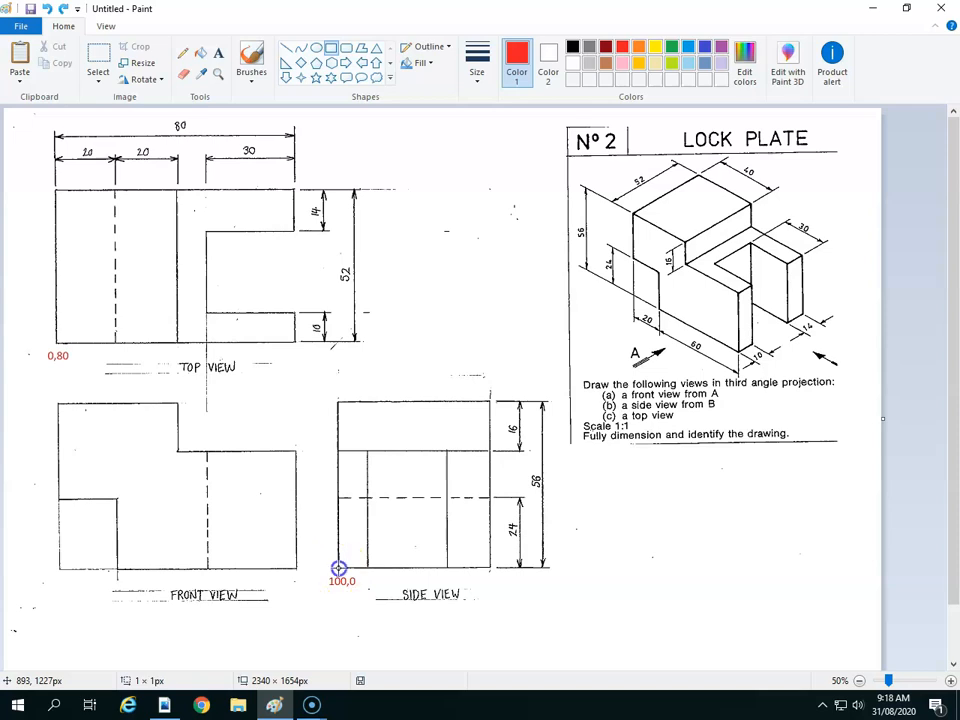
drag(338, 568, 365, 548)
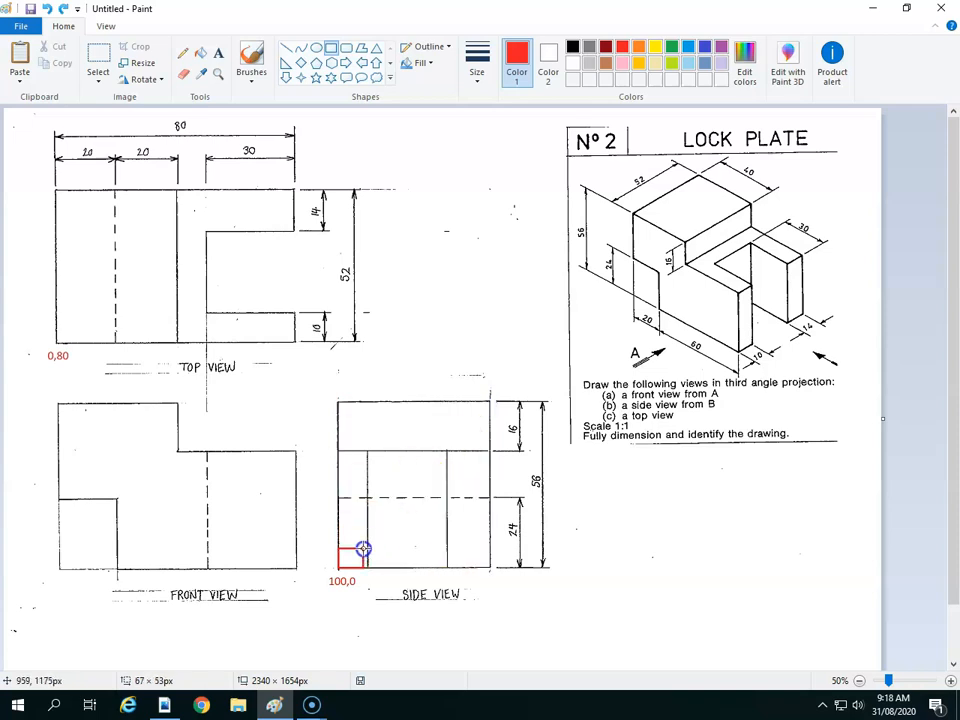
drag(363, 549, 489, 402)
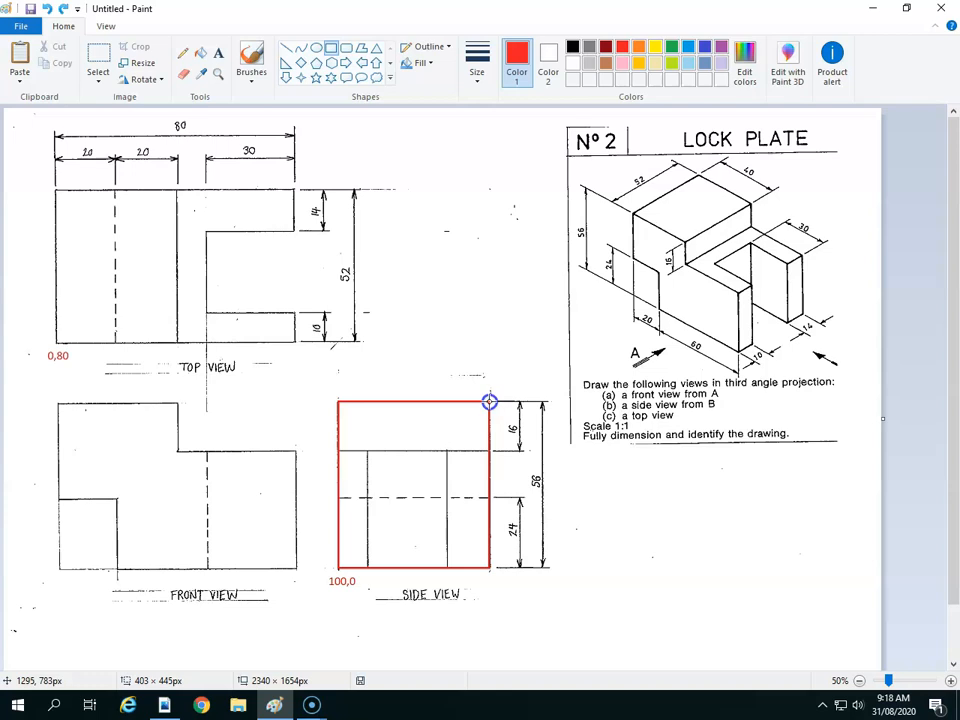
drag(489, 402, 489, 402)
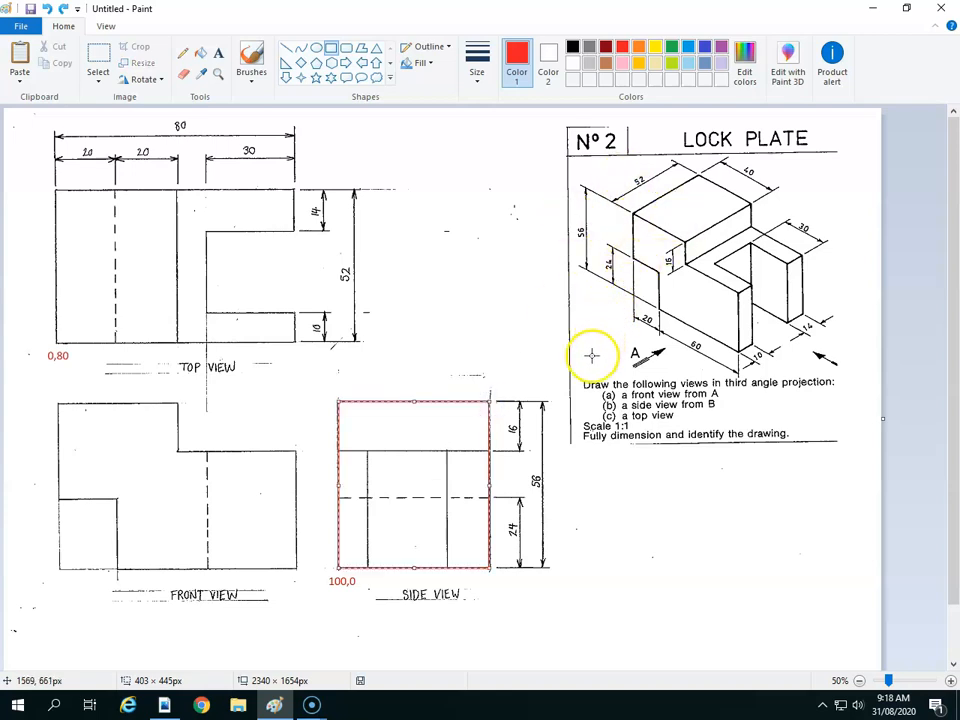
key(ctrl+z)
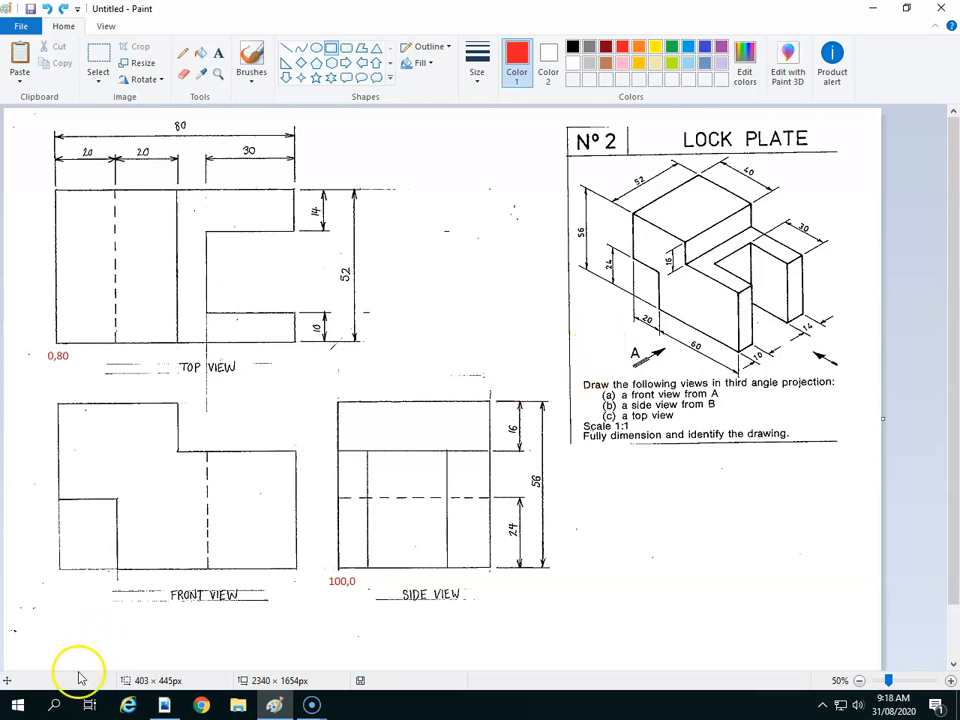
Launch AutoCAD 2019 - English and return to the lock plate drawing in Paint
click(20, 708)
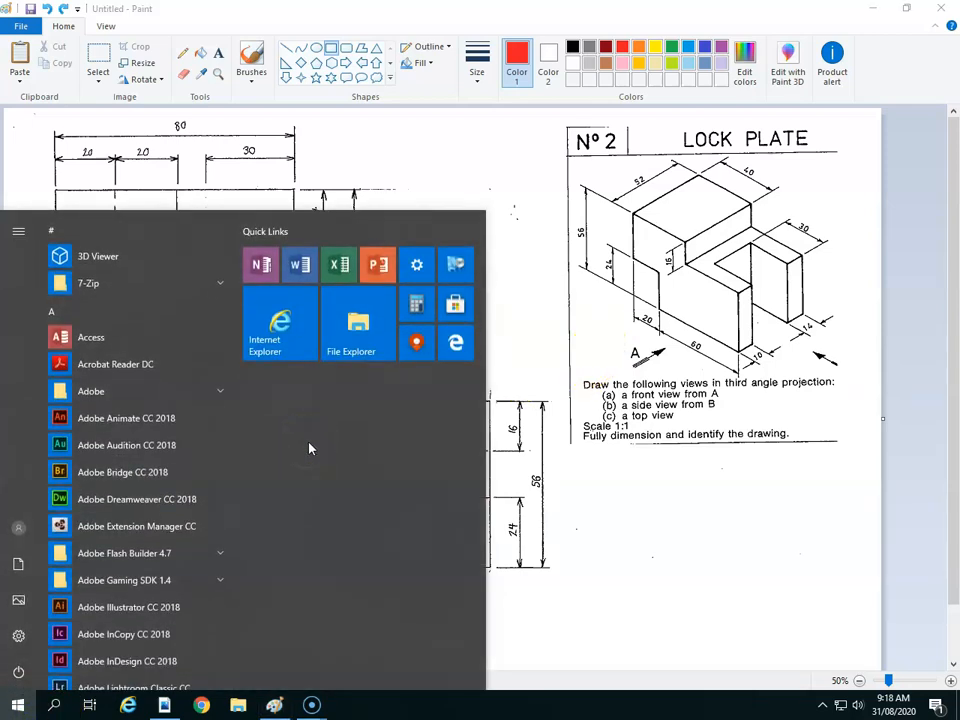
text(aut)
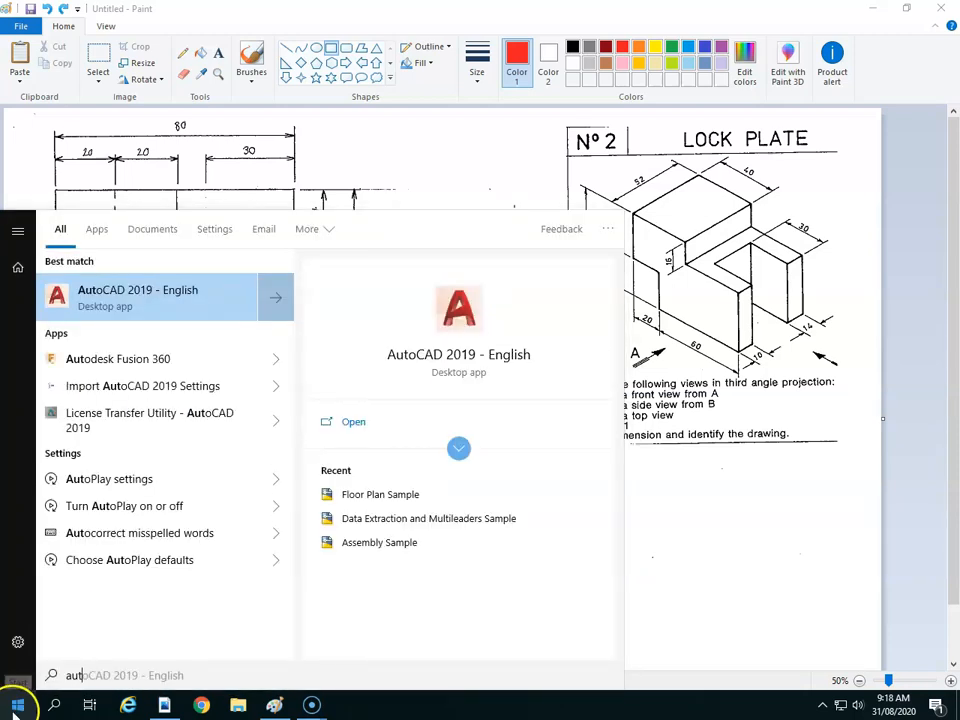
click(156, 311)
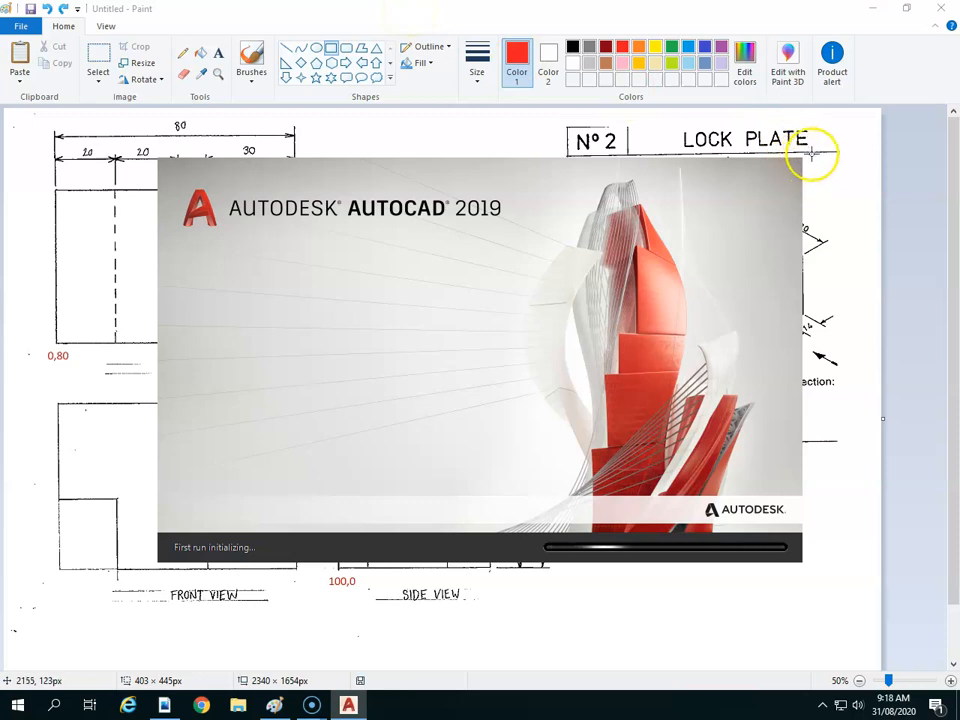
click(380, 13)
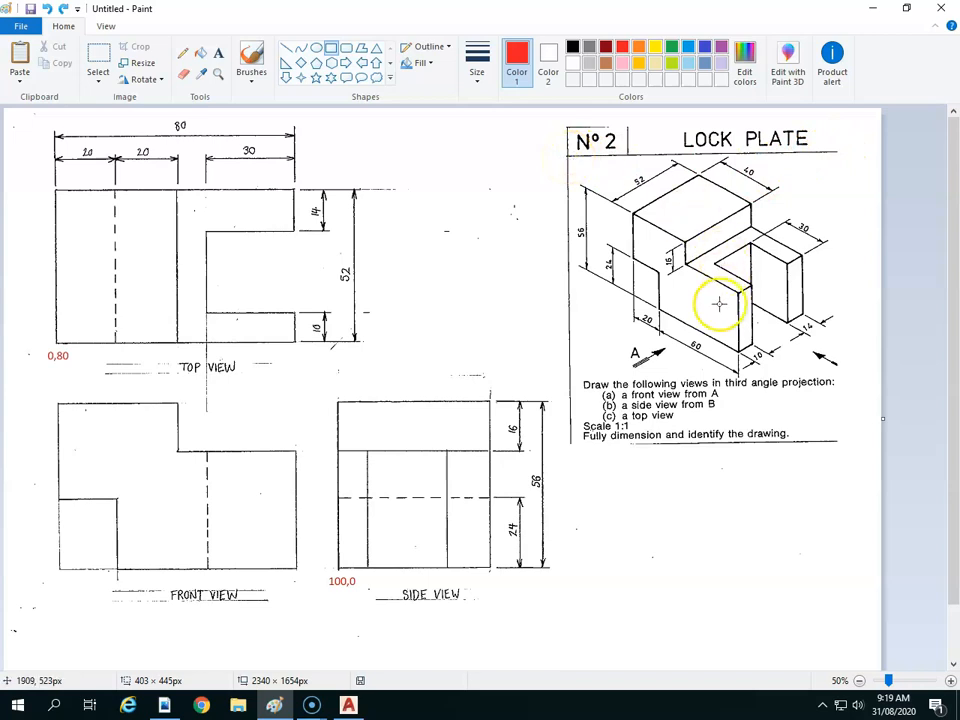
Make a trial pencil stroke under the isometric lock plate, undo it, and set the pencil to the third line thickness
click(184, 53)
drag(697, 350, 803, 338)
key(ctrl+z)
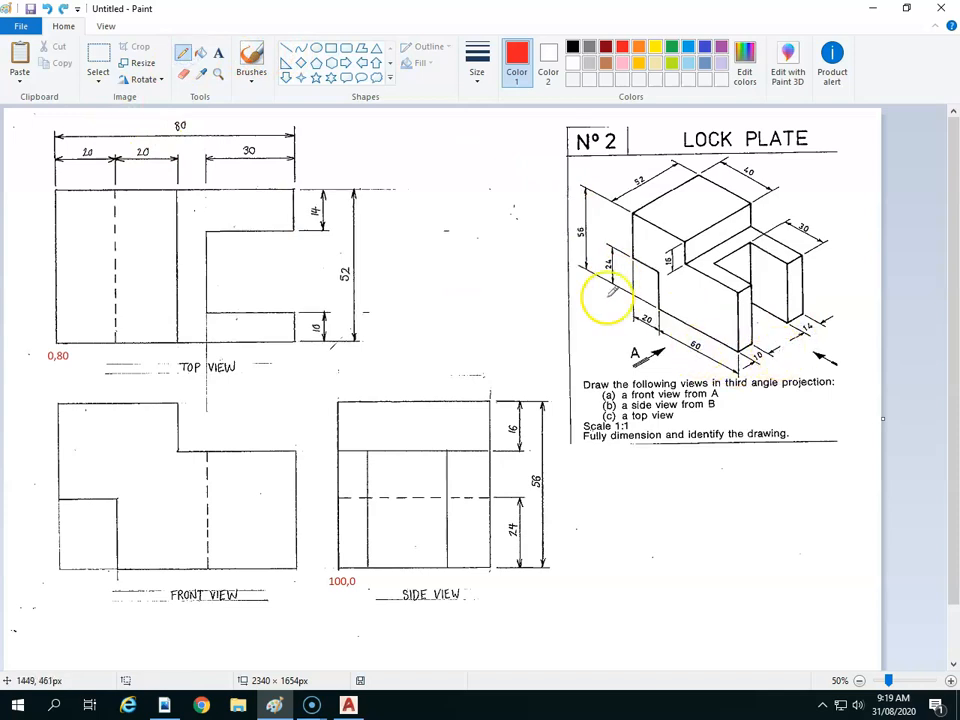
click(477, 60)
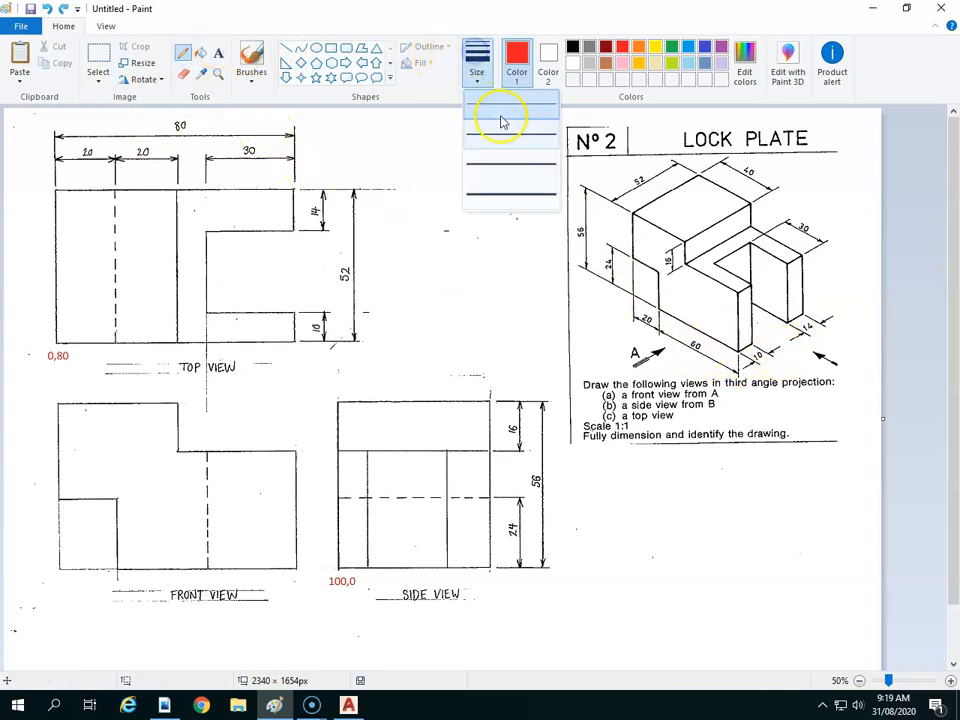
click(513, 160)
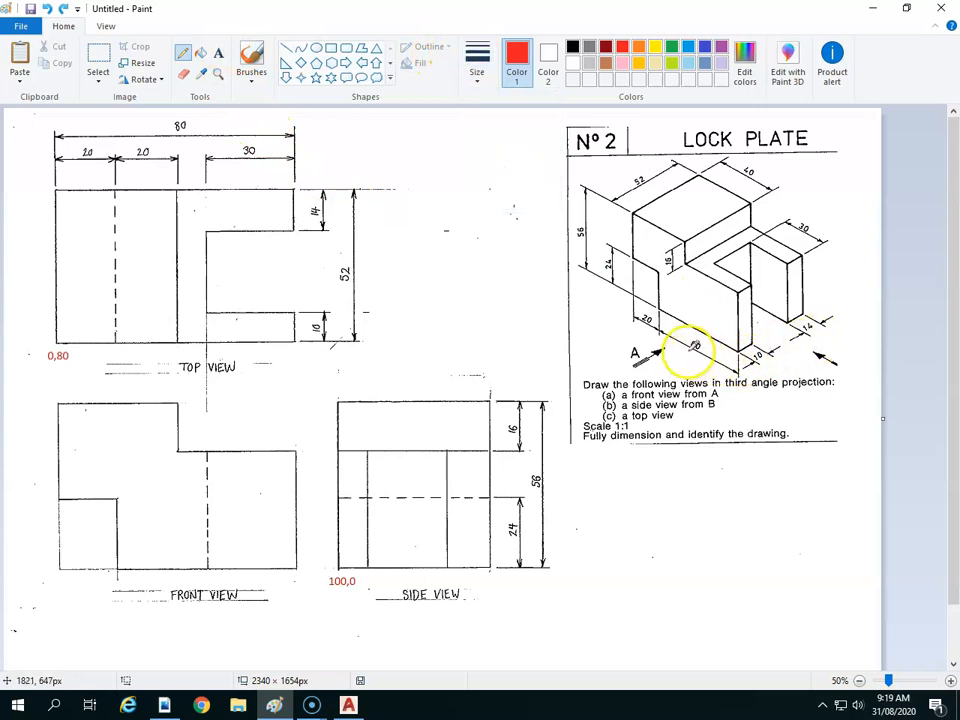
Mark the lower ends of the isometric lock plate's two prongs and its front face with red pencil strokes, and undo them
drag(735, 346, 816, 336)
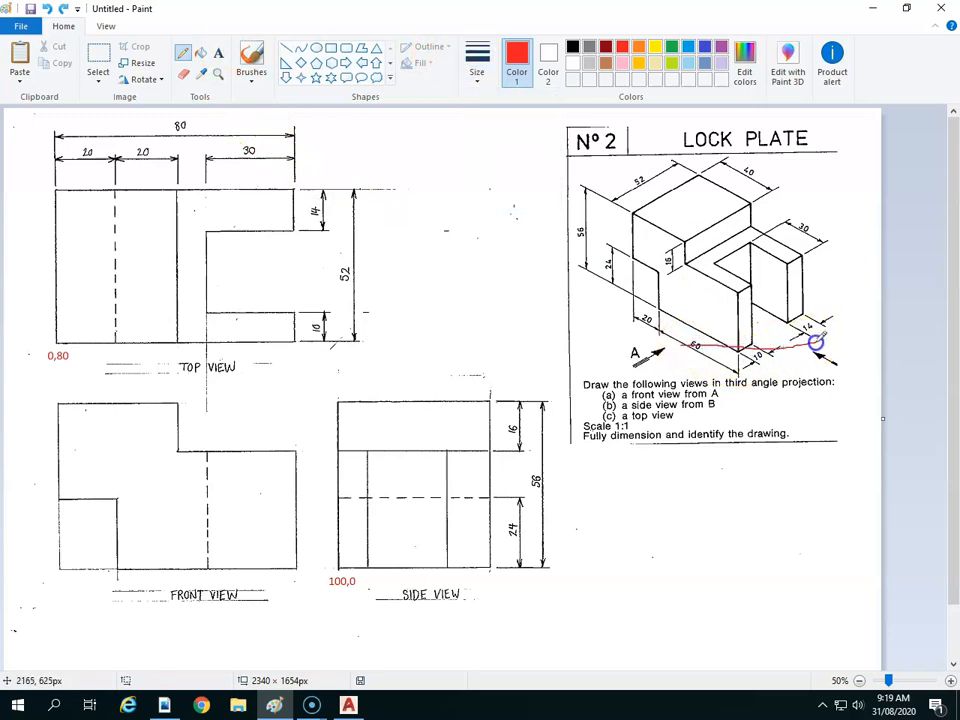
drag(690, 344, 690, 347)
drag(773, 328, 817, 318)
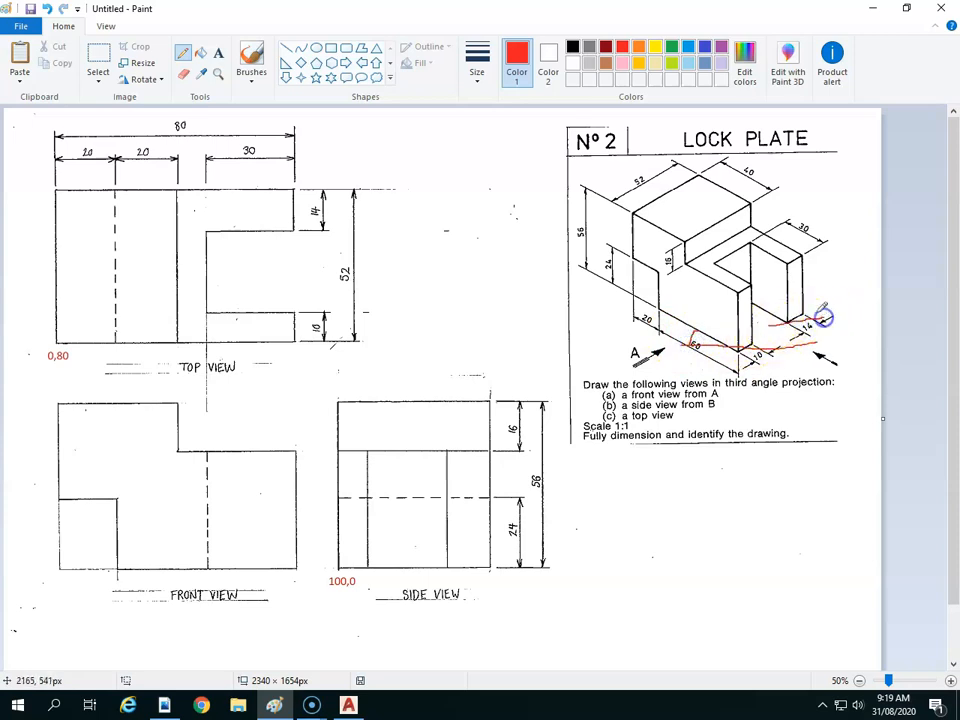
key(ctrl+z)
mouse_move(648, 243)
mouse_down()
mouse_move(745, 239)
mouse_move(720, 234)
mouse_move(720, 242)
mouse_up()
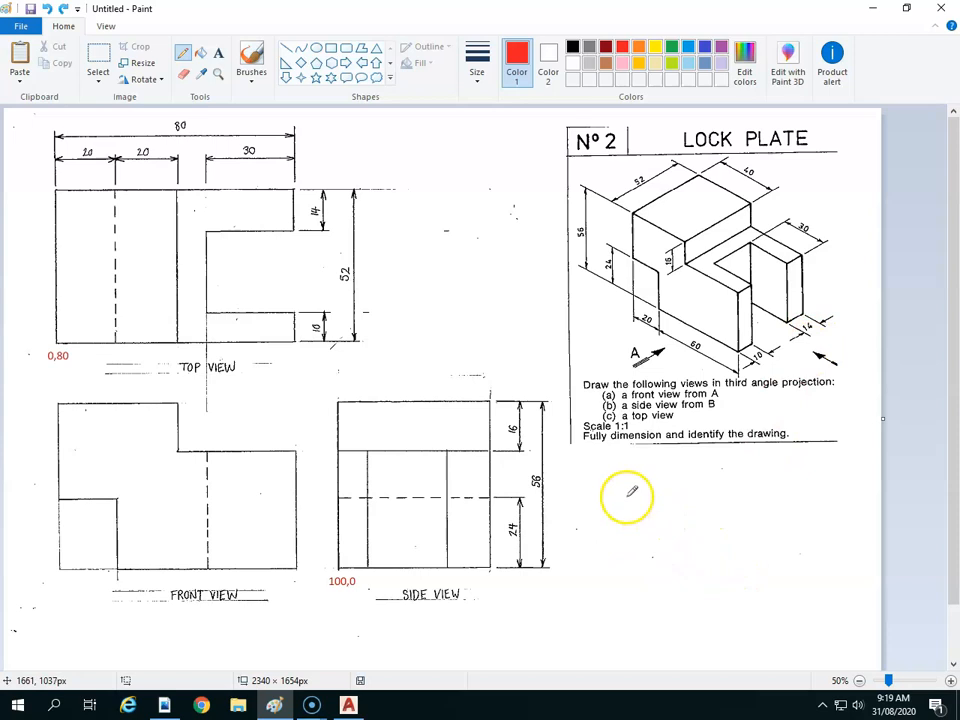
Sketch the lock plate's stepped front profile and raised top face freehand in red, in the blank area below the exercise text
drag(702, 575, 729, 576)
drag(624, 499, 679, 498)
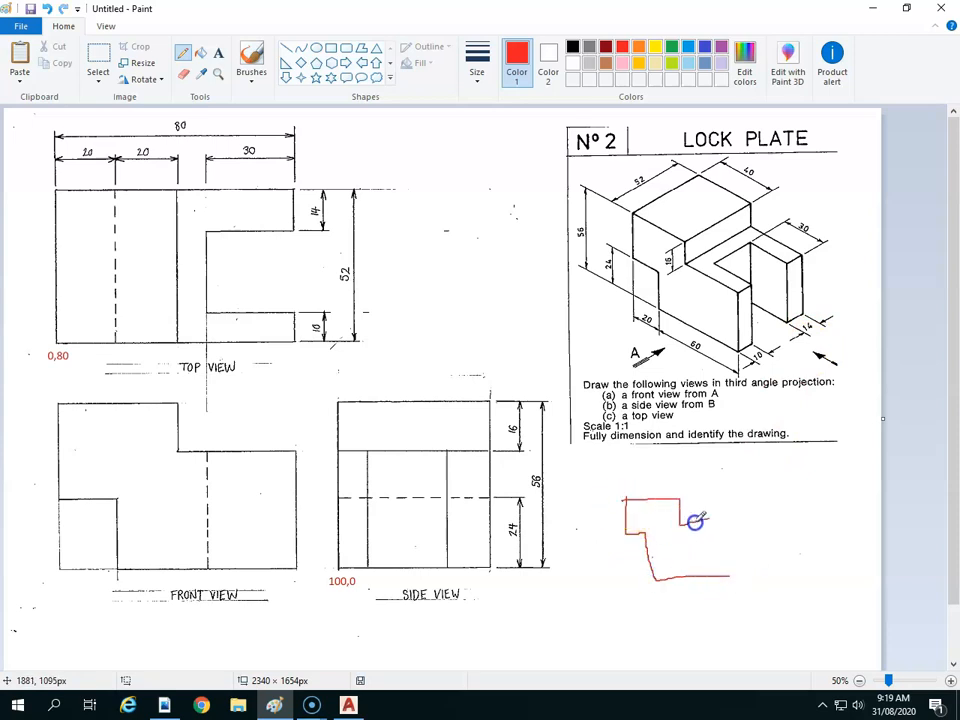
drag(740, 556, 745, 575)
mouse_move(626, 497)
mouse_down()
mouse_move(677, 452)
mouse_move(724, 457)
mouse_up()
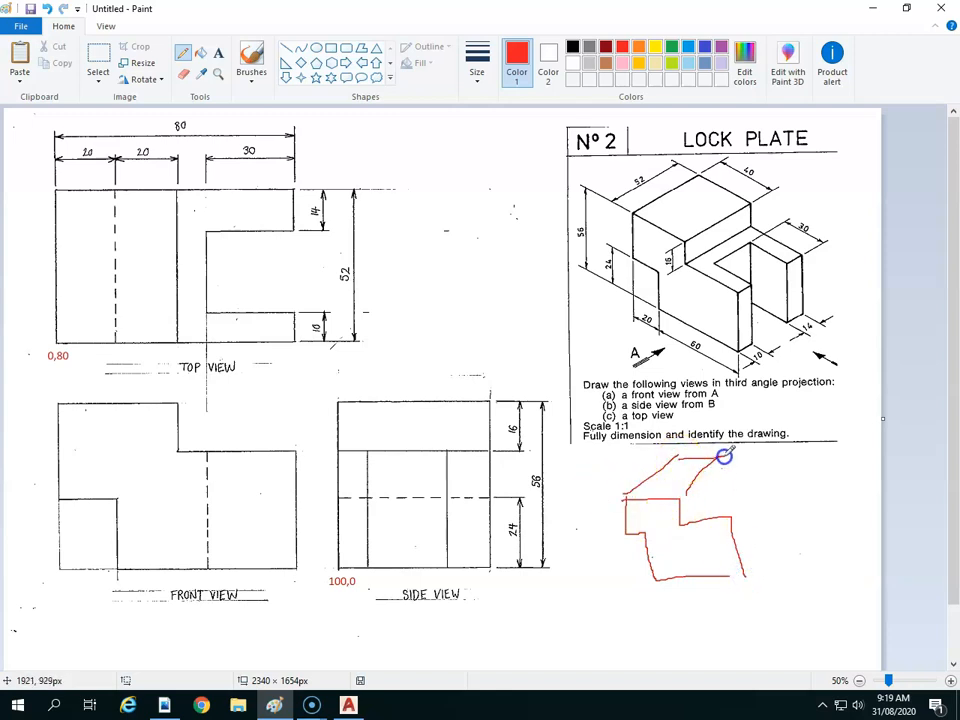
Add the lower slotted section, with both prongs and their end faces, to the freehand lock plate sketch
mouse_move(685, 521)
mouse_down()
mouse_move(722, 476)
mouse_move(778, 473)
mouse_up()
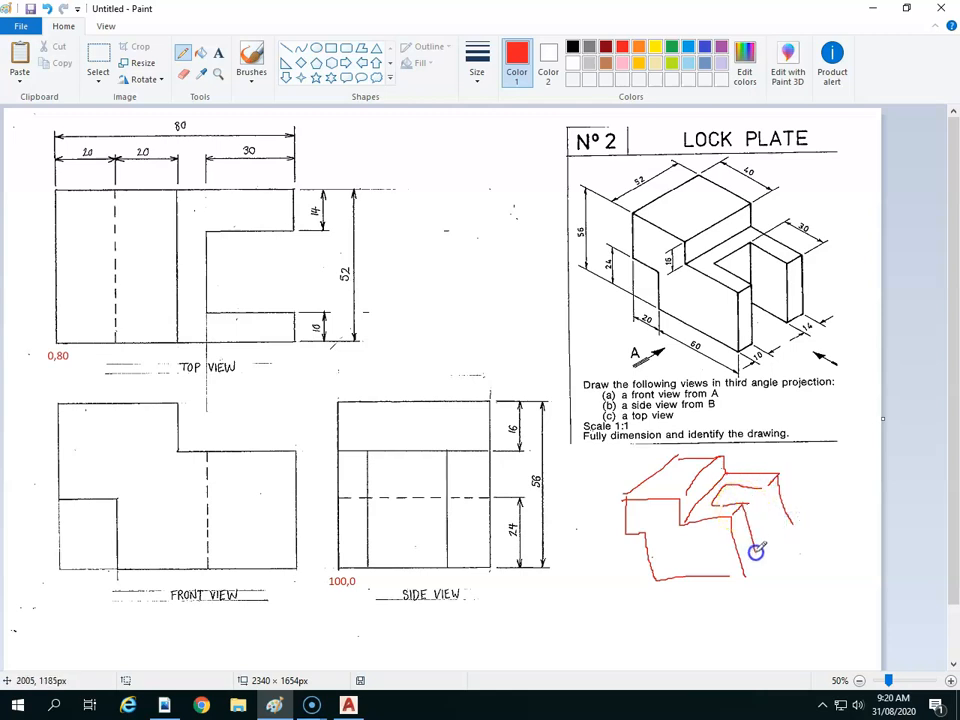
drag(763, 489, 764, 498)
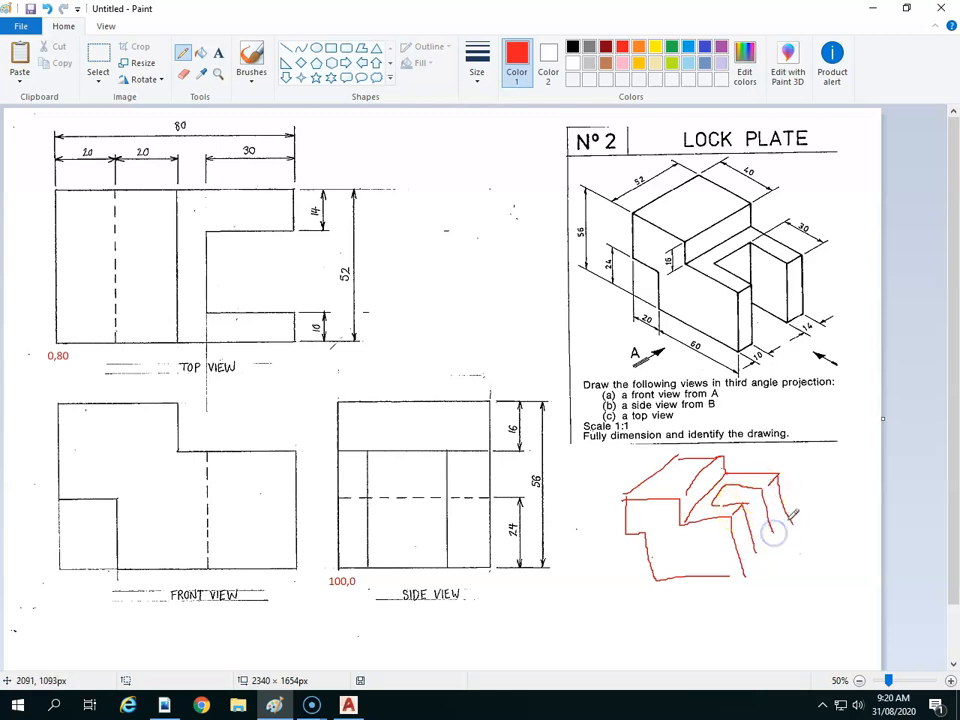
drag(757, 553, 742, 569)
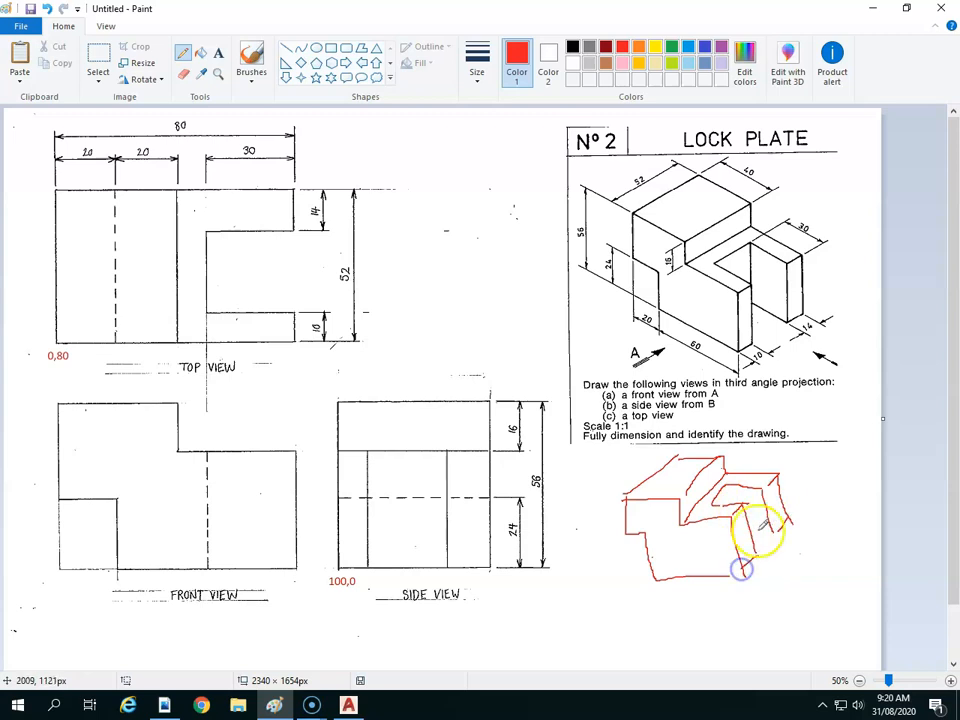
drag(727, 487, 757, 529)
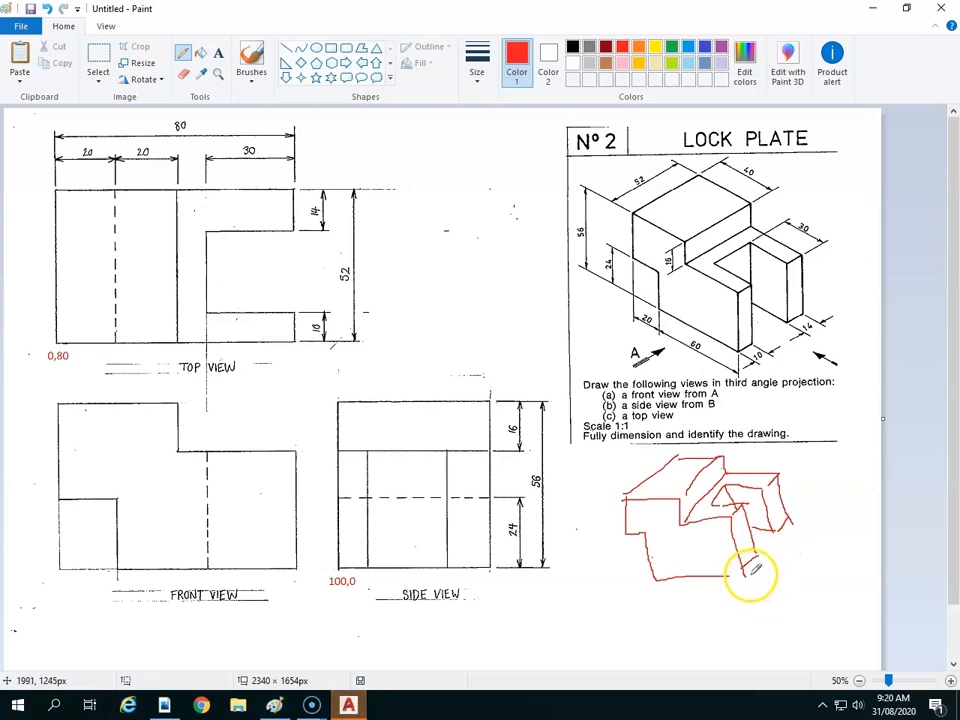
drag(761, 574, 826, 566)
mouse_move(763, 561)
mouse_down()
mouse_move(792, 523)
mouse_move(789, 557)
mouse_move(800, 560)
mouse_up()
Undo all strokes of the freehand lock plate sketch while keeping the red 100,0 label
key(ctrl+z)
key(ctrl+z)
key(ctrl+z)
key(ctrl+z)
key(ctrl+z)
key(ctrl+z)
key(ctrl+z)
key(ctrl+z)
key(ctrl+z)
key(ctrl+z)
key(ctrl+z)
key(ctrl+z)
key(ctrl+z)
key(ctrl+z)
key(ctrl+z)
key(ctrl+z)
key(ctrl+z)
key(ctrl+z)
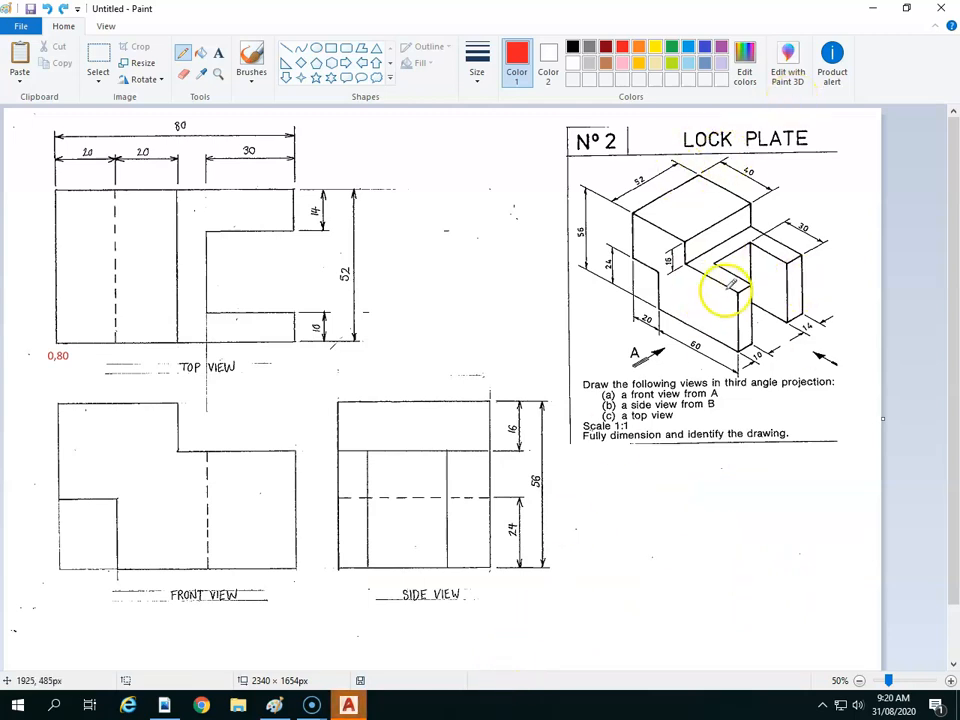
key(ctrl+y)
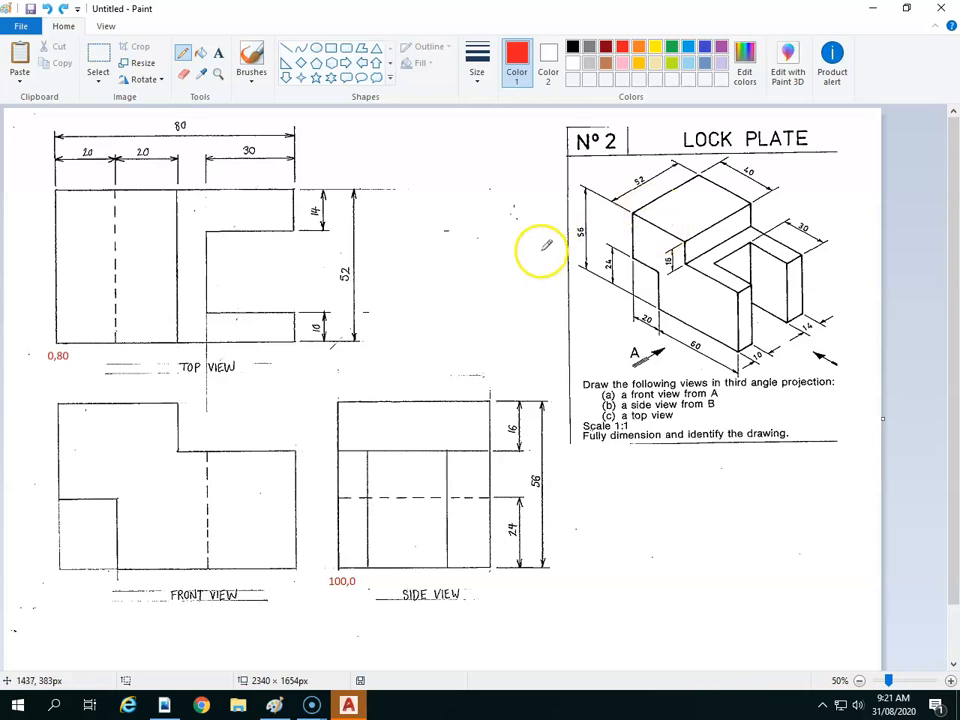
Sketch a framed third angle projection symbol freehand in red between the top view and the isometric drawing, and undo it
mouse_move(440, 270)
mouse_down()
mouse_move(424, 250)
mouse_move(403, 272)
mouse_move(431, 283)
mouse_move(439, 266)
mouse_move(420, 266)
mouse_move(421, 276)
mouse_move(455, 272)
mouse_move(480, 245)
mouse_move(479, 283)
mouse_up()
mouse_move(395, 236)
mouse_down()
mouse_move(390, 298)
mouse_move(401, 233)
mouse_move(452, 232)
mouse_move(490, 232)
mouse_move(493, 298)
mouse_up()
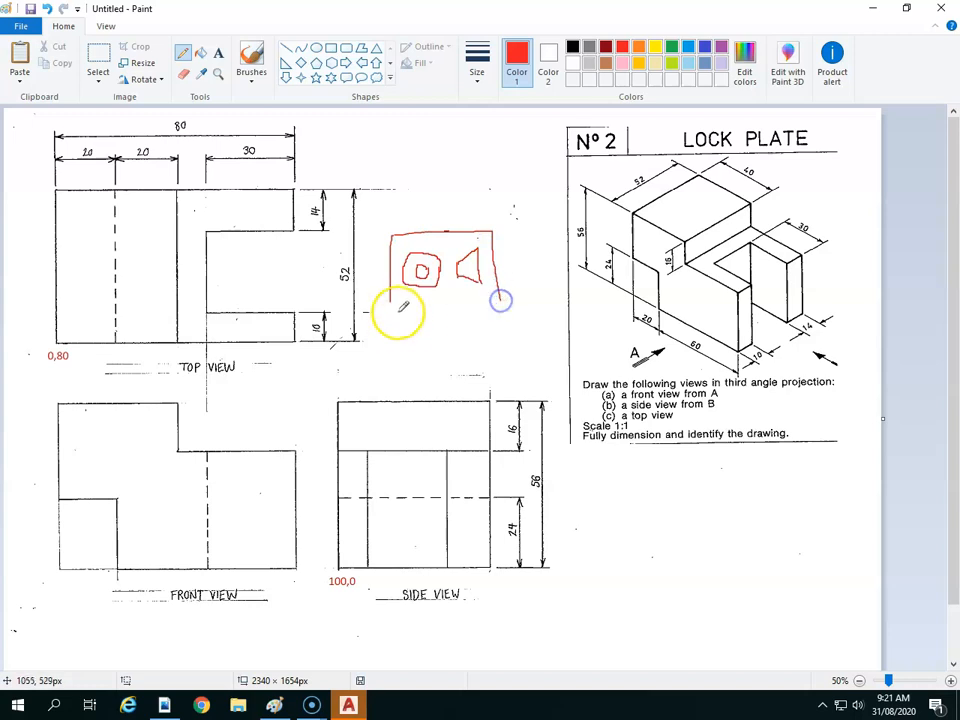
drag(399, 302, 499, 298)
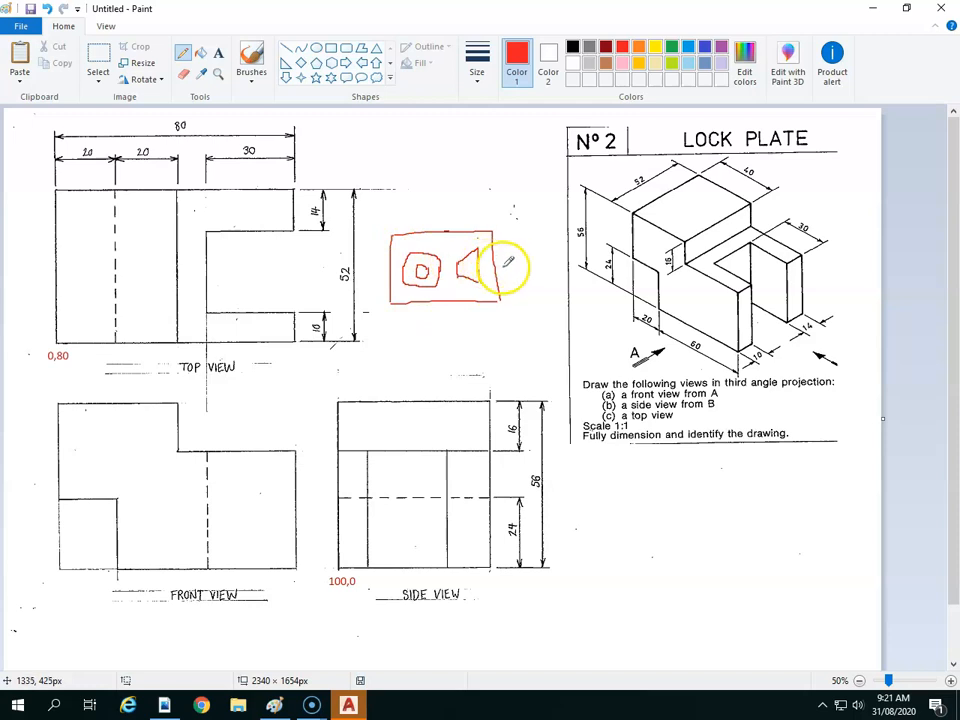
key(ctrl+z)
key(ctrl+z)
key(ctrl+z)
key(ctrl+z)
key(ctrl+z)
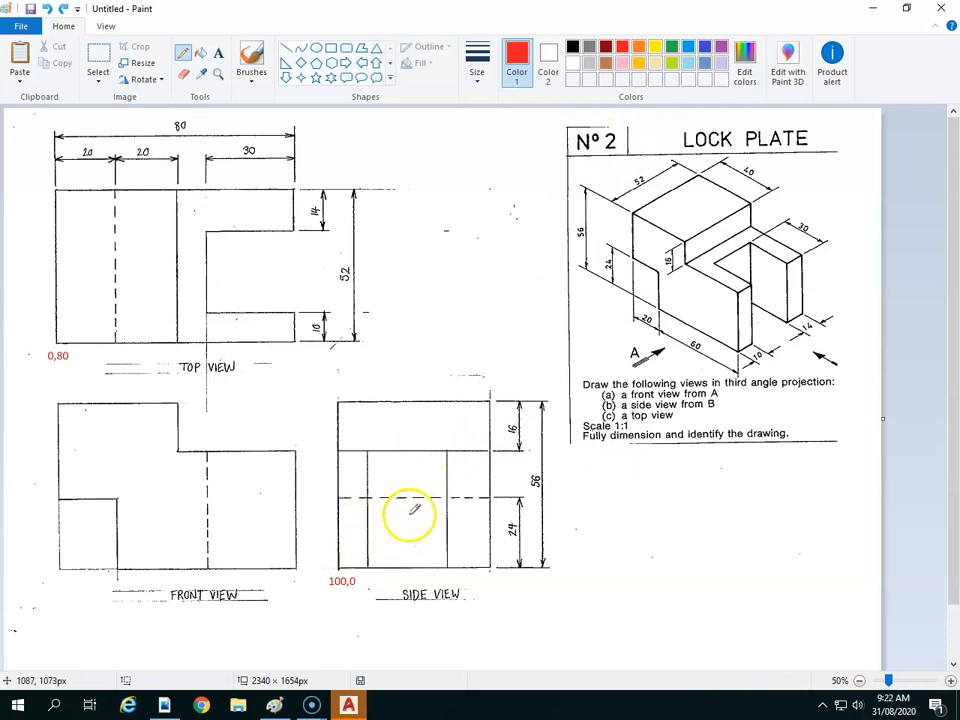
Switch to AutoCAD and create a new drawing from the acadiso template
click(346, 705)
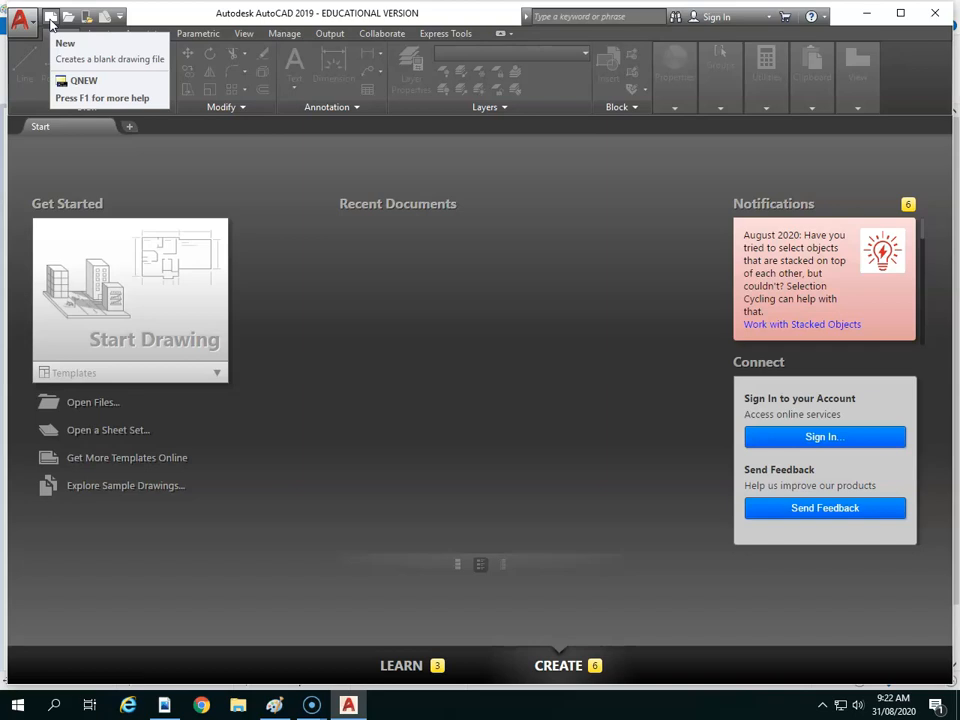
click(33, 28)
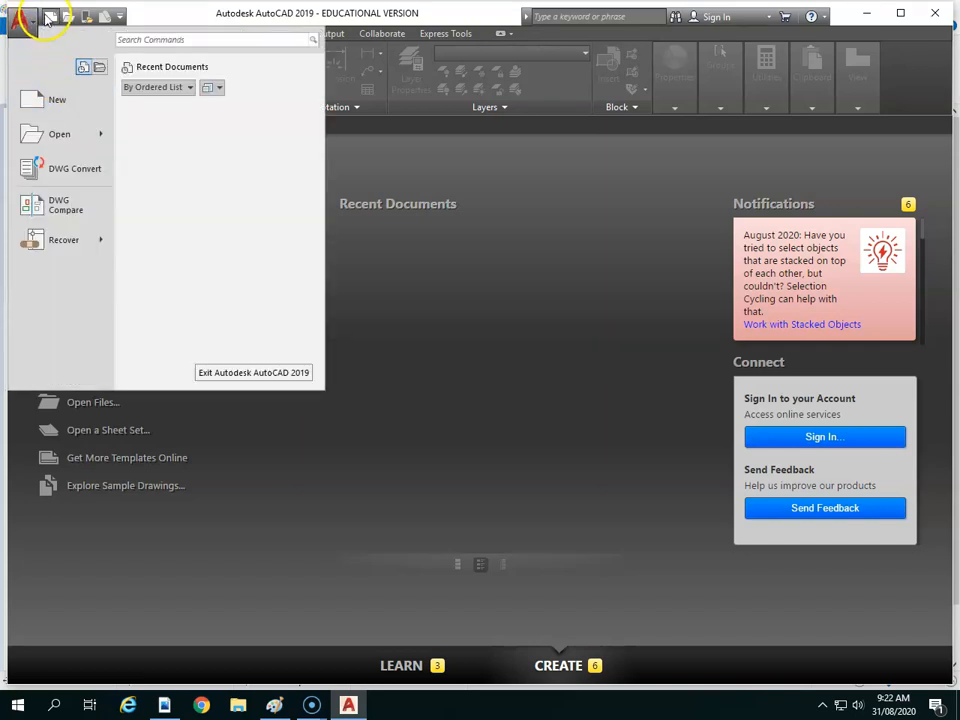
click(47, 18)
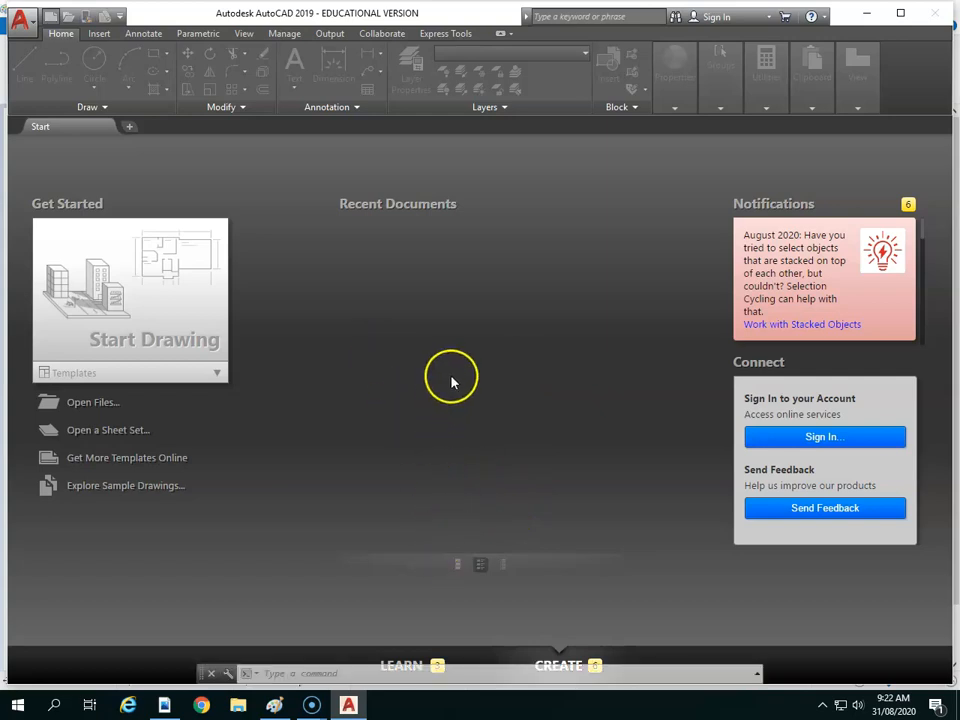
click(374, 368)
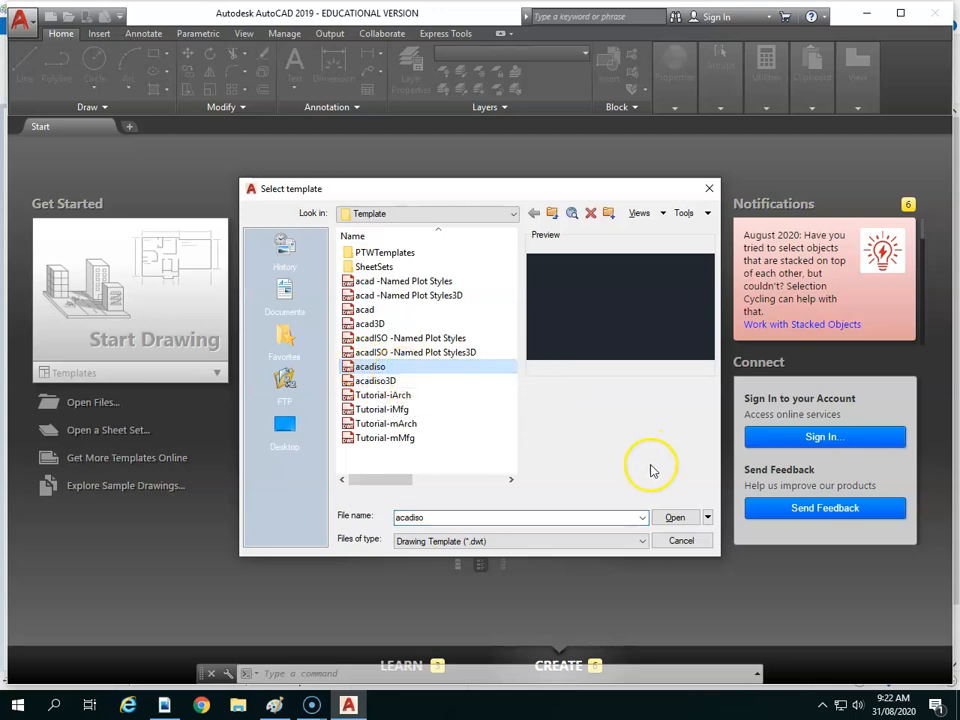
click(672, 518)
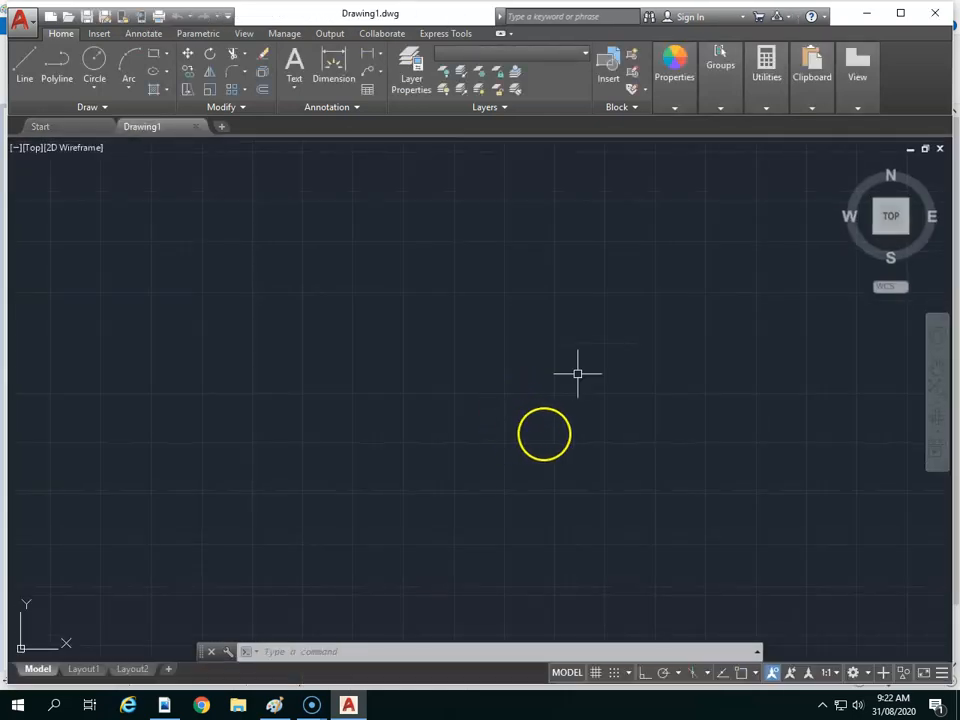
scroll(466, 273, down, 2)
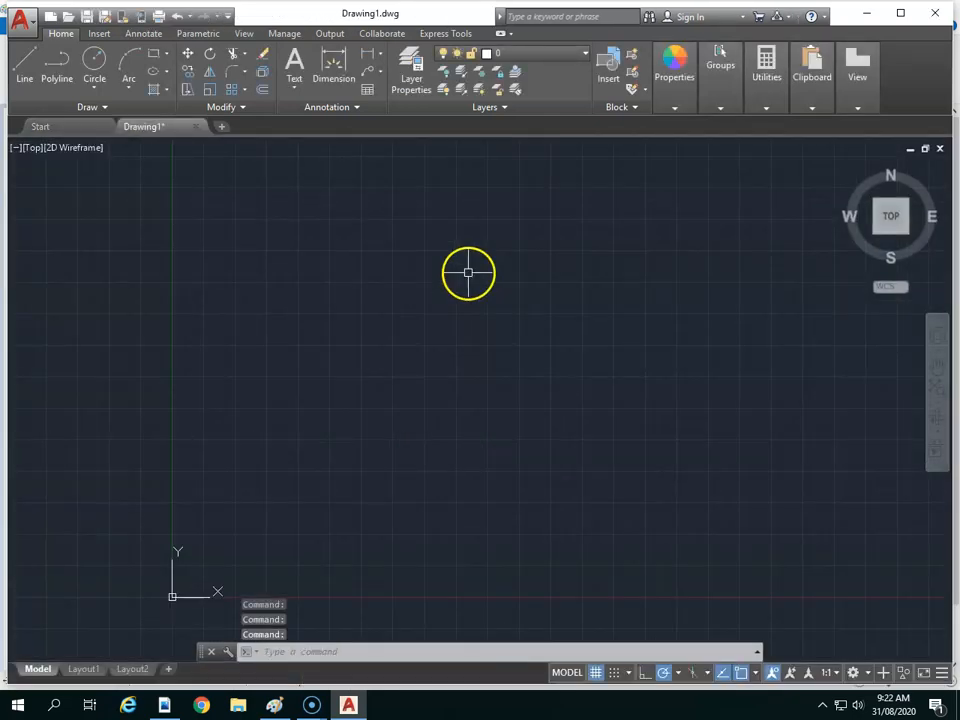
scroll(490, 255, down, 1)
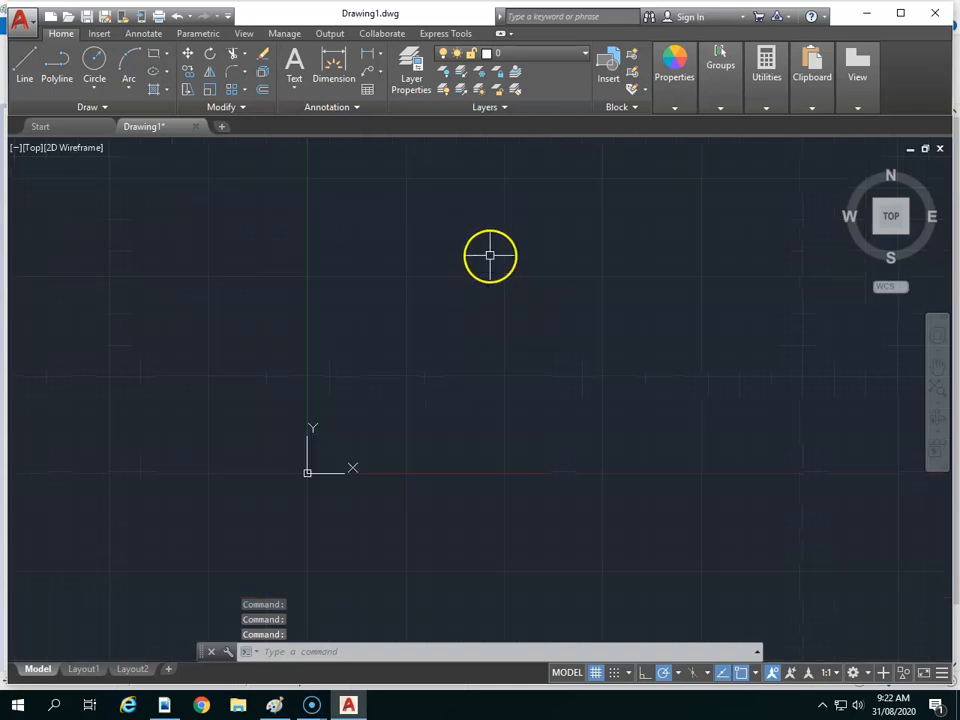
scroll(596, 388, up, 2)
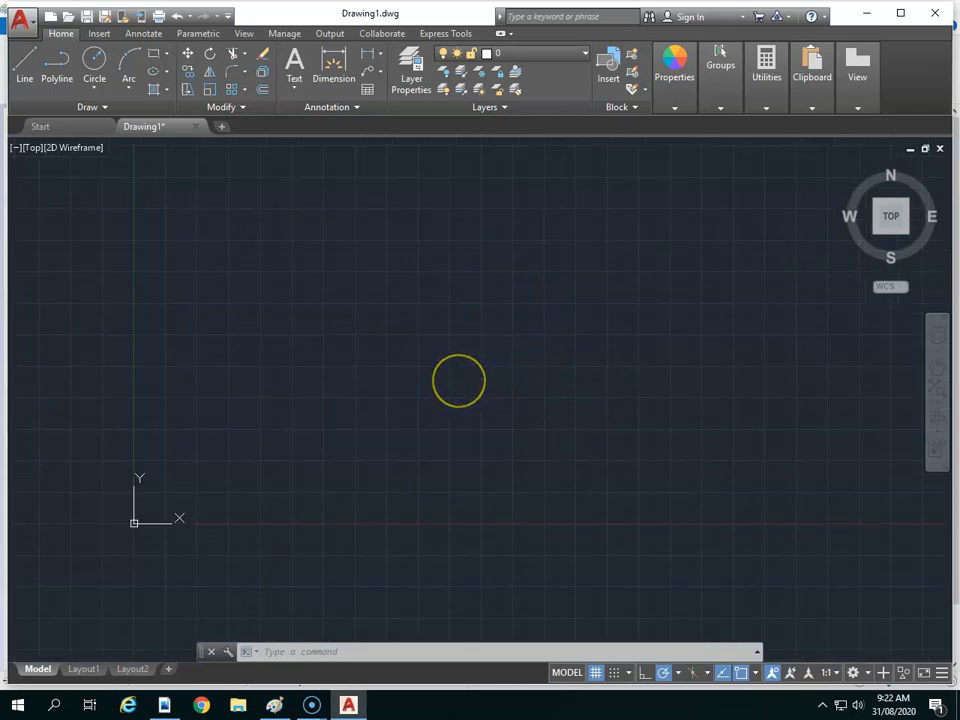
key(ctrl+a)
key(Escape)
Draw a chain of seven connected line segments at arbitrary points in the drawing area with the Line command
click(22, 58)
click(277, 268)
click(420, 300)
click(575, 270)
click(623, 350)
click(590, 428)
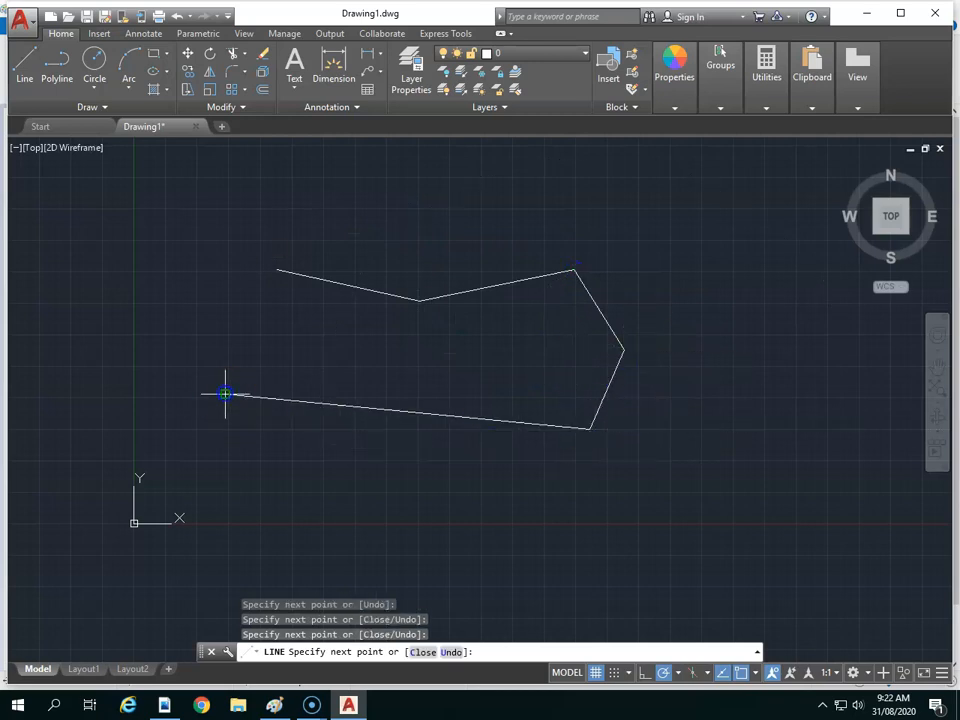
click(226, 393)
click(260, 292)
click(453, 434)
key(Return)
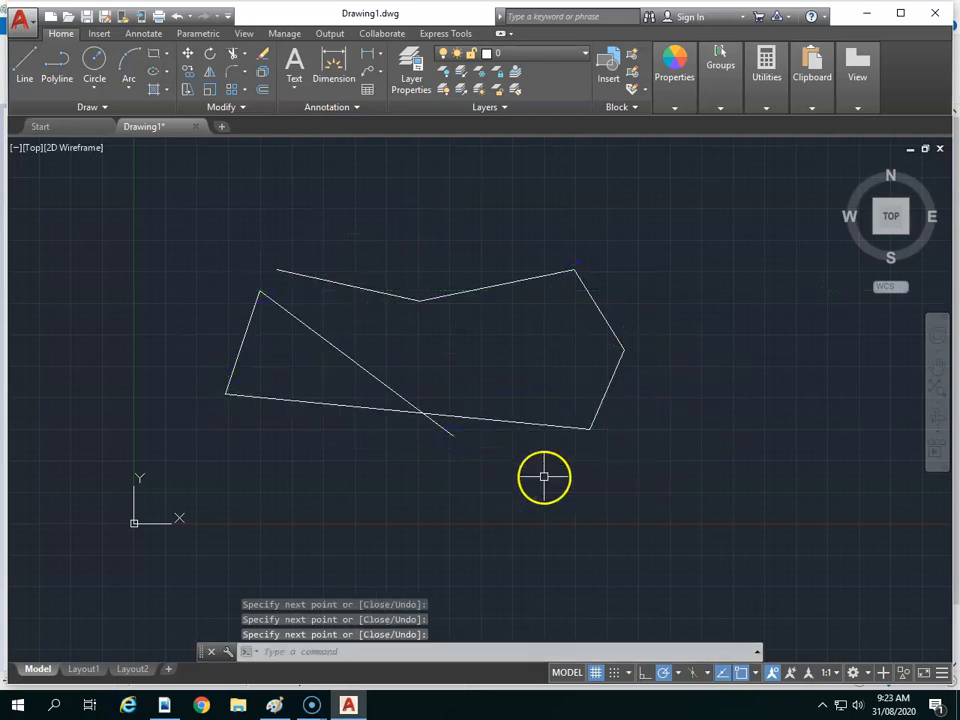
key(Escape)
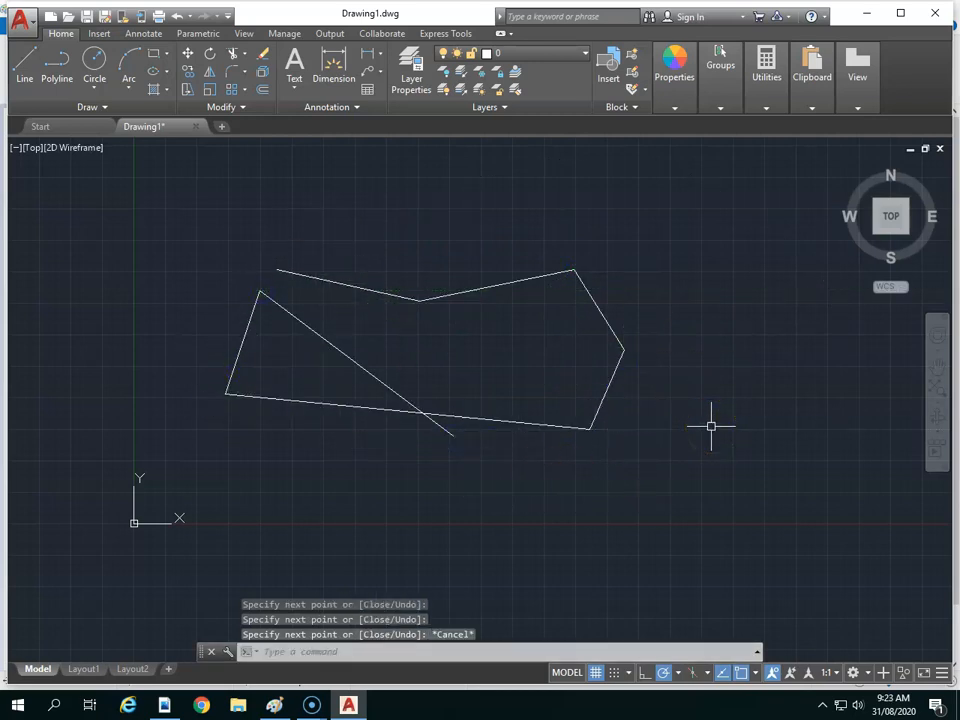
Select every object in the drawing and erase all the practice lines
key(ctrl+a)
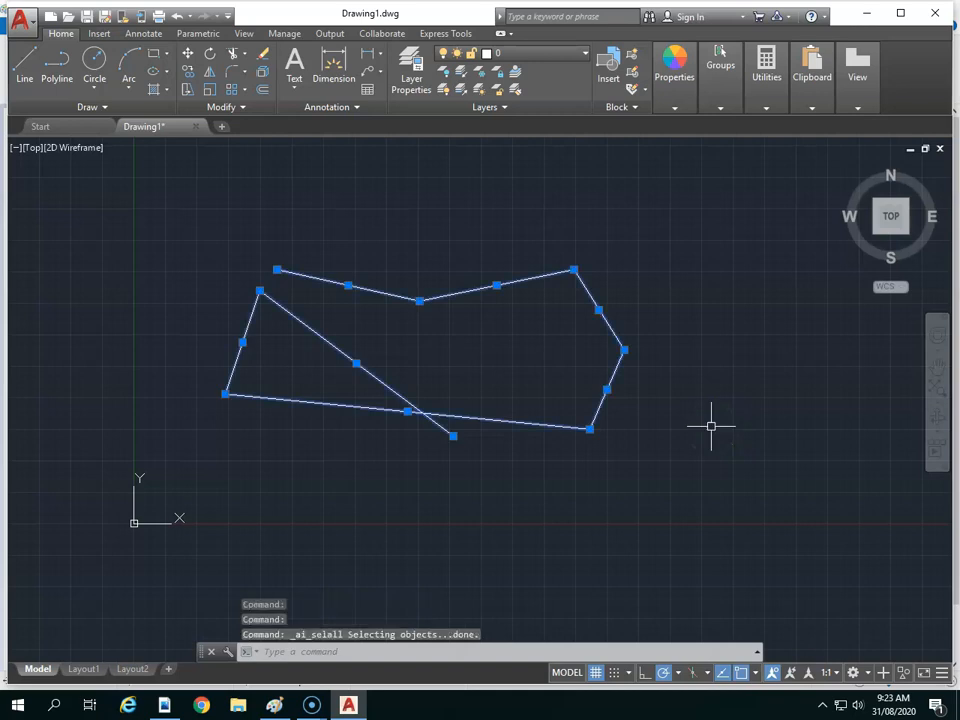
key(Delete)
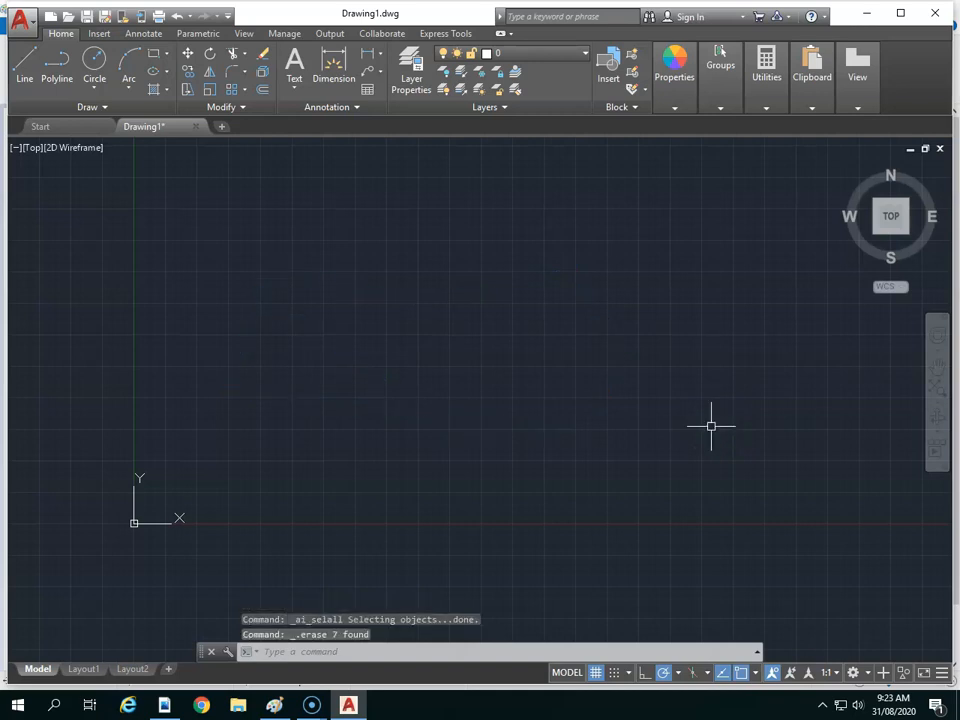
key(Escape)
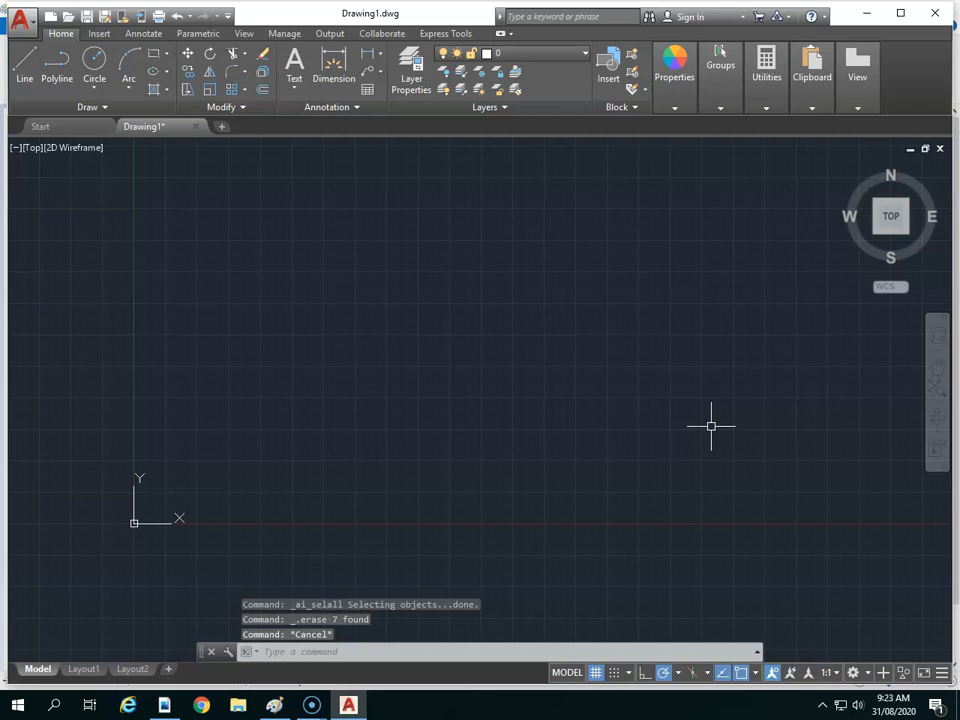
key(Escape)
key(Escape)
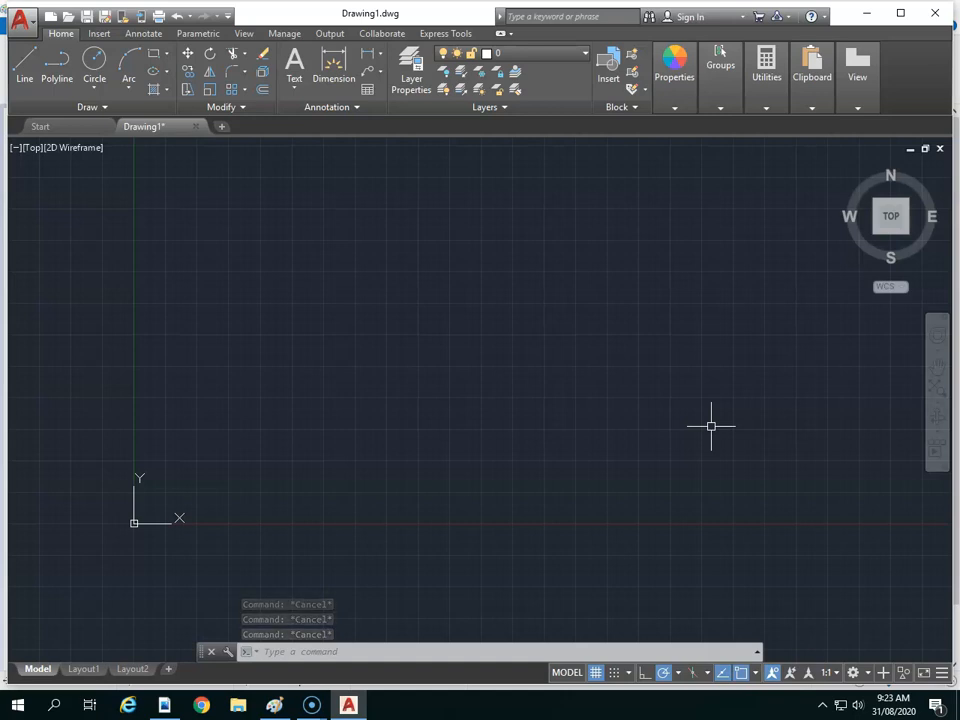
Switch to Paint, draw a small red rectangle at the side view's 100,0 corner, and undo it
click(274, 705)
click(331, 49)
drag(339, 569, 339, 569)
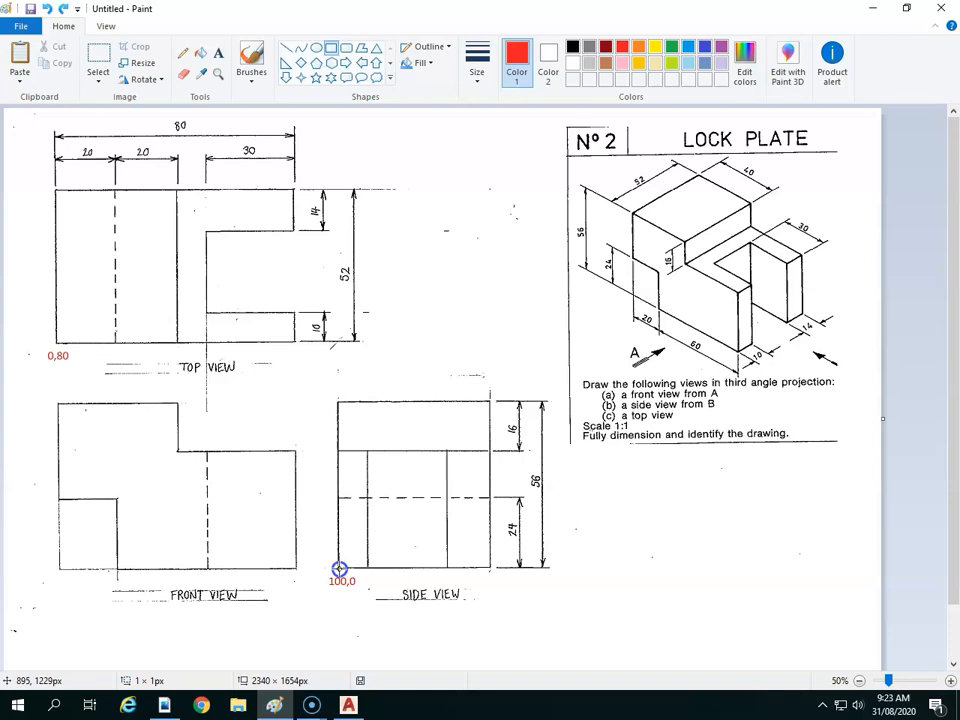
drag(339, 569, 366, 566)
key(ctrl+z)
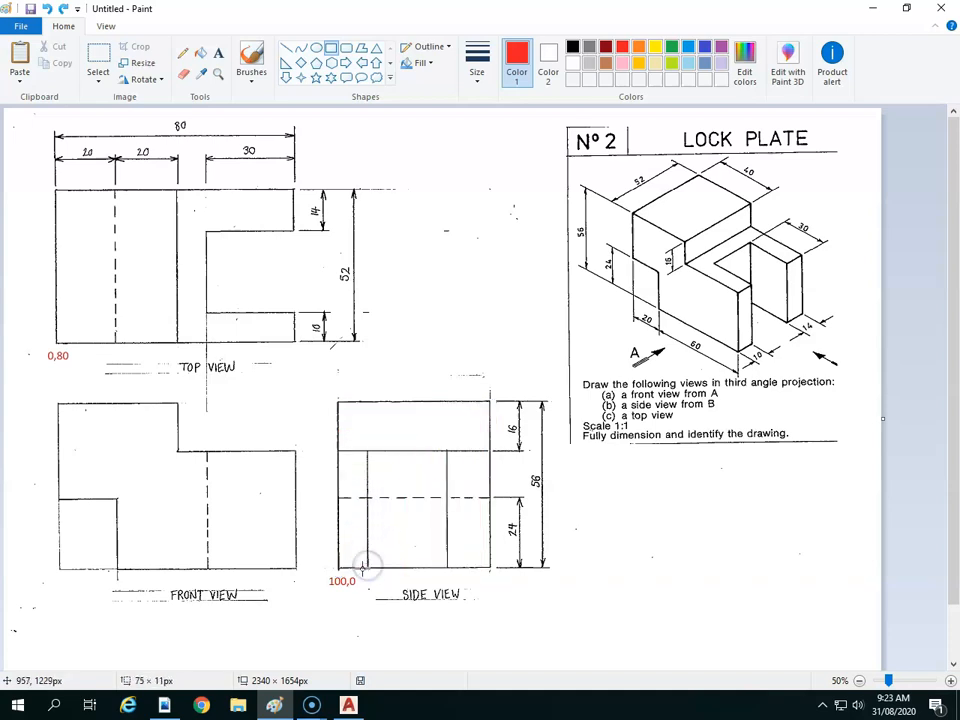
Switch to AutoCAD and start the side view's outline with the RECTANG command, placing its first corner at 100,0
click(346, 704)
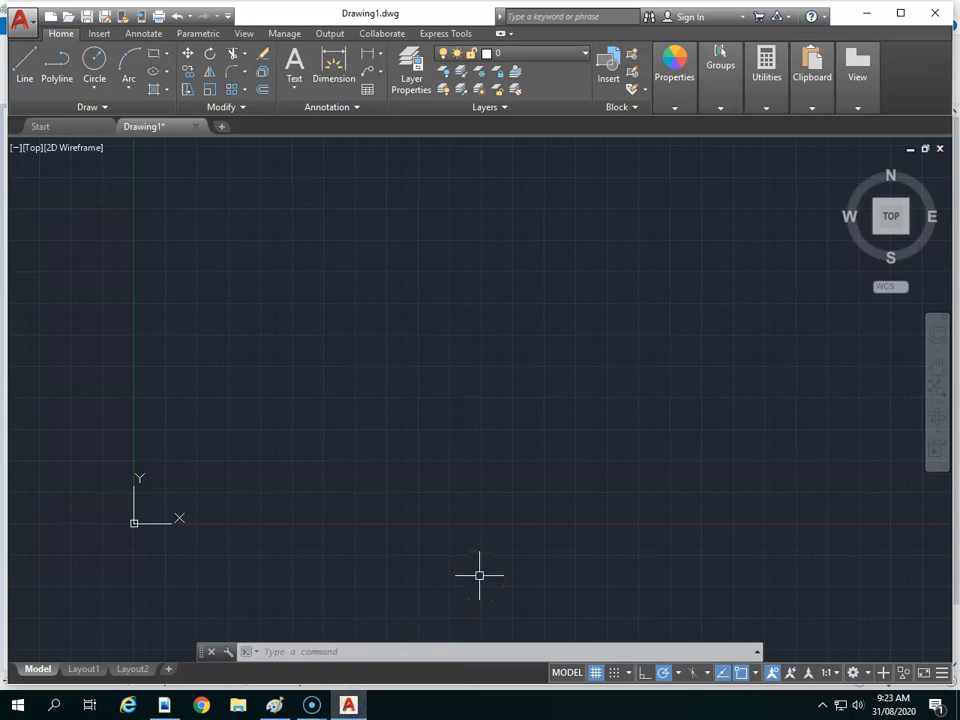
click(155, 57)
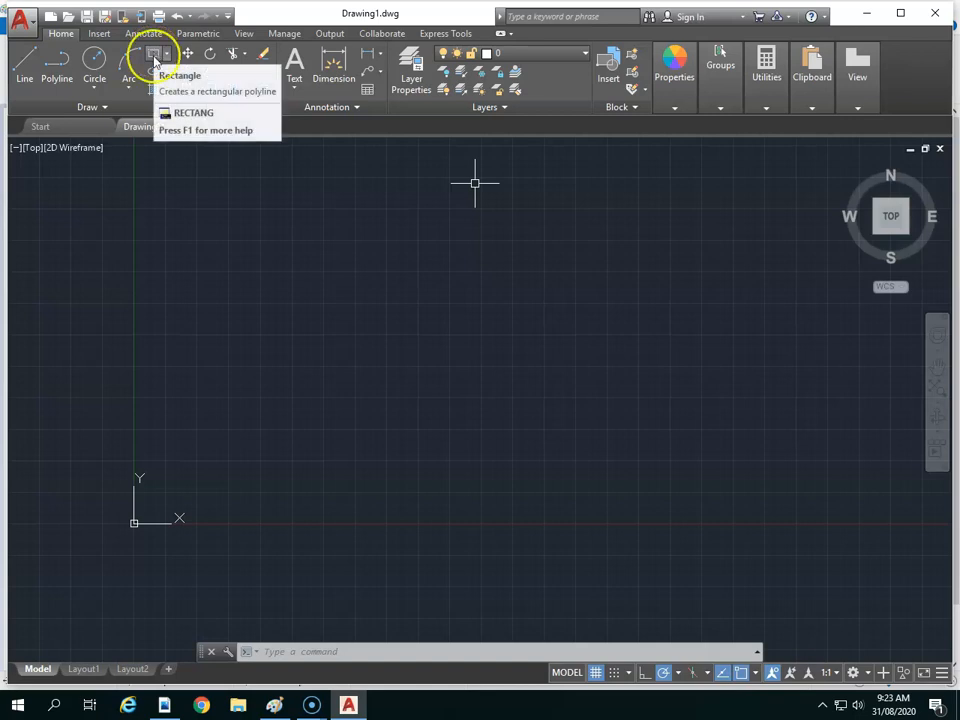
click(361, 269)
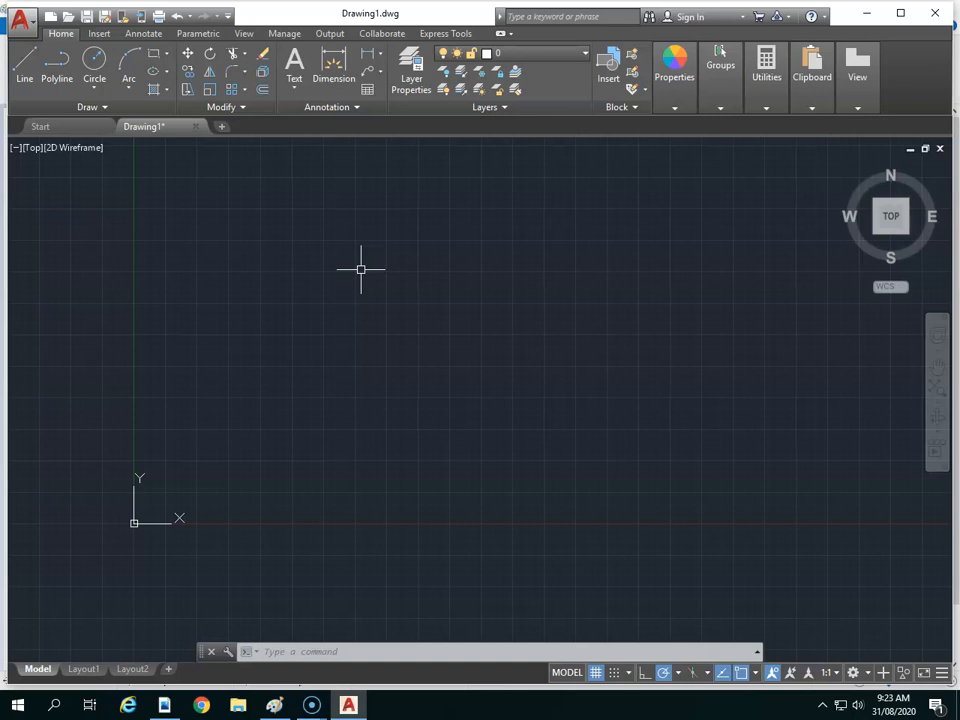
text(re)
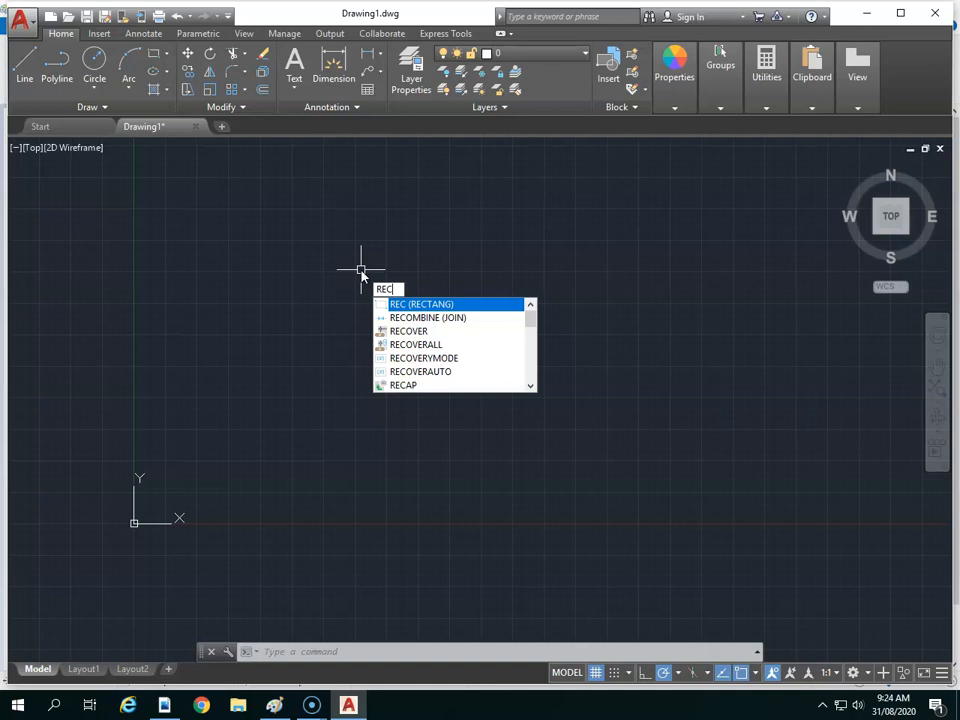
key(Return)
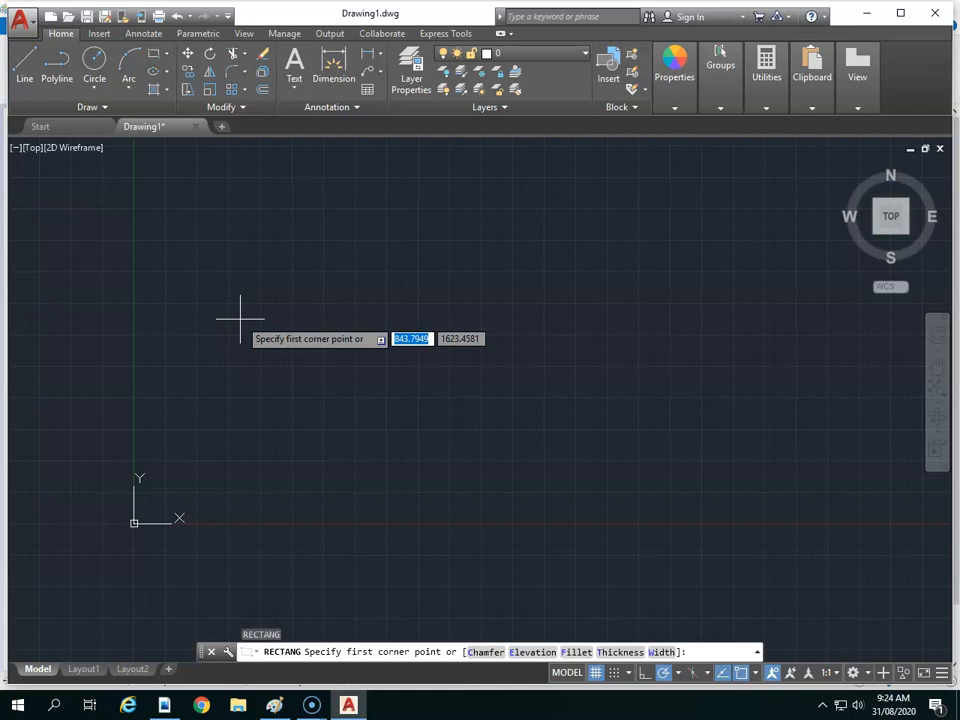
click(201, 706)
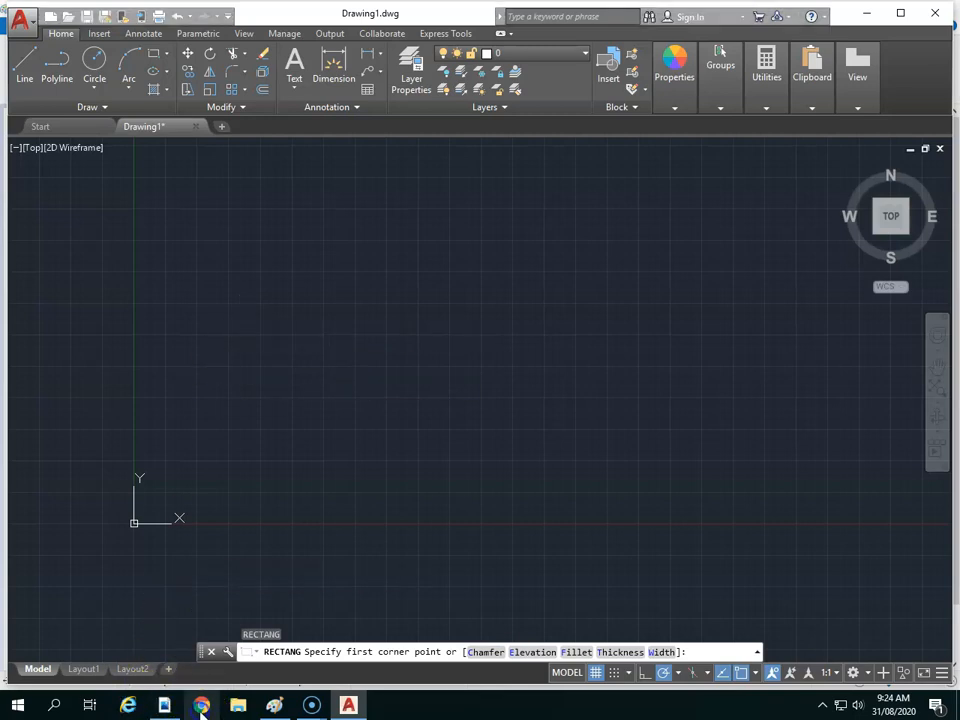
click(276, 706)
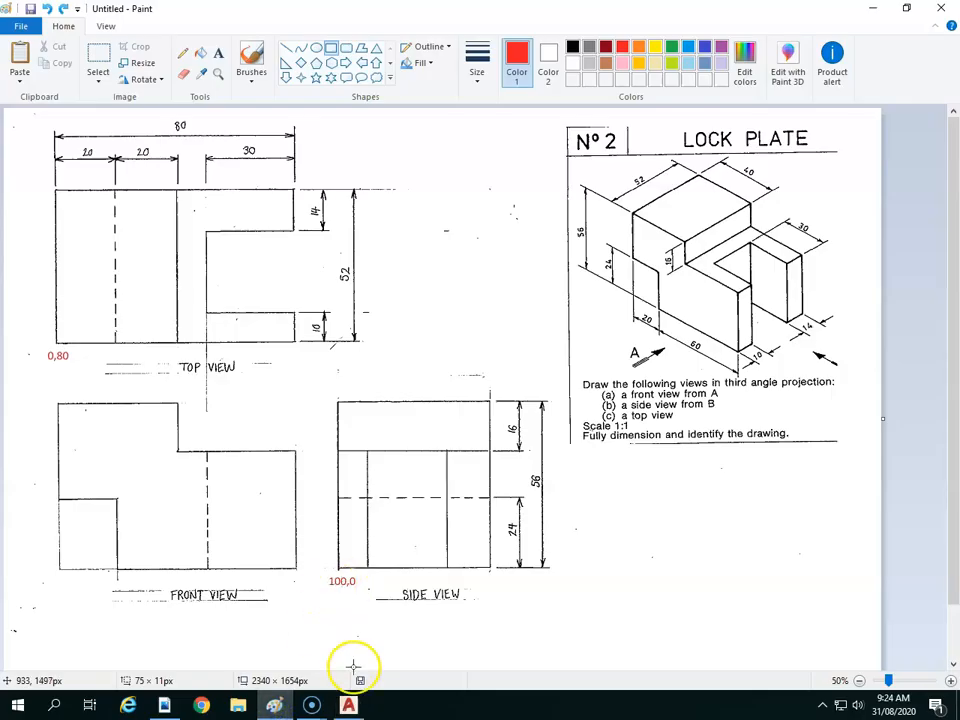
click(348, 706)
text(100)
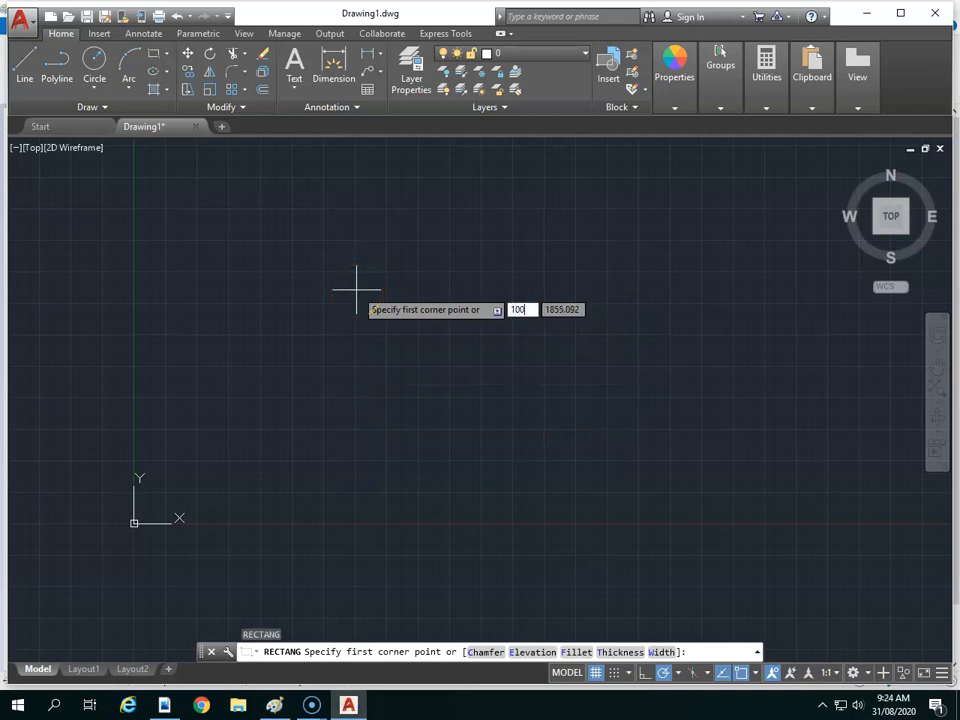
key(Tab)
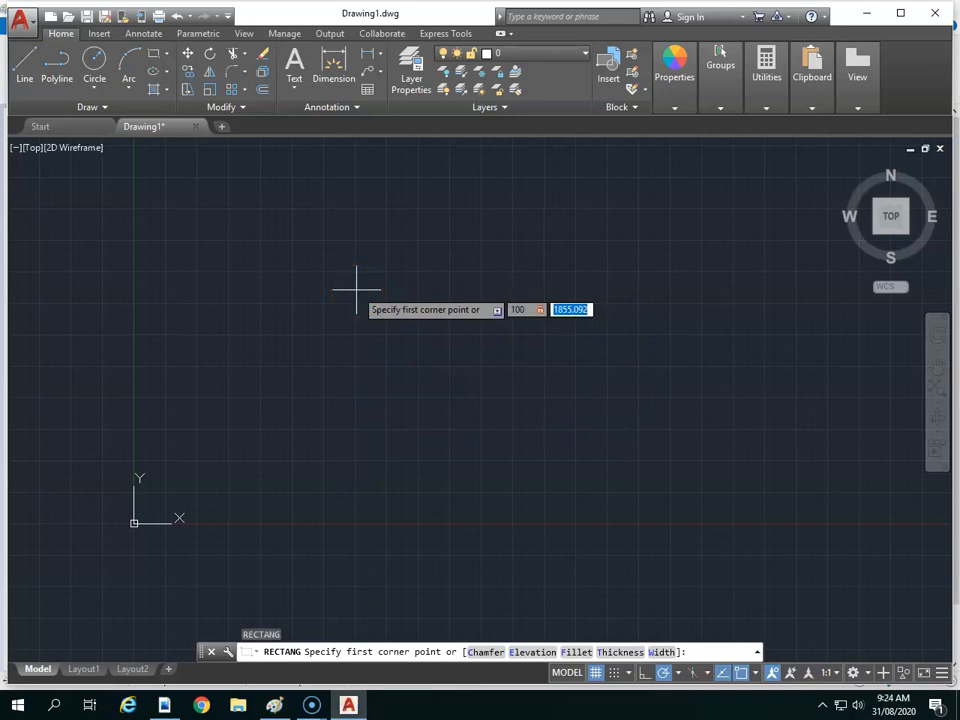
text(0)
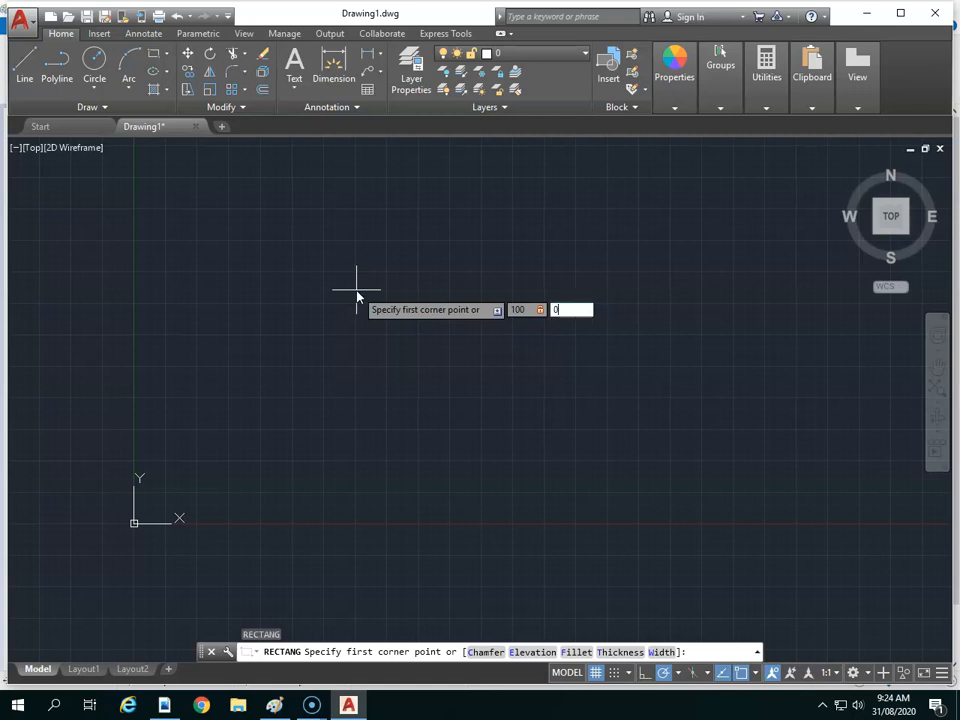
key(Return)
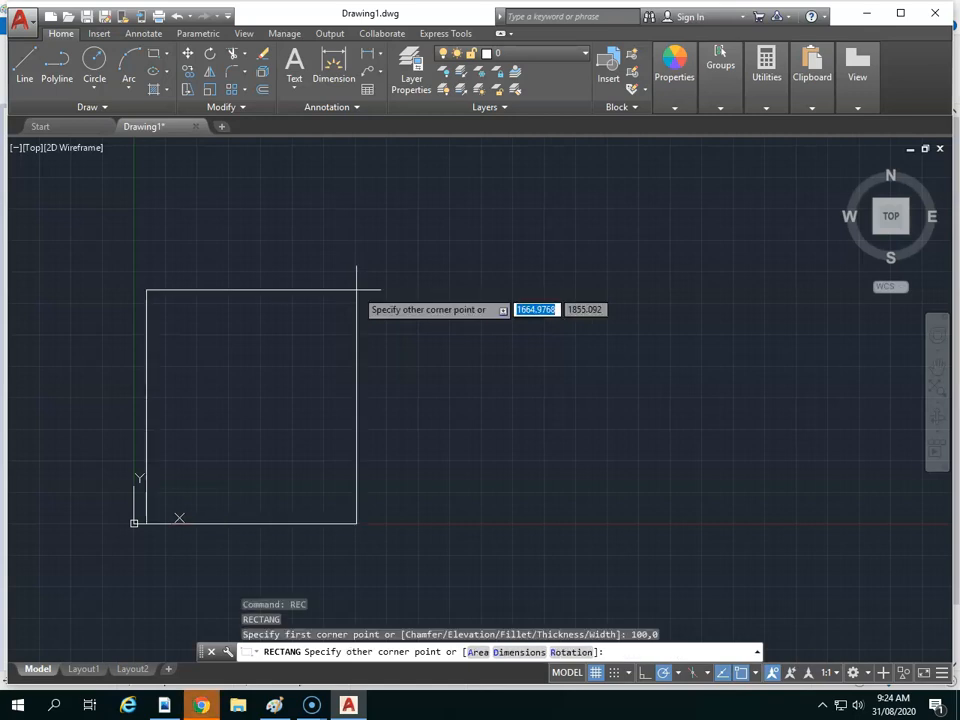
Check the side view's size in Paint and complete the AutoCAD rectangle at 52 wide by 56 high
click(441, 518)
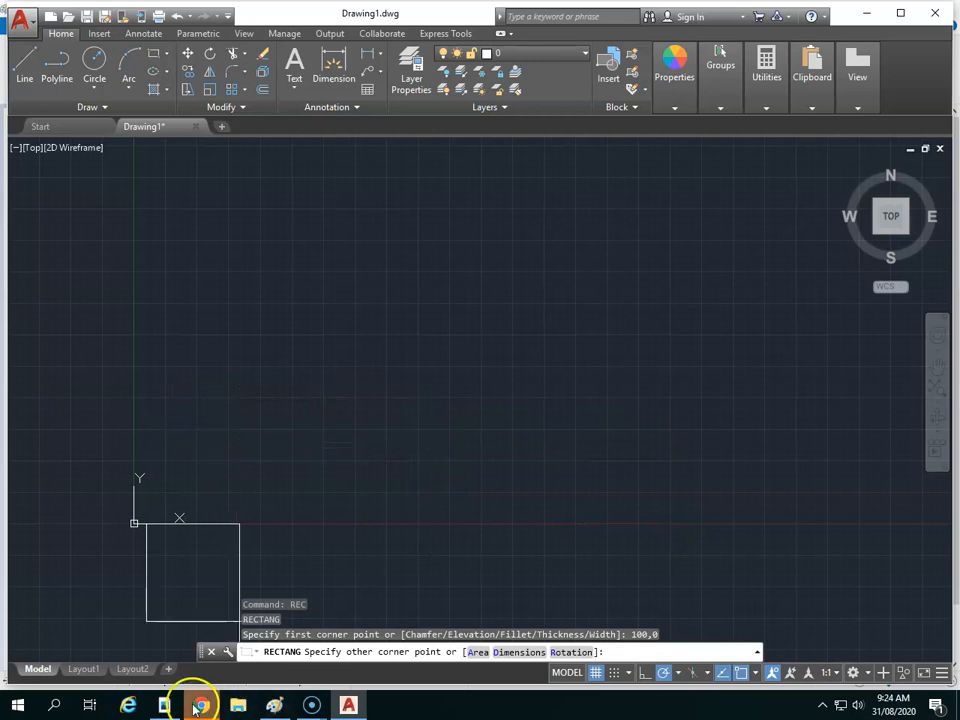
click(275, 706)
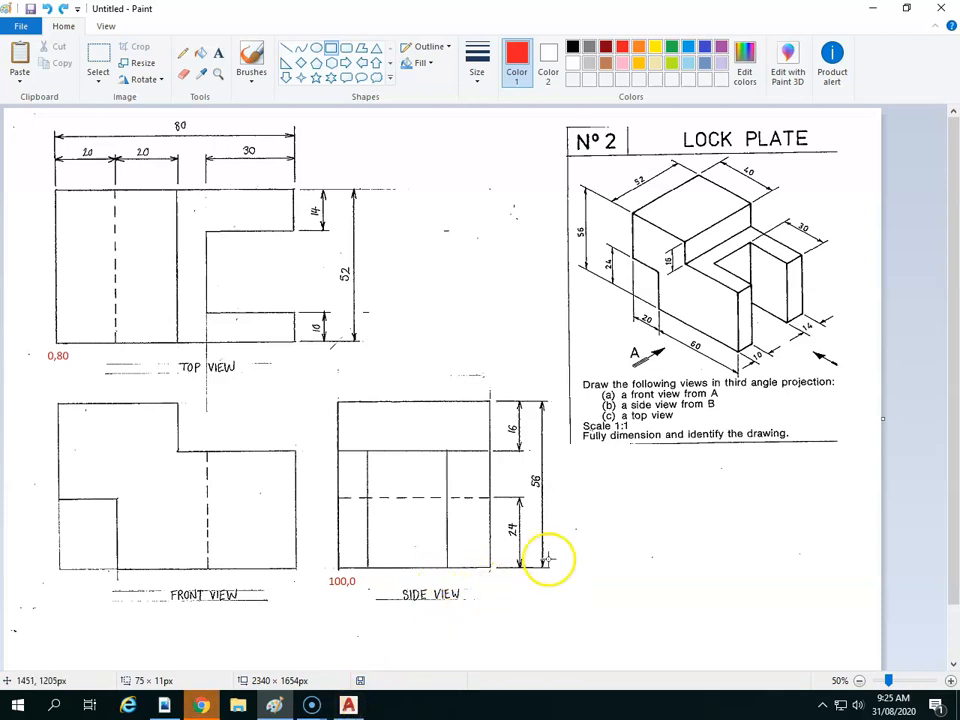
click(348, 705)
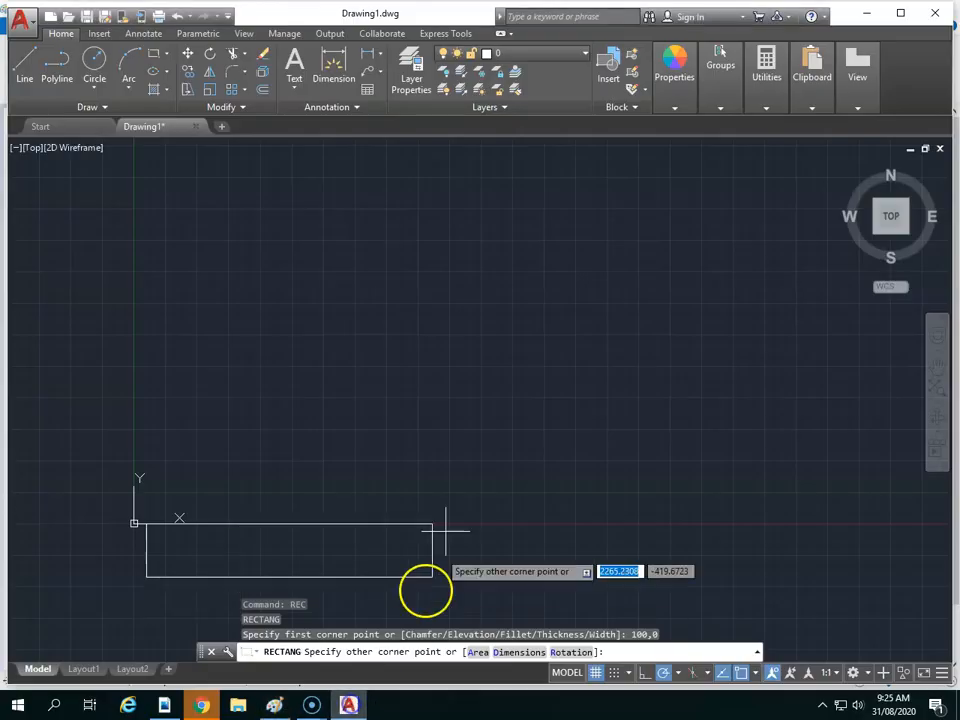
text(52)
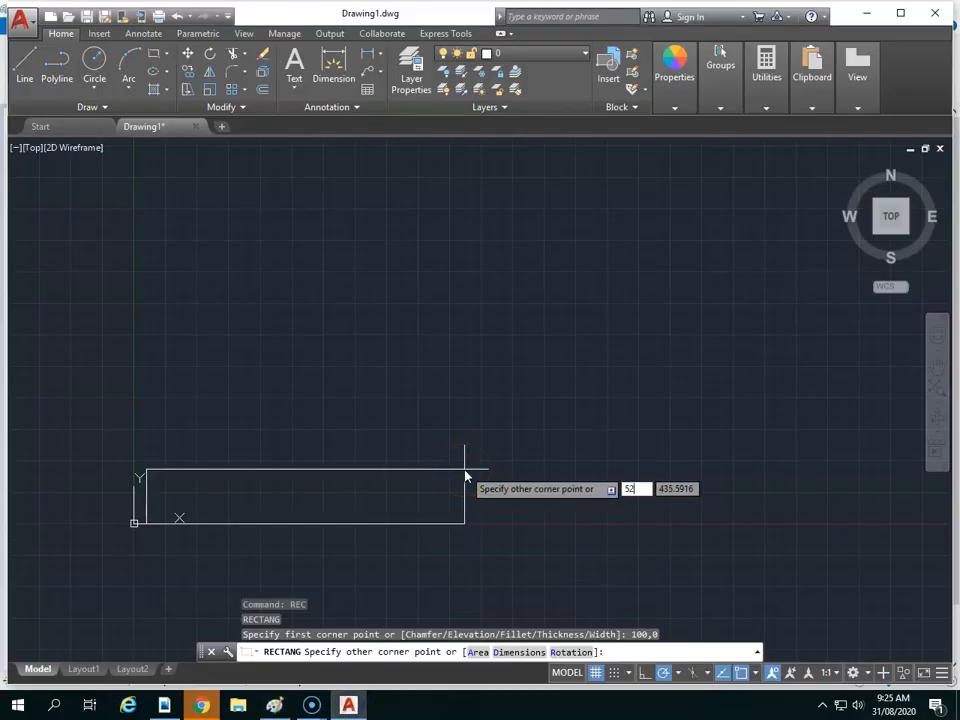
key(Tab)
text(56)
key(Return)
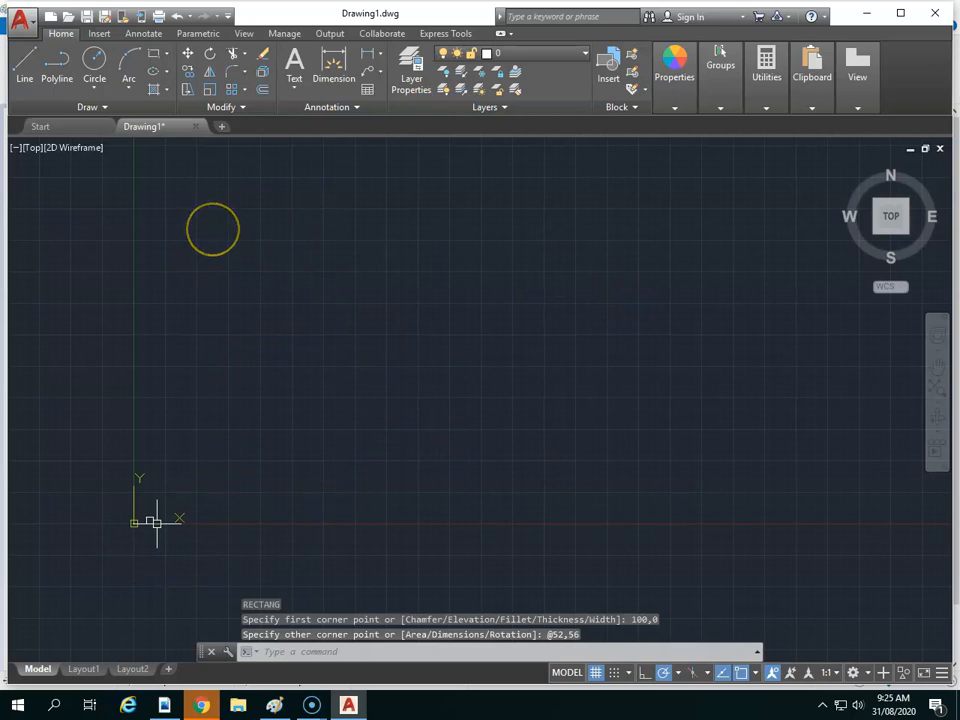
Zoom to the drawing extents and adjust the view to examine the side view rectangle together with the origin
scroll(212, 228, down, 5)
scroll(221, 218, down, 3)
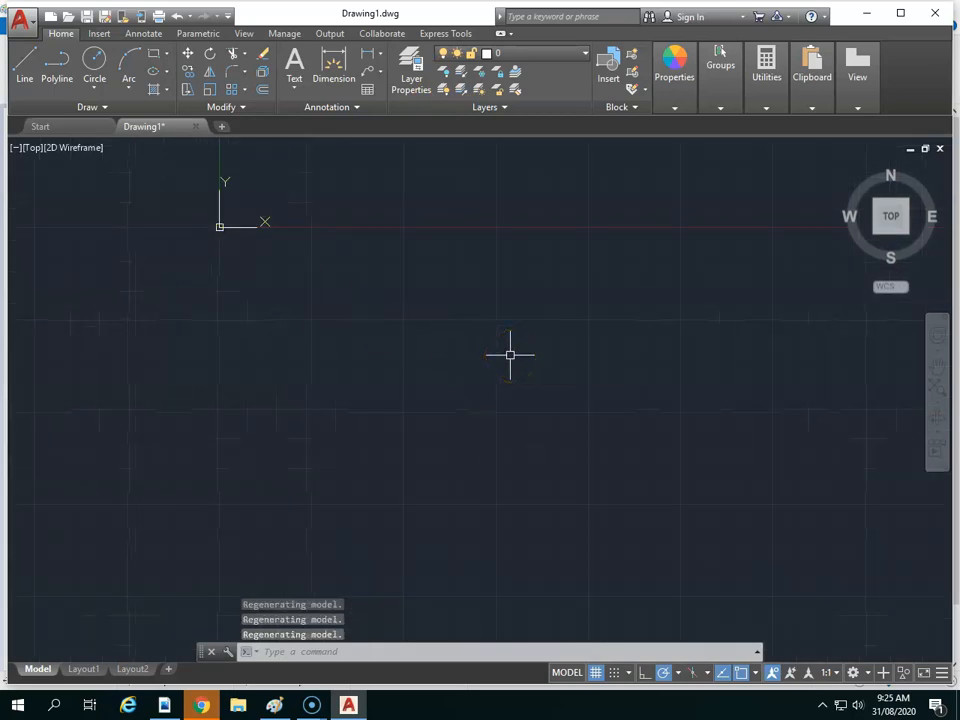
key(Escape)
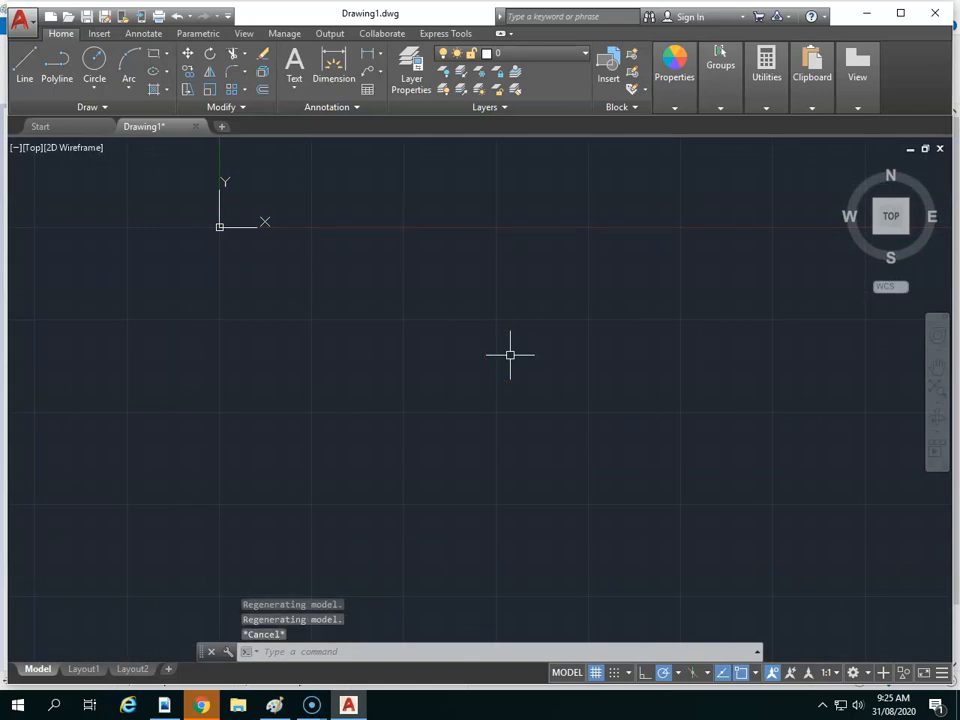
text(z)
key(Return)
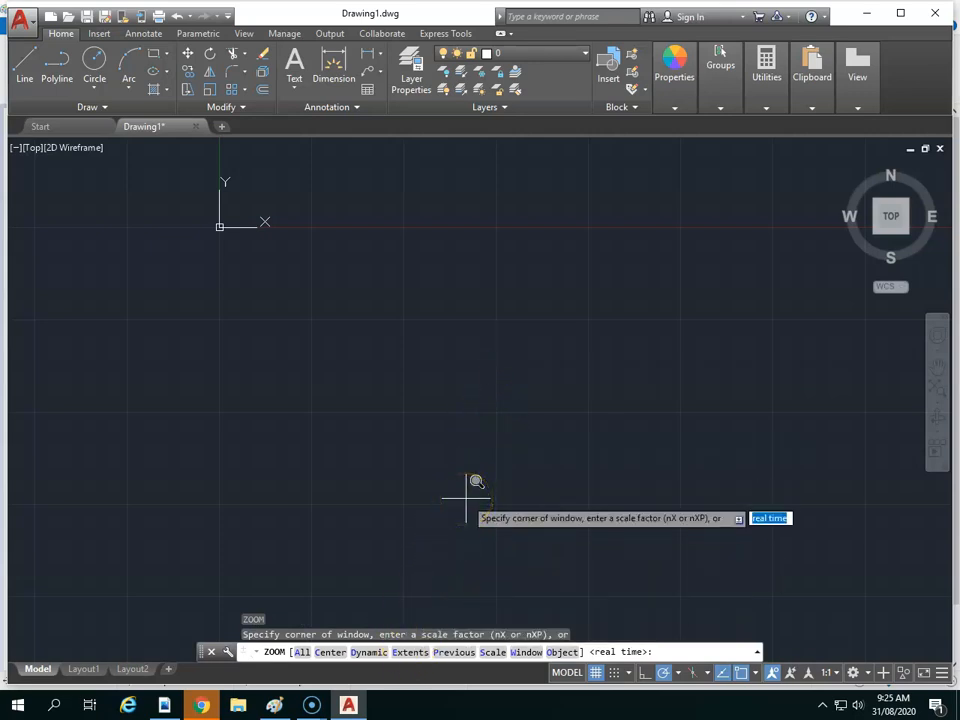
text(e)
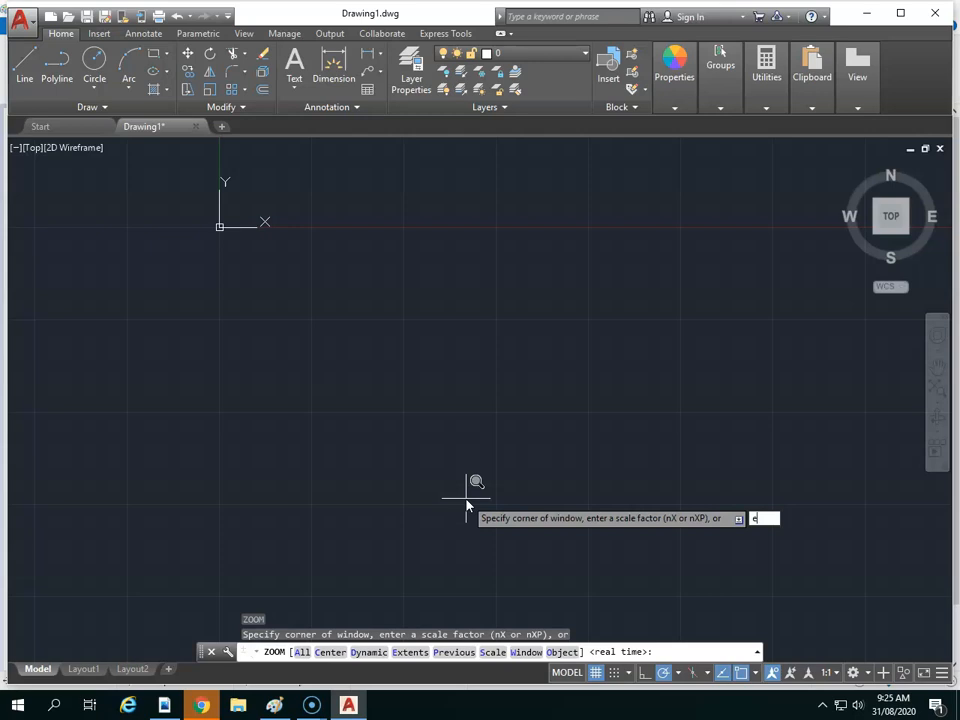
key(Return)
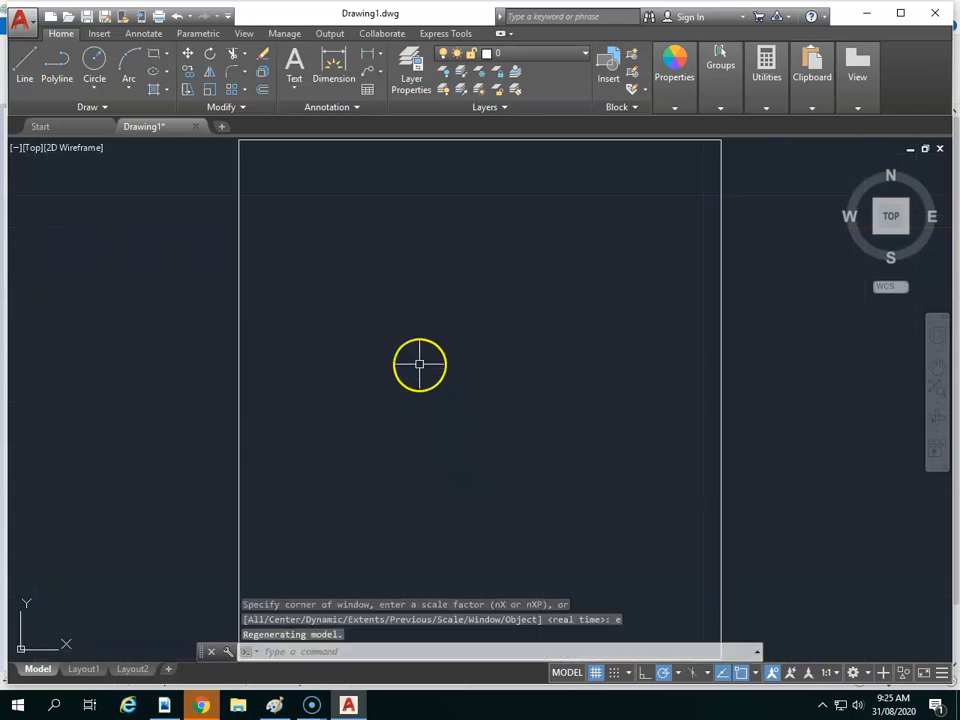
scroll(309, 371, down, 5)
scroll(309, 371, down, 3)
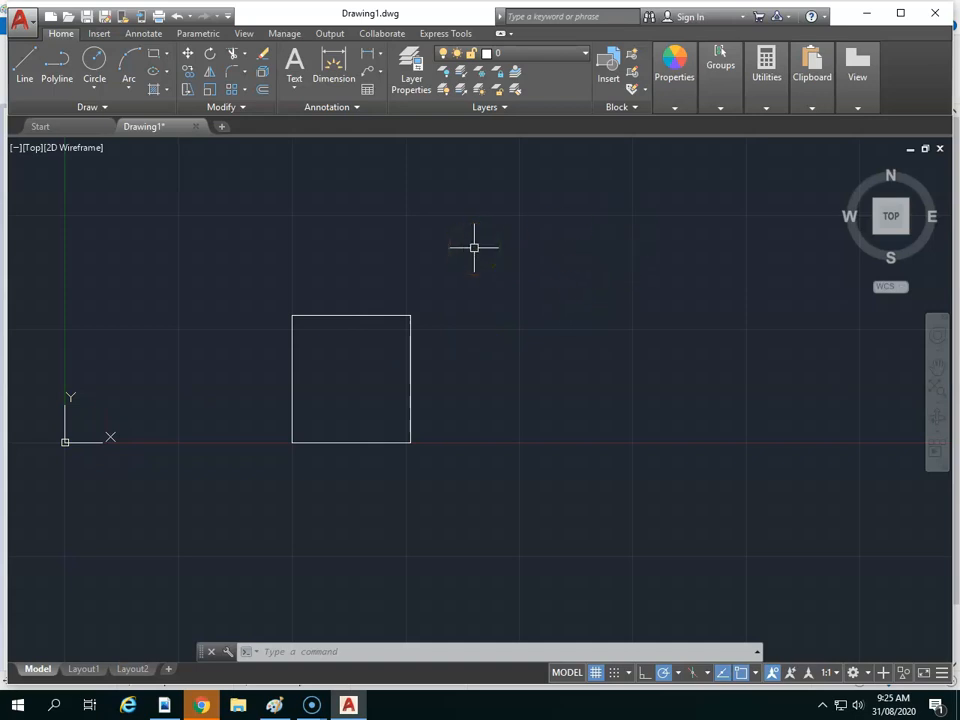
scroll(427, 270, down, 2)
scroll(427, 270, up, 2)
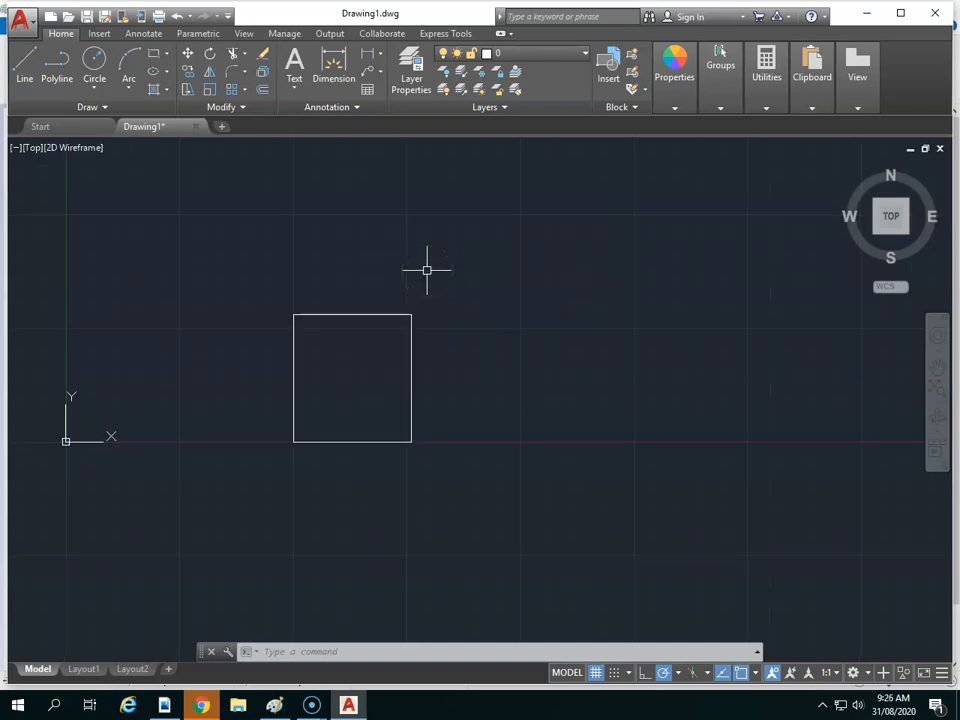
mouse_move(452, 251)
middle_down()
mouse_move(475, 312)
mouse_move(482, 384)
mouse_move(501, 223)
mouse_move(499, 409)
mouse_move(501, 223)
mouse_move(473, 371)
middle_up()
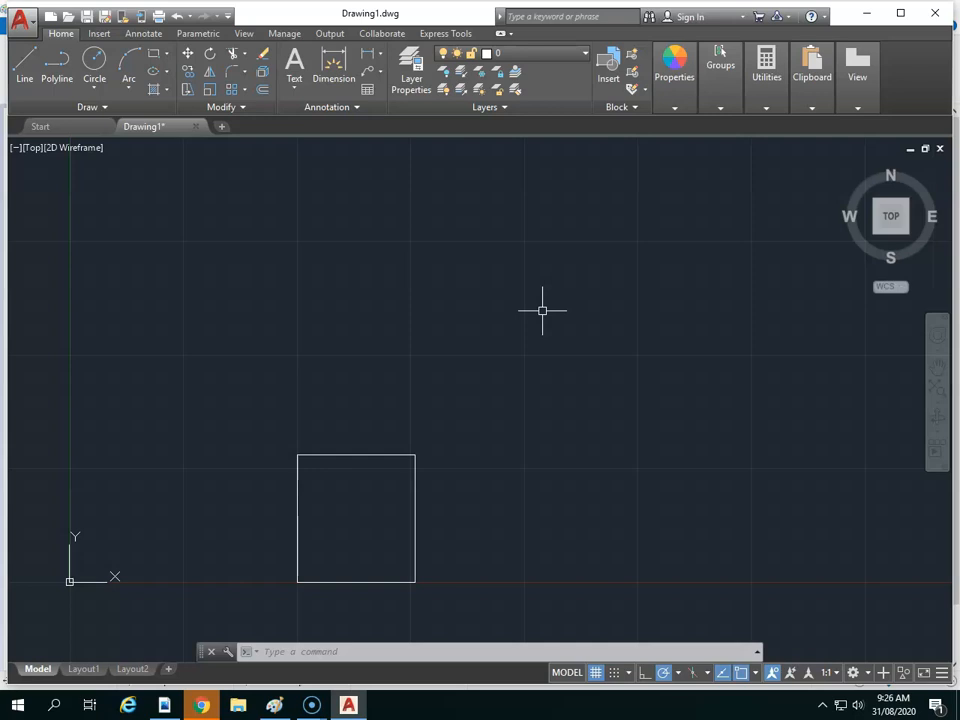
Zoom to the drawing extents again and reframe the side view rectangle with free space around it and the origin
key(Escape)
text(z)
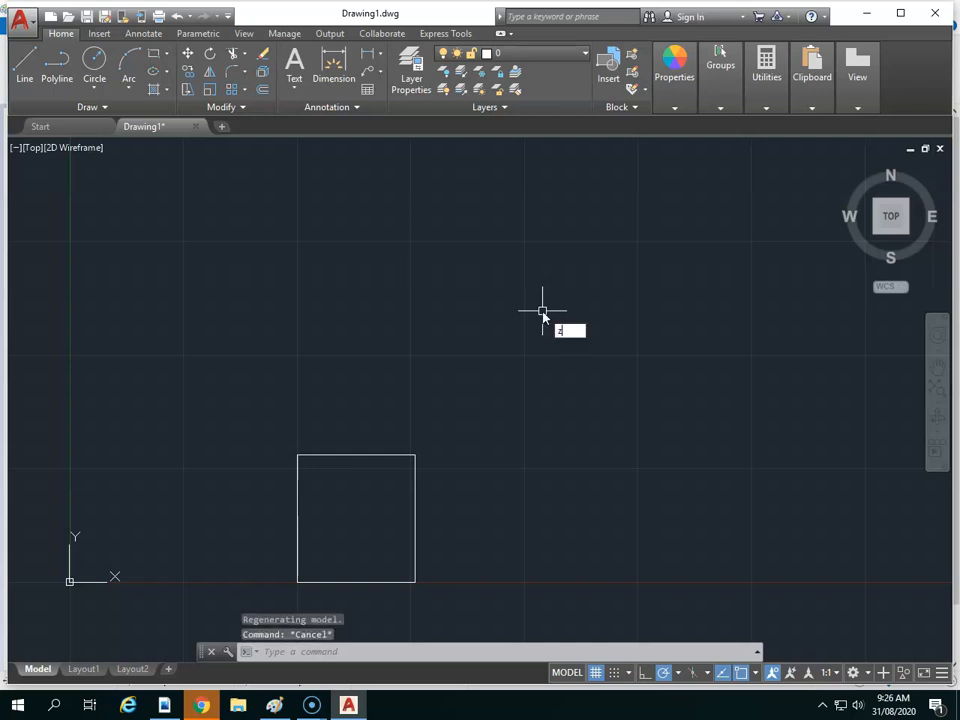
key(Return)
text(e)
key(Return)
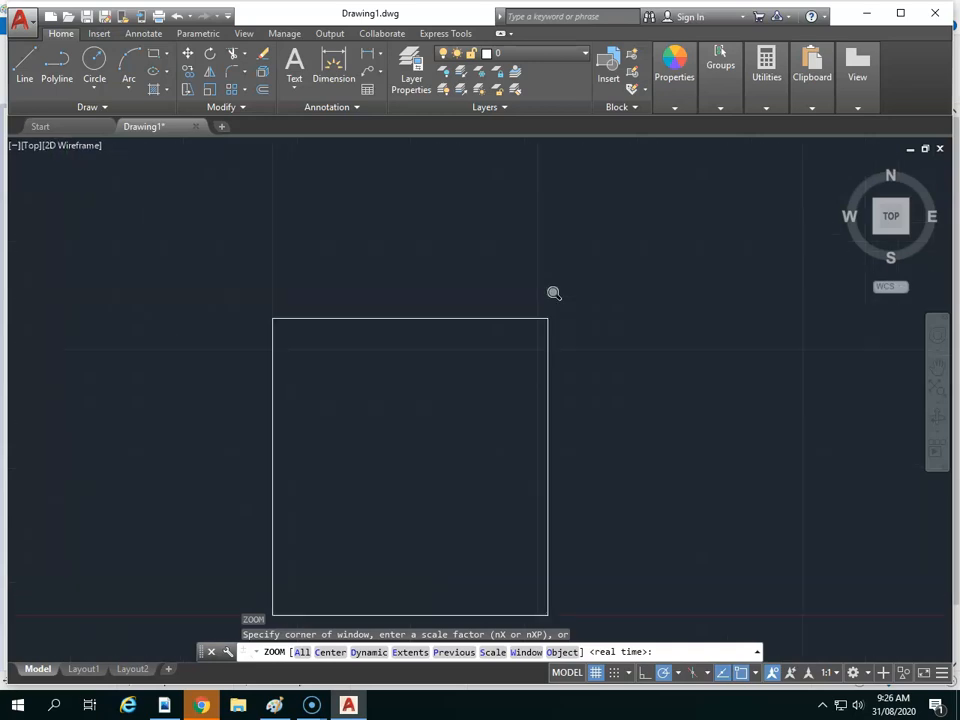
scroll(507, 325, down, 3)
middle_drag(577, 294, 555, 435)
scroll(633, 471, down, 1)
scroll(501, 399, up, 4)
scroll(507, 403, down, 2)
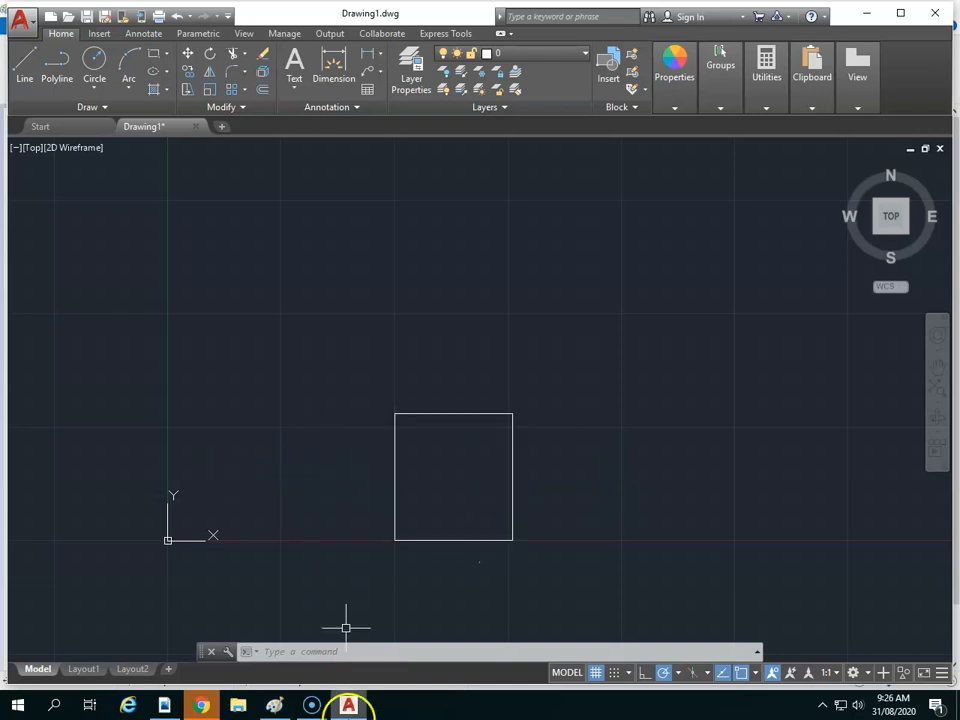
Switch to Paint to check the top view's 0,80 start corner, and return to AutoCAD
click(276, 706)
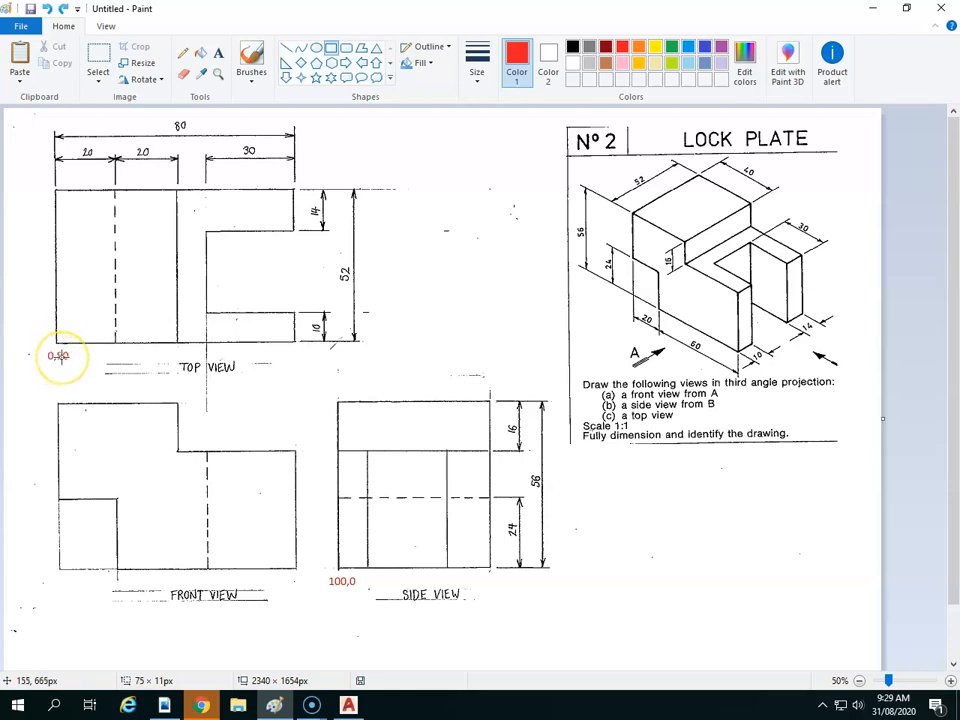
click(348, 706)
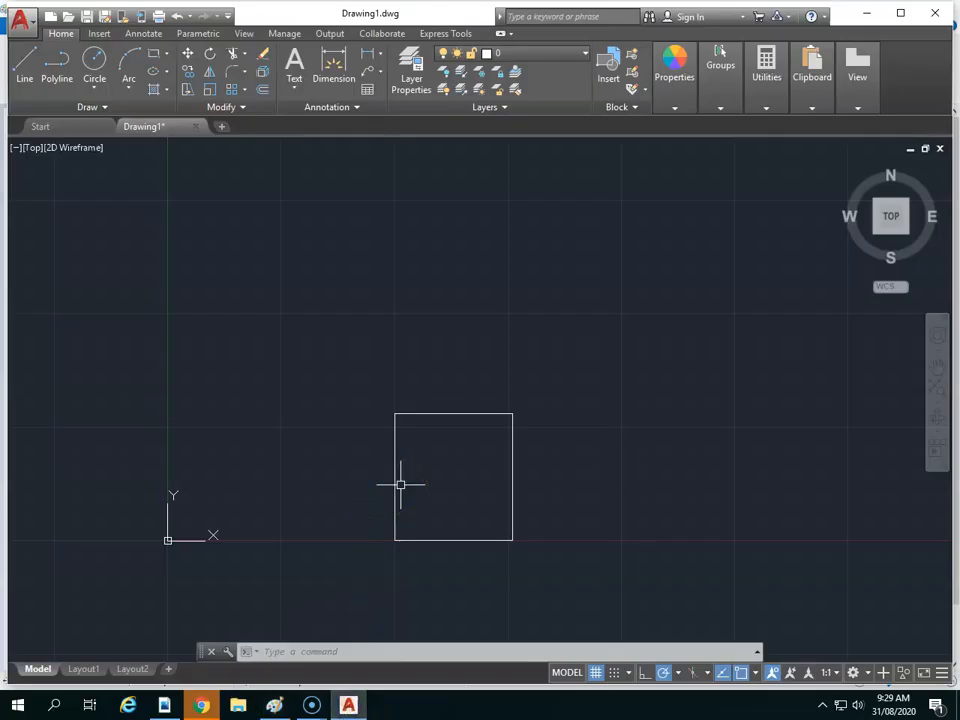
click(24, 66)
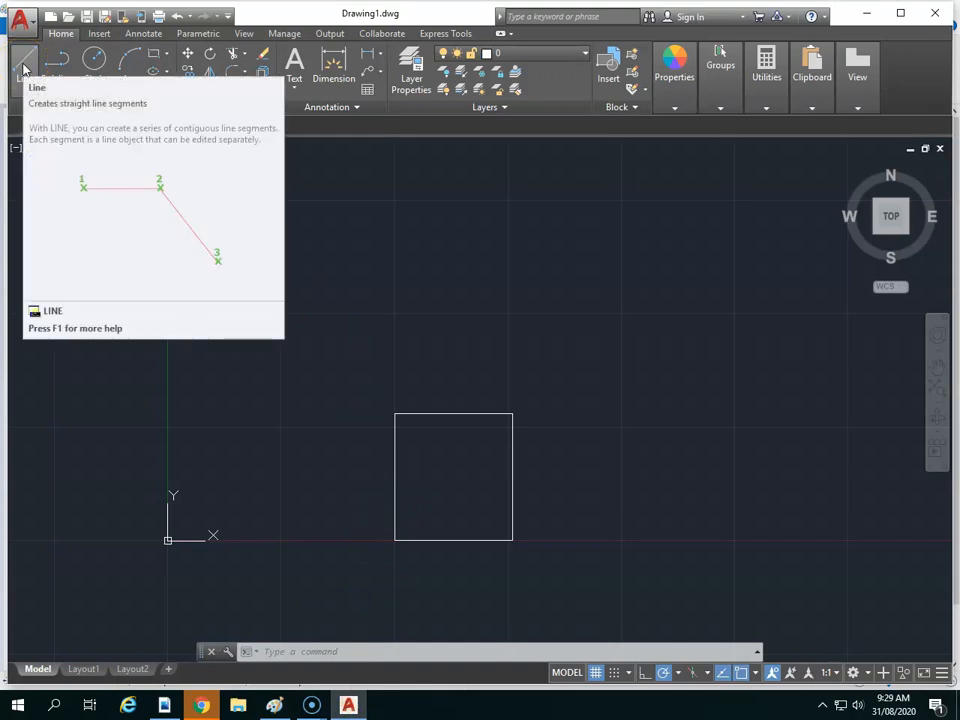
text(l)
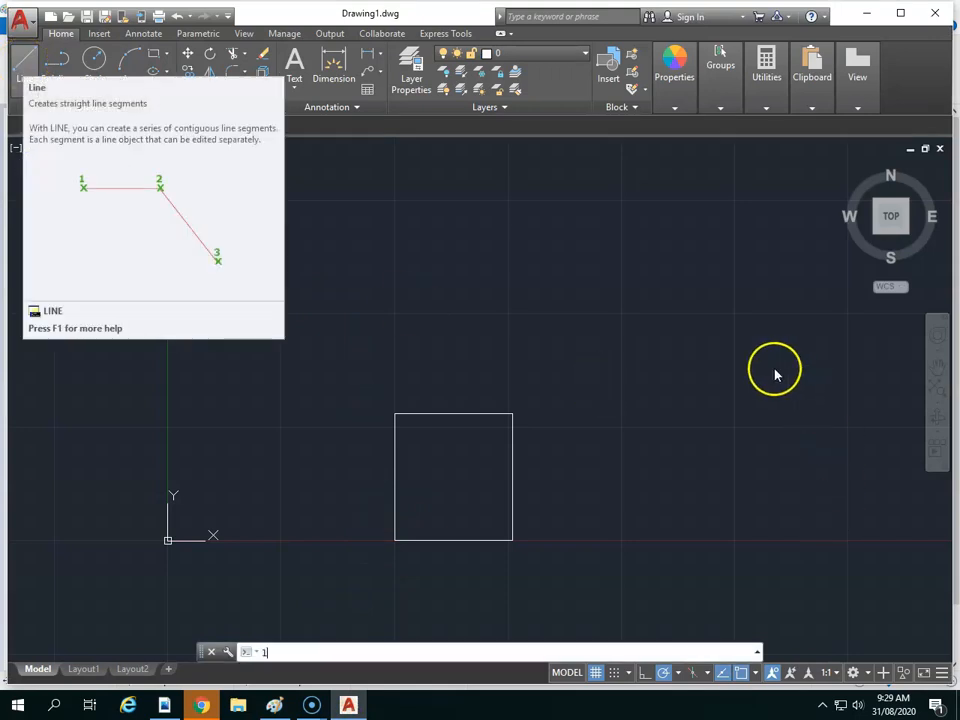
key(Return)
key(Escape)
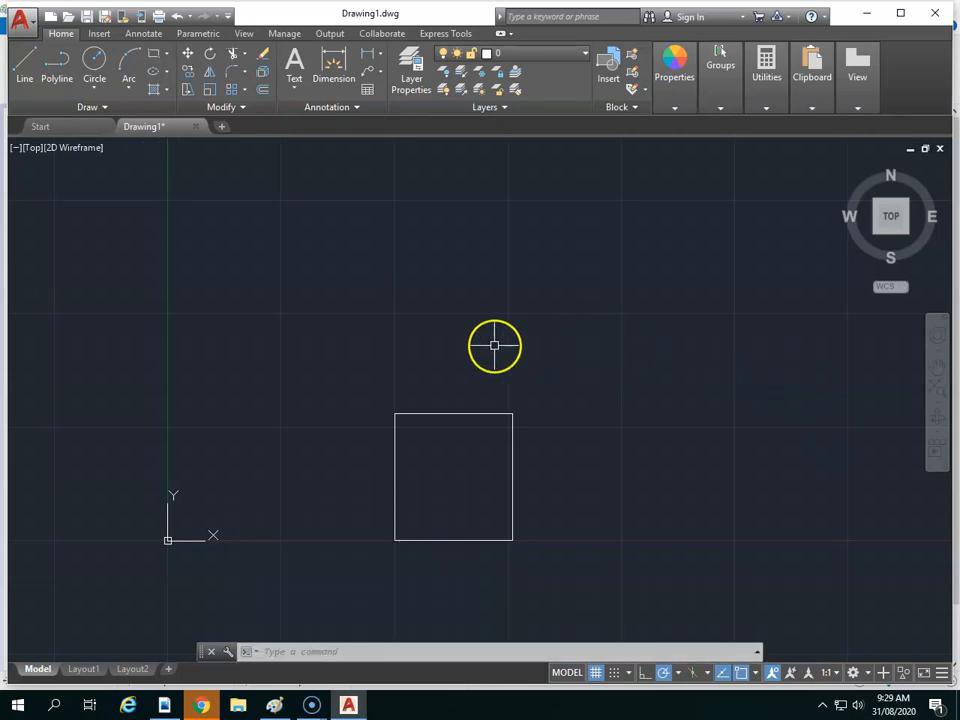
Start the top view's outline with the LINE command, placing its first point at 0,80
text(l)
key(Return)
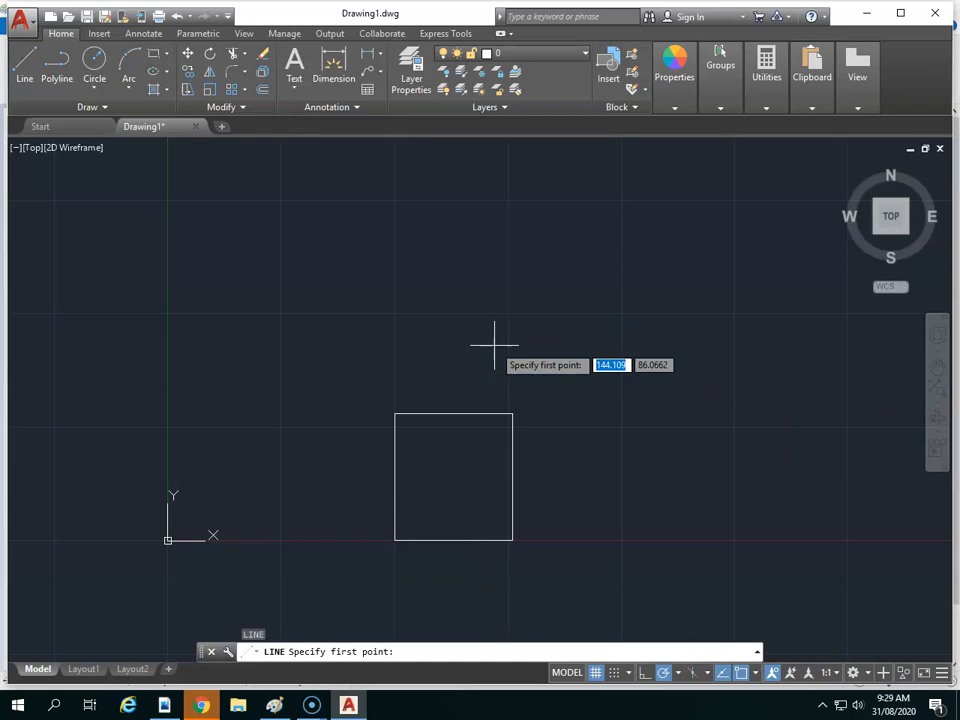
text(0)
key(Tab)
text(80)
key(Return)
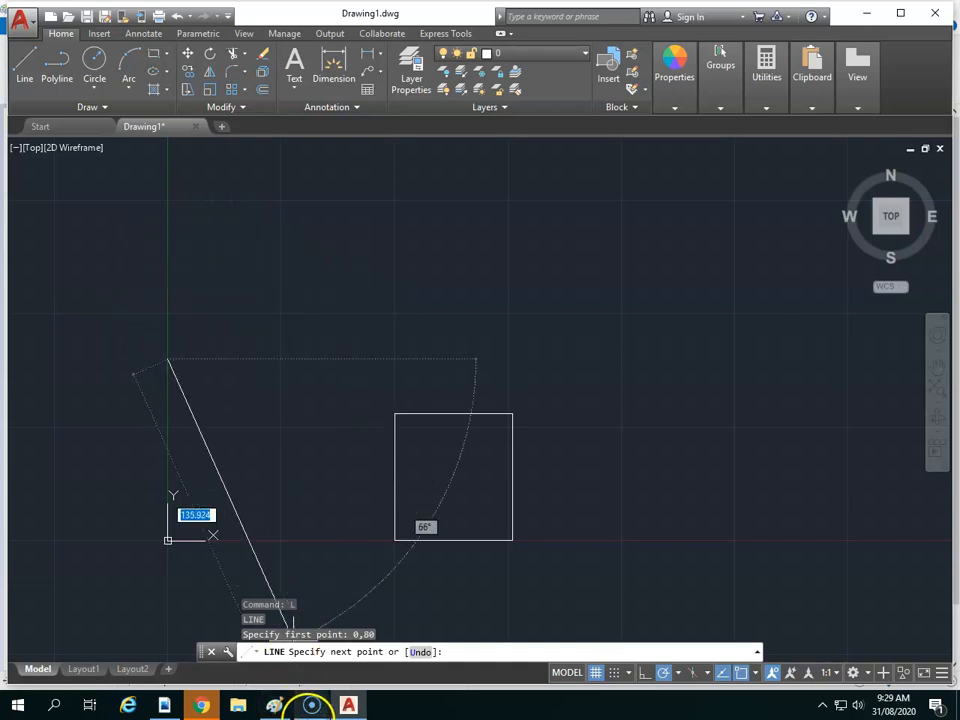
Check the top view's depth in Paint and draw its first edge in AutoCAD 52 long, vertically upward from 0,80
click(274, 708)
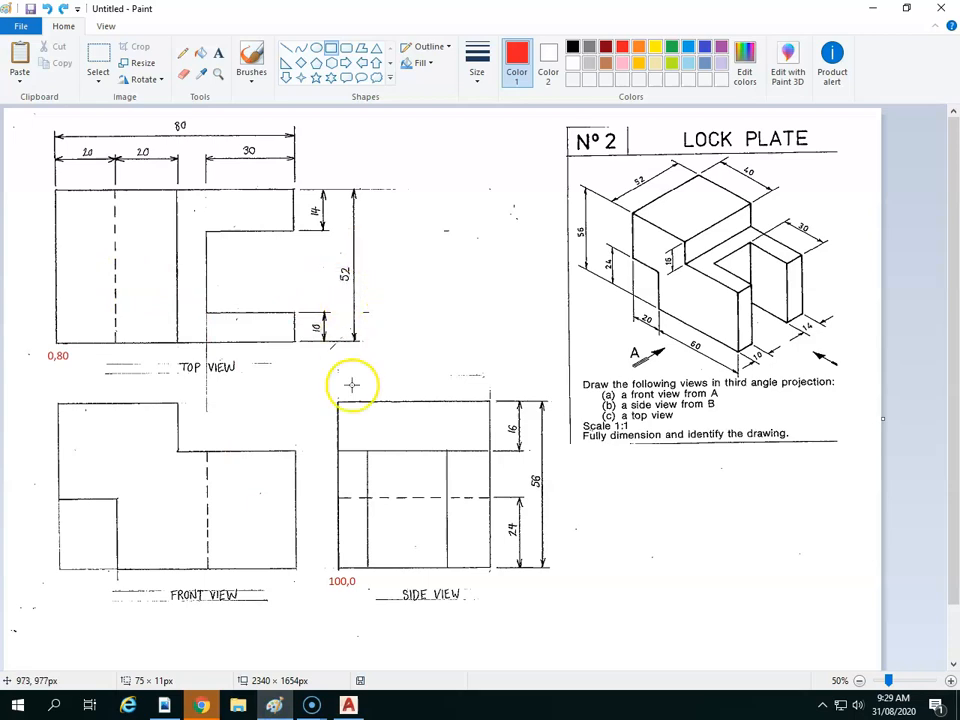
click(349, 705)
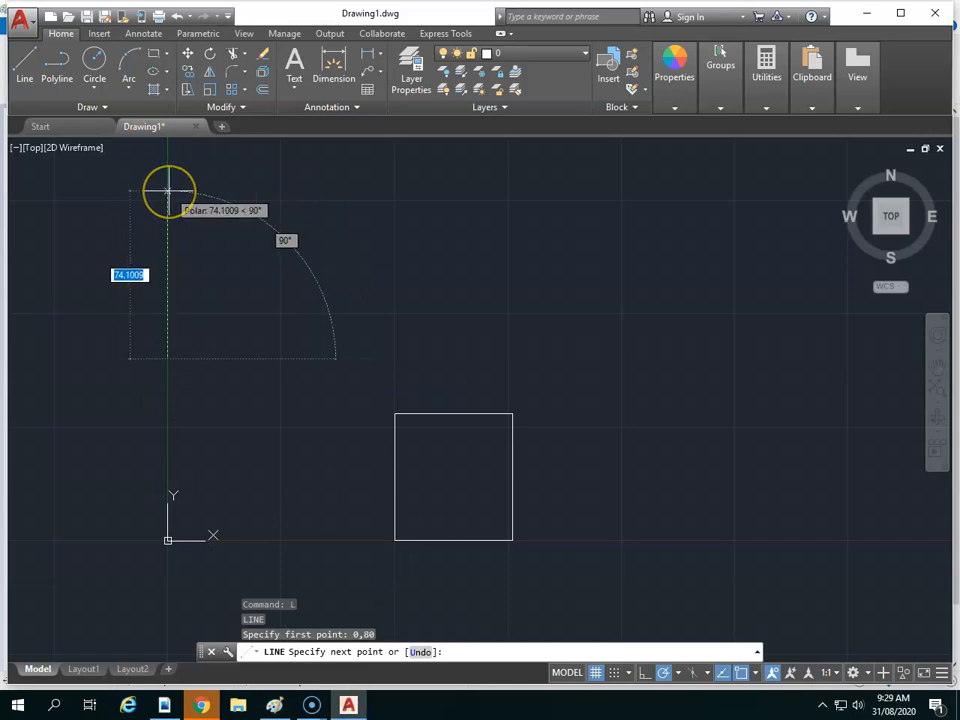
text(25)
key(BackSpace)
key(BackSpace)
text(52)
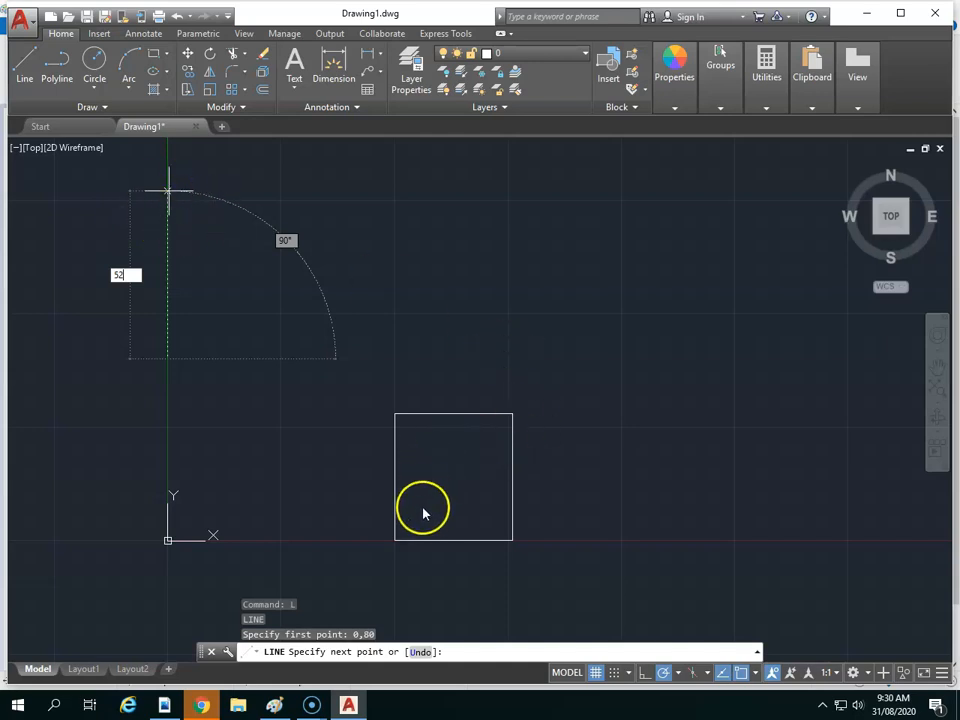
scroll(256, 376, up, 2)
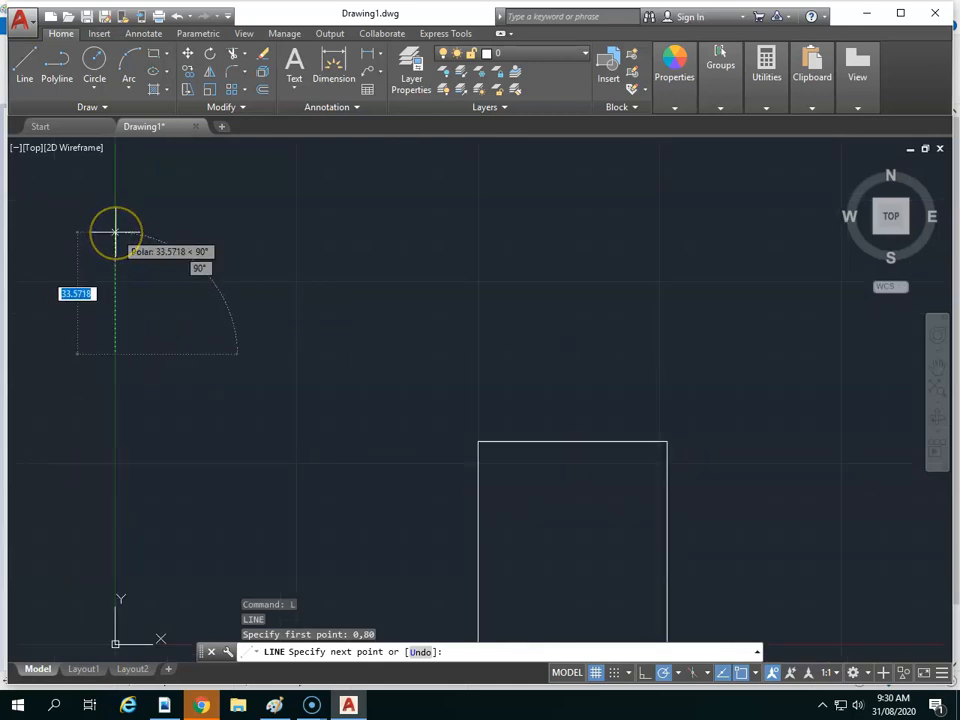
text(52)
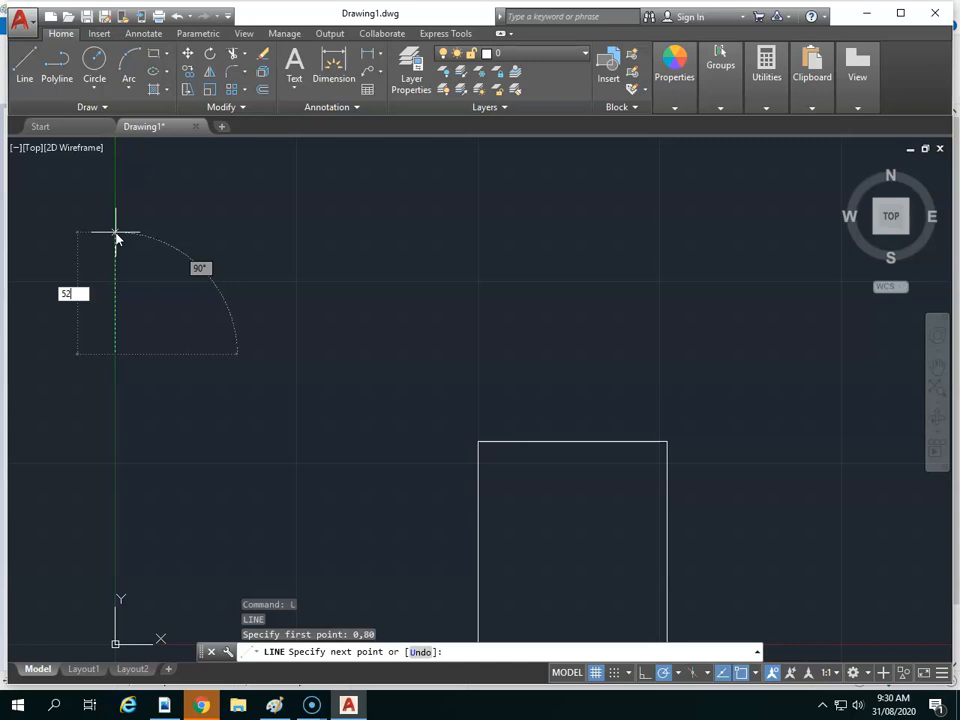
key(Tab)
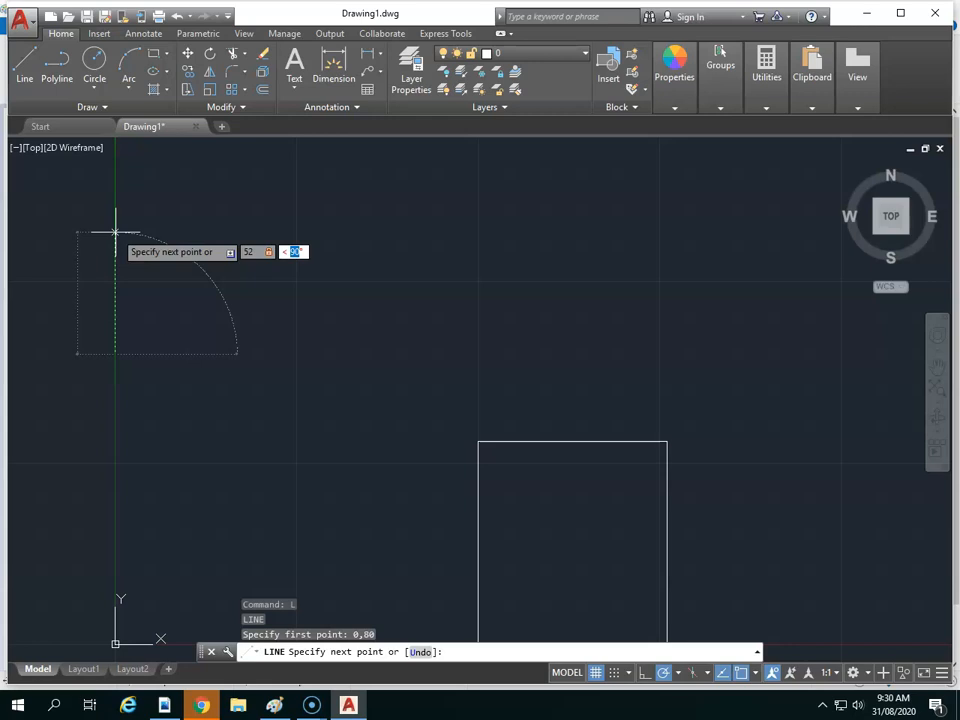
key(Return)
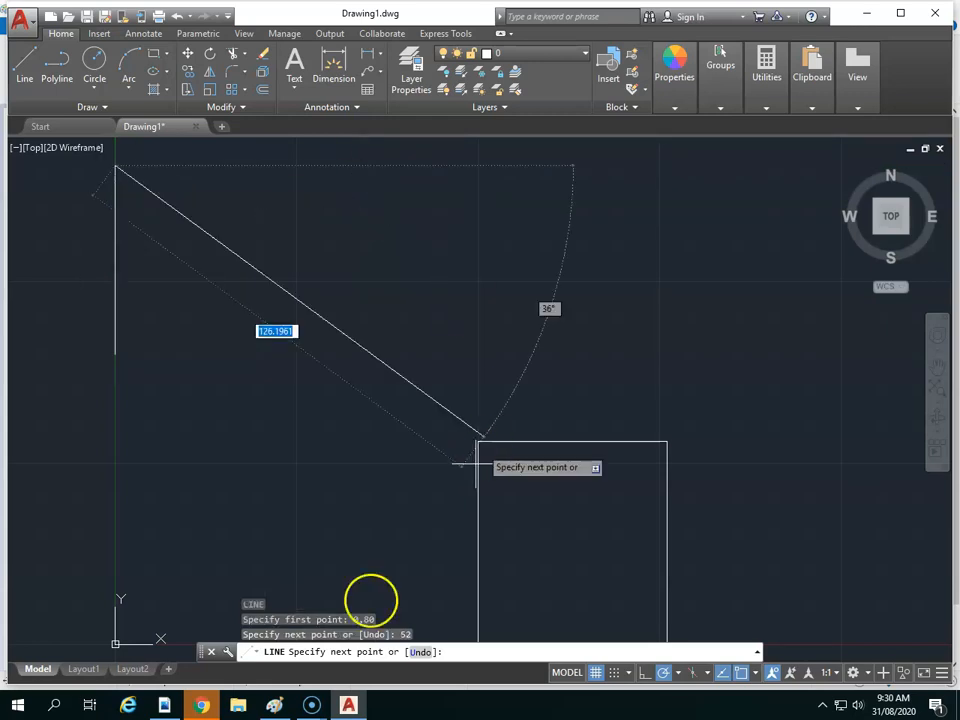
Check the top view's width in Paint and continue the AutoCAD outline with an 80 long horizontal line to the right
click(274, 706)
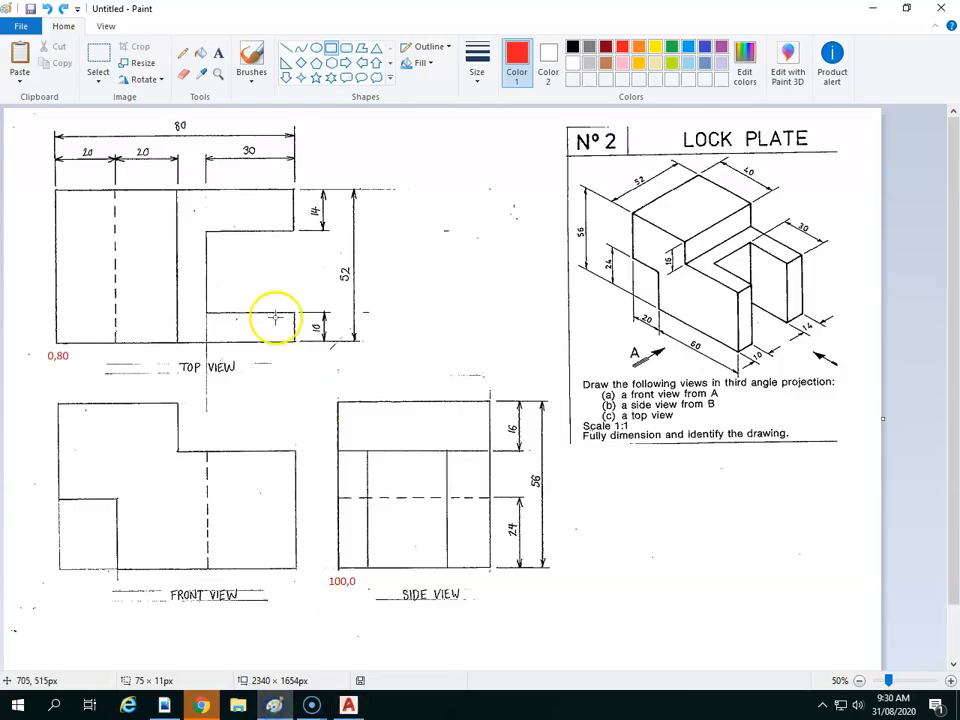
click(349, 706)
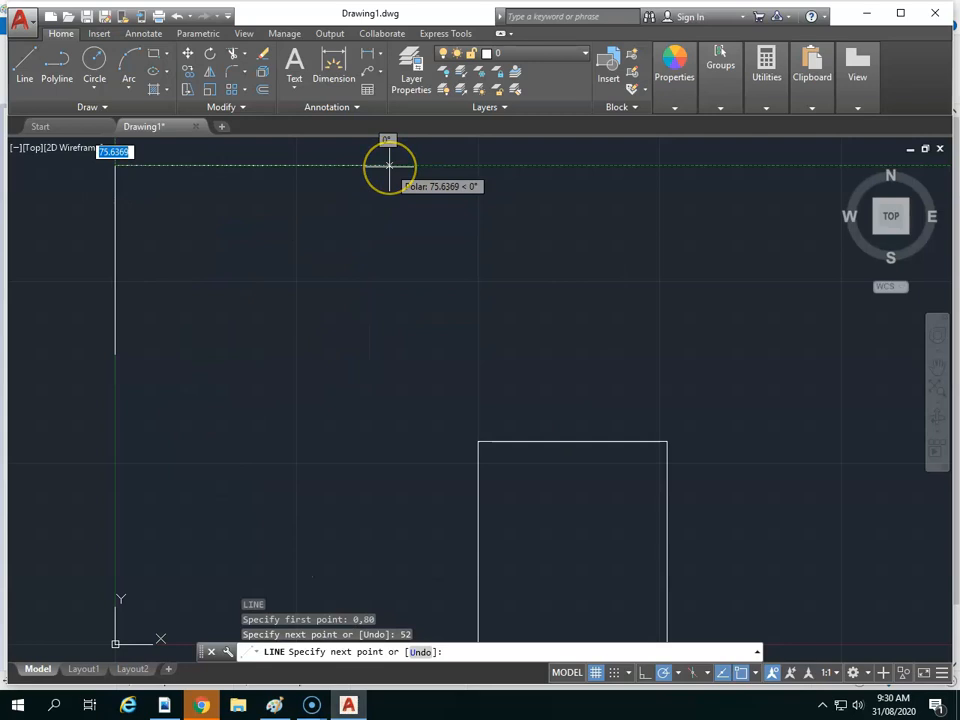
text(0)
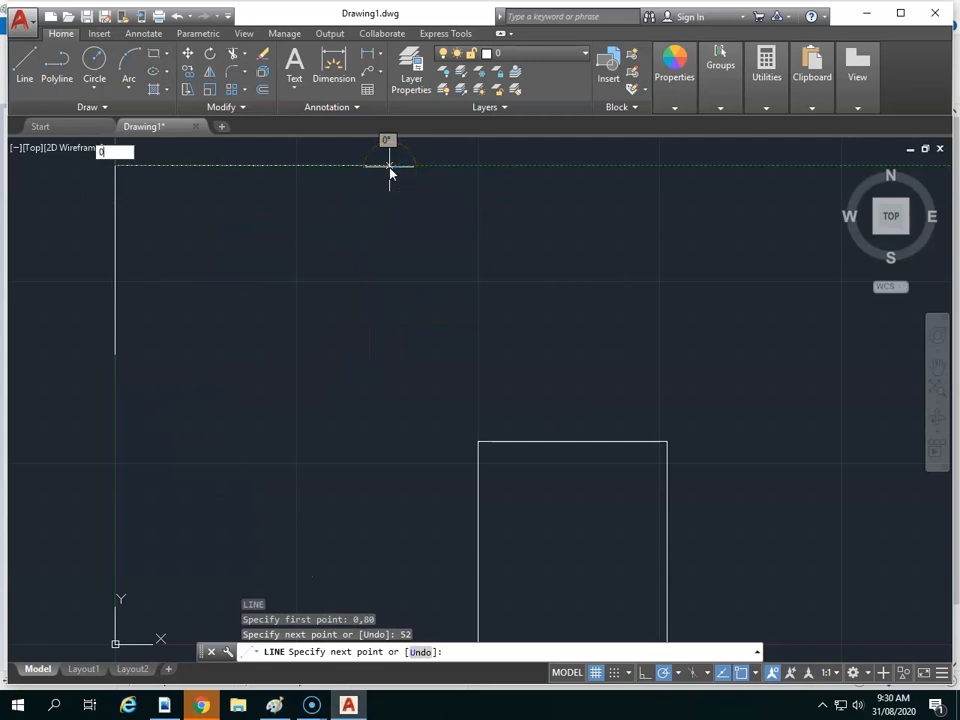
key(BackSpace)
text(80)
key(Tab)
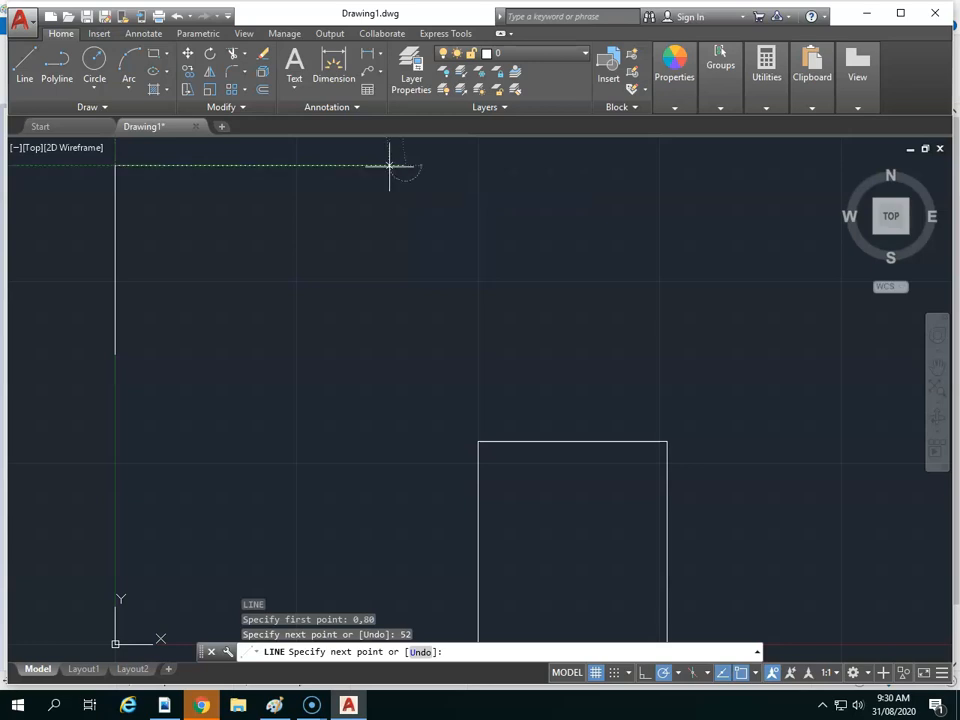
text(80)
key(Return)
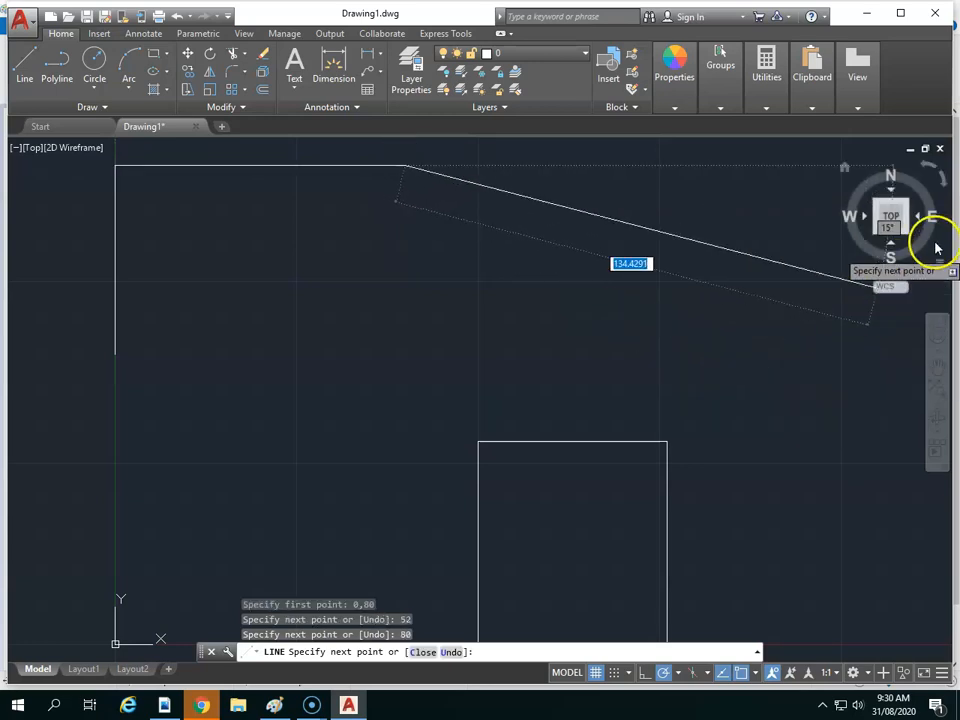
Check the notch dimensions in Paint and continue the AutoCAD outline 14 vertically downward from the top view's upper right corner
scroll(461, 268, down, 4)
scroll(470, 260, up, 2)
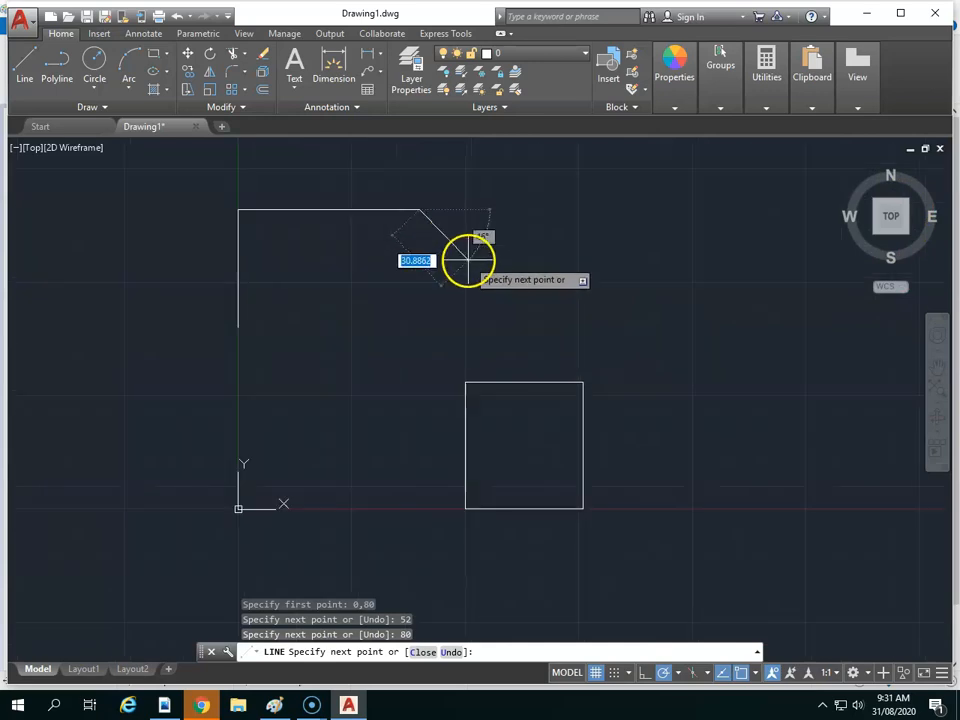
scroll(467, 260, up, 2)
scroll(469, 237, down, 4)
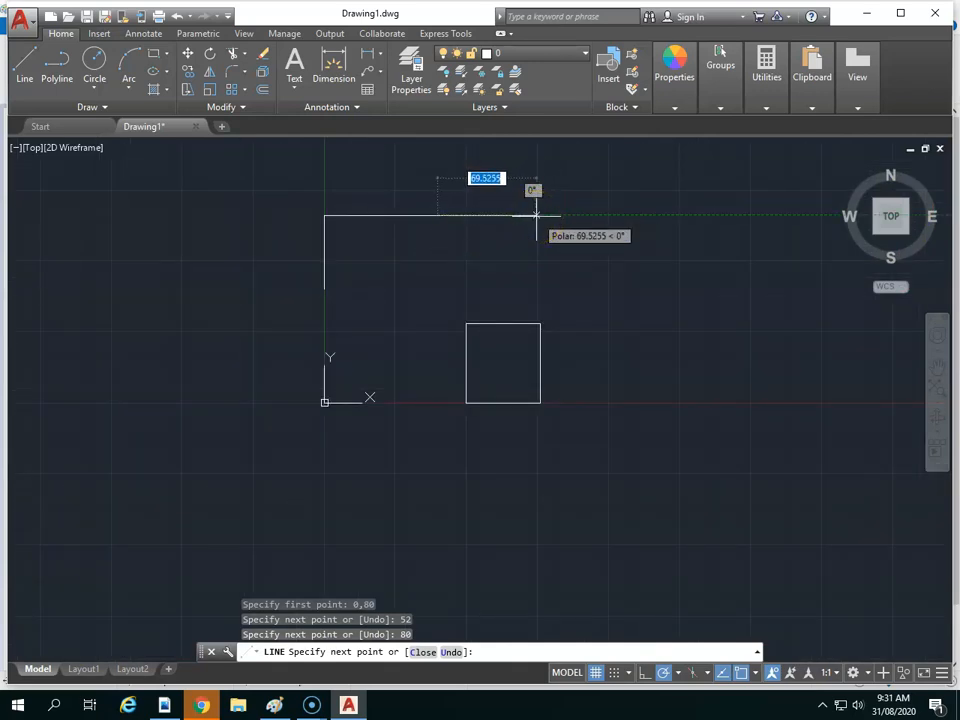
scroll(536, 215, down, 2)
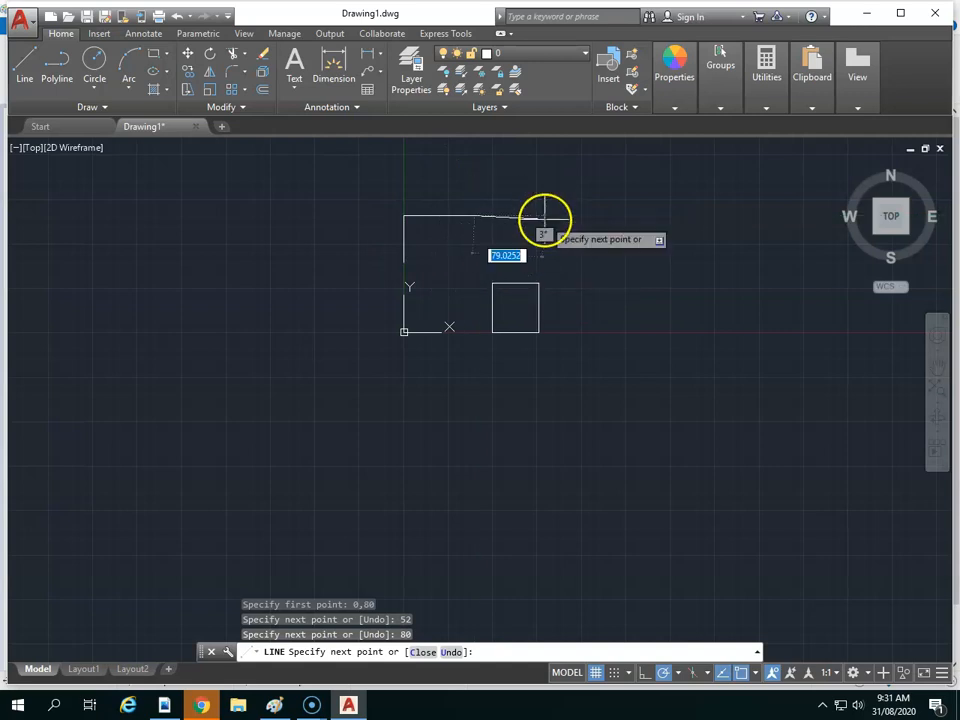
scroll(525, 233, up, 4)
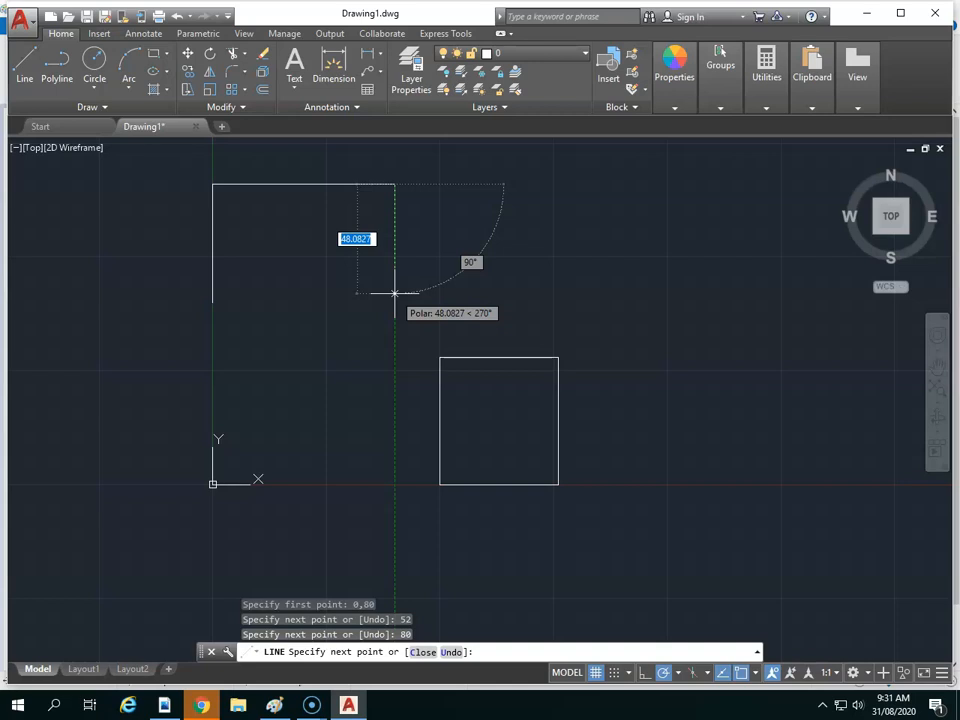
click(272, 703)
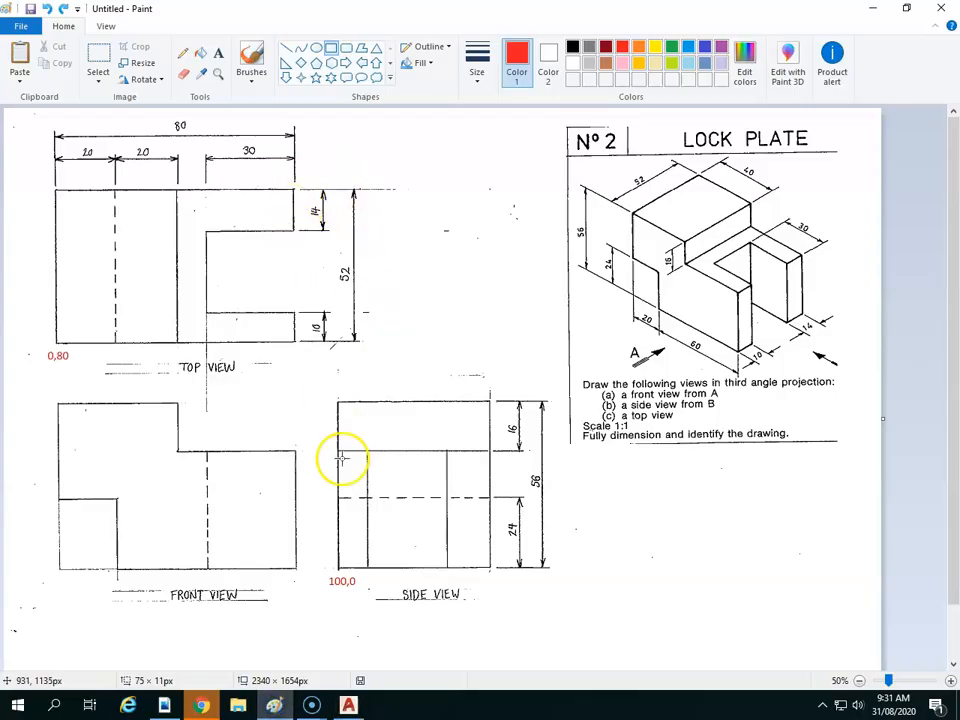
click(348, 704)
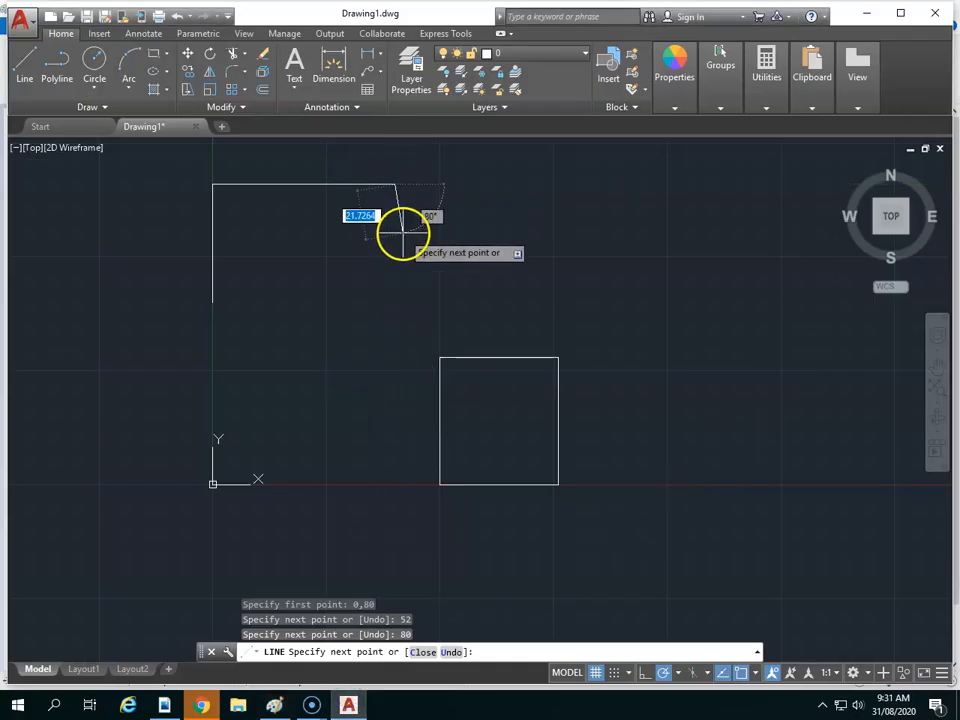
text(4)
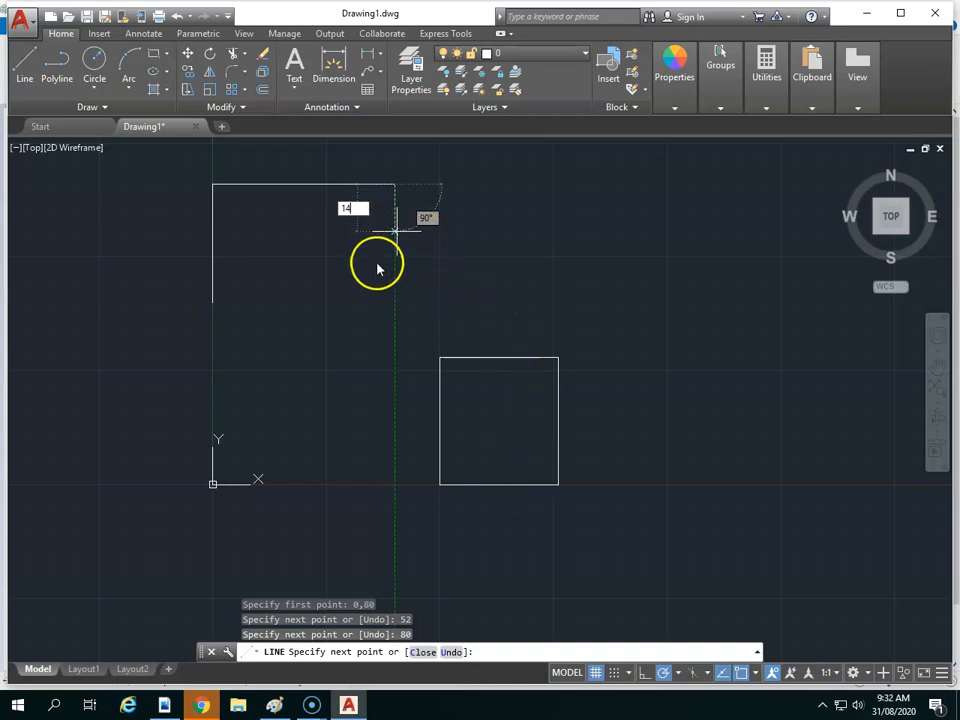
key(Escape)
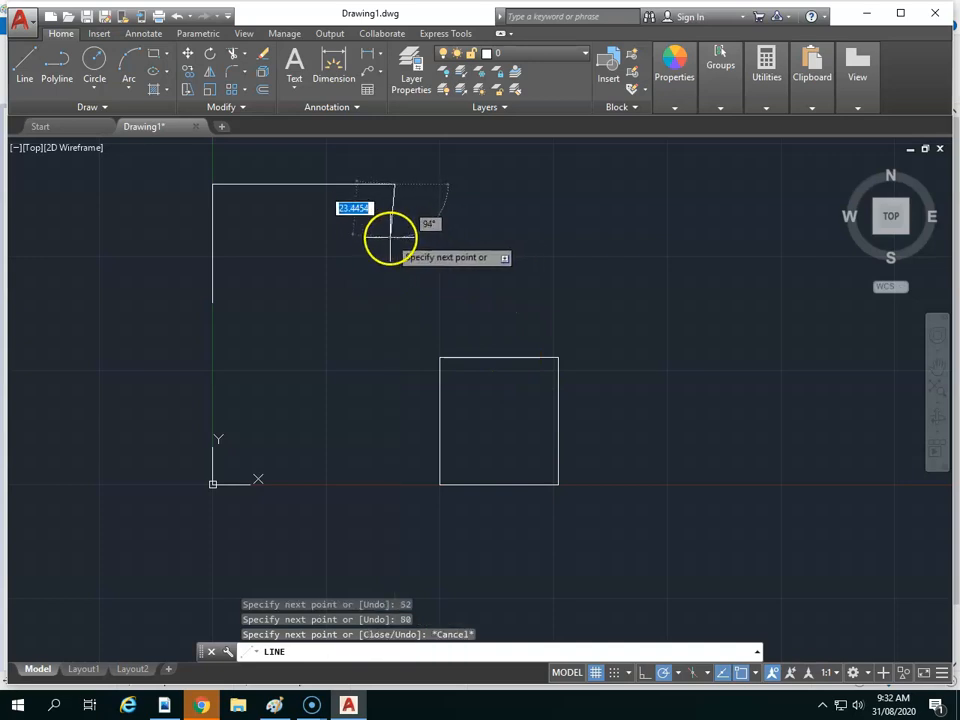
text(14)
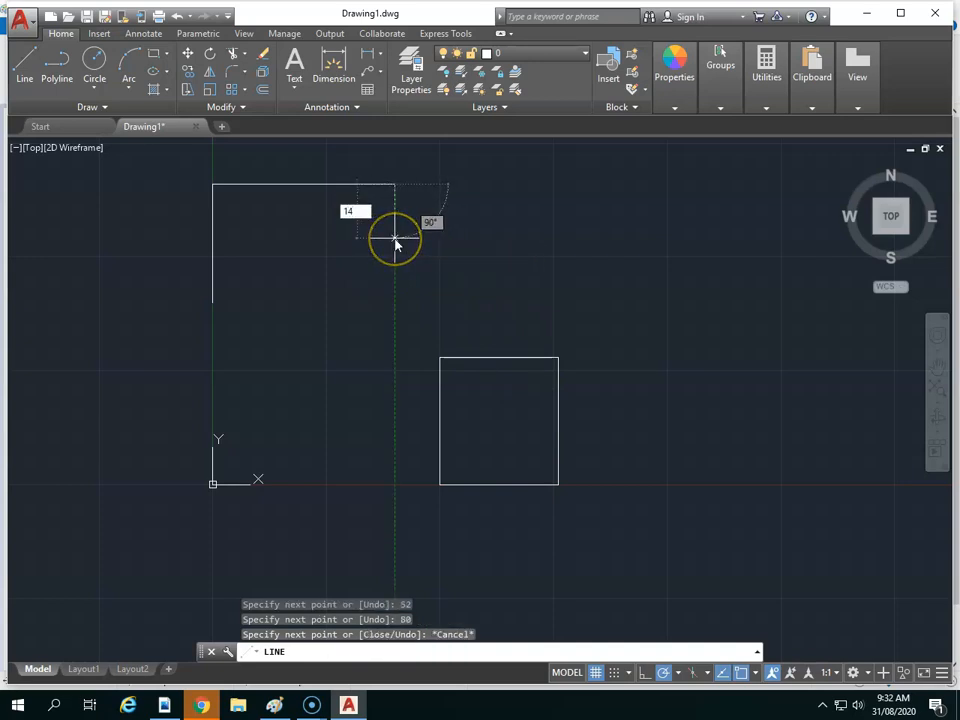
key(Return)
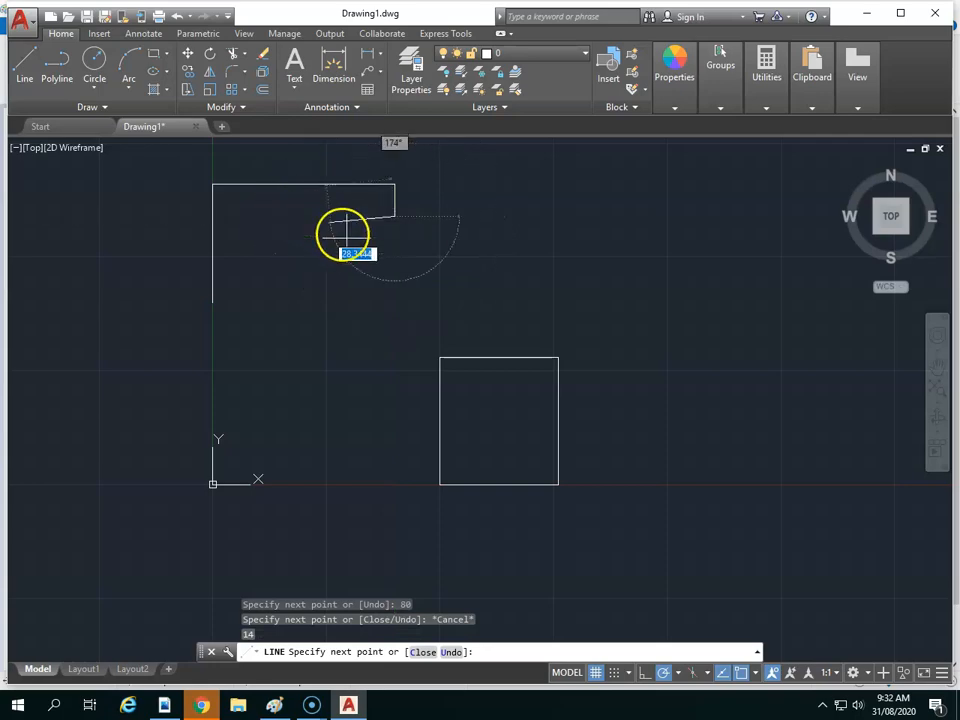
Check the notch depth in Paint, then draw its upper edge in AutoCAD 30 long to the left and an overlong vertical line downward
click(278, 704)
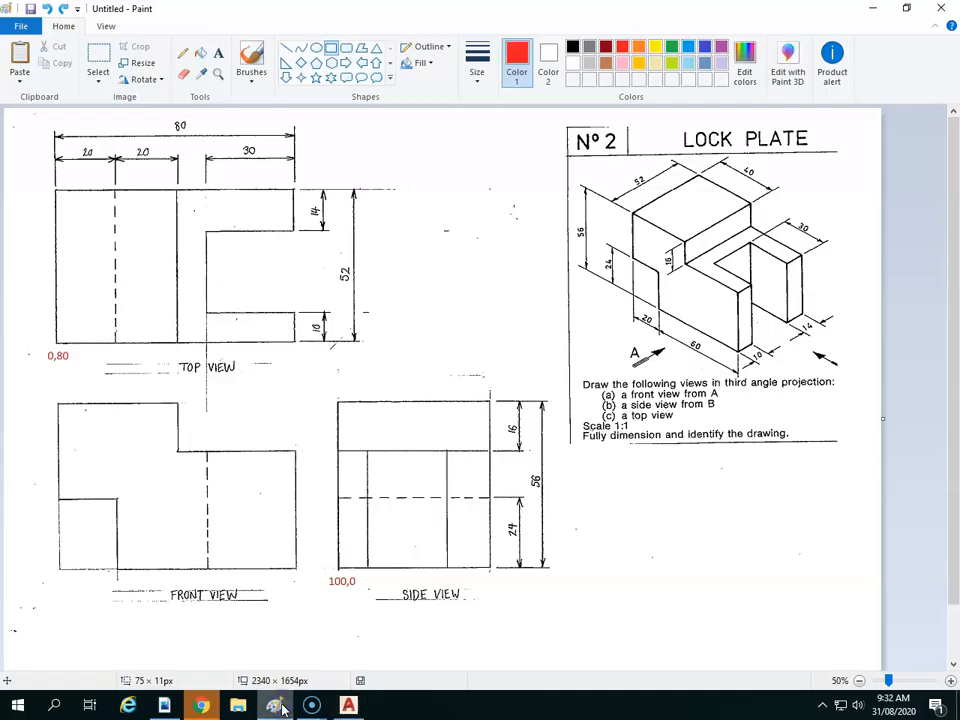
click(348, 705)
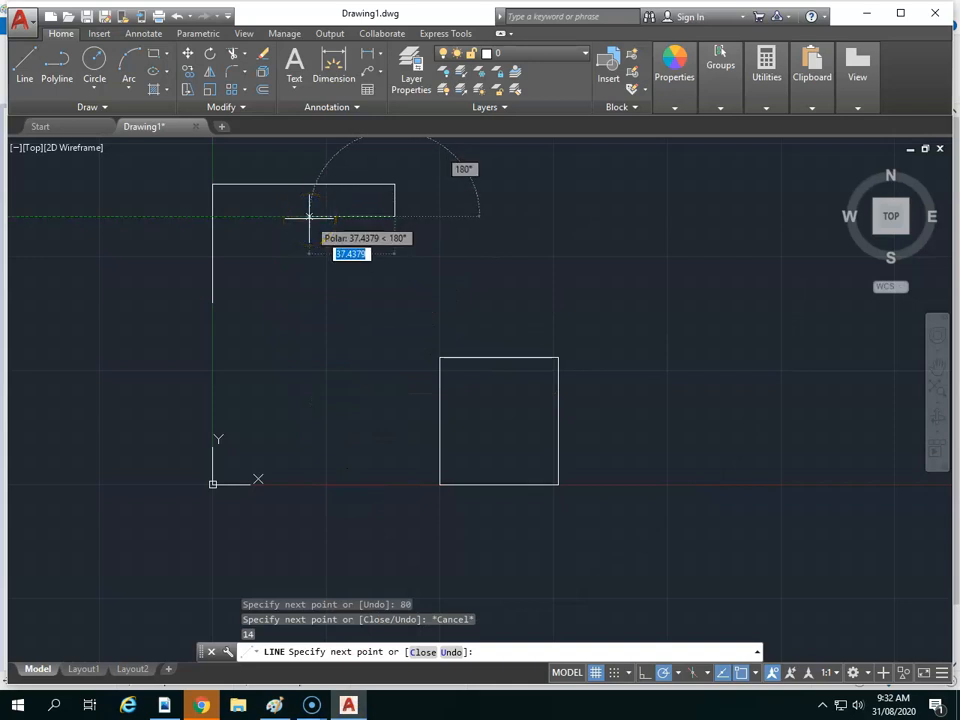
text(30)
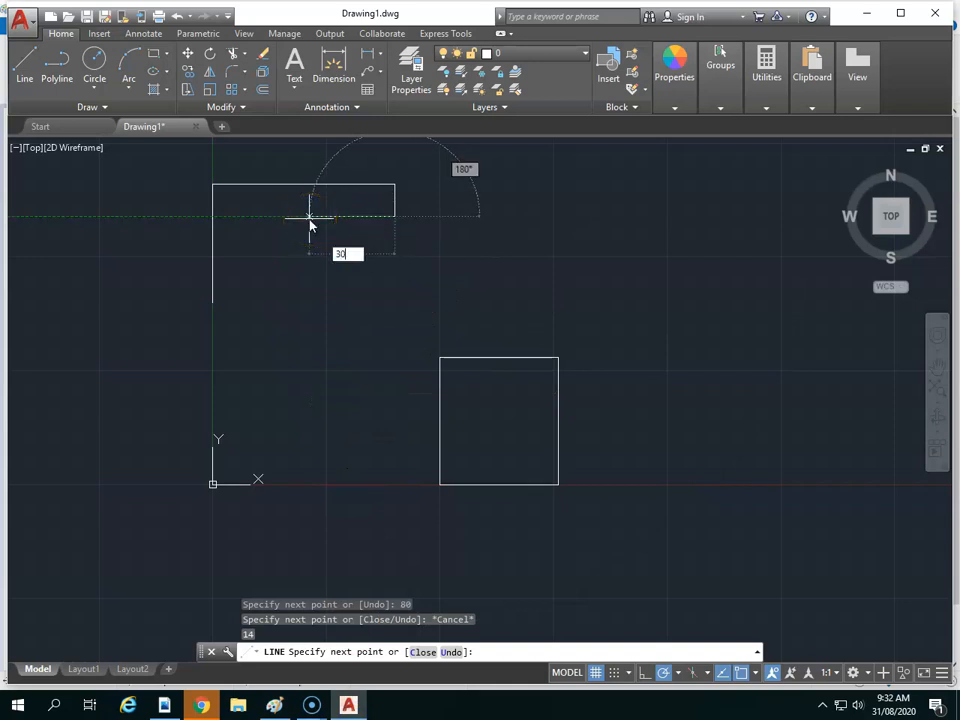
key(Return)
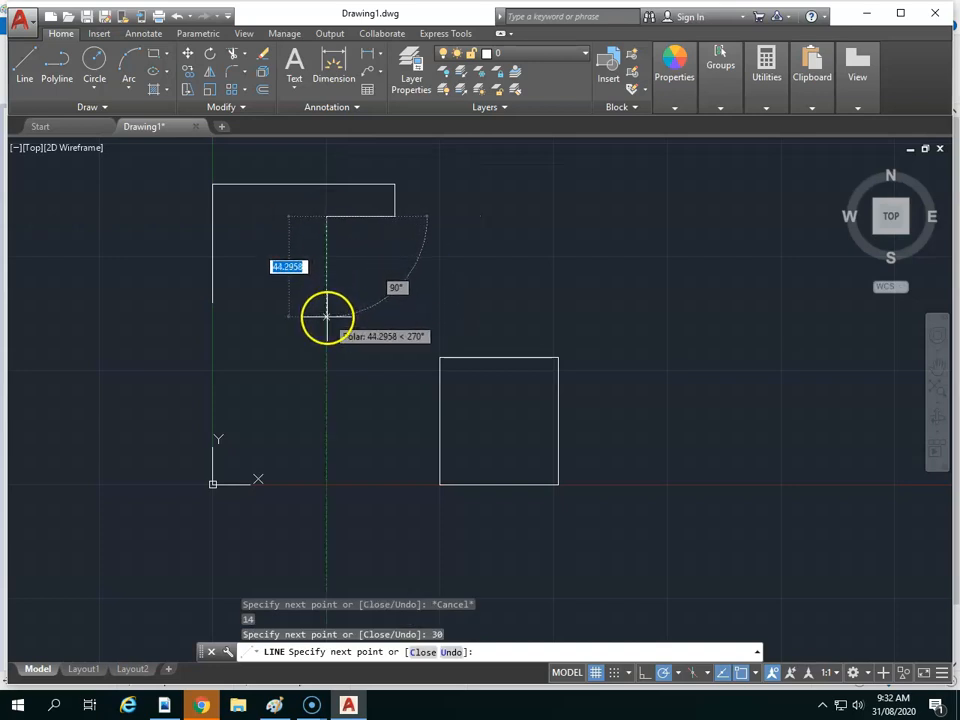
click(325, 361)
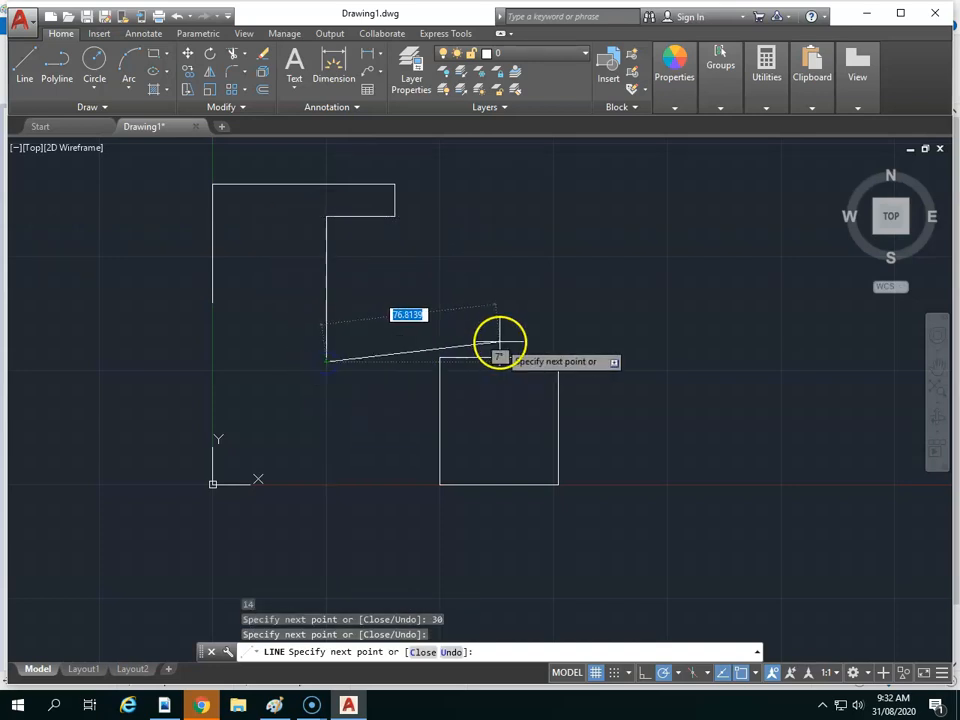
key(Escape)
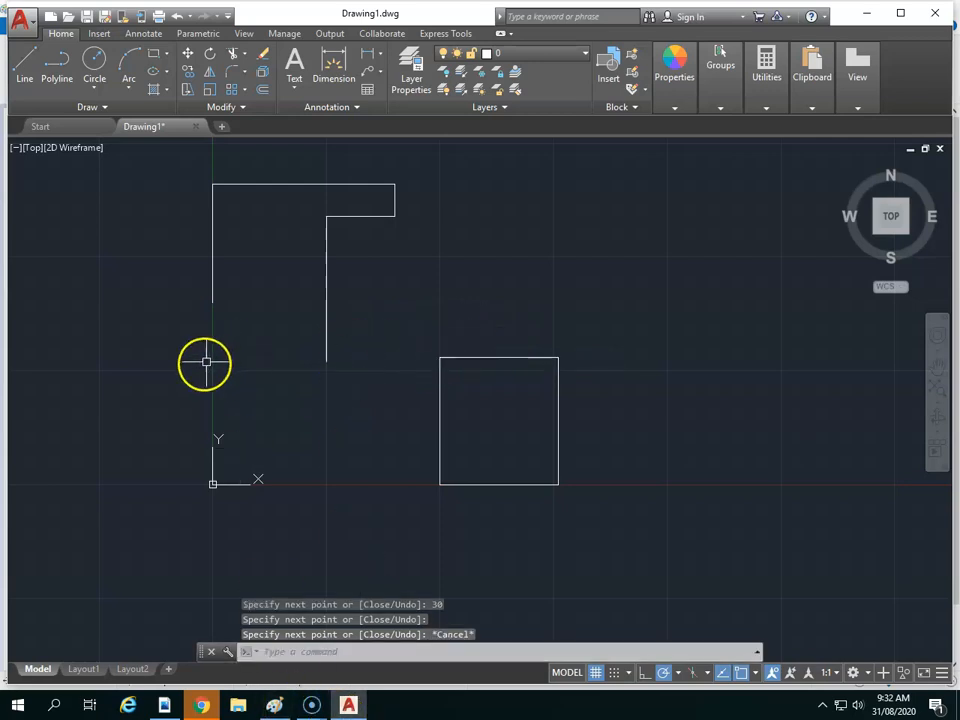
Check the lower arm in Paint, then draw the top view's bottom edge in AutoCAD 80 long to the right from 0,80
click(274, 705)
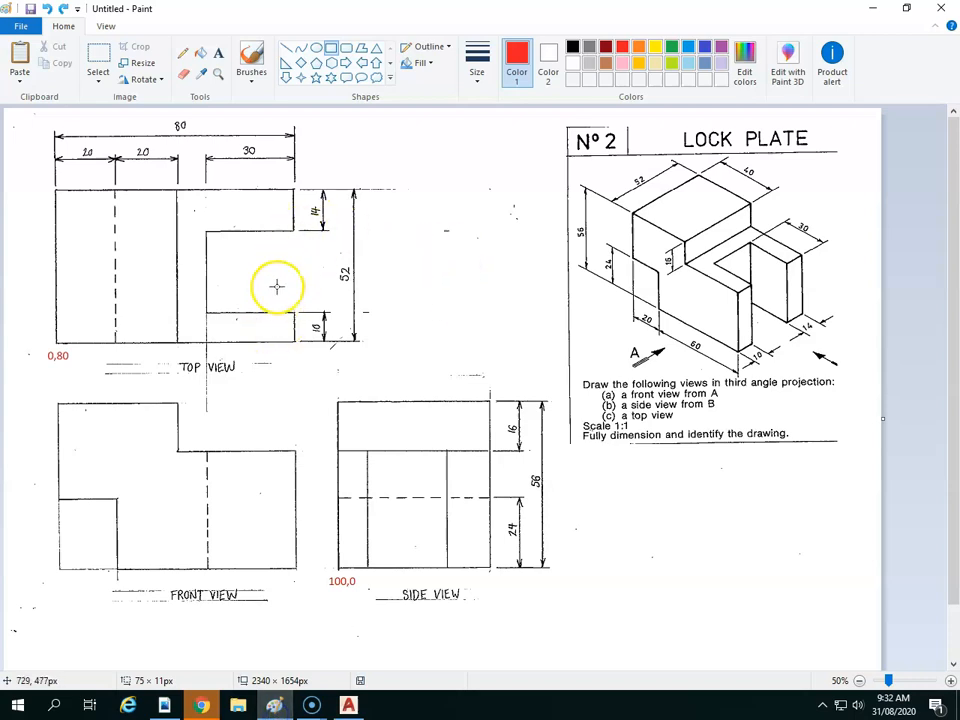
click(347, 705)
text(l)
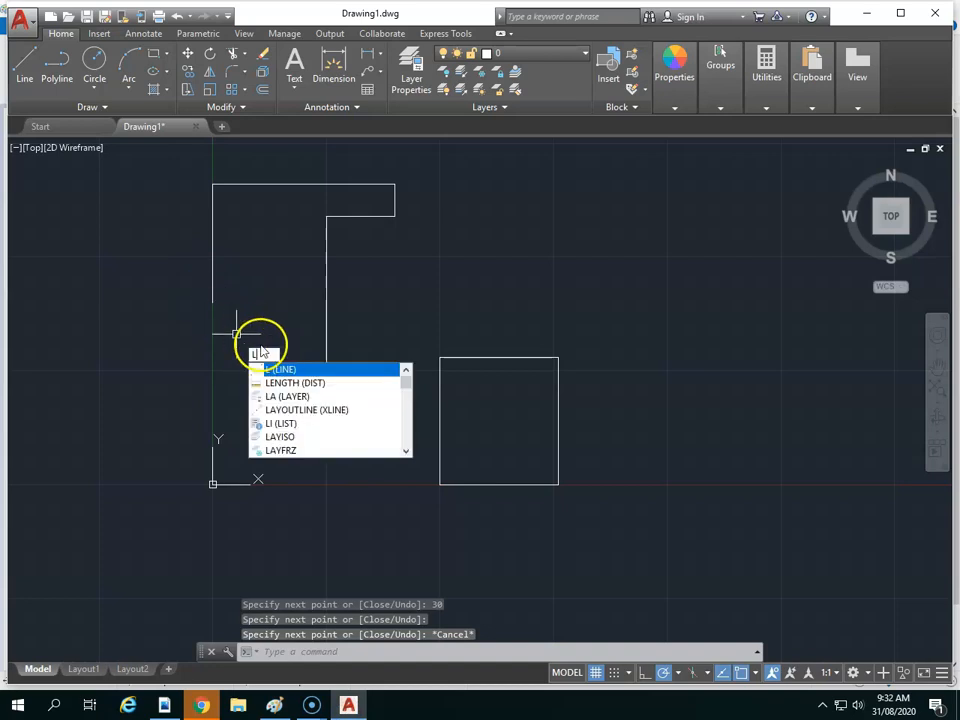
key(Return)
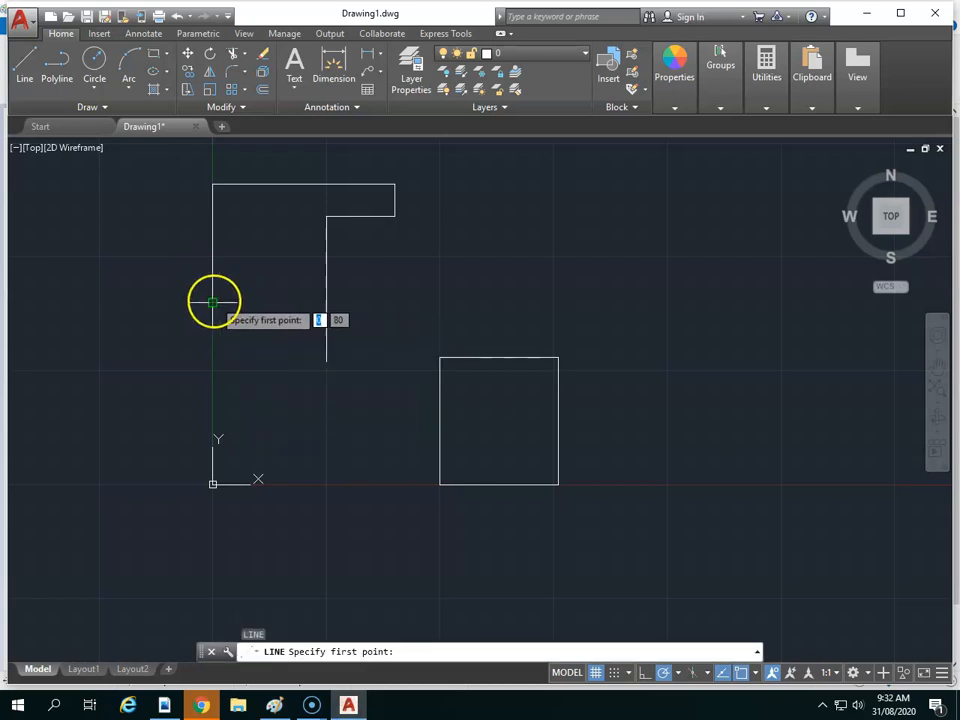
click(212, 302)
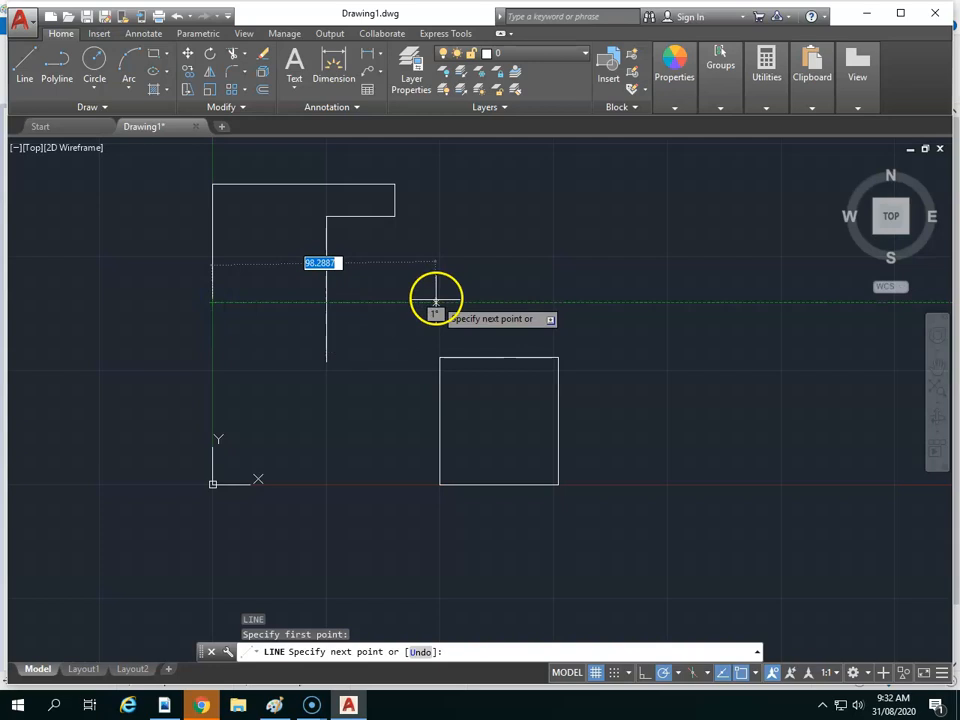
text(80)
key(Return)
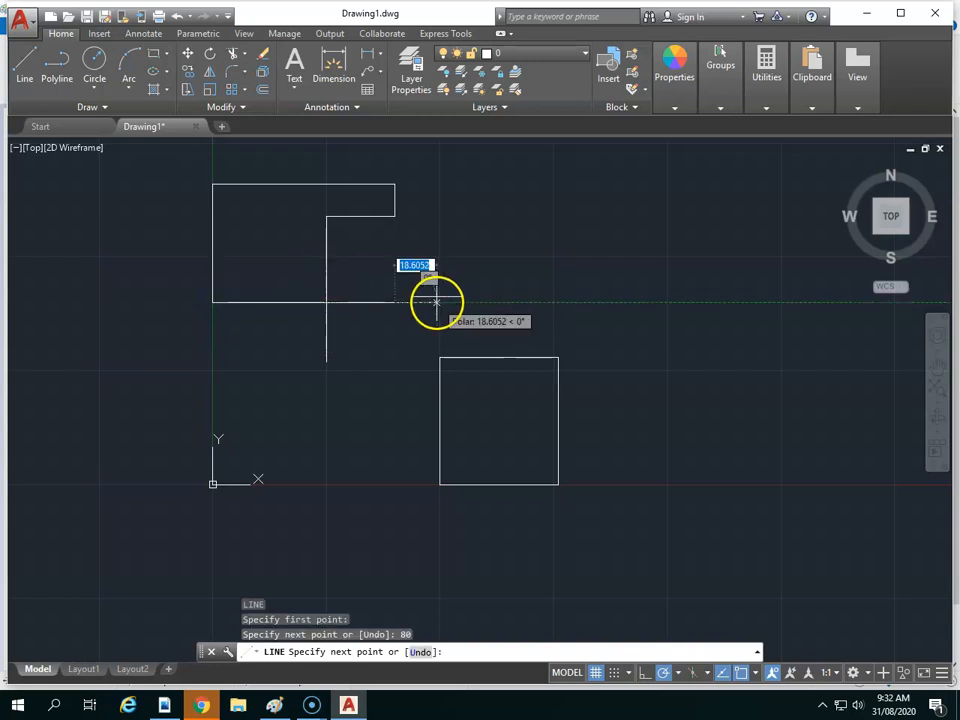
Continue the outline 10 vertically upward and 30 horizontally left to the notch's vertical line, and end the line
text(10)
key(Return)
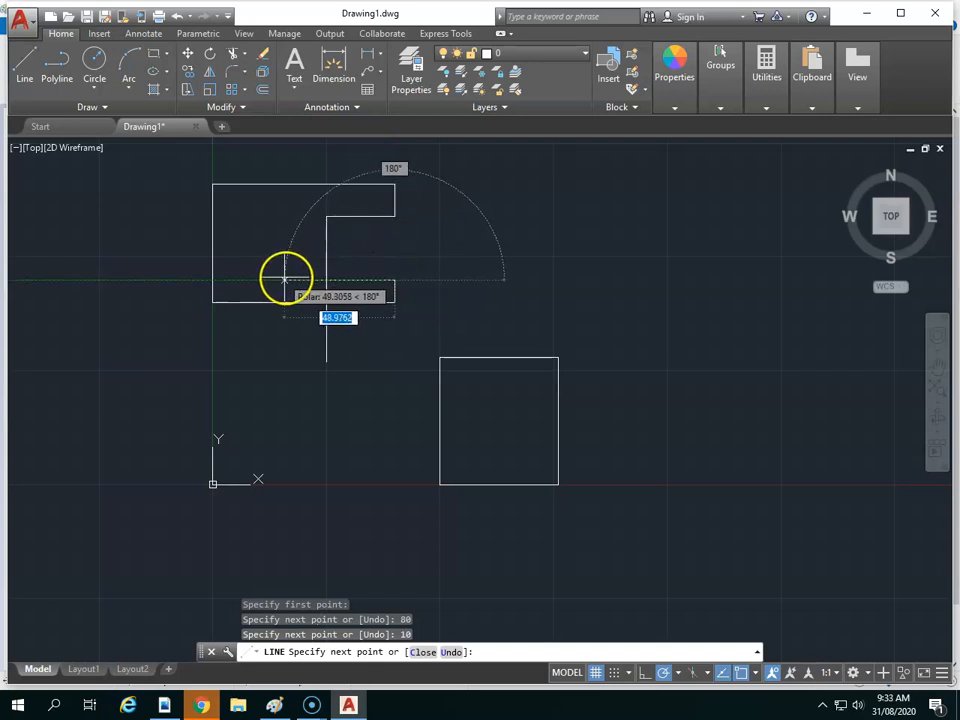
text(30)
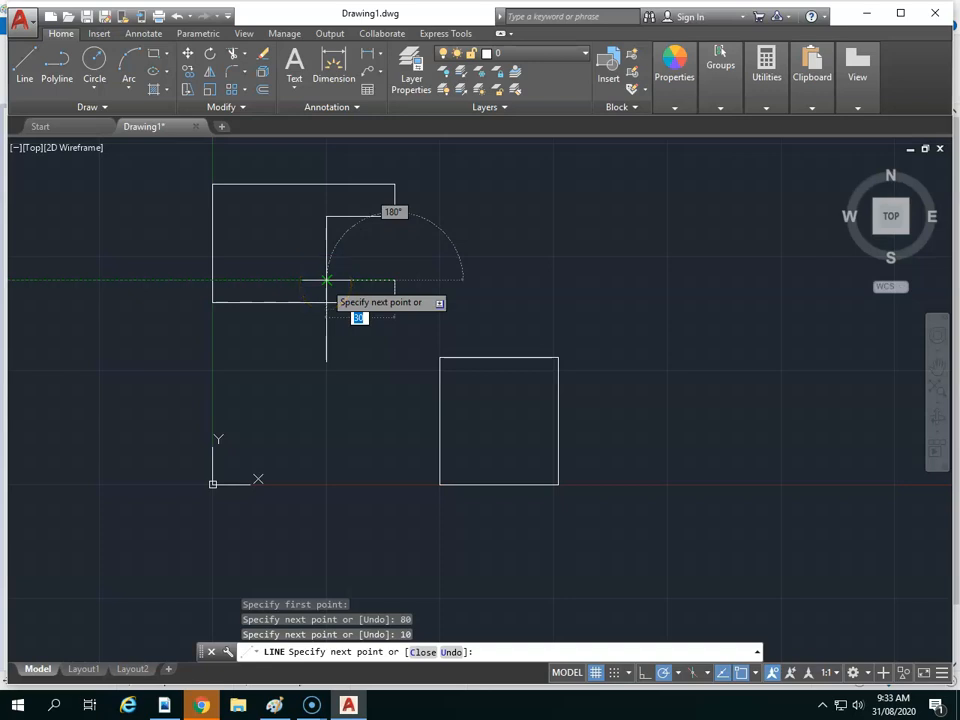
key(Return)
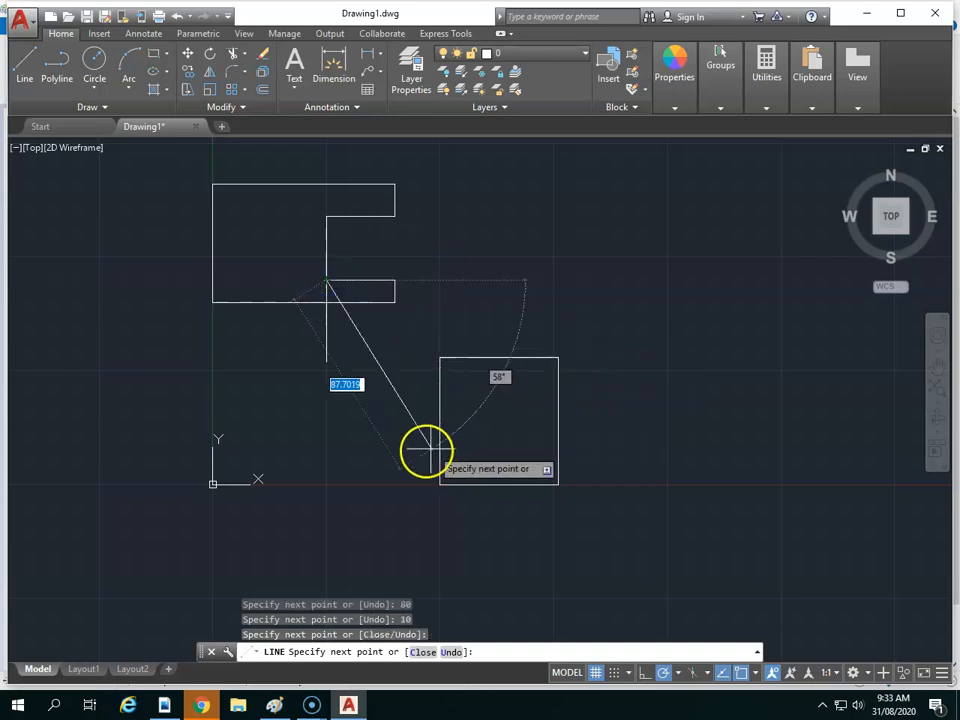
key(Escape)
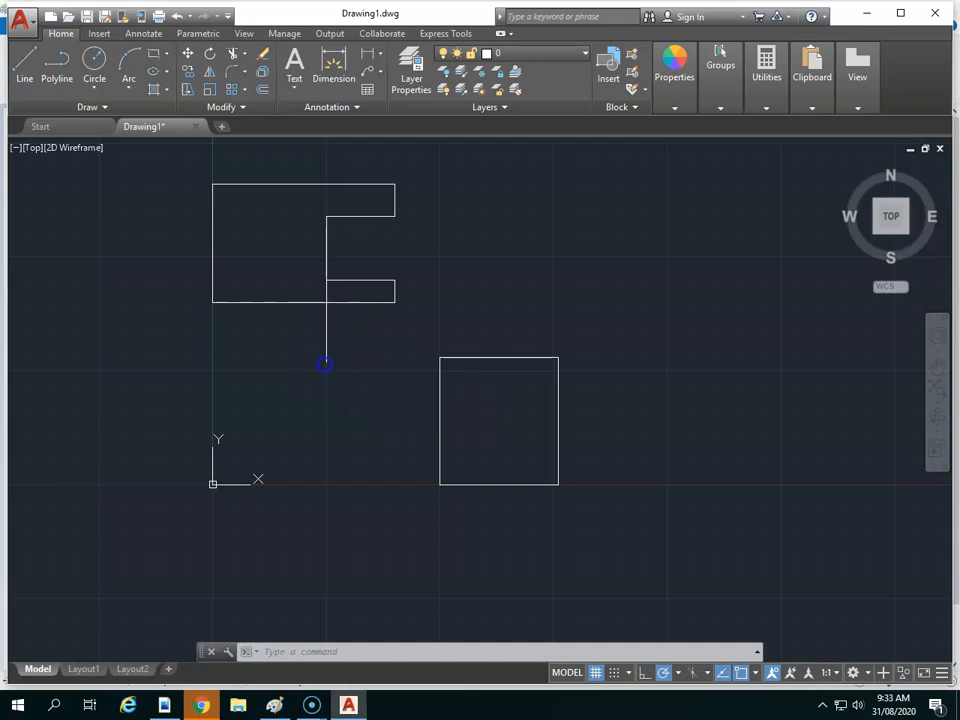
Try to stretch the lower end of the notch's vertical line up to the notch's lower inner corner, and undo the stretch
click(325, 363)
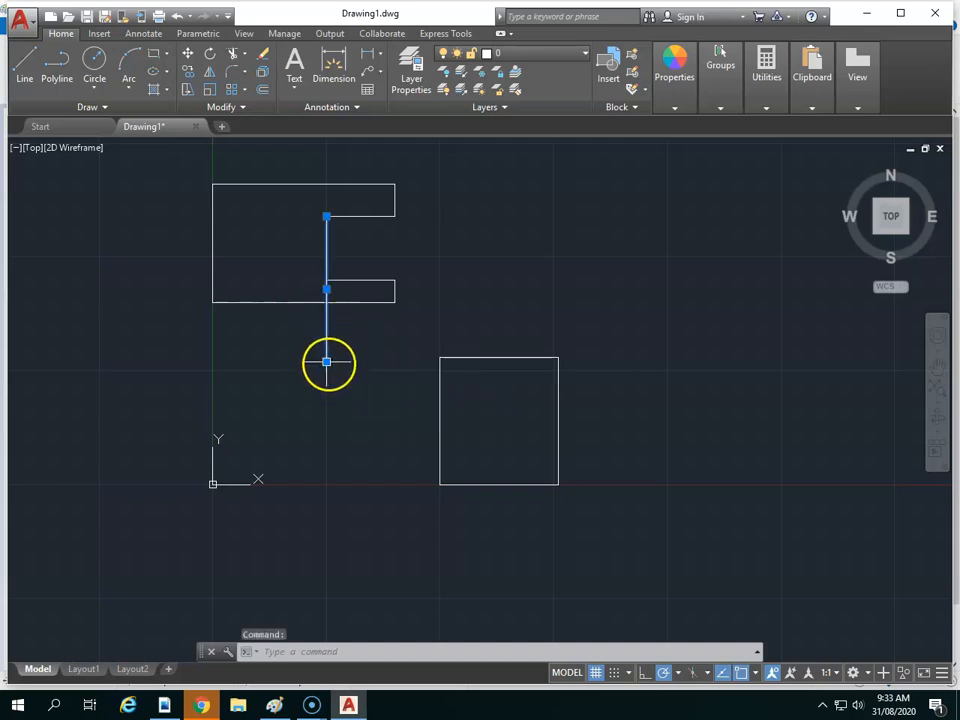
click(326, 361)
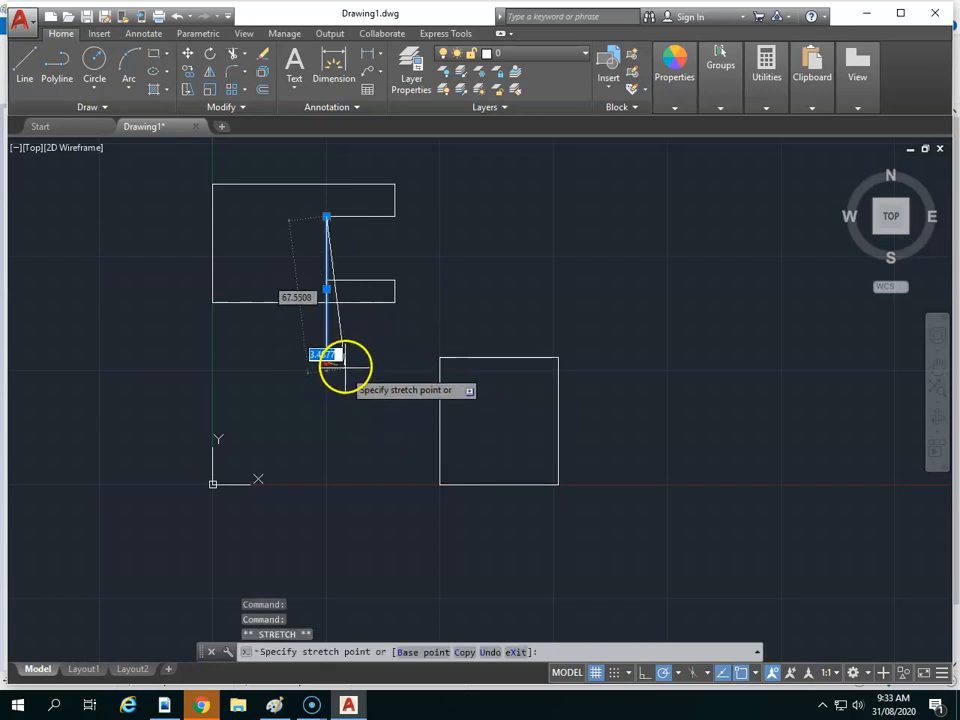
click(326, 280)
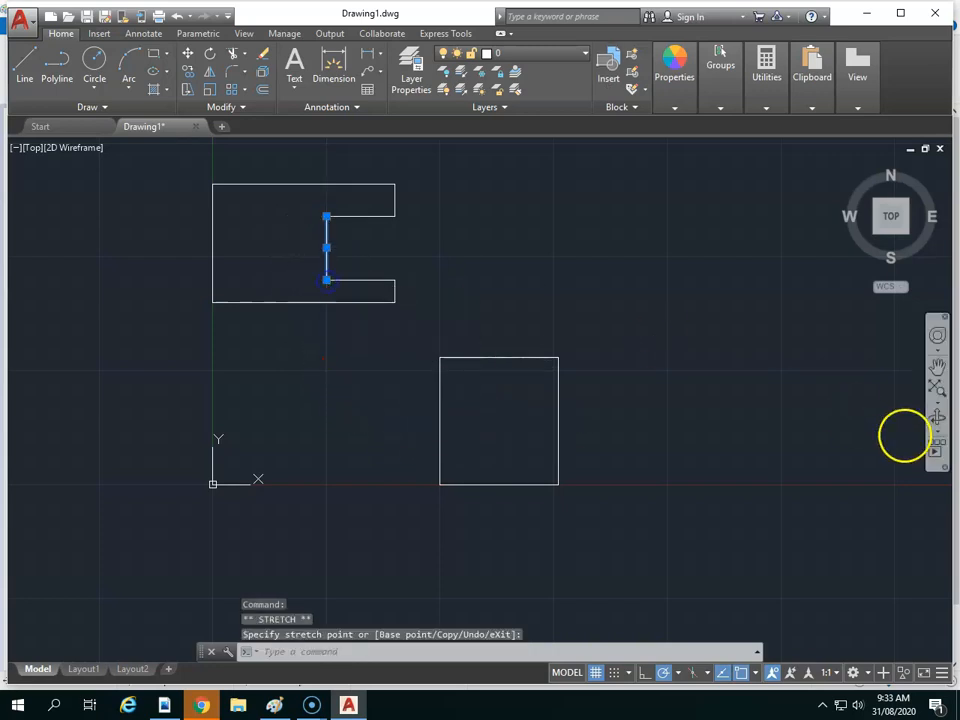
click(601, 331)
key(Escape)
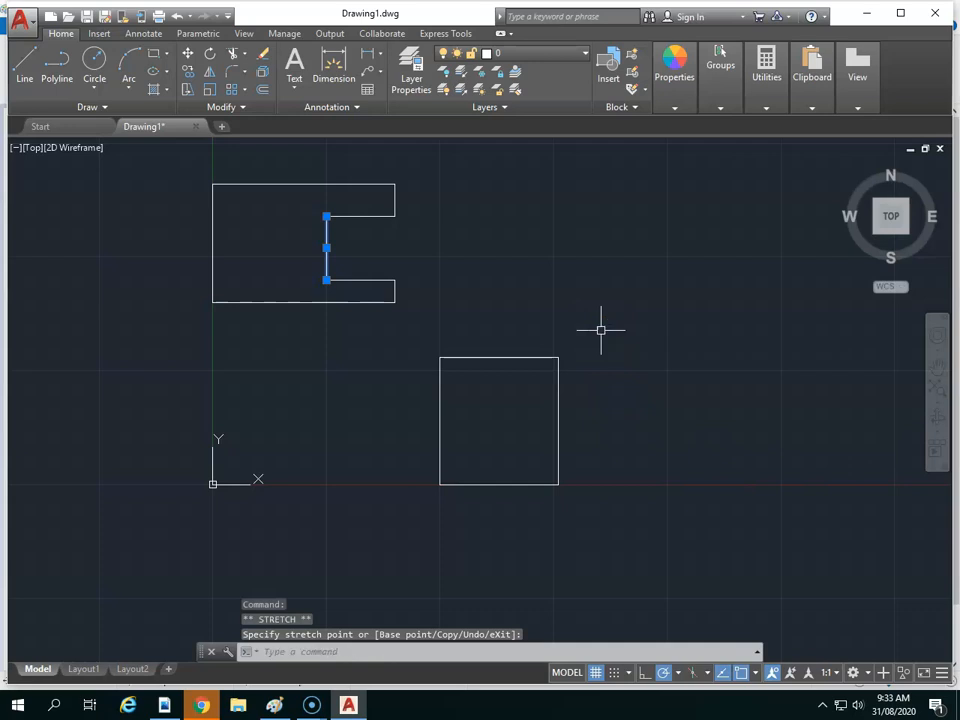
key(Escape)
key(ctrl+z)
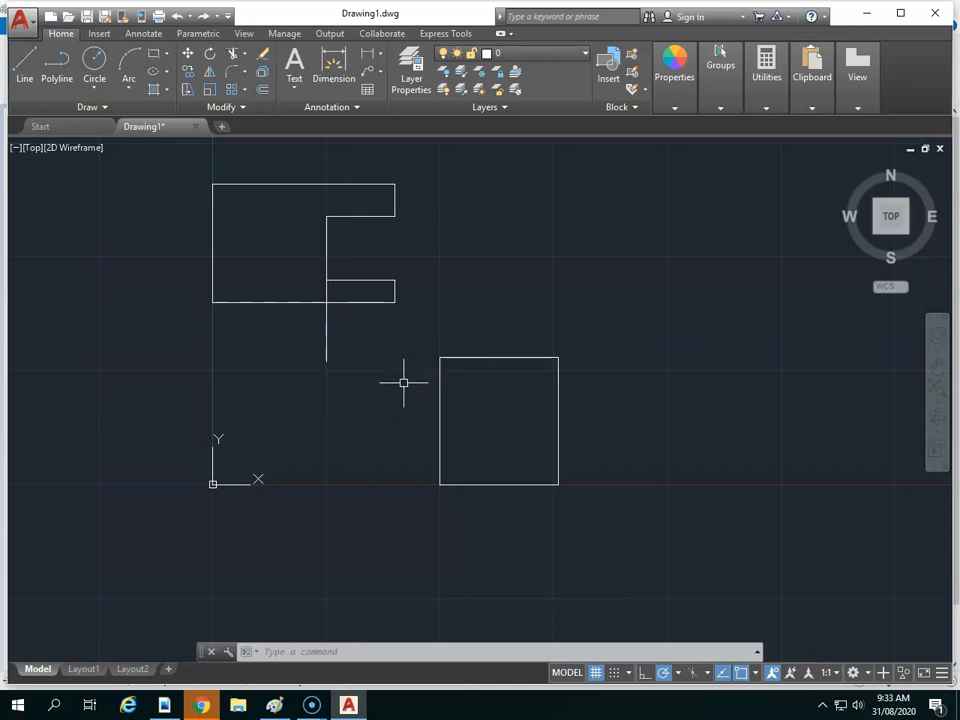
Trim the overhanging ends of the notch's vertical line and lower horizontal edge at their intersection, using both lines as cutting edges
key(Return)
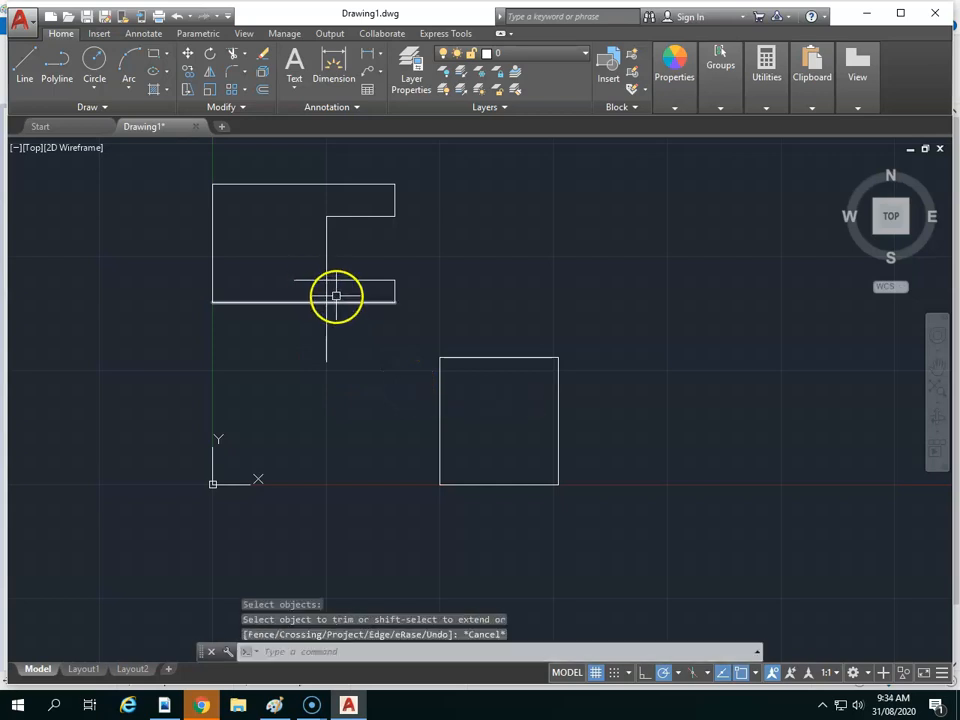
click(335, 296)
click(311, 285)
click(313, 274)
click(343, 328)
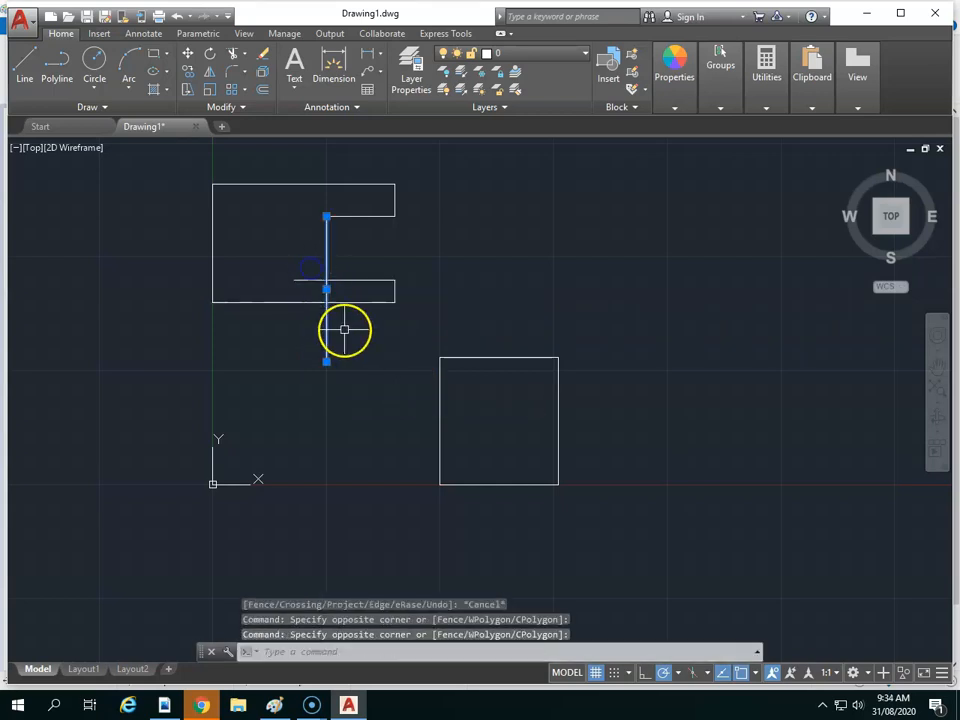
click(320, 296)
click(304, 270)
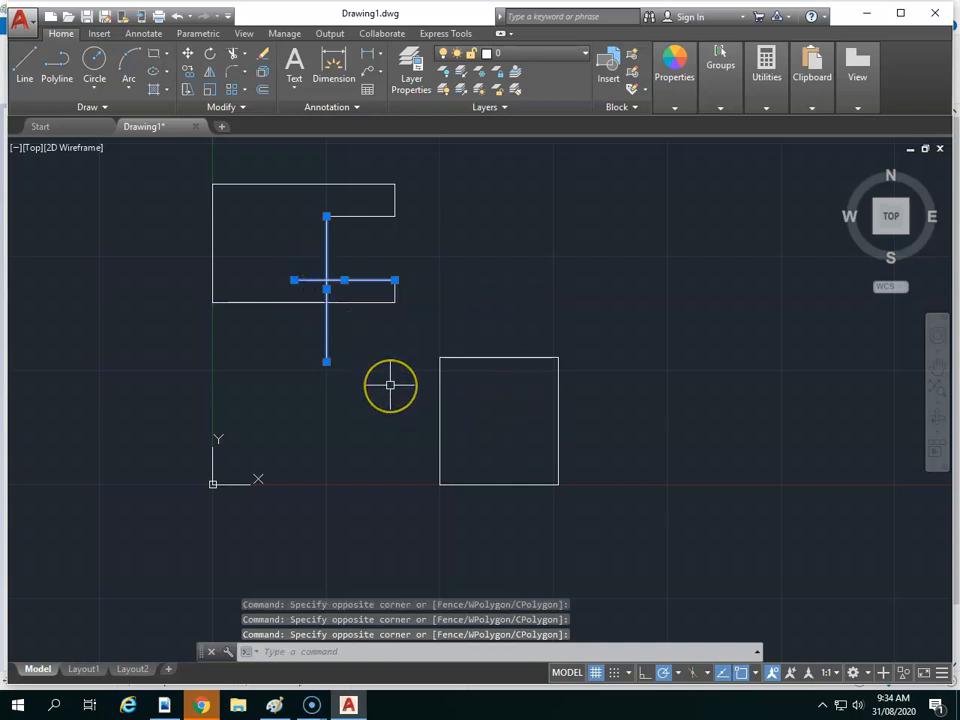
click(308, 420)
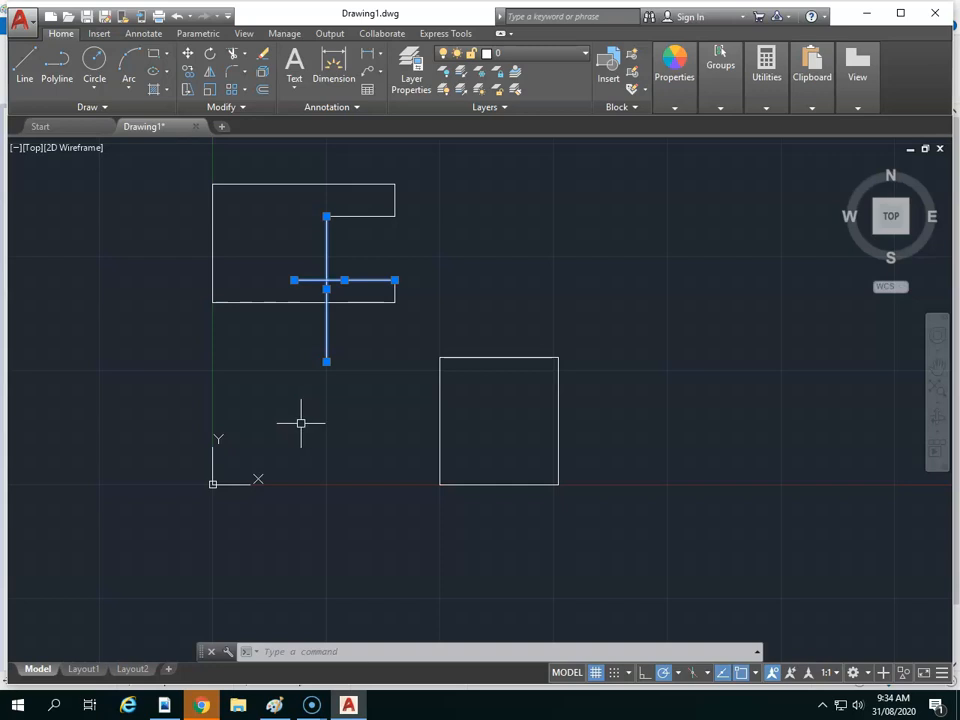
text(tr)
key(Return)
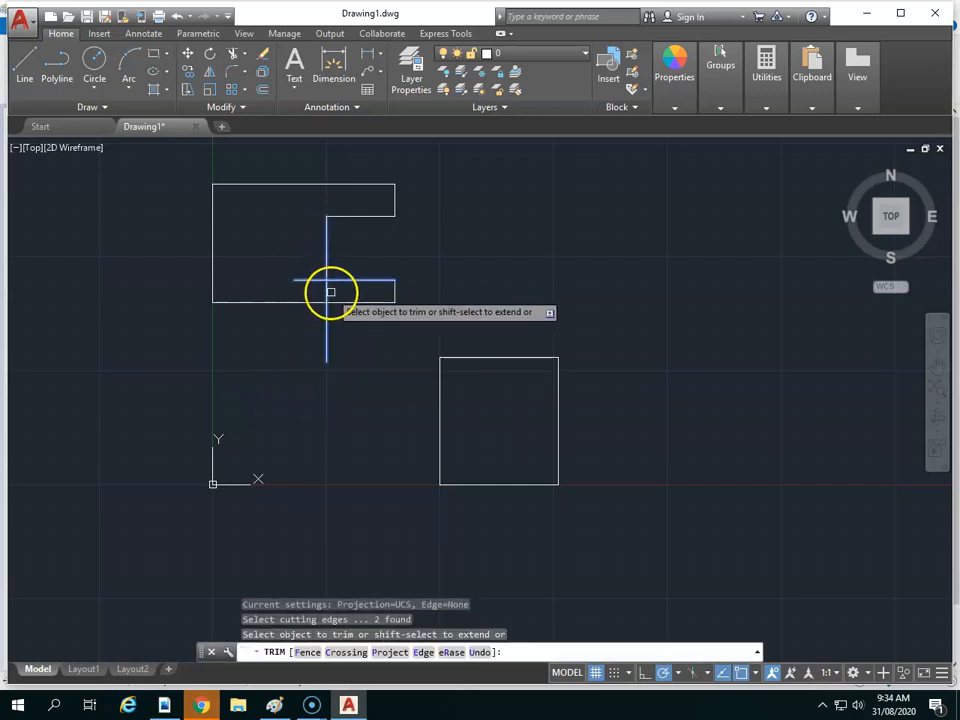
click(327, 286)
click(304, 277)
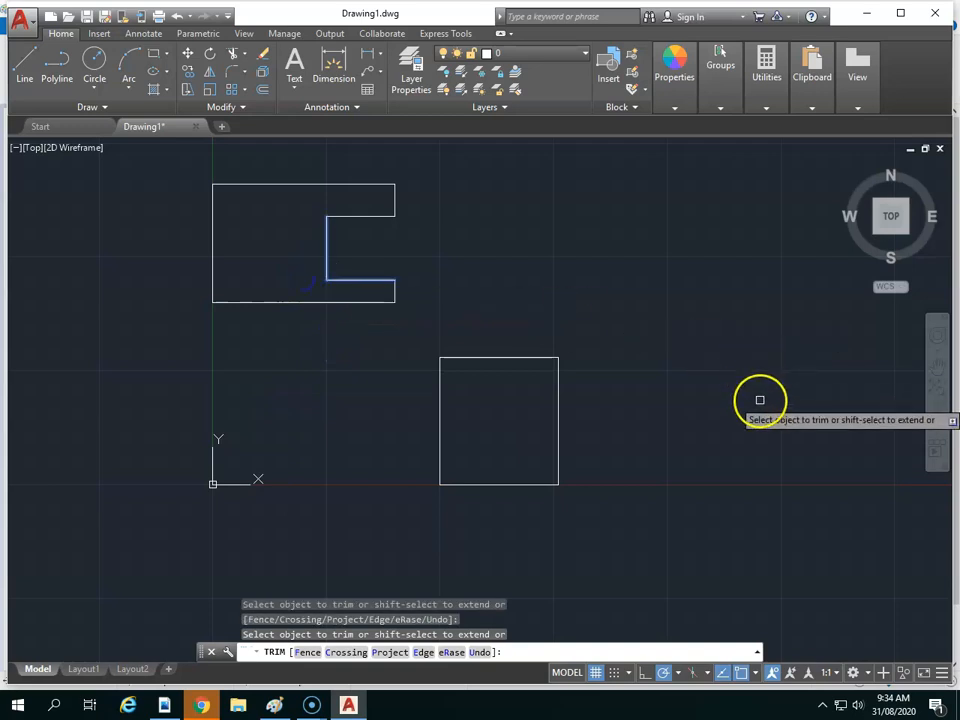
key(Escape)
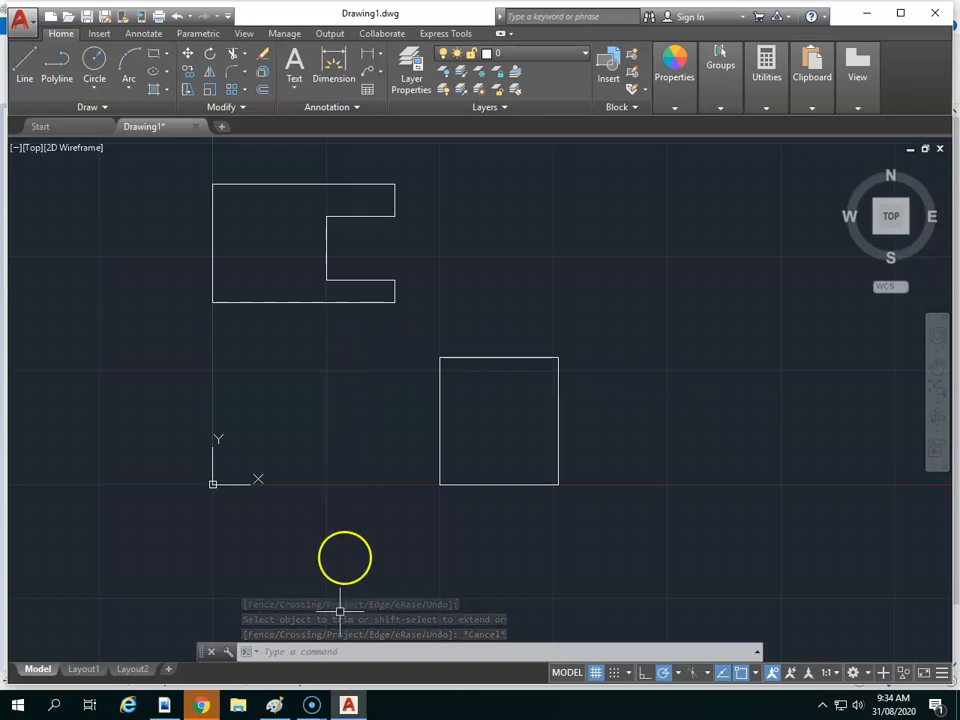
Check the inner line spacing in Paint, then offset the top view's left edge in AutoCAD twice to the right, 20 each time
click(280, 705)
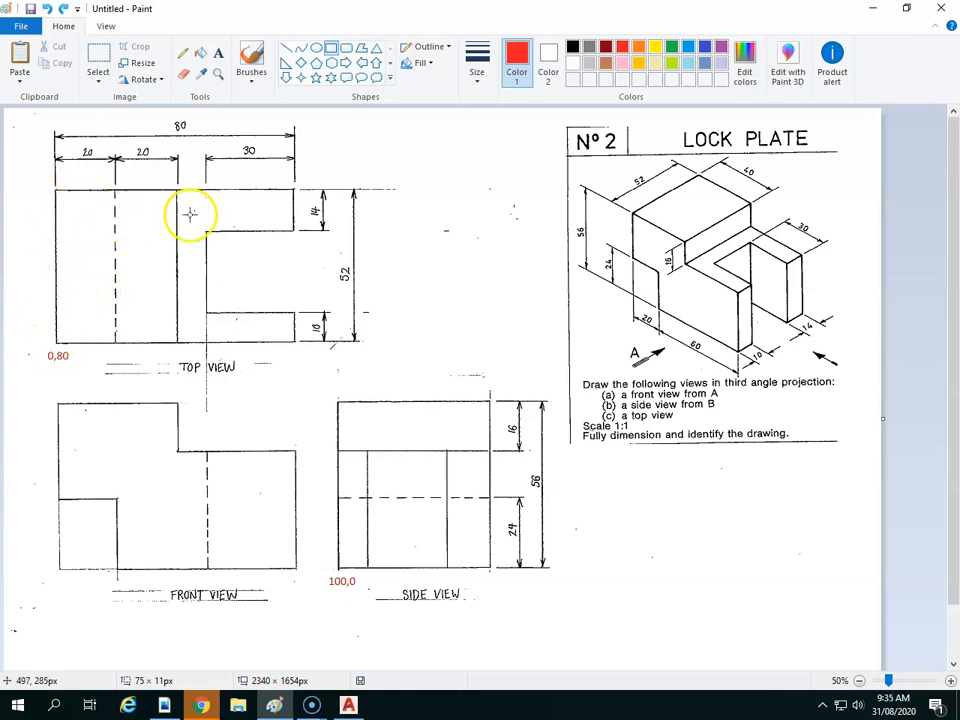
click(348, 705)
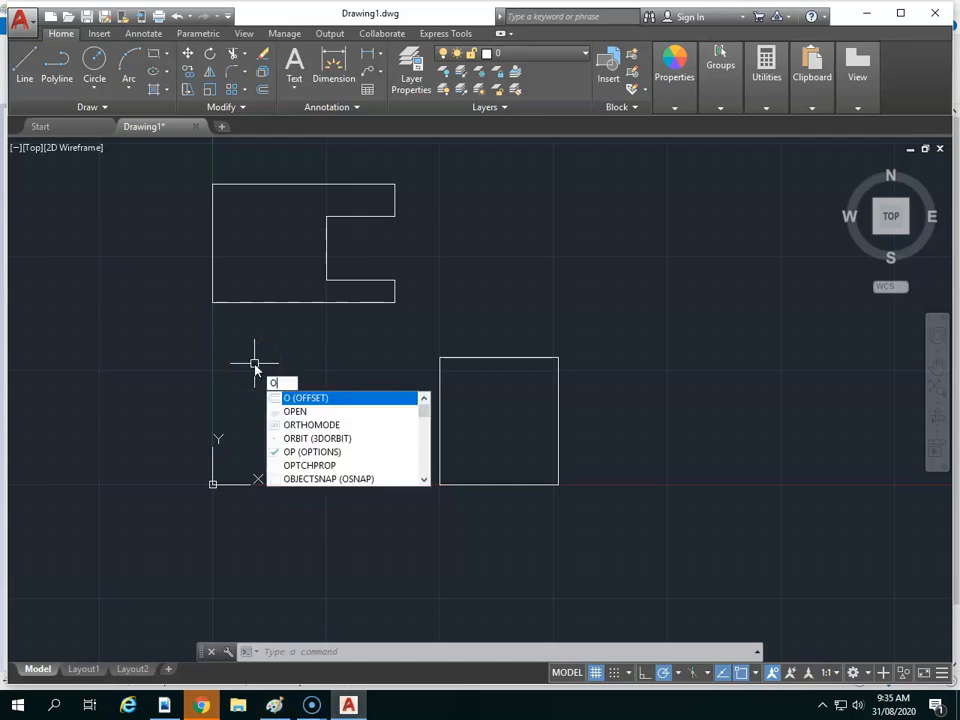
key(Return)
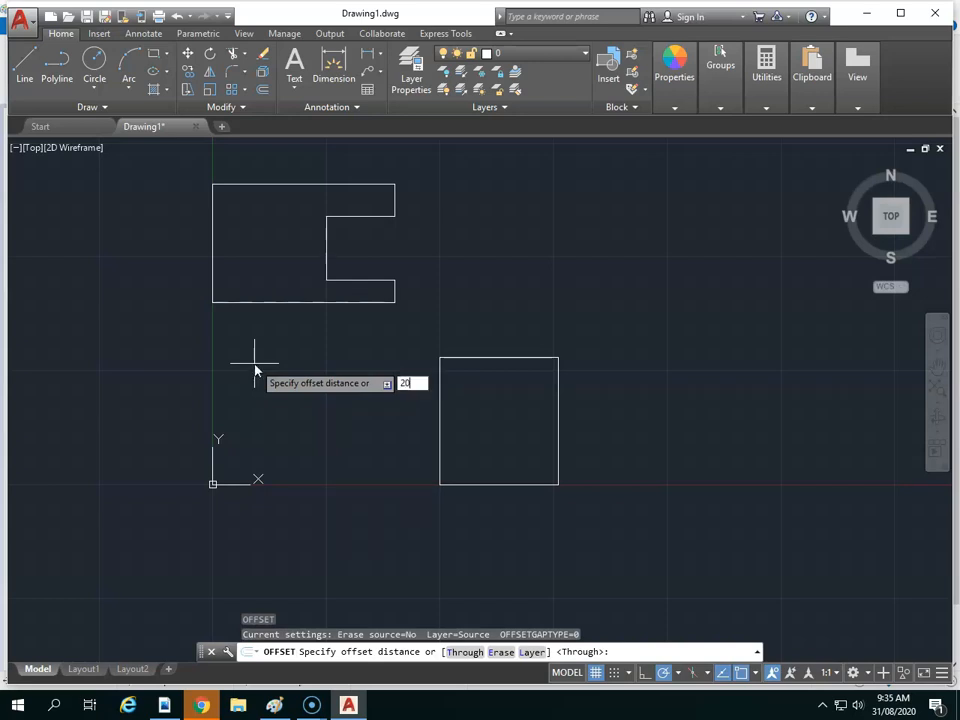
key(Return)
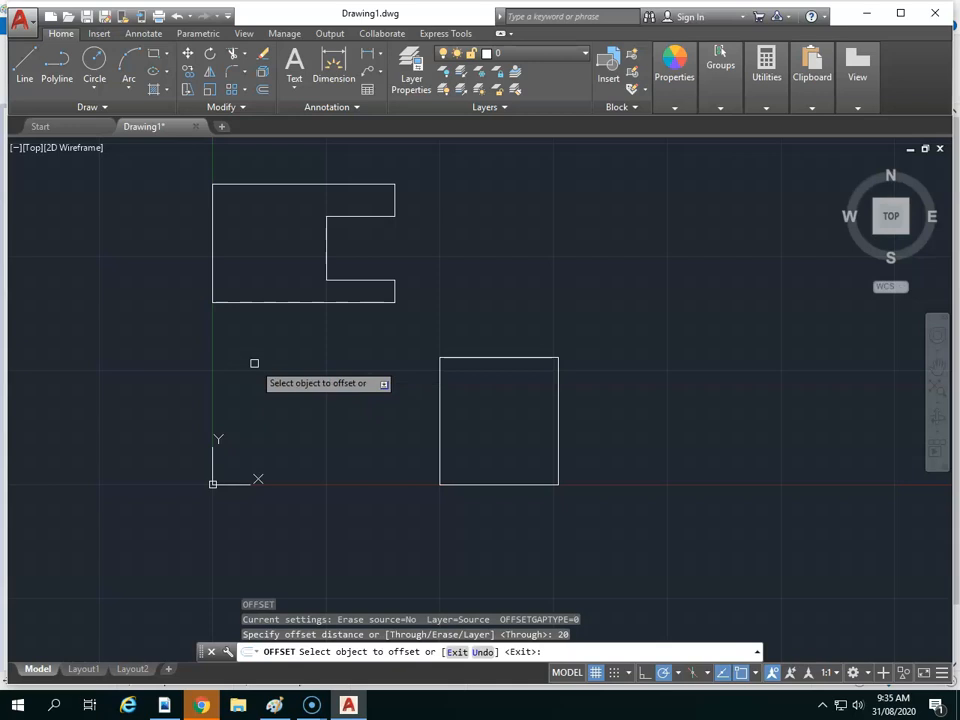
click(210, 245)
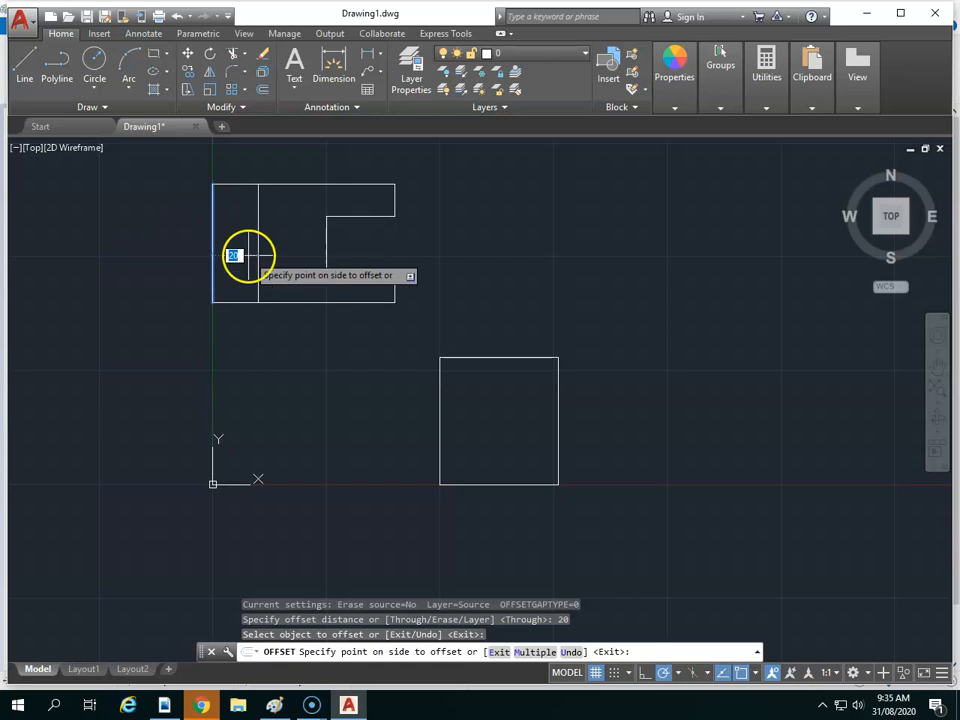
click(248, 256)
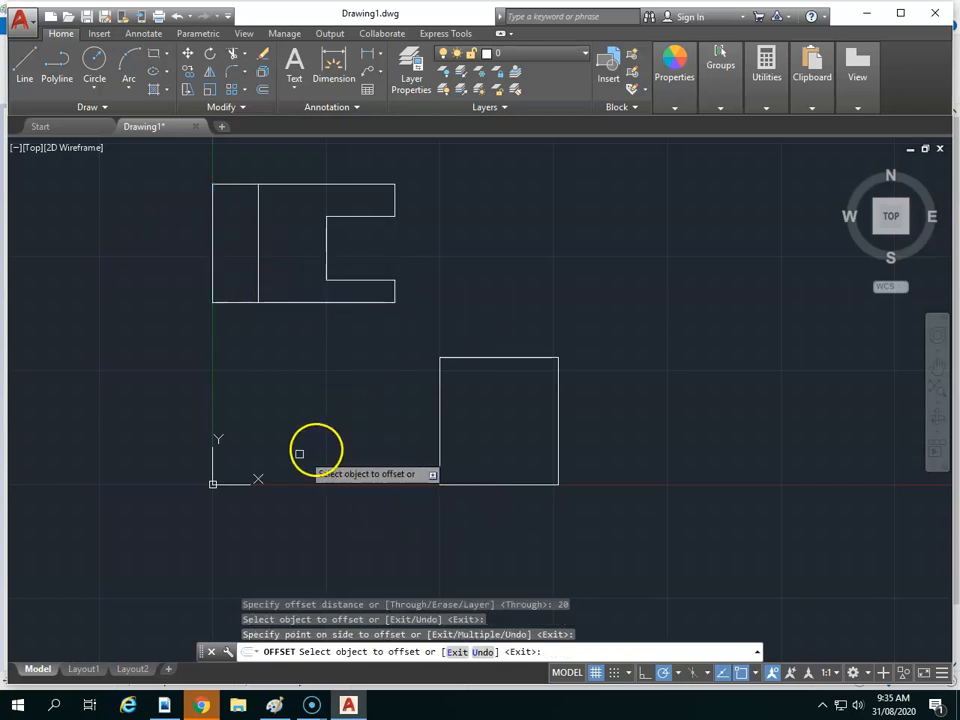
click(258, 230)
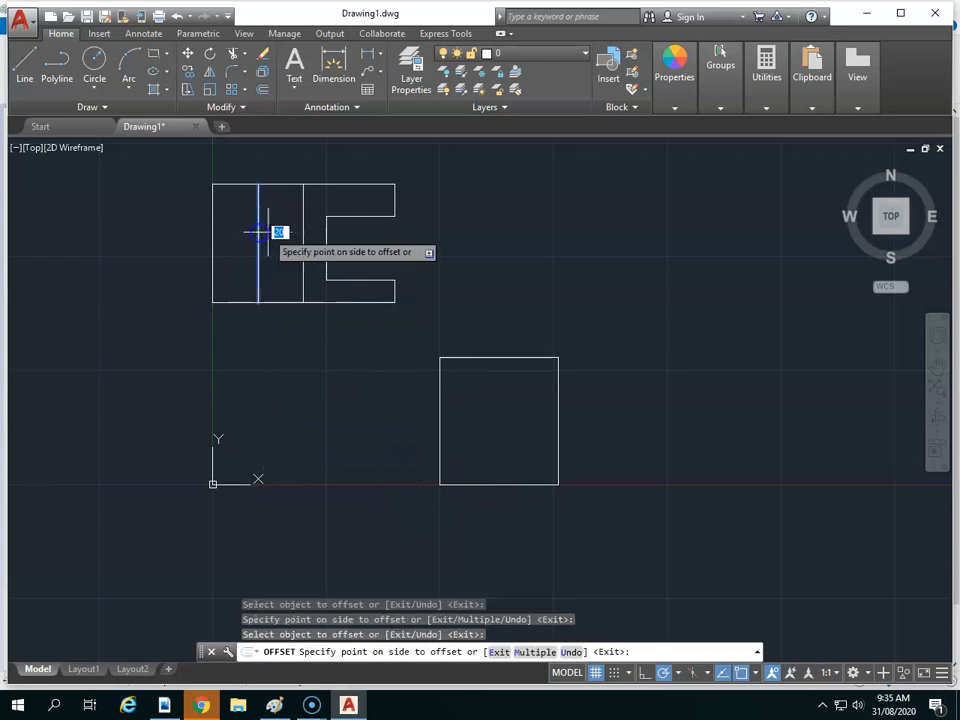
click(285, 236)
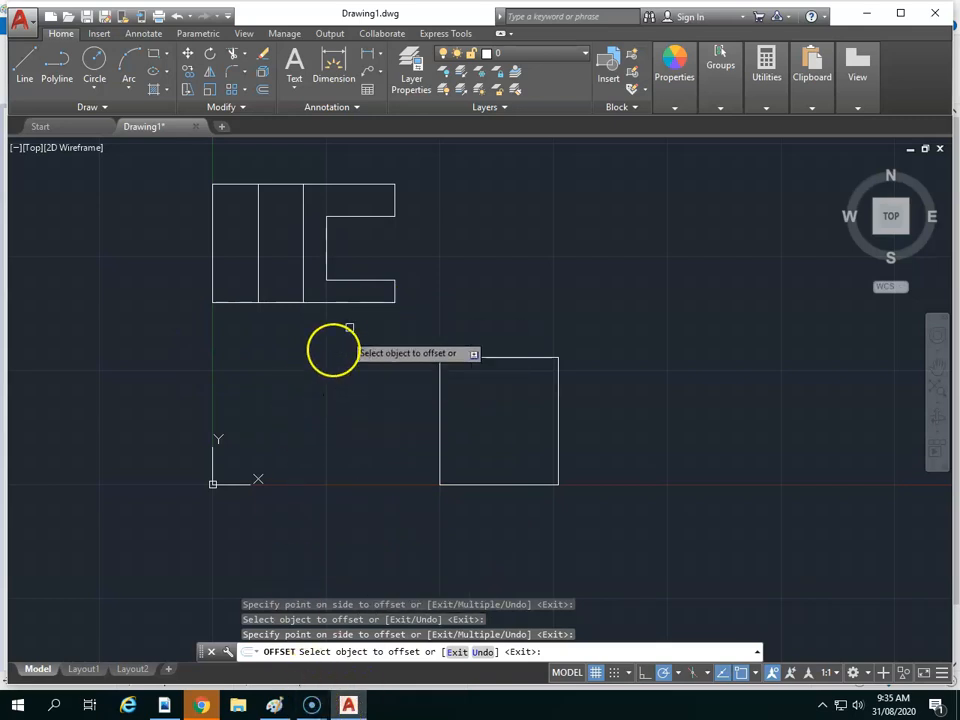
Draw a vertical projection line from the top view's lower right corner down past the side view's base level, undoing and redrawing it once
click(22, 60)
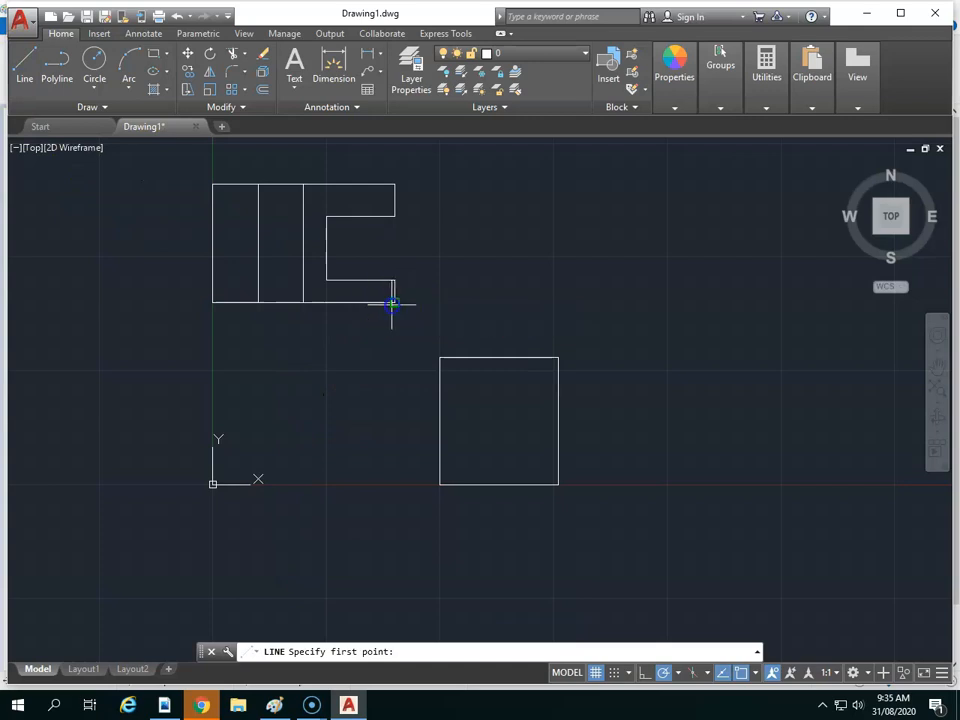
click(392, 304)
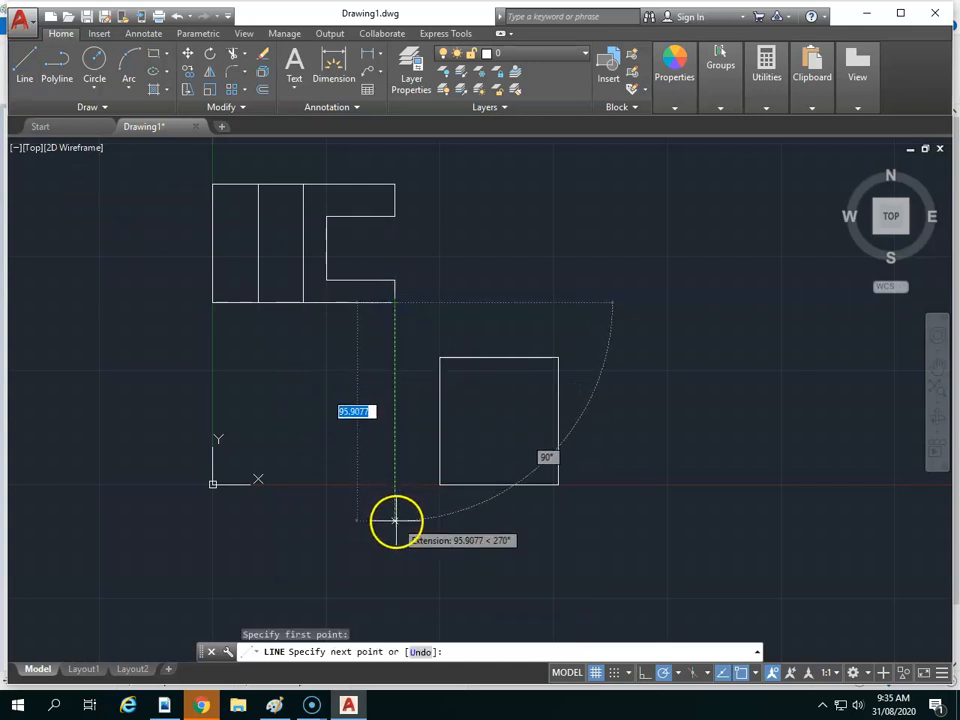
click(395, 520)
key(Escape)
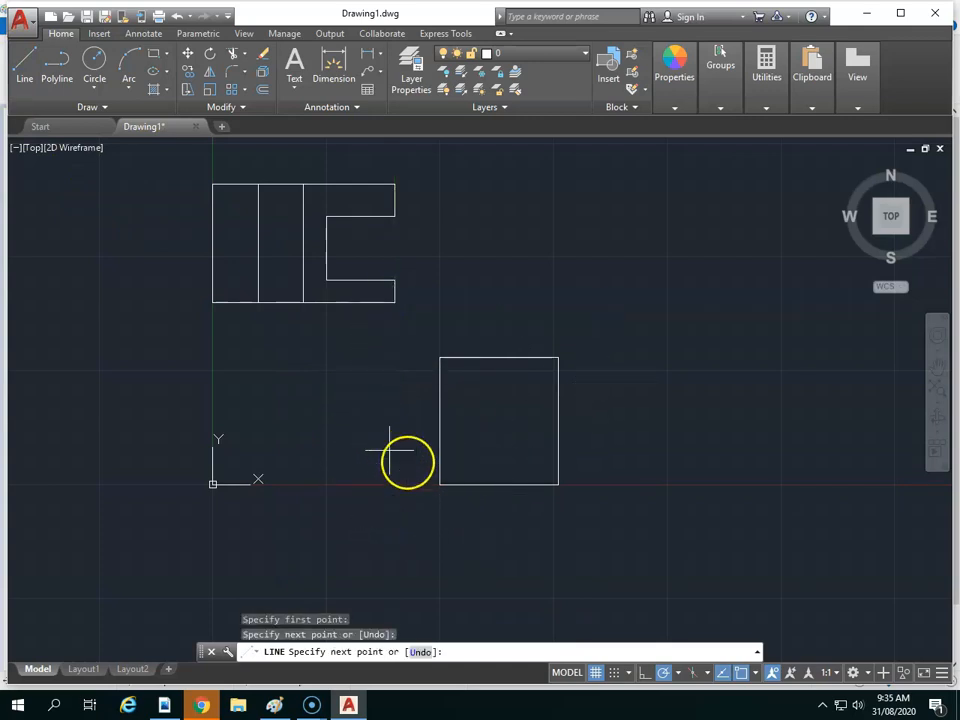
key(ctrl+z)
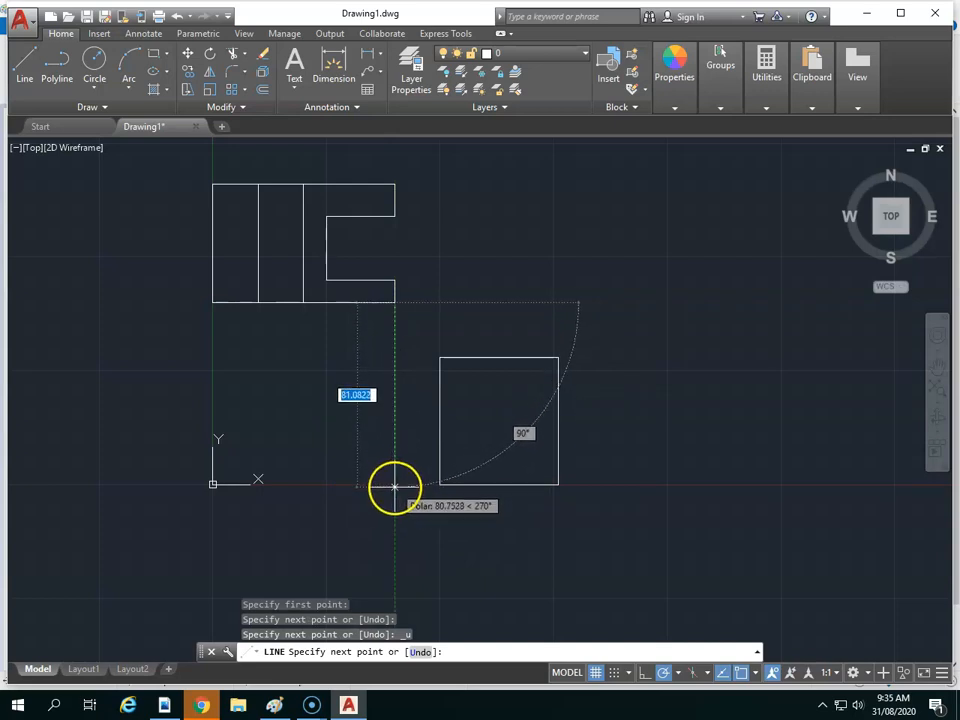
click(395, 517)
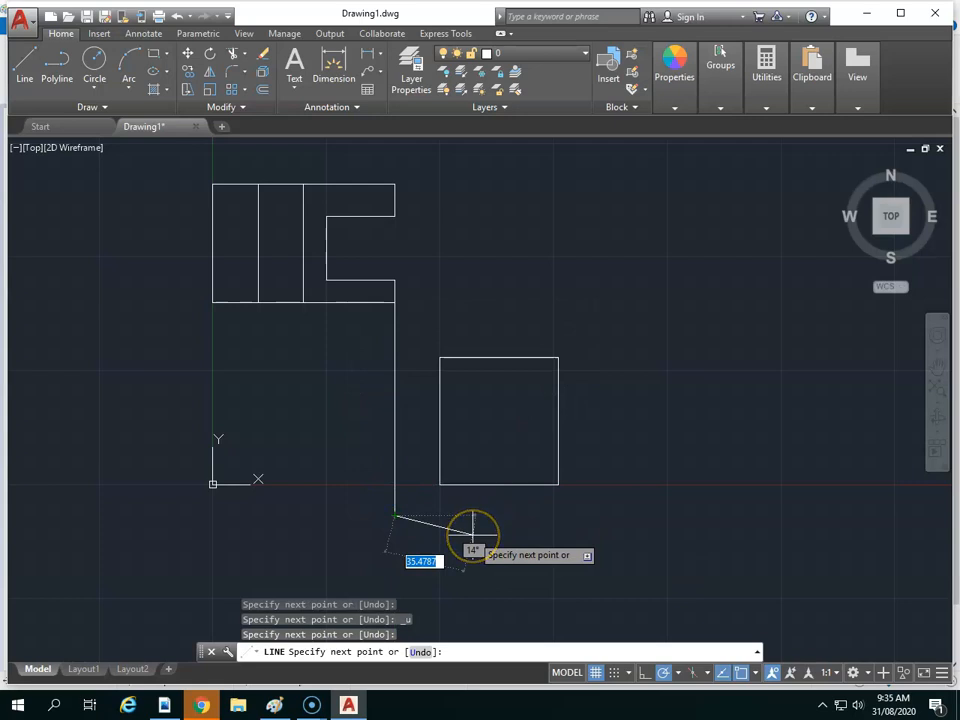
key(BackSpace)
key(Escape)
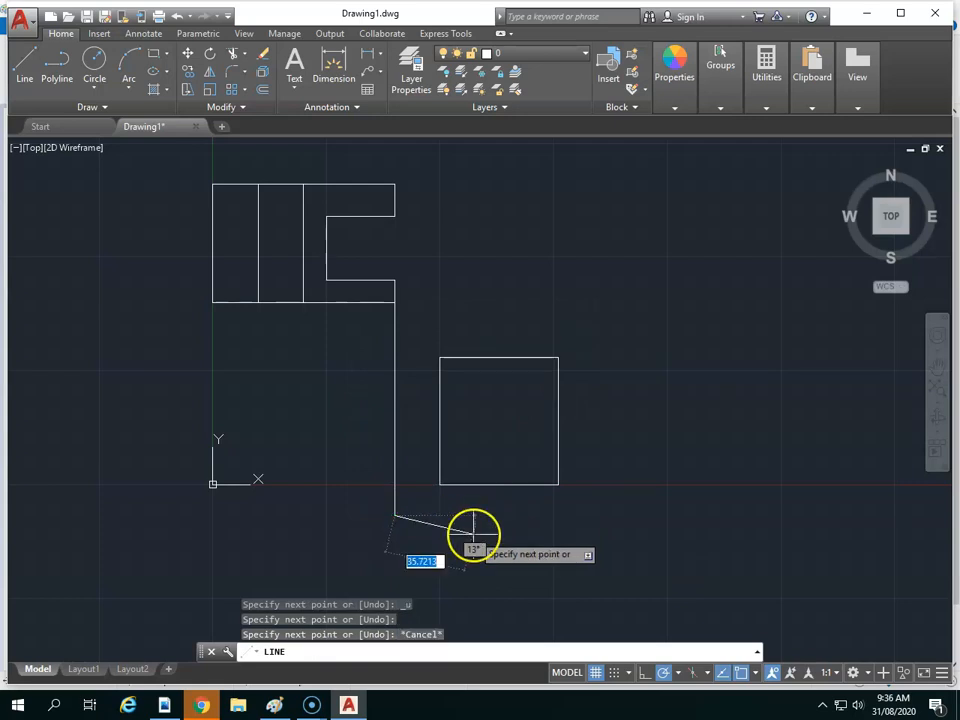
key(Escape)
Draw a line from the side view's lower left corner left to the projection line, check the reference in Paint, and continue 60 left in AutoCAD
key(Return)
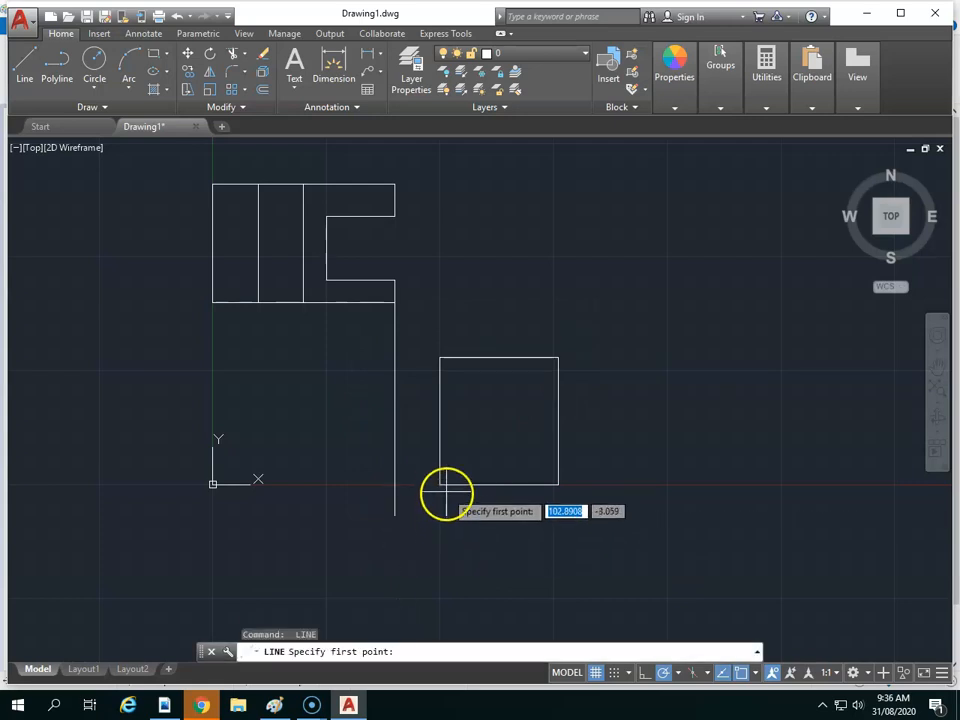
click(440, 485)
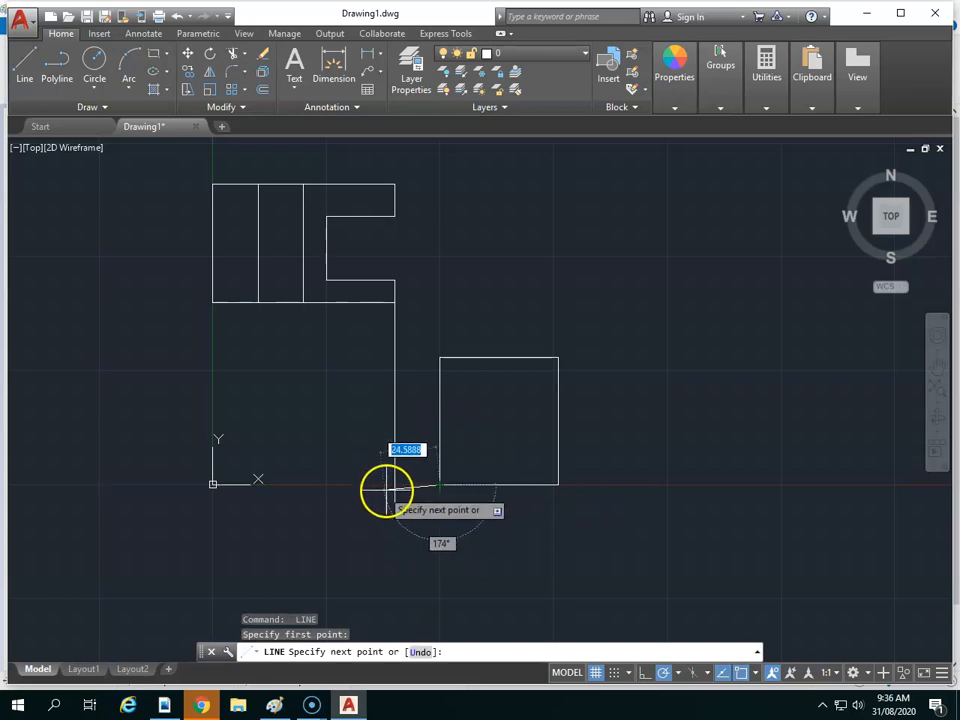
click(395, 485)
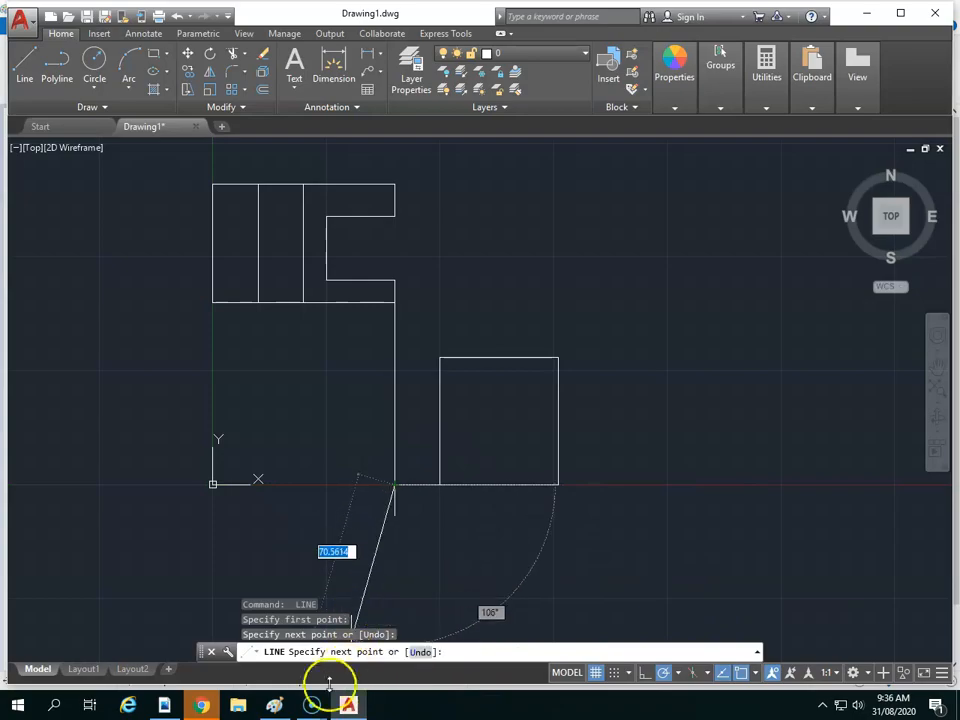
click(280, 705)
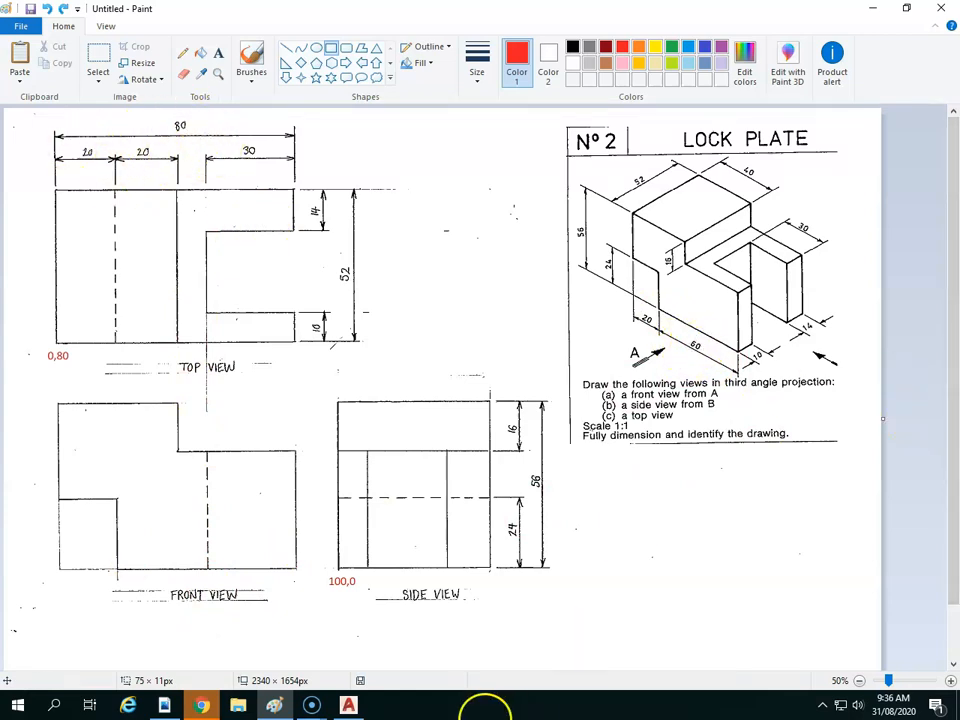
click(354, 707)
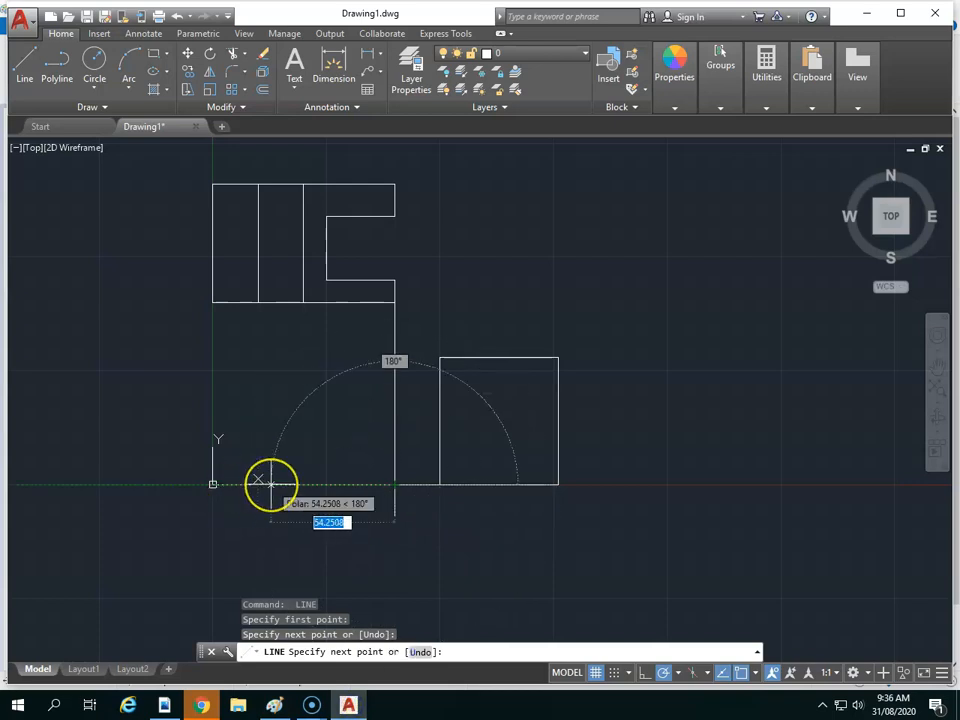
text(60)
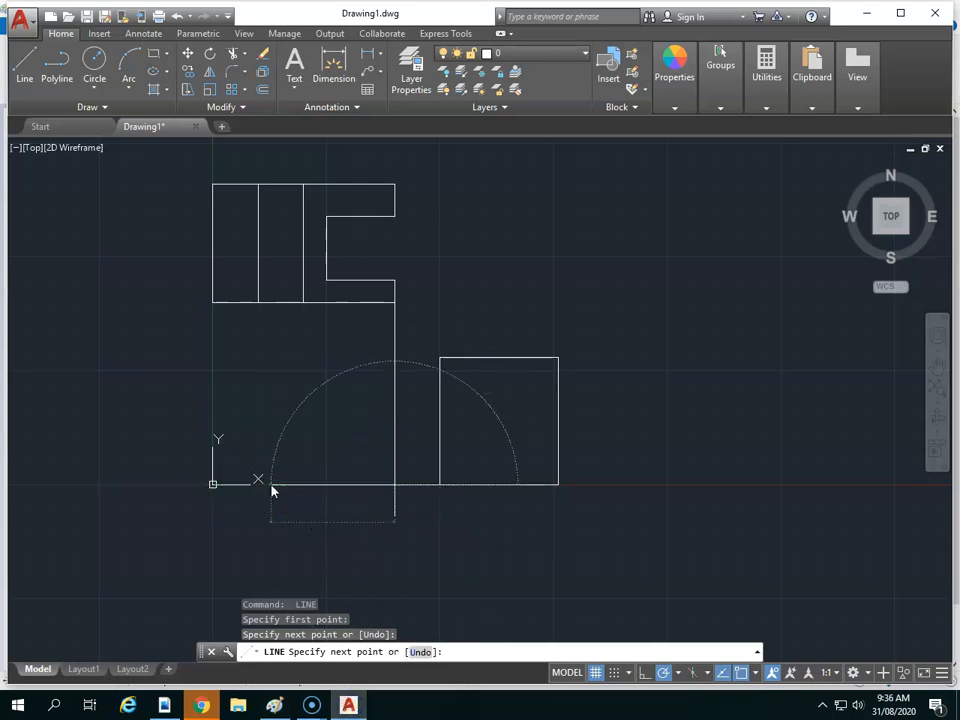
key(Return)
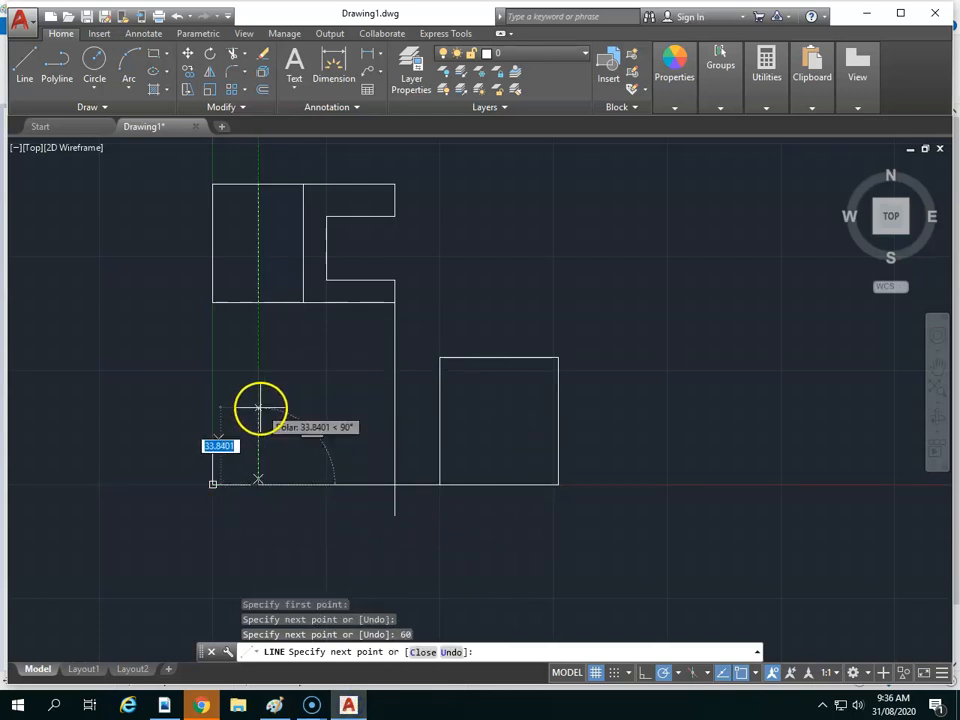
Check the front view's step height in Paint, then continue the outline 24 vertically upward in AutoCAD
click(274, 704)
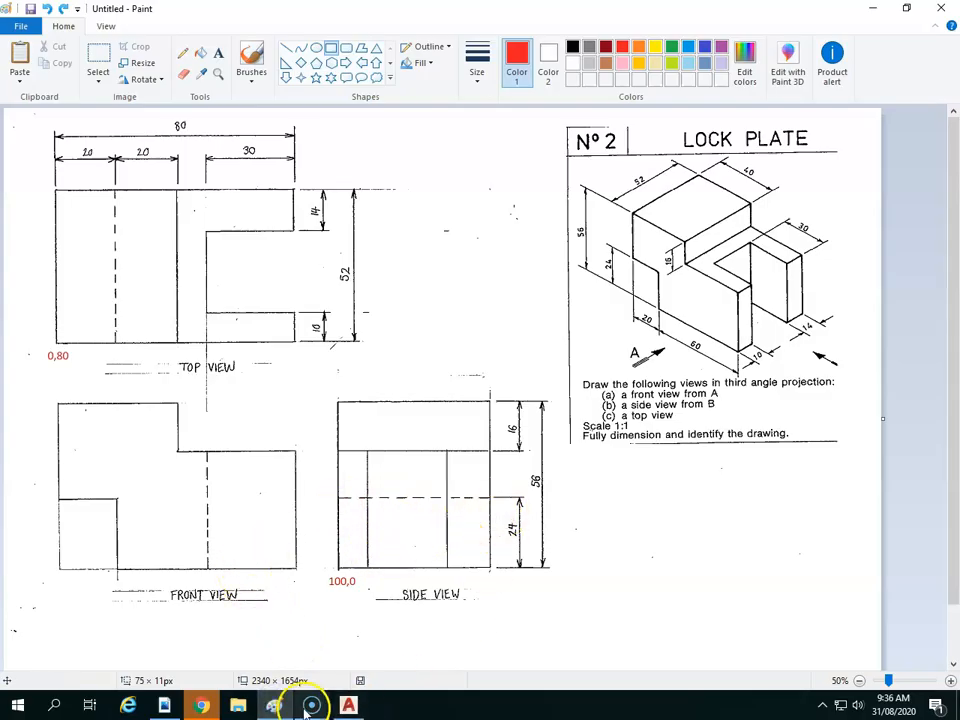
click(347, 705)
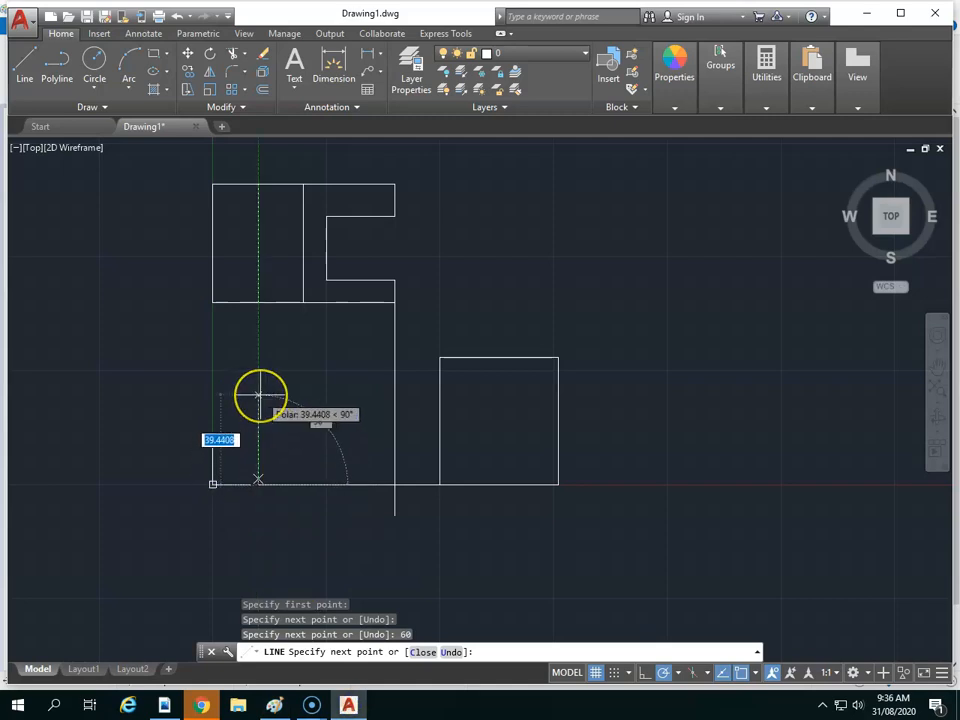
text(24)
key(Return)
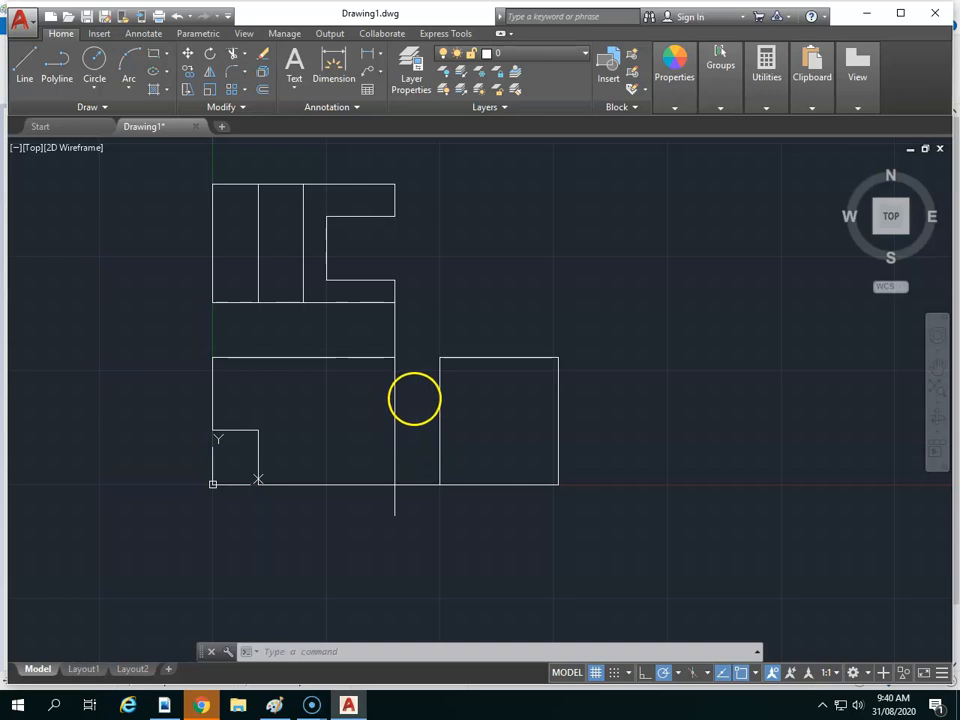
Trim the projection line above and below the front view, using the view's top and bottom edges as cutting edges
text(tr)
key(Return)
click(360, 356)
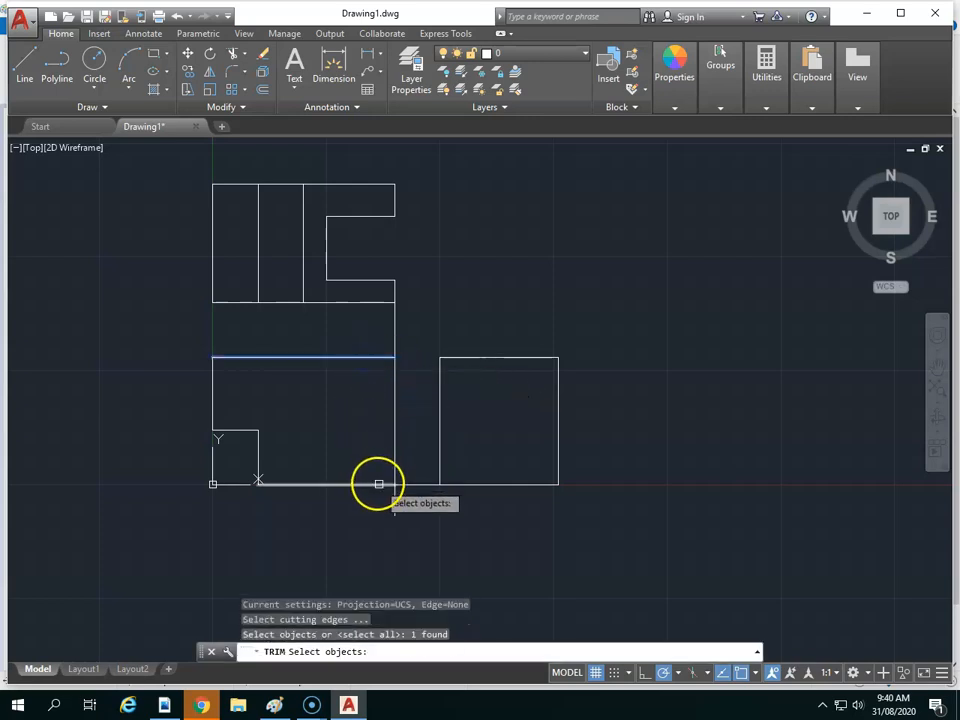
click(379, 484)
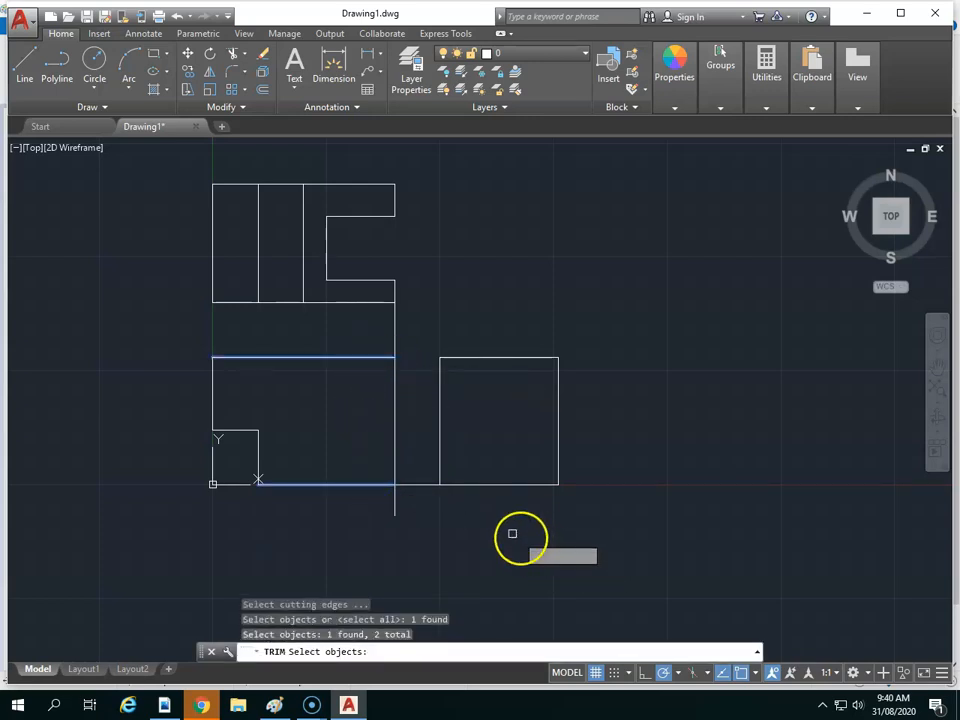
key(Return)
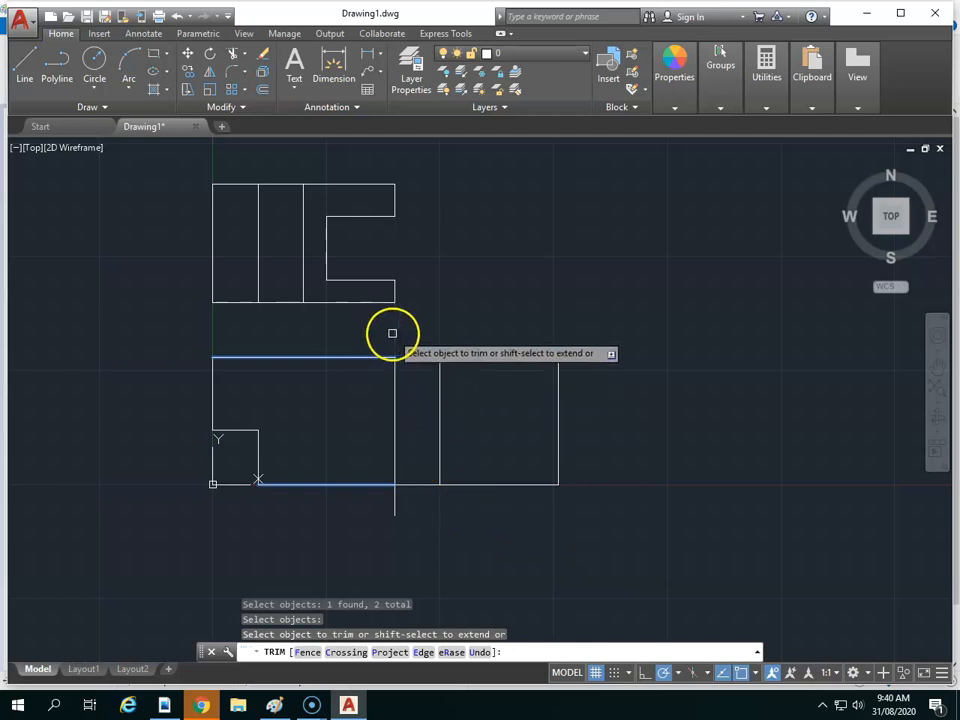
click(395, 498)
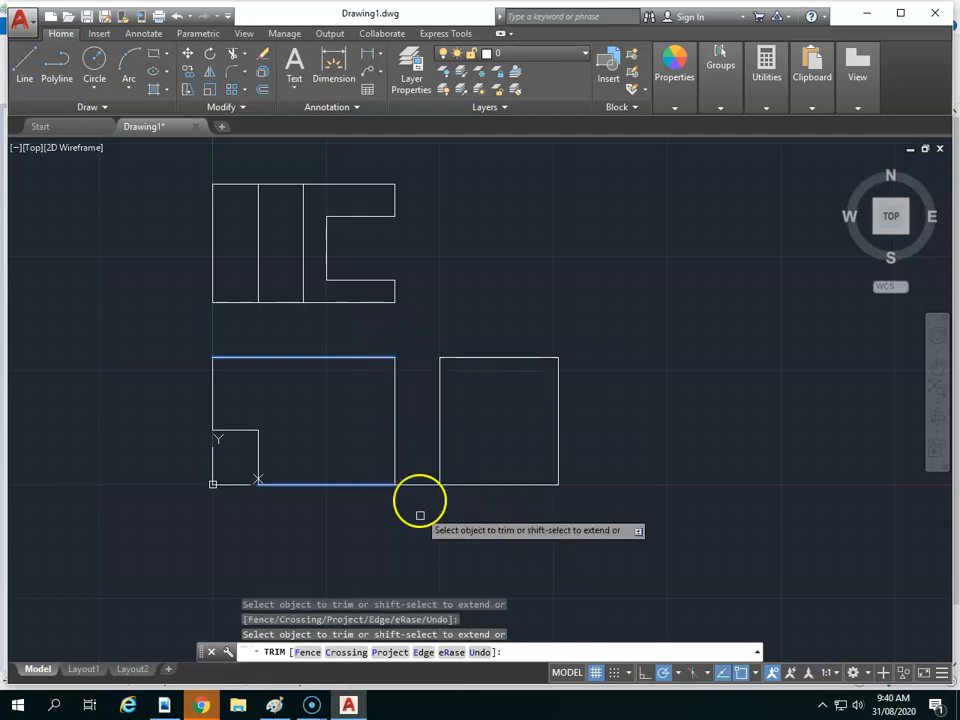
key(Escape)
click(426, 527)
click(421, 472)
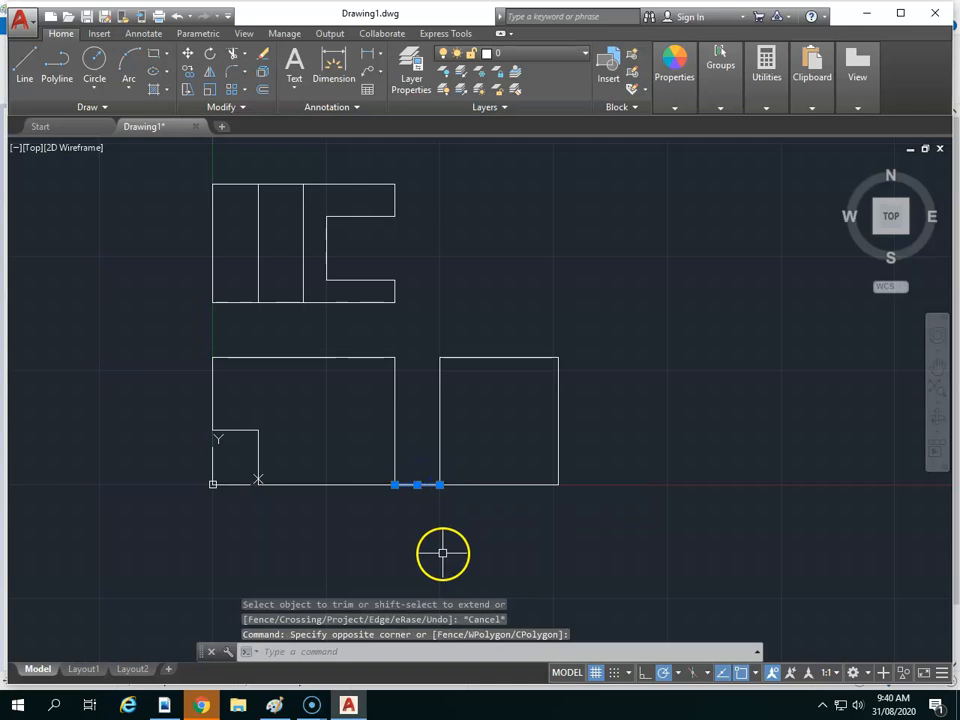
text(tr)
key(Return)
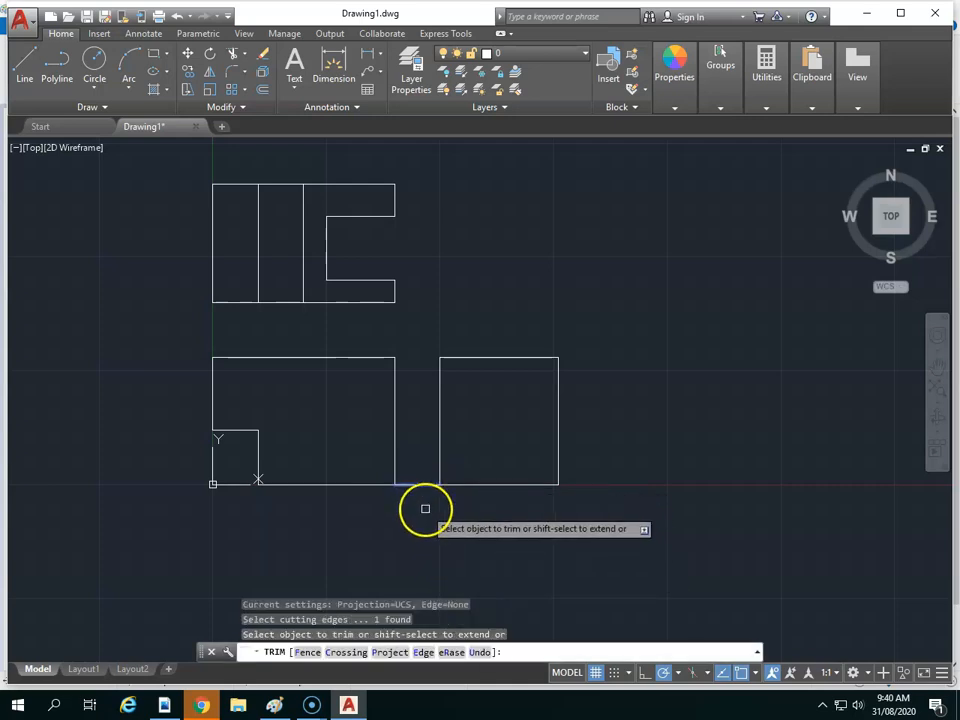
key(Escape)
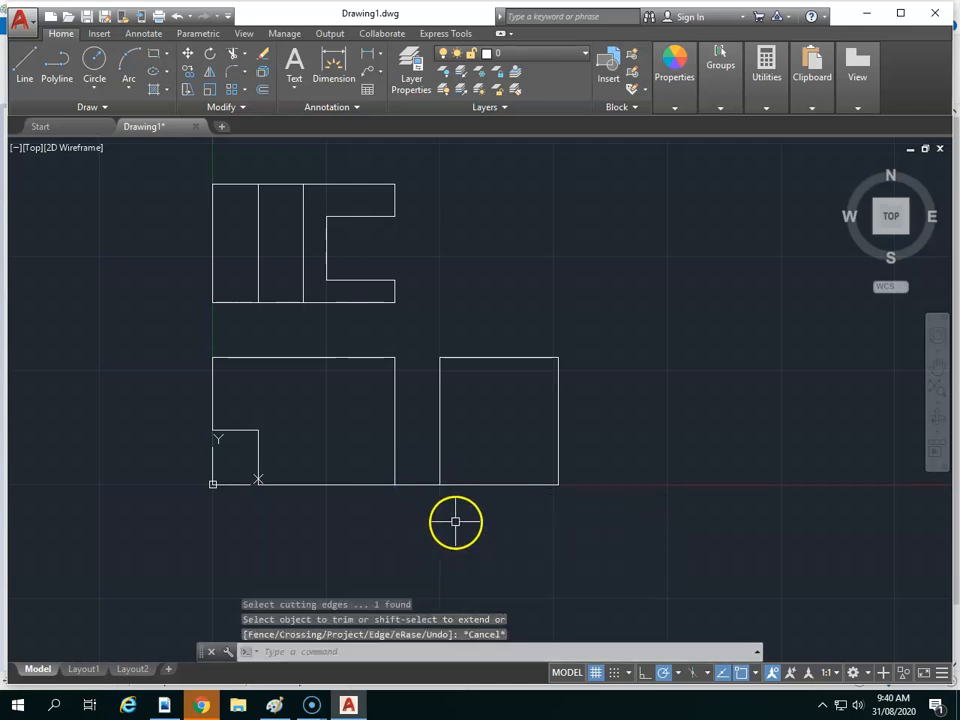
Erase the short base line connecting the front view and the side view
text(e)
key(Return)
click(414, 486)
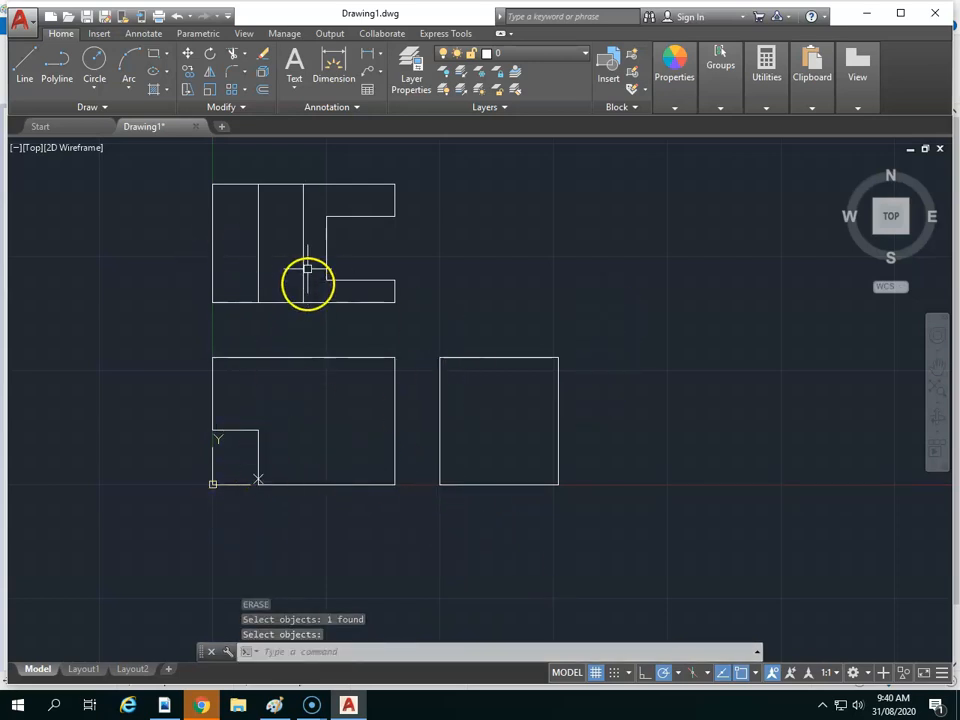
key(Return)
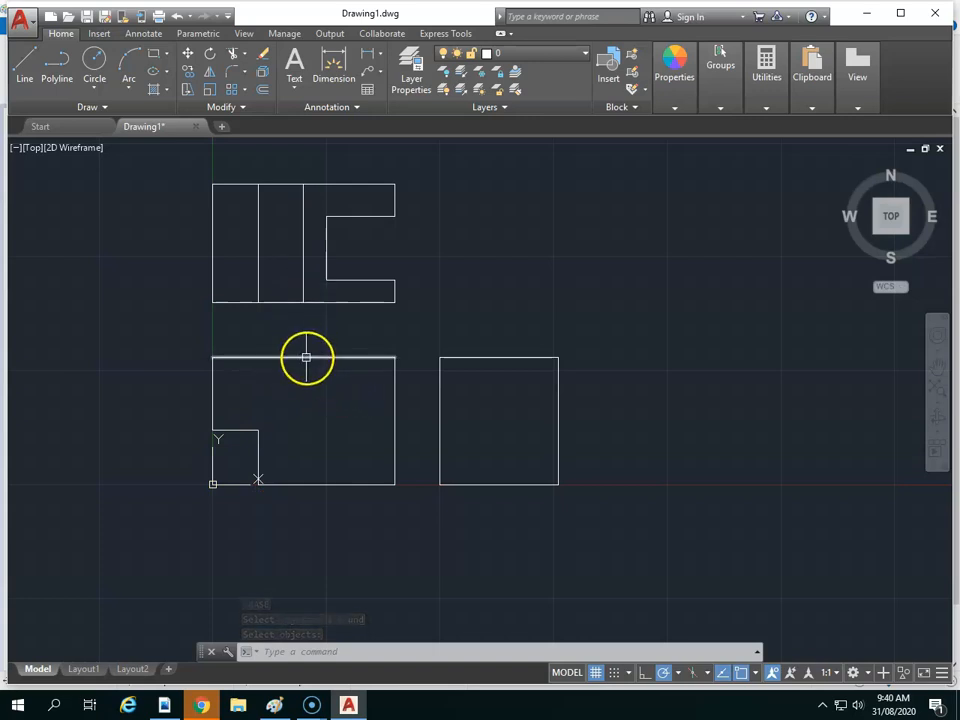
Draw a vertical line from the lower end of the top view's second inner line down to the front view's bottom edge
text(l)
key(Return)
click(304, 302)
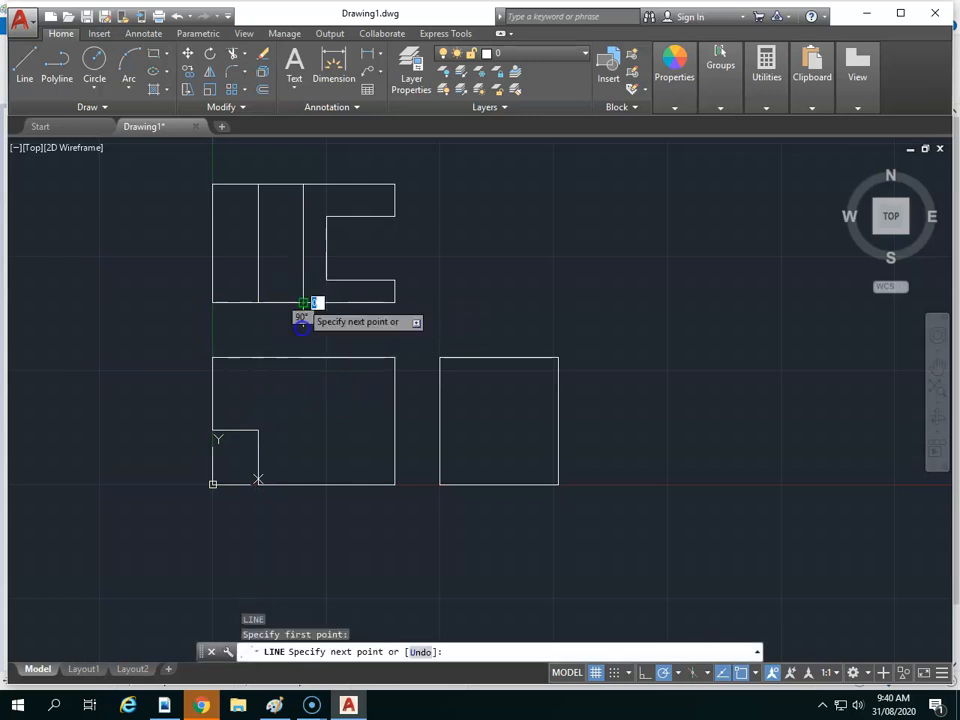
click(304, 486)
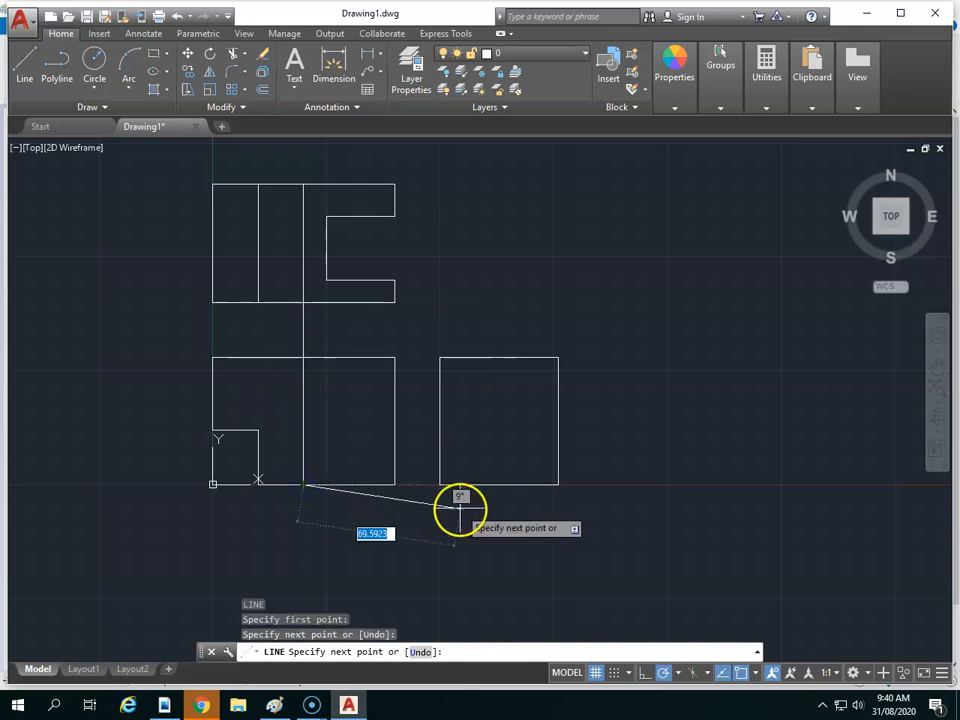
key(Escape)
Draw a horizontal projection line from the corner of the front view's lower left step to the side view's right edge
key(Return)
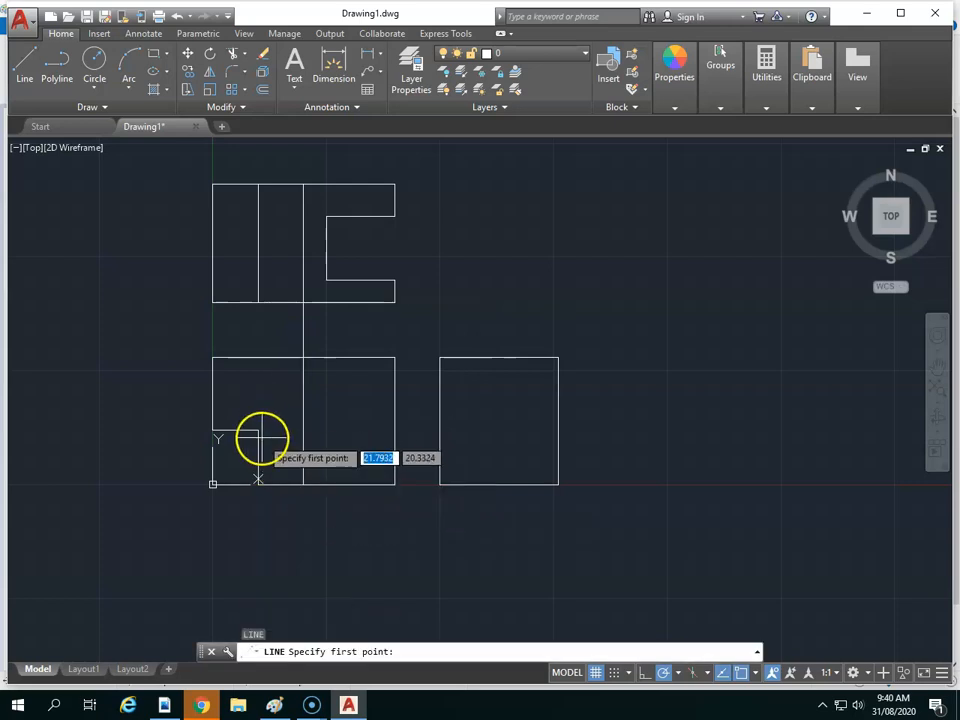
click(258, 430)
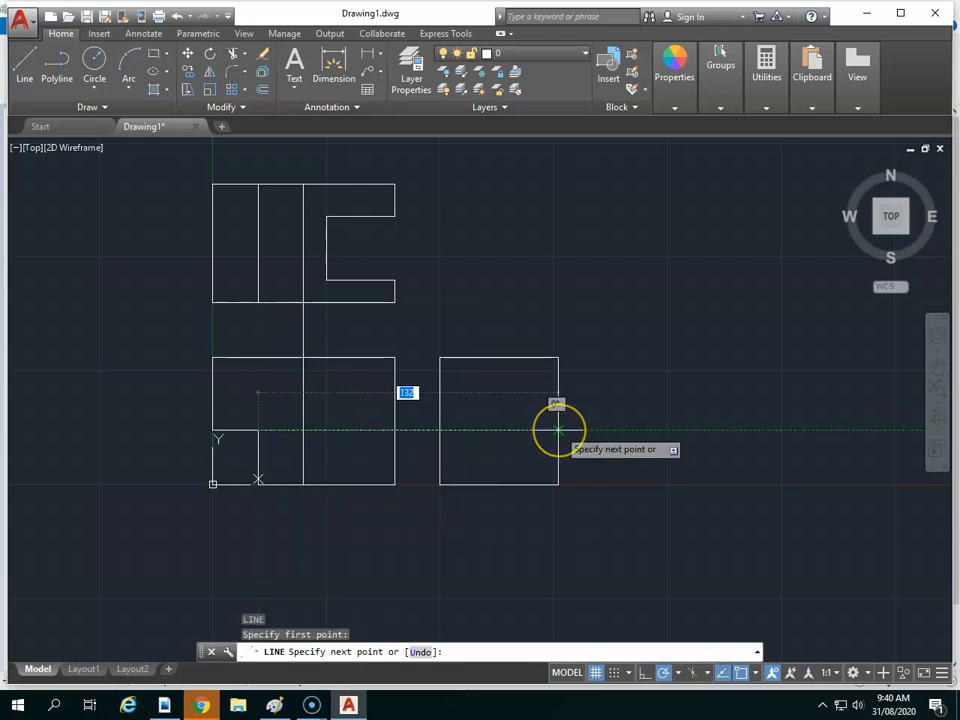
click(558, 430)
key(Escape)
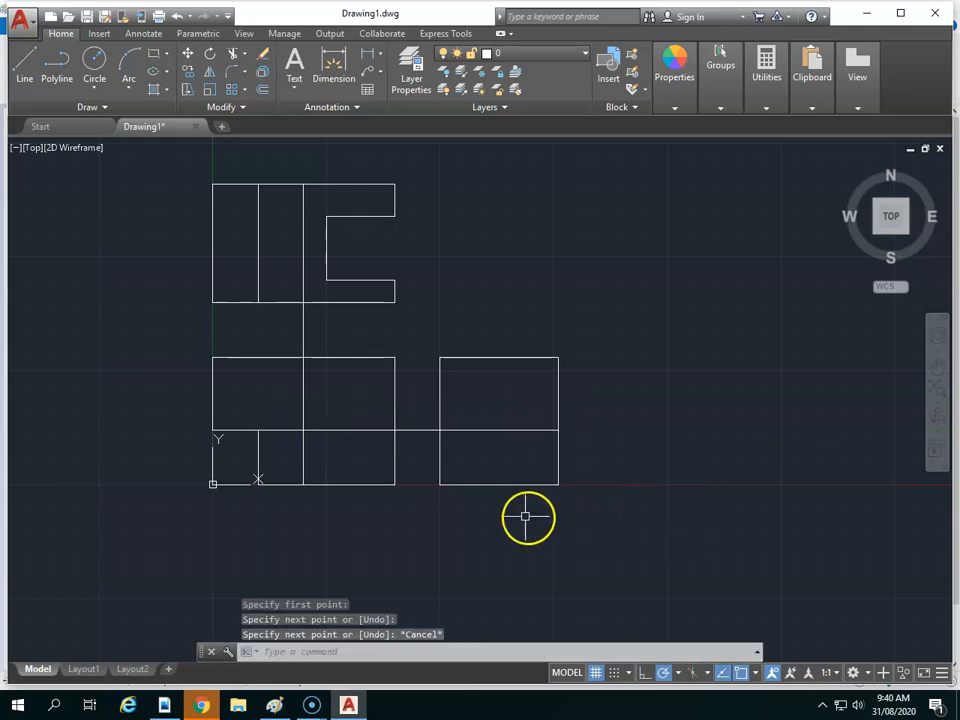
Trim the projection lines in the gaps between the views, using the front view's top and right edges and the side view's rectangle as cutting edges
text(tr)
key(Return)
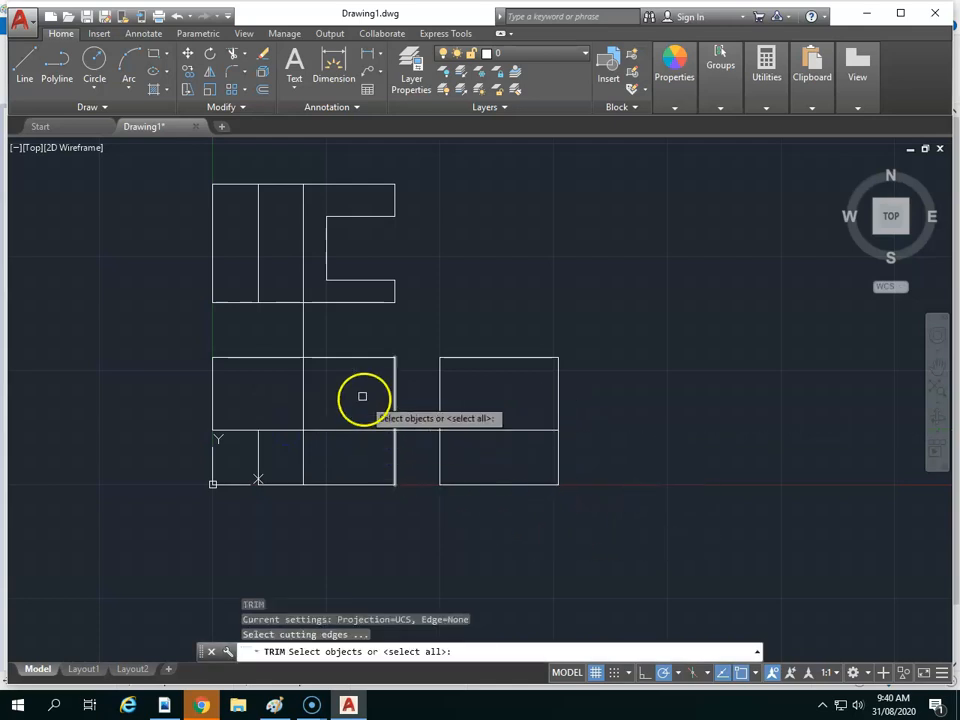
click(319, 357)
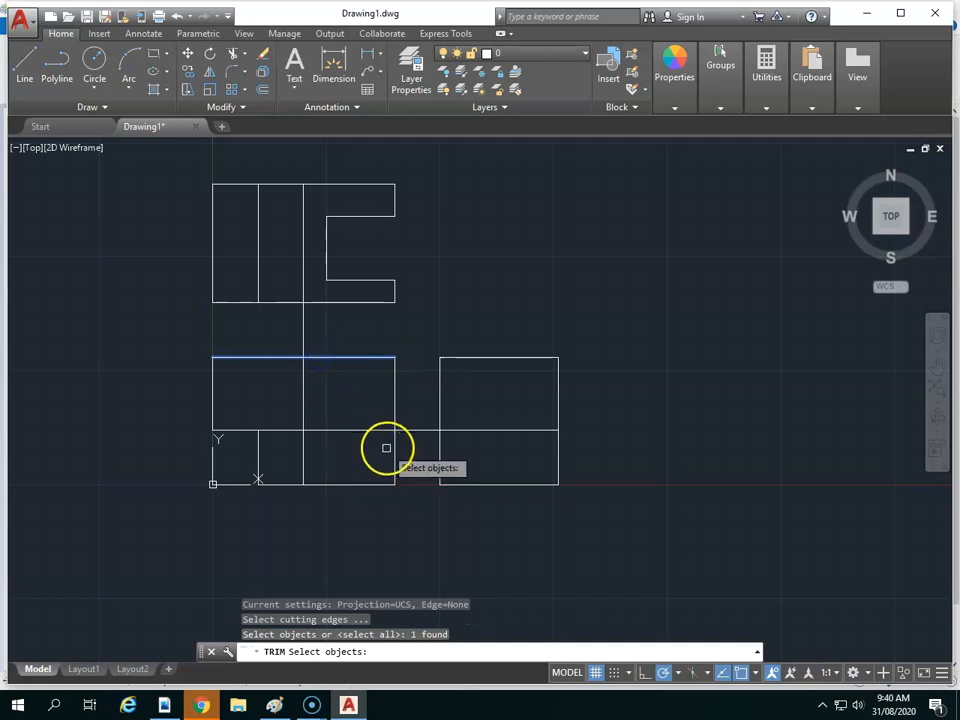
click(395, 445)
click(438, 454)
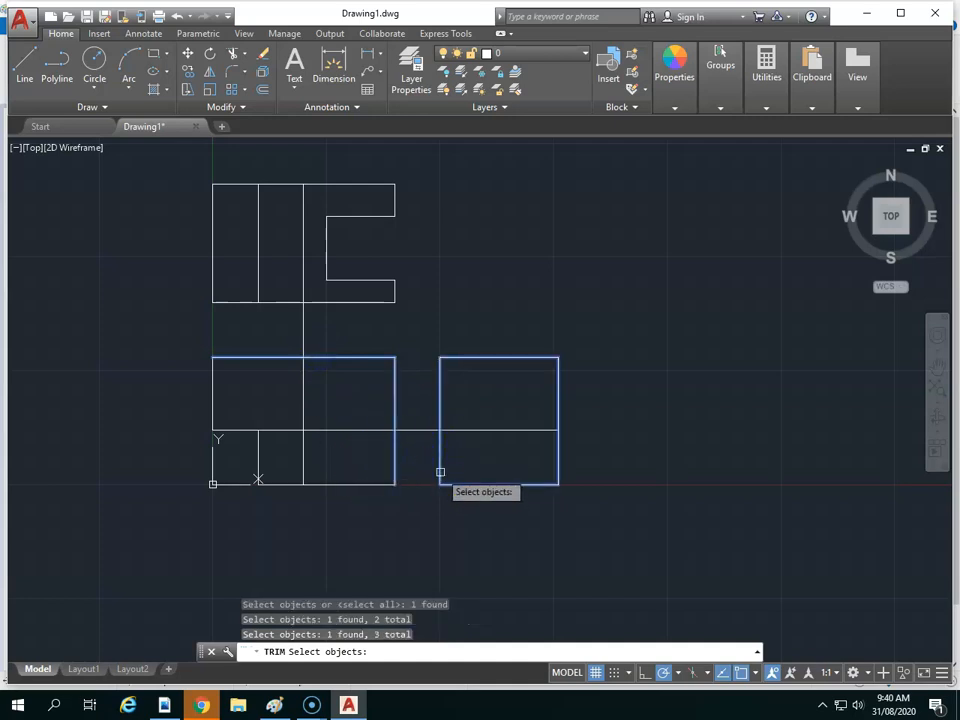
key(Return)
click(421, 431)
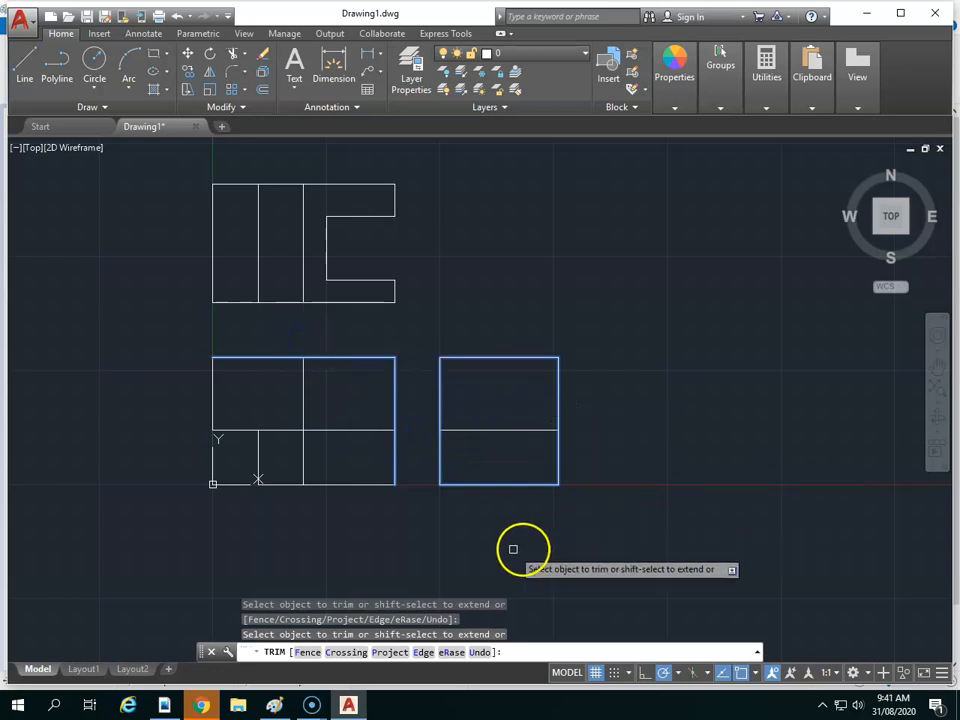
key(Escape)
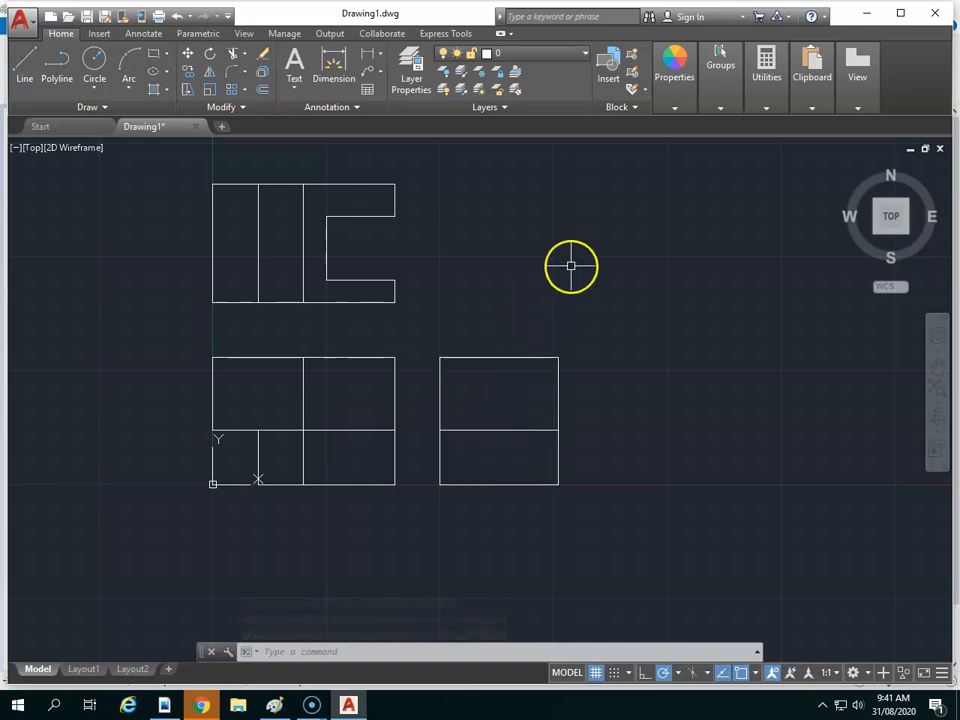
Create two layers named Thick Dark Solid and Hidden, and make Hidden the current layer
click(414, 62)
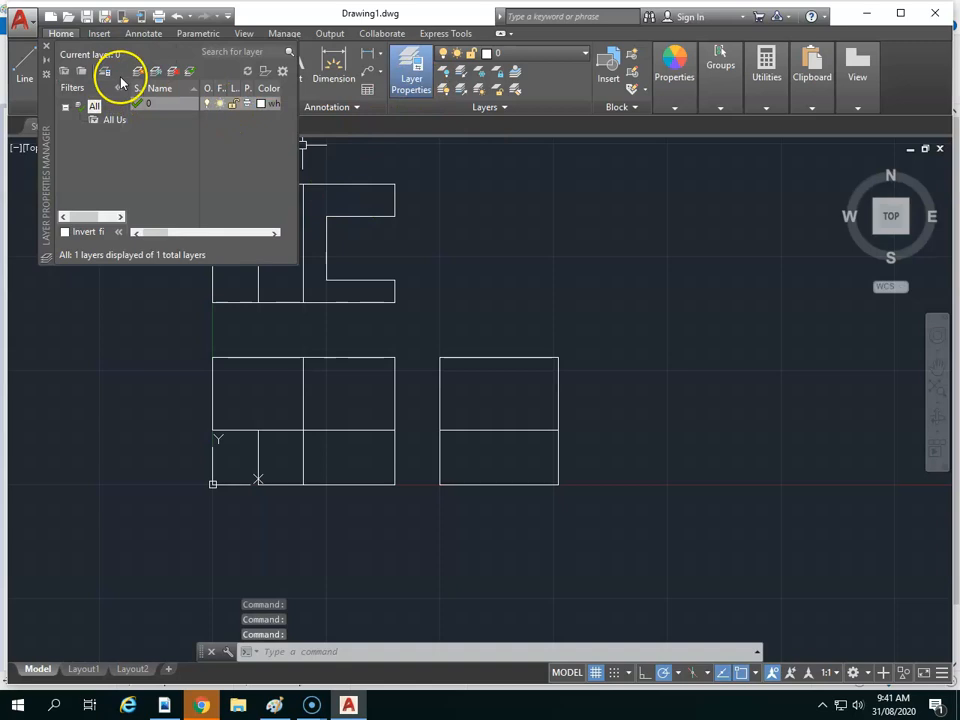
click(138, 72)
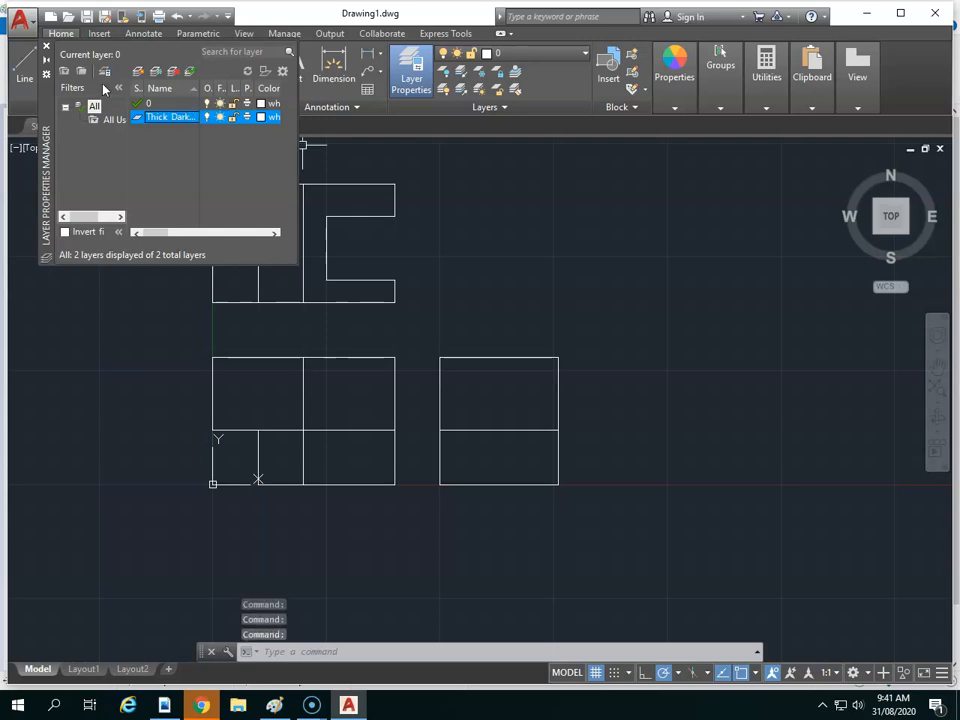
click(104, 20)
click(138, 71)
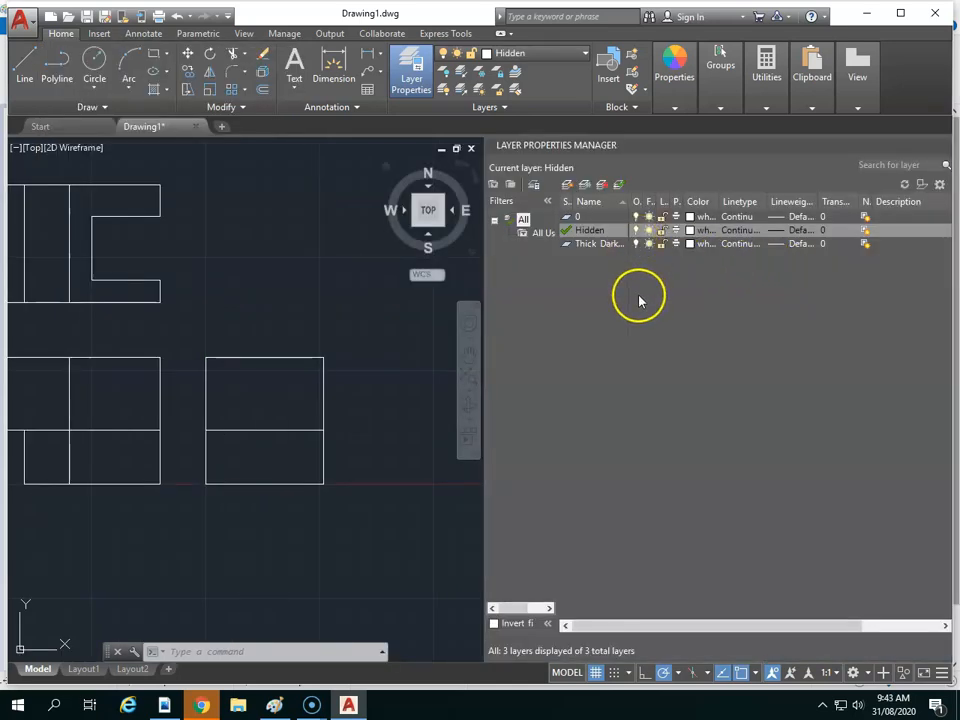
Load the ACAD_ISO02W100 dashed linetype, assign it to the Hidden layer, and close the layer manager
click(640, 298)
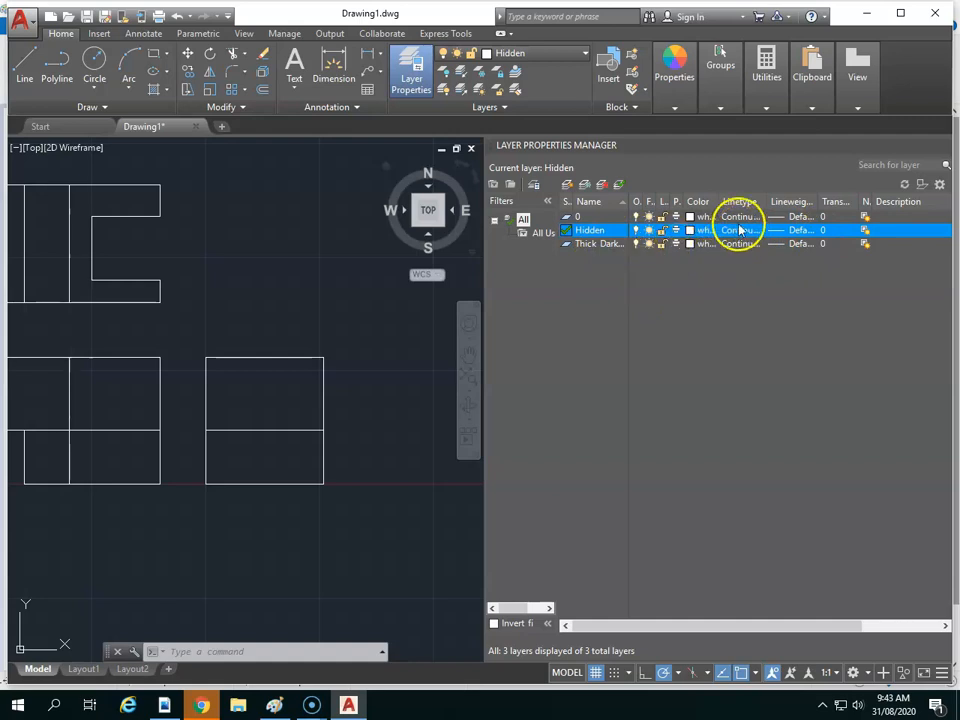
drag(485, 330, 334, 333)
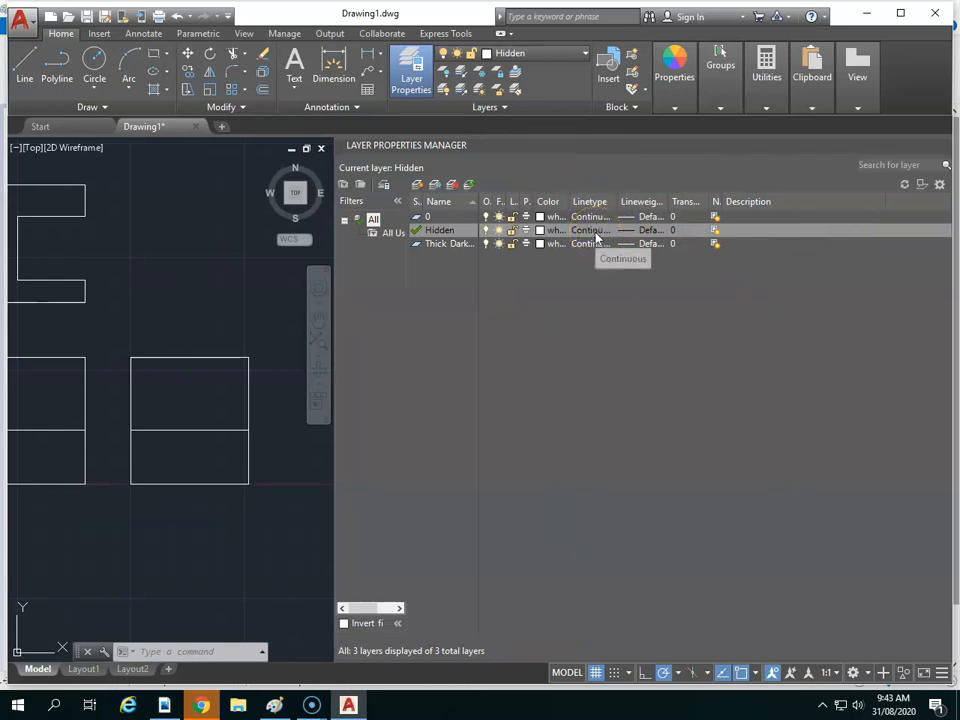
click(592, 231)
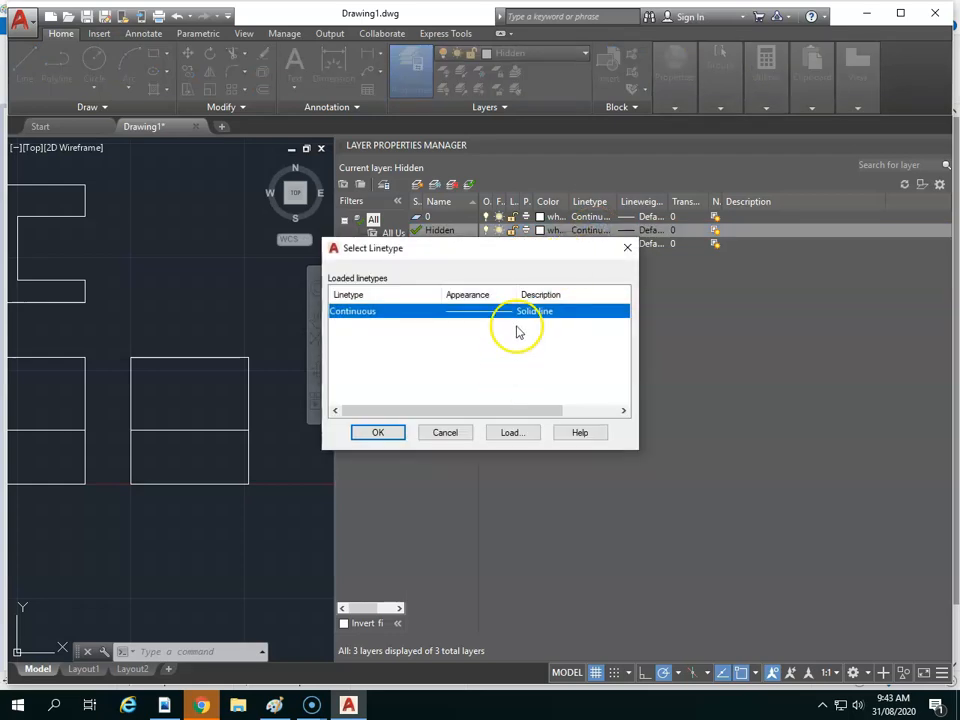
click(510, 433)
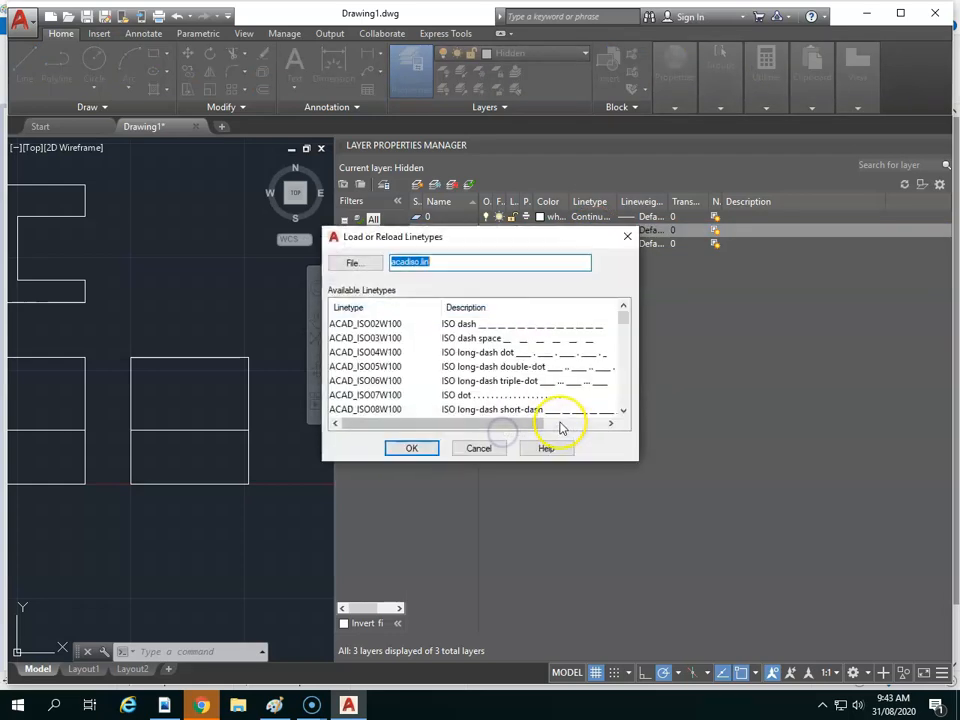
click(490, 325)
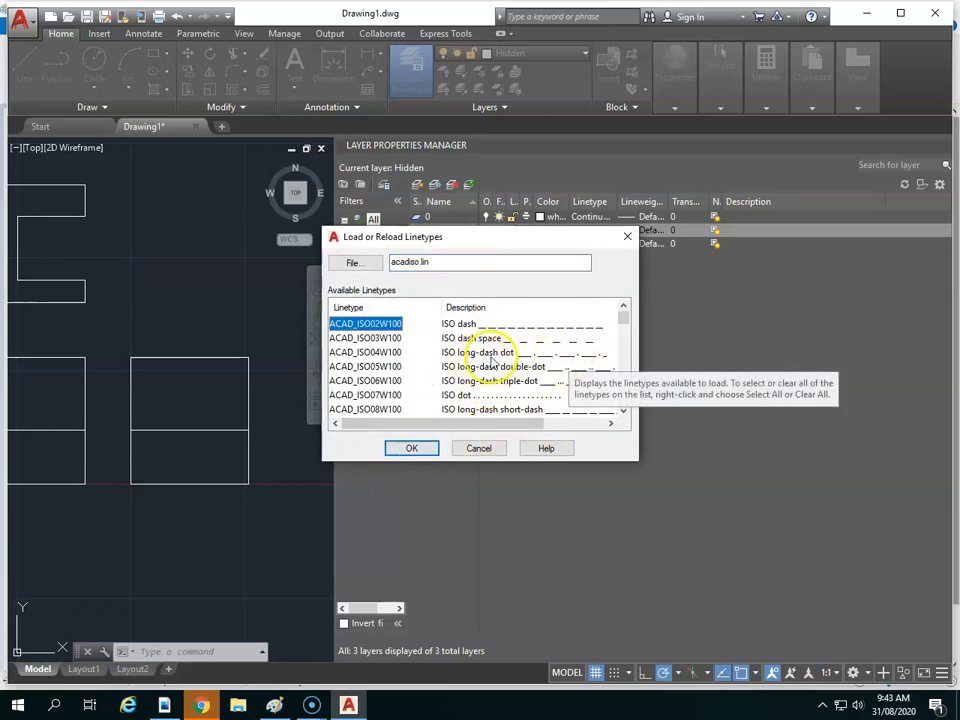
click(418, 450)
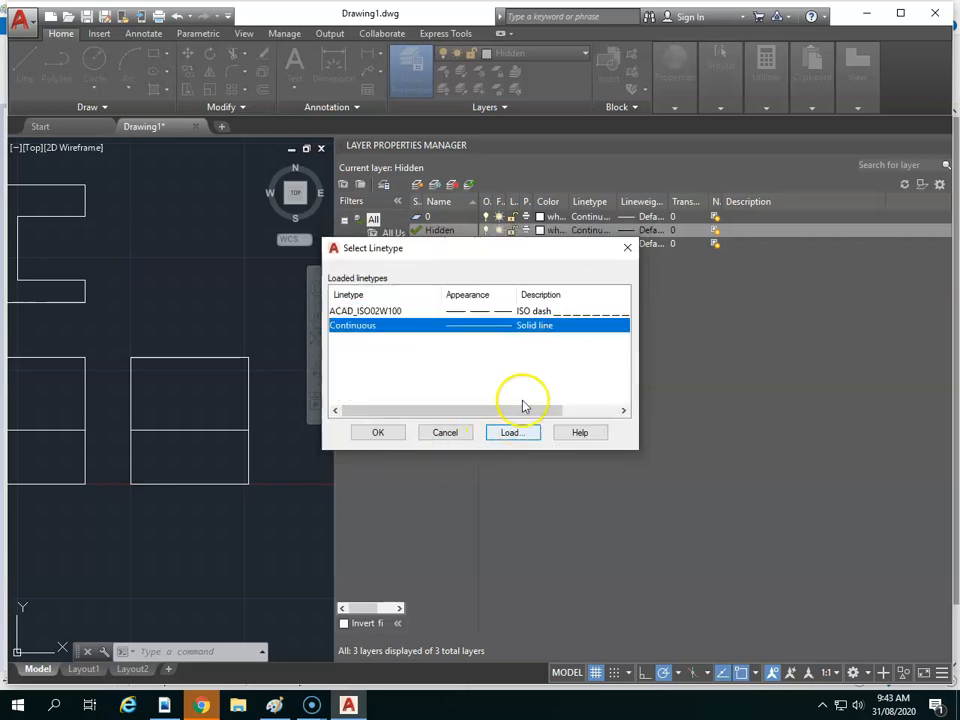
click(502, 313)
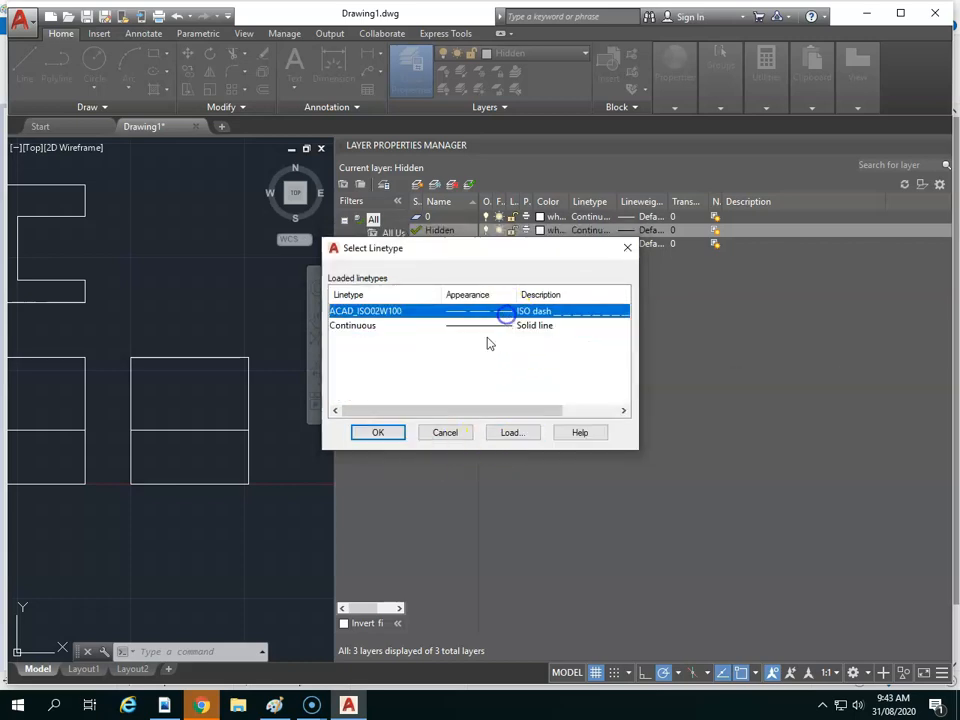
click(386, 433)
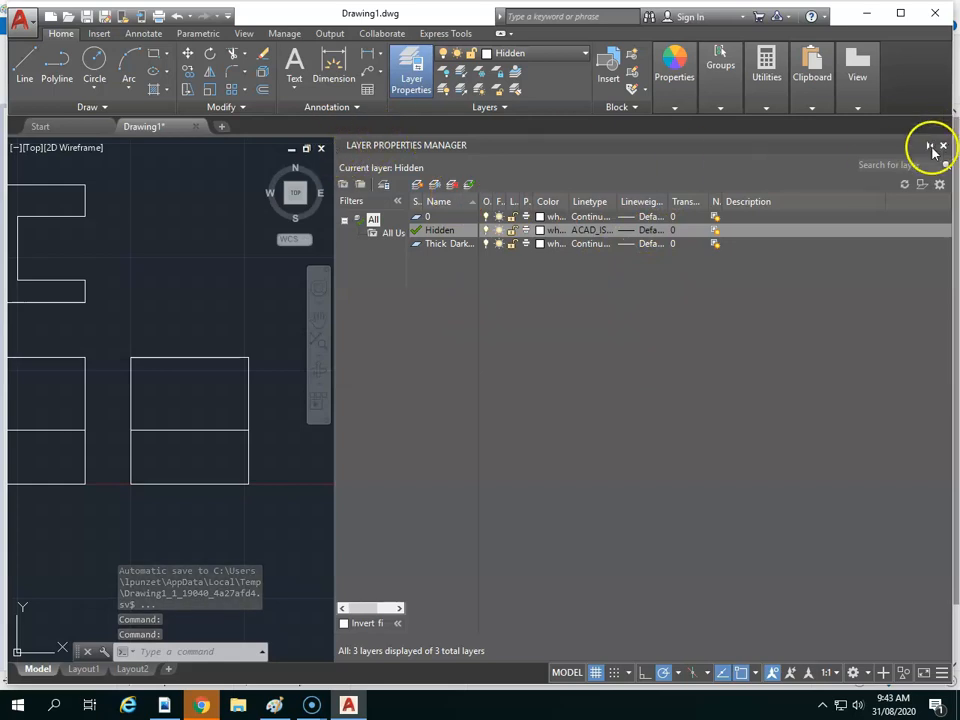
click(938, 146)
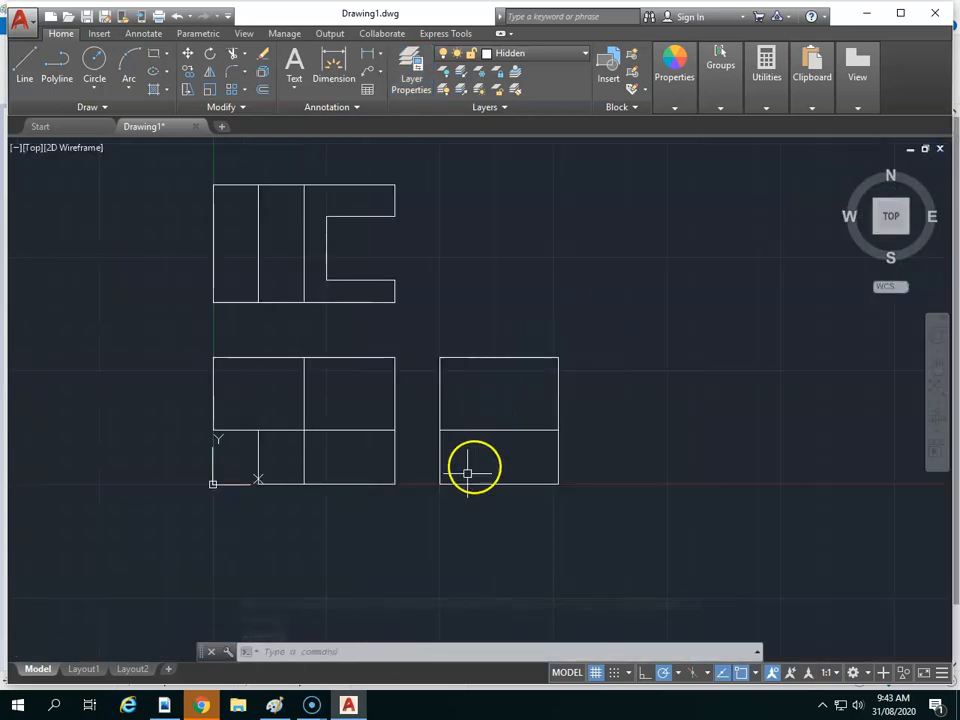
Erase the horizontal line running from the front view's lower left step corner to its right edge
click(355, 450)
click(337, 418)
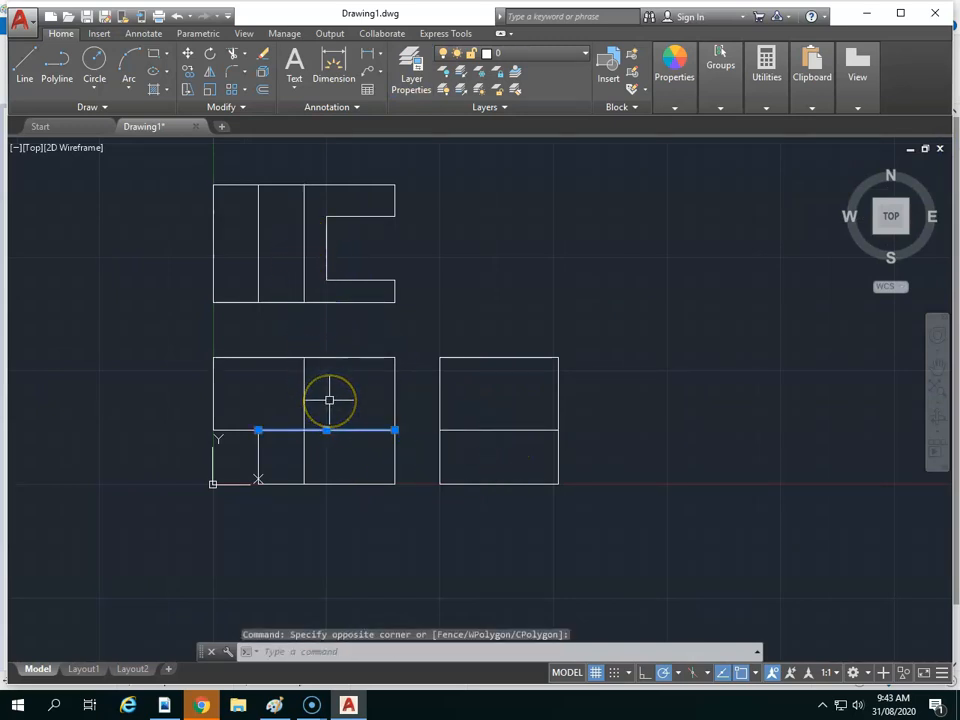
key(Escape)
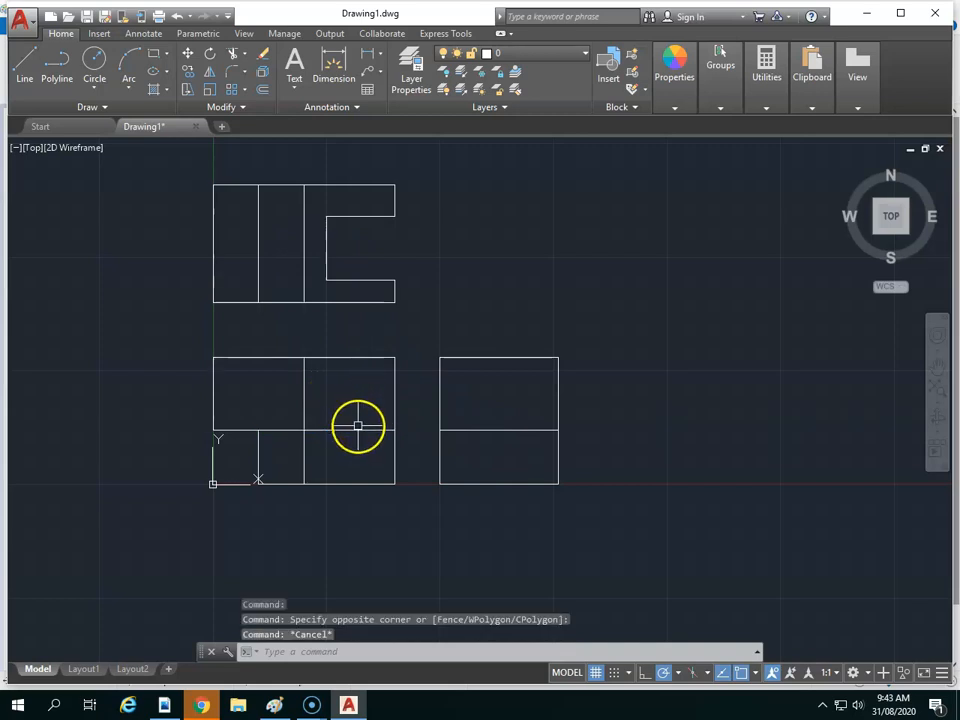
click(359, 445)
click(352, 424)
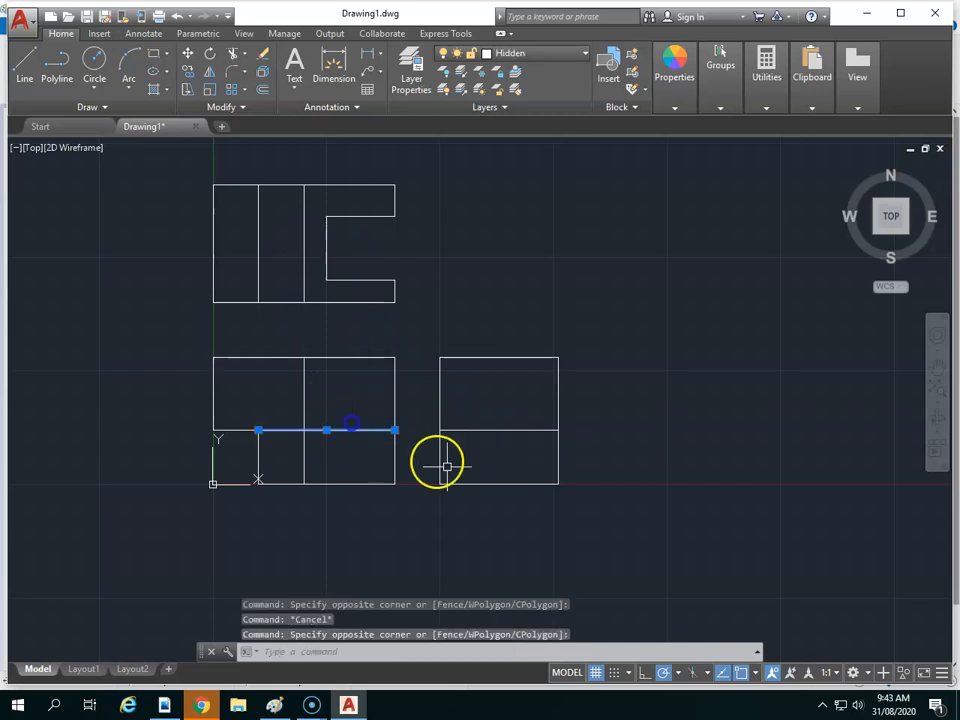
key(Delete)
Put the front view's inner vertical line and the side view's middle horizontal line on the Hidden layer
click(312, 405)
click(275, 392)
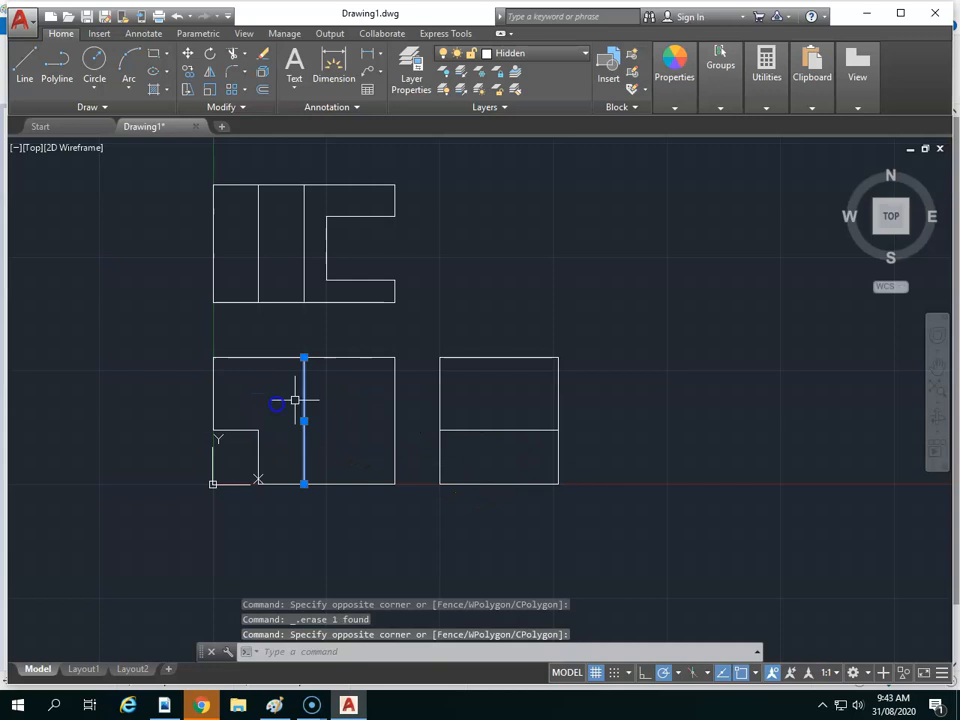
click(511, 444)
click(504, 415)
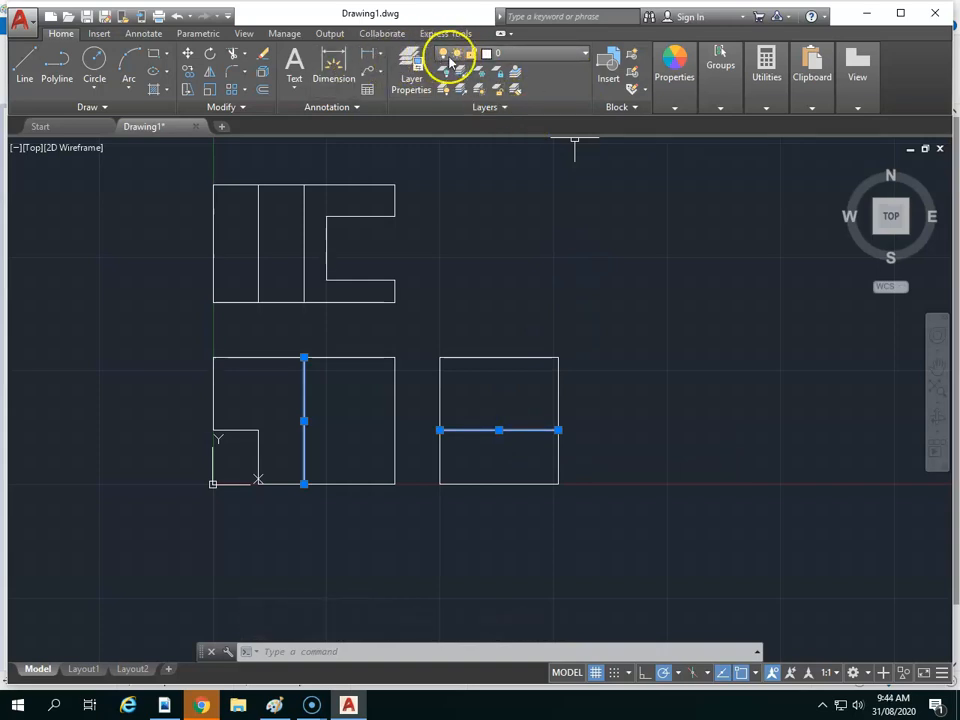
click(572, 59)
click(515, 90)
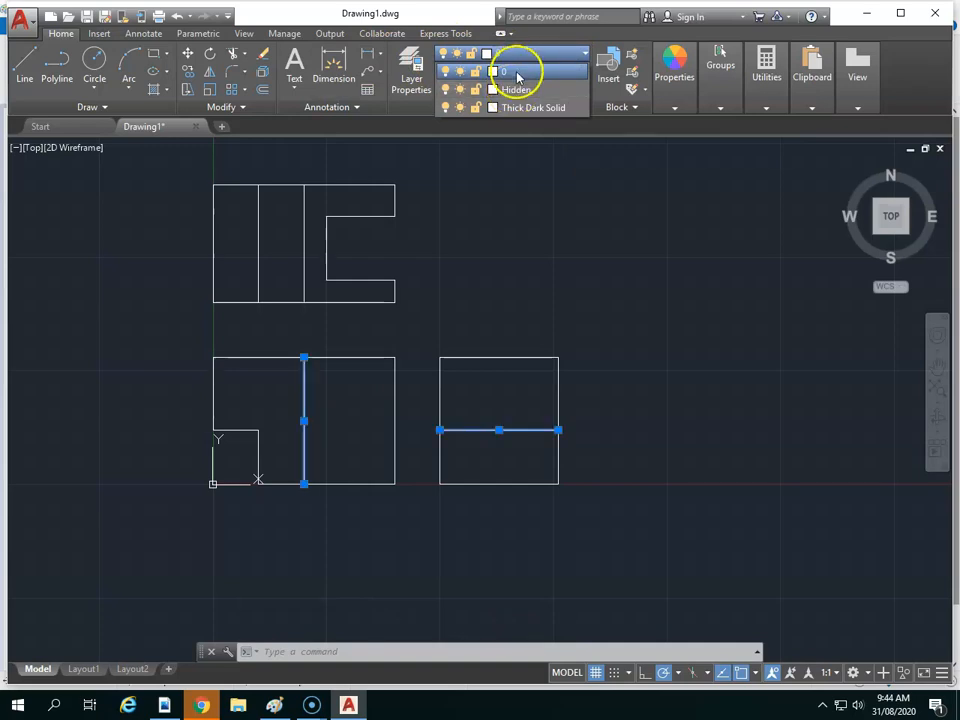
click(517, 74)
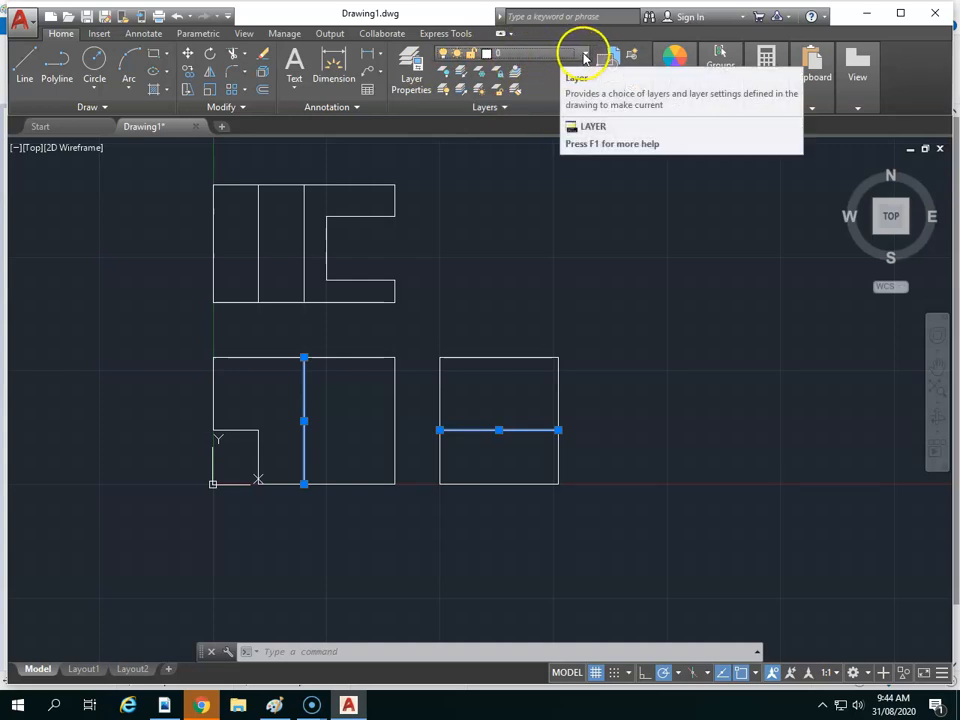
click(585, 57)
click(544, 91)
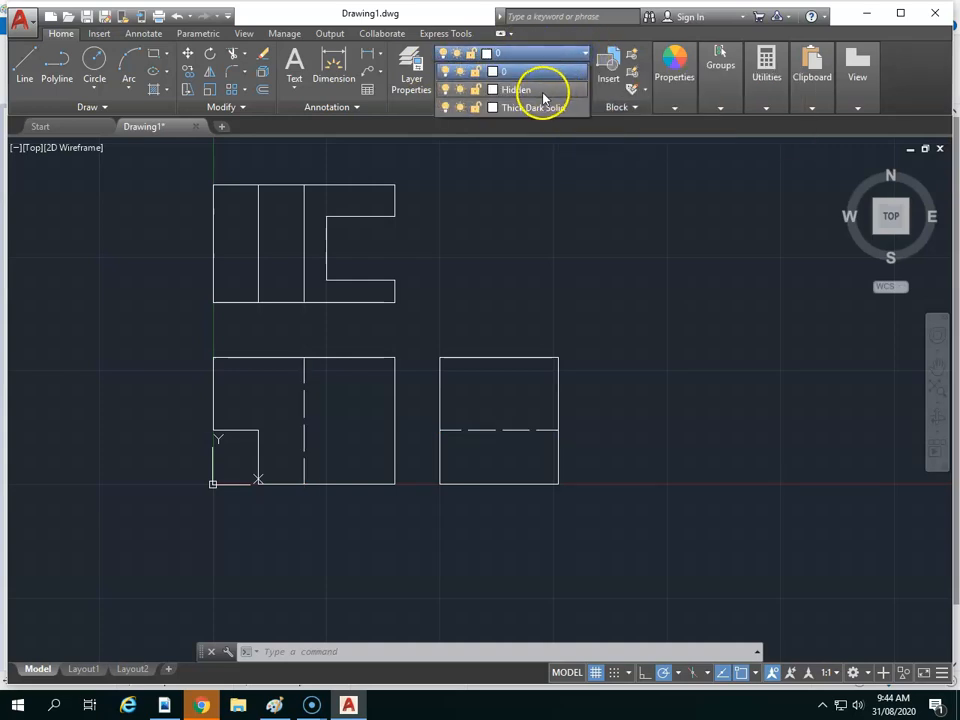
click(545, 95)
click(587, 230)
click(648, 310)
click(563, 271)
key(Escape)
key(Escape)
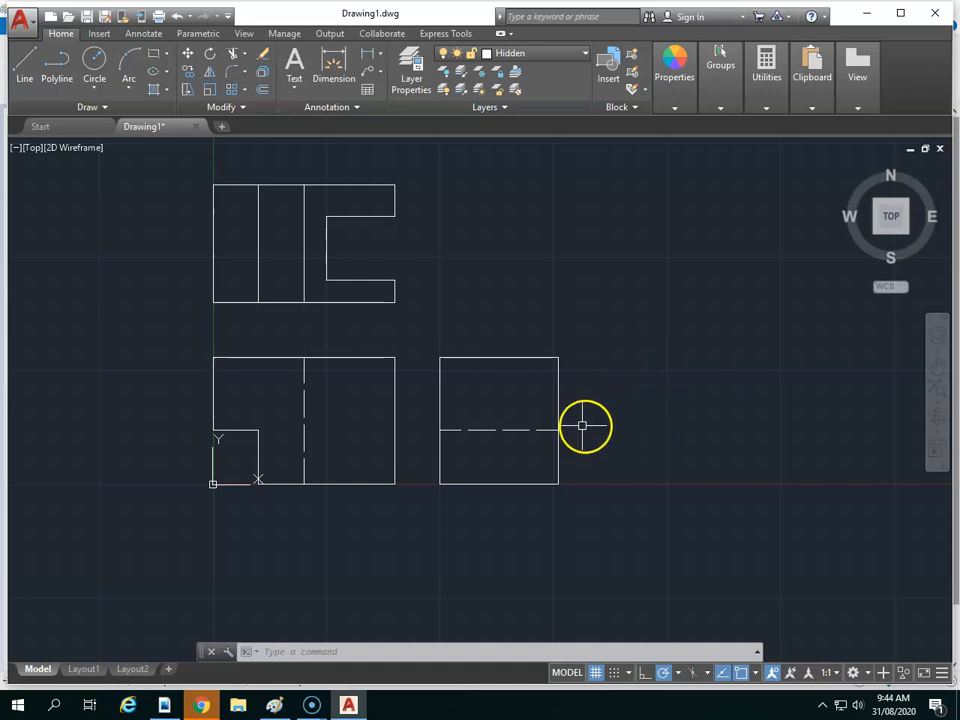
Put all objects of the three views on the Thick Dark Solid layer and clear the selection
key(ctrl+a)
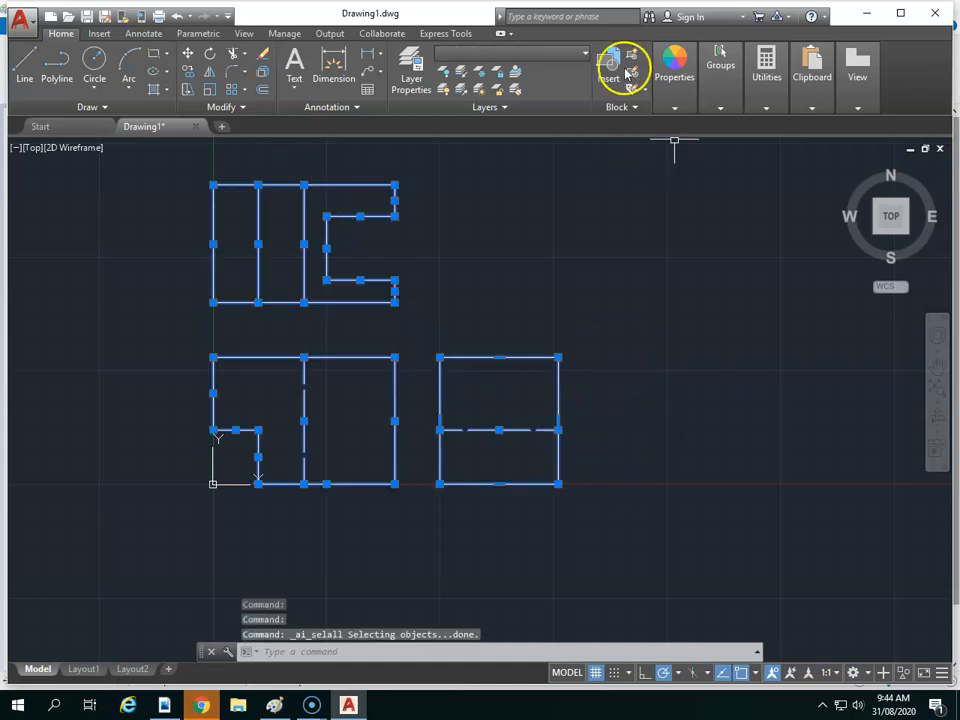
click(586, 56)
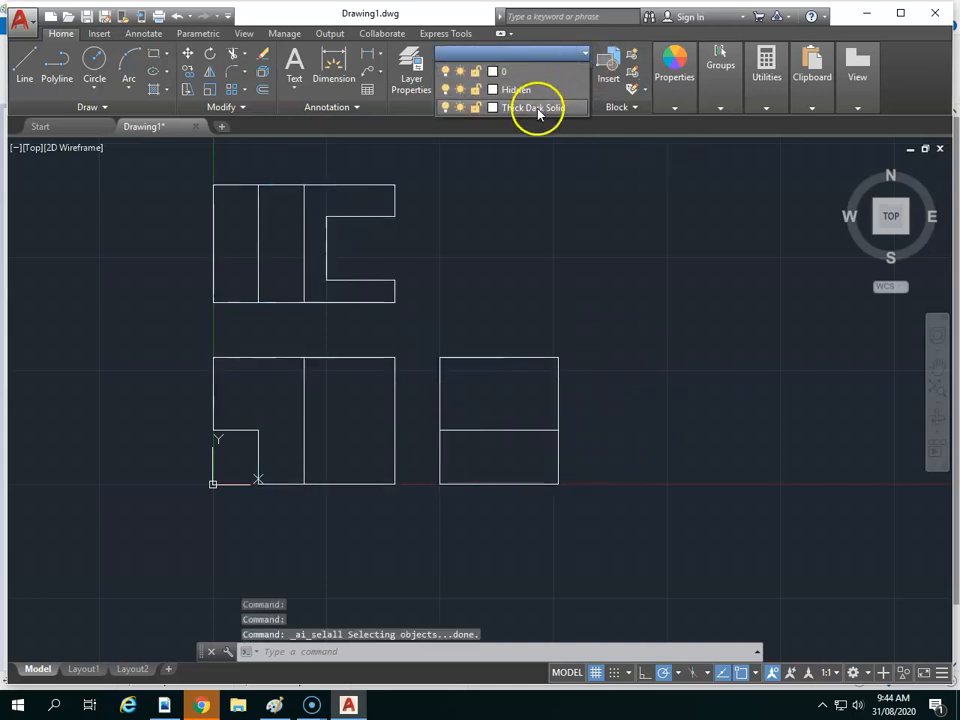
click(537, 108)
click(619, 199)
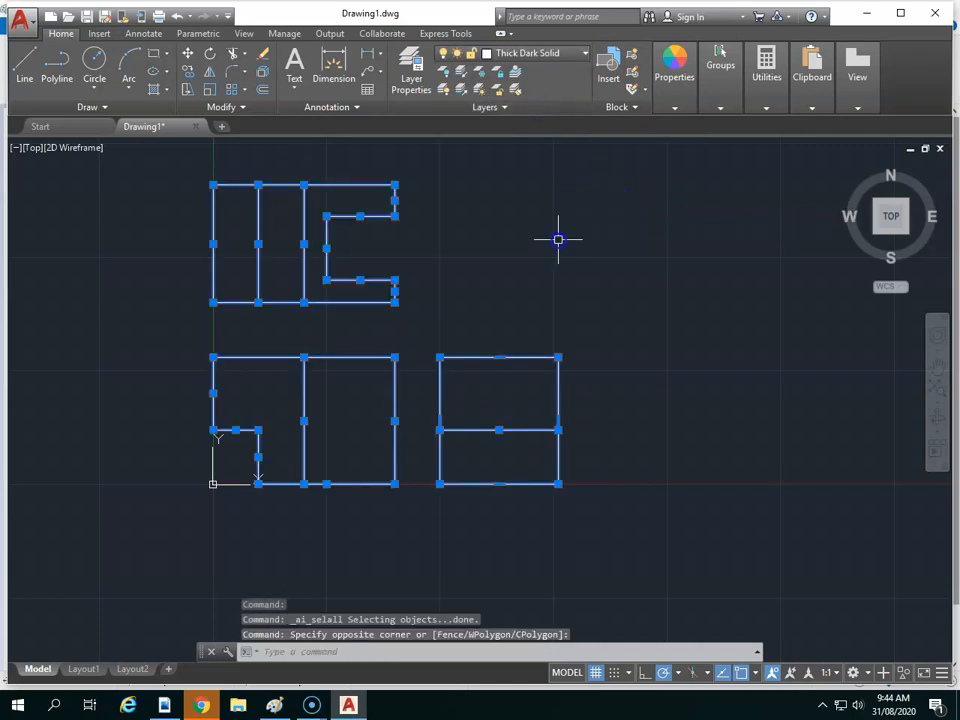
click(460, 230)
key(Escape)
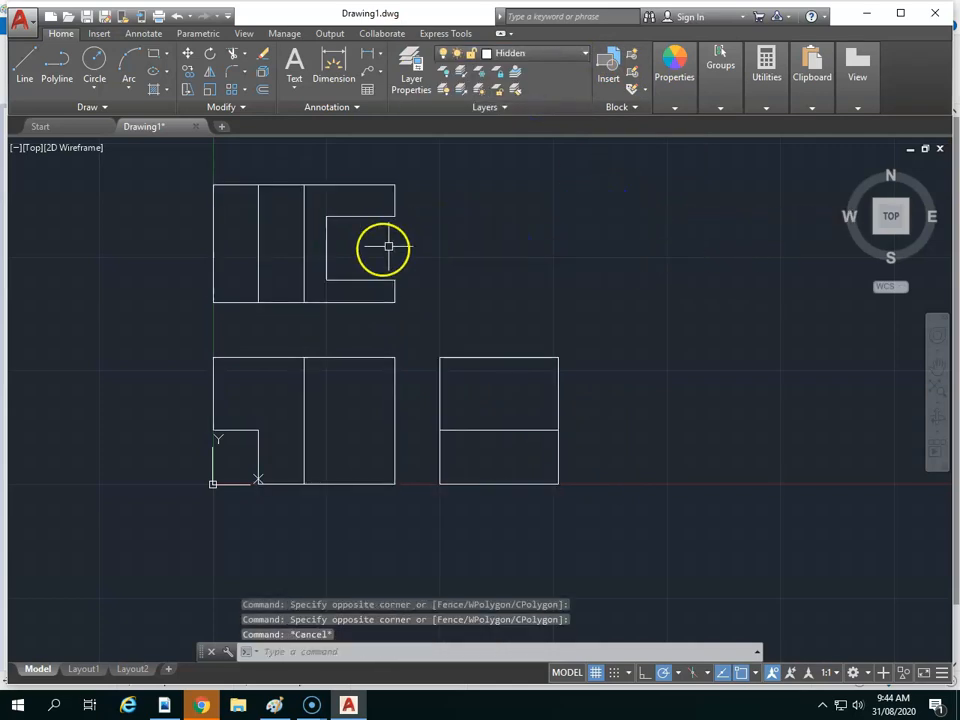
Put the top view's first inner vertical, the side view's middle horizontal and the front view's inner vertical line on the Hidden layer
click(279, 279)
click(231, 249)
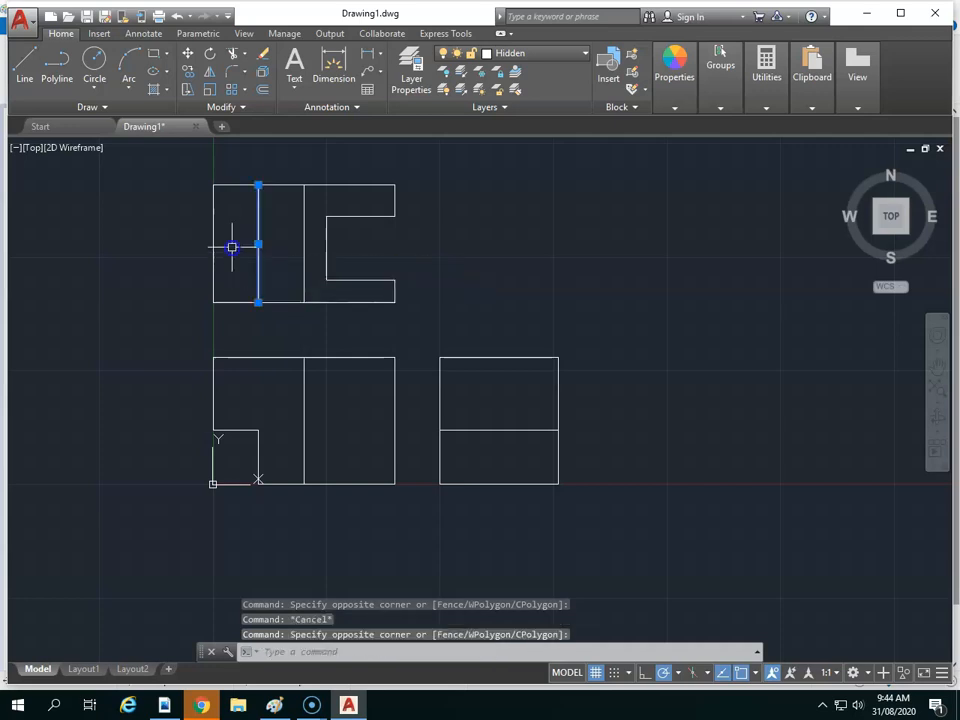
click(321, 452)
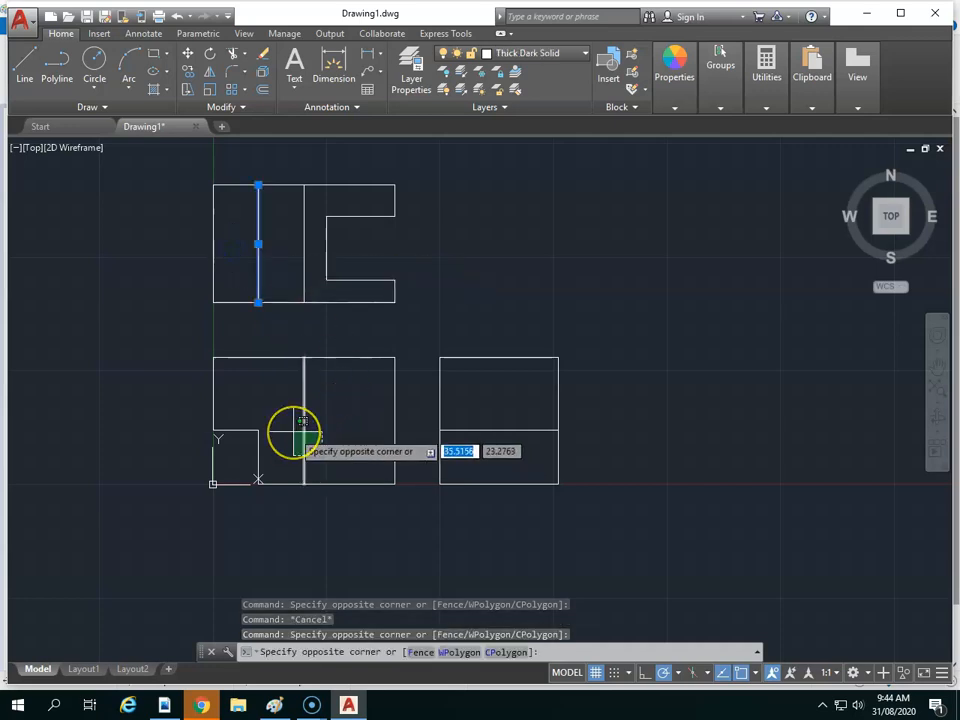
key(Escape)
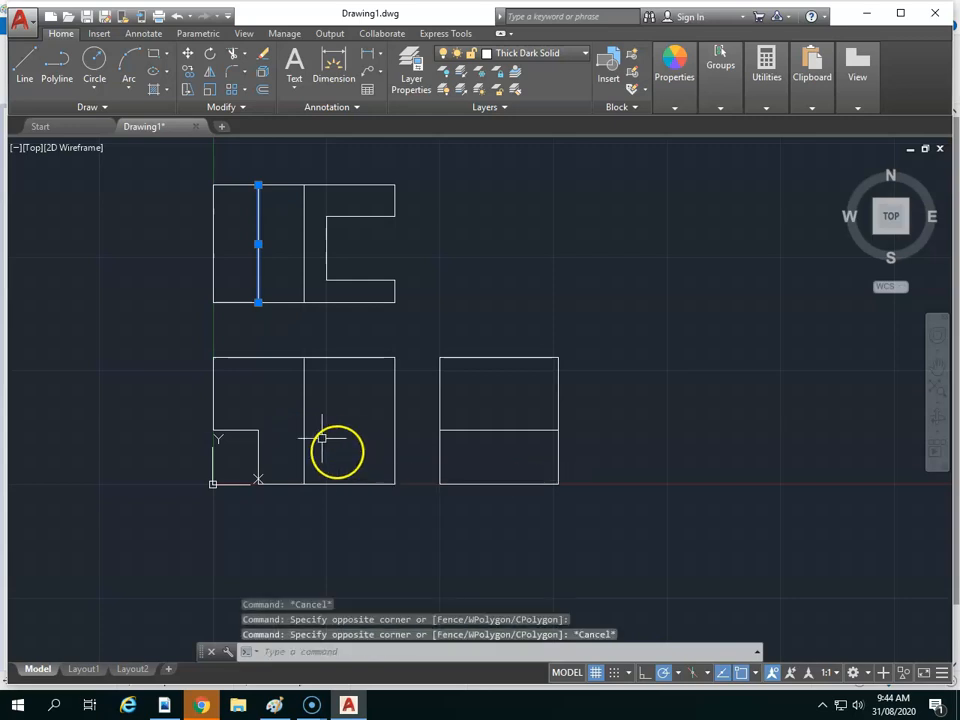
click(523, 461)
click(492, 396)
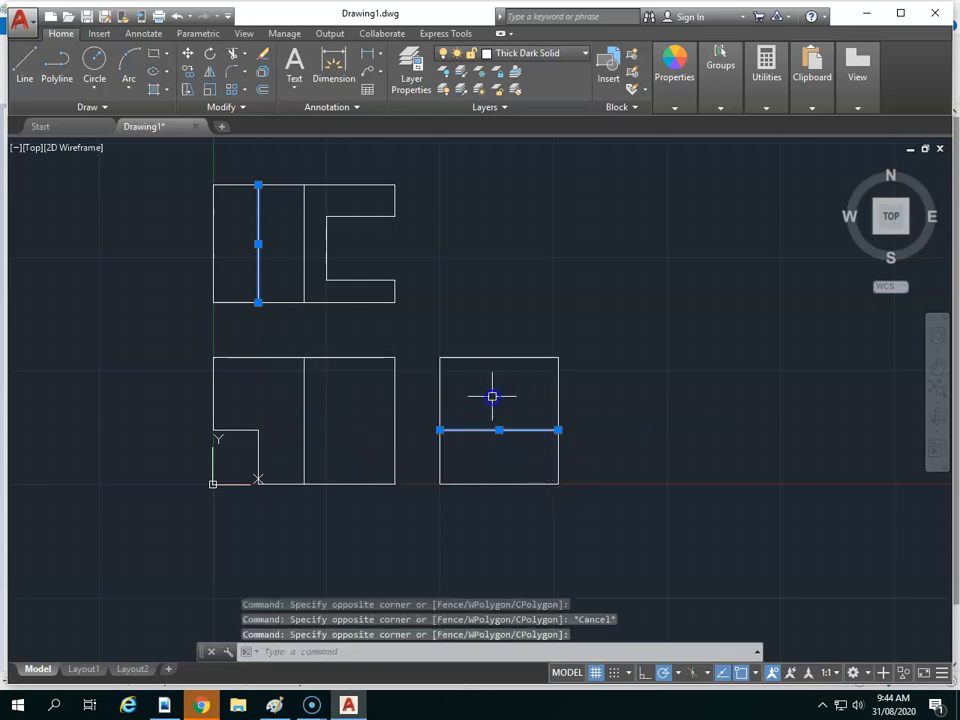
click(339, 418)
click(277, 409)
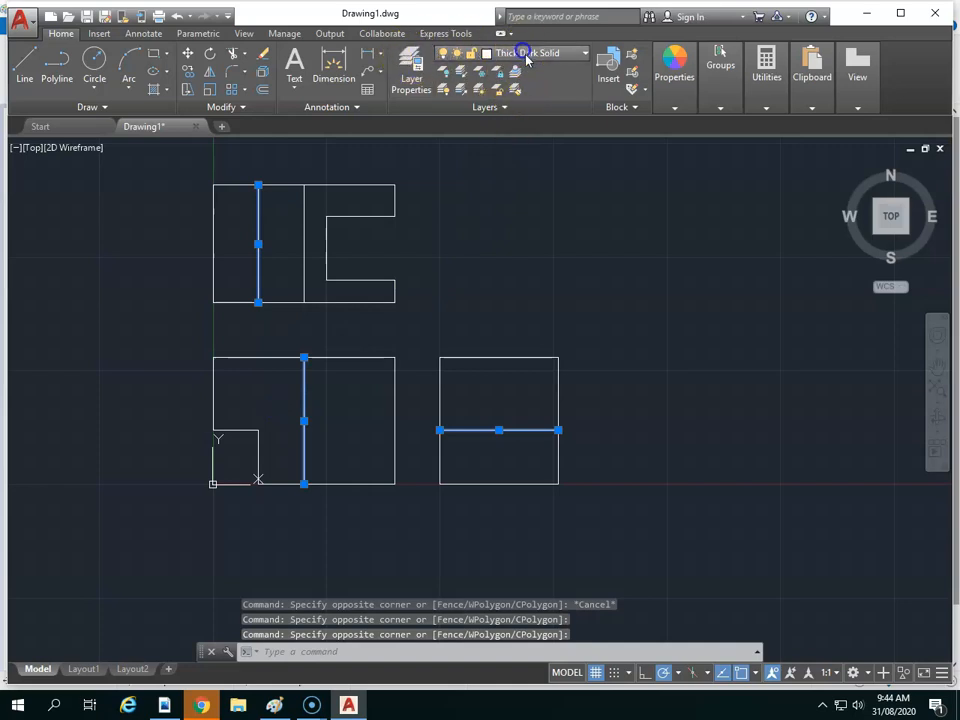
click(525, 55)
click(515, 90)
click(429, 274)
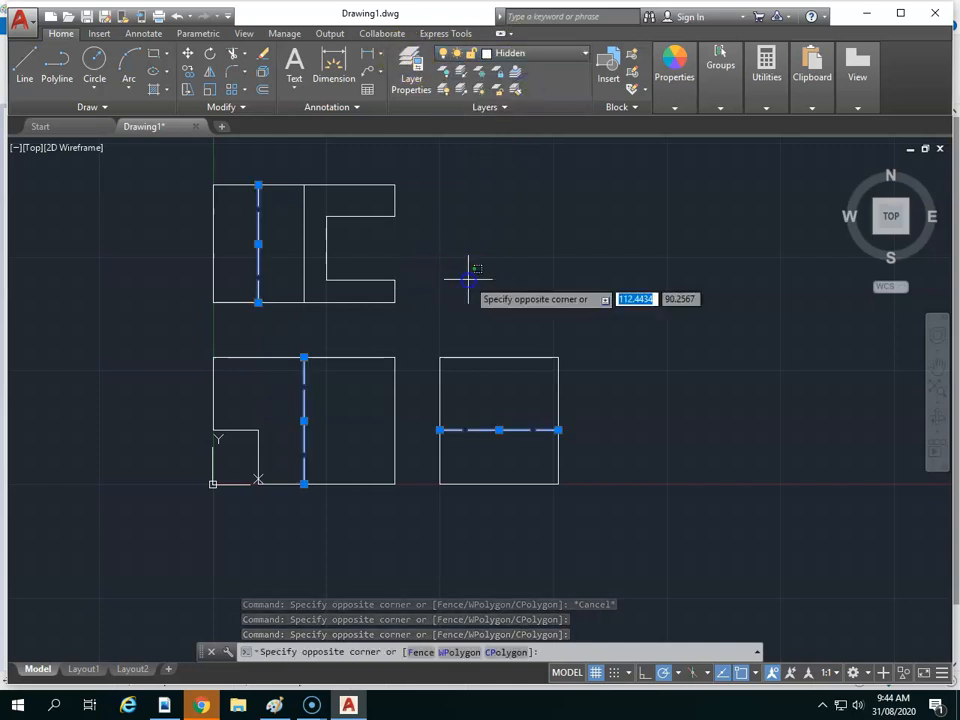
click(468, 280)
key(Escape)
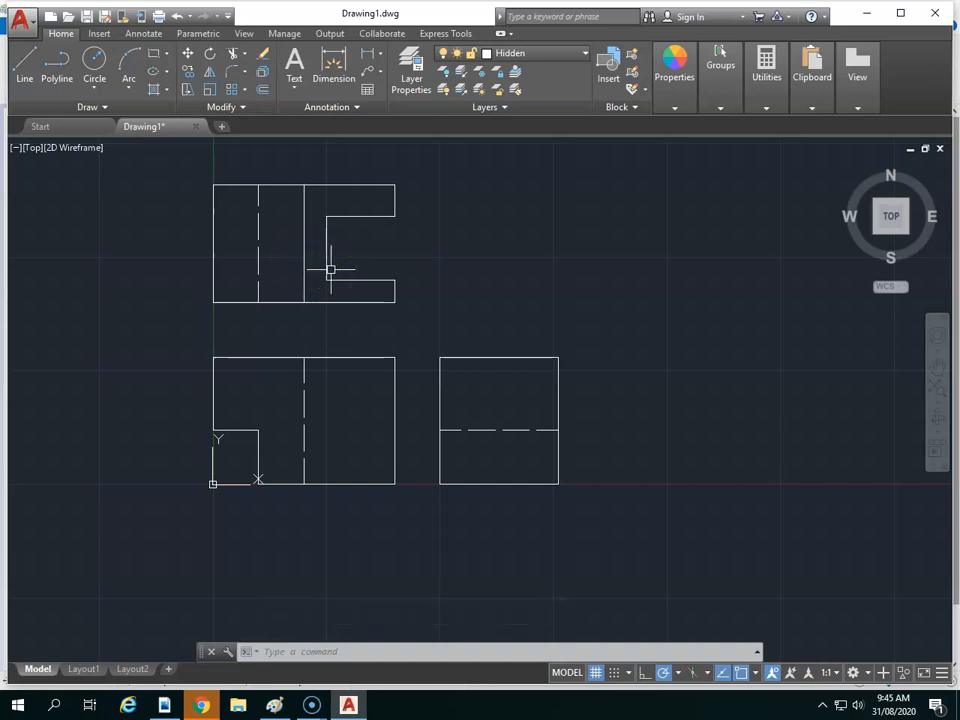
Check the reference sketch in Paint, return to AutoCAD and move the front view's hidden vertical line 10 mm at 0° towards its right edge
click(280, 706)
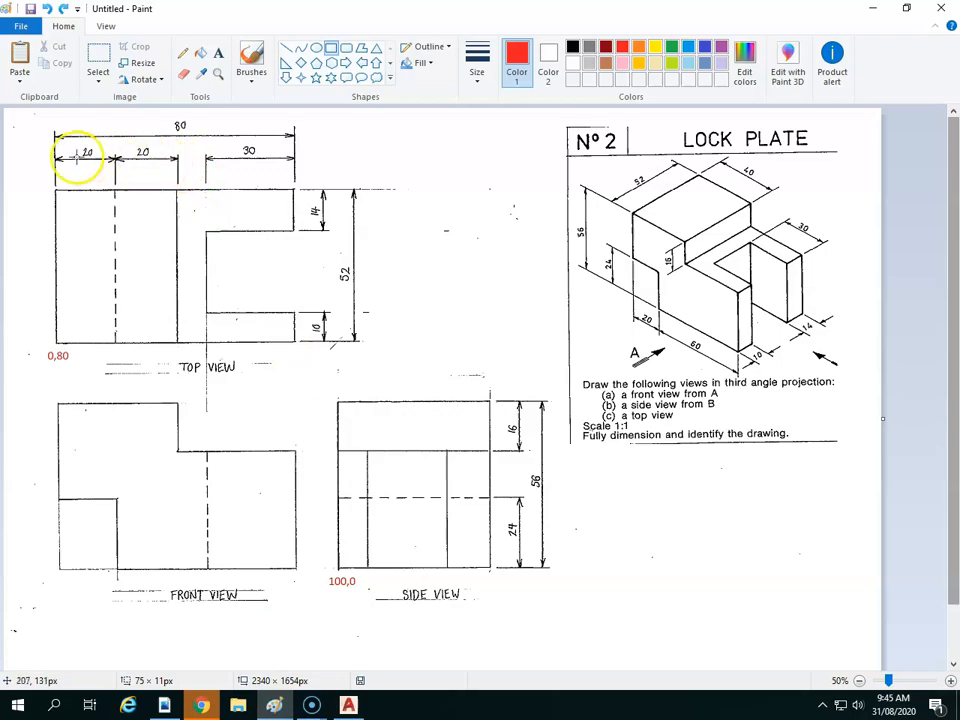
click(348, 706)
click(330, 390)
click(279, 392)
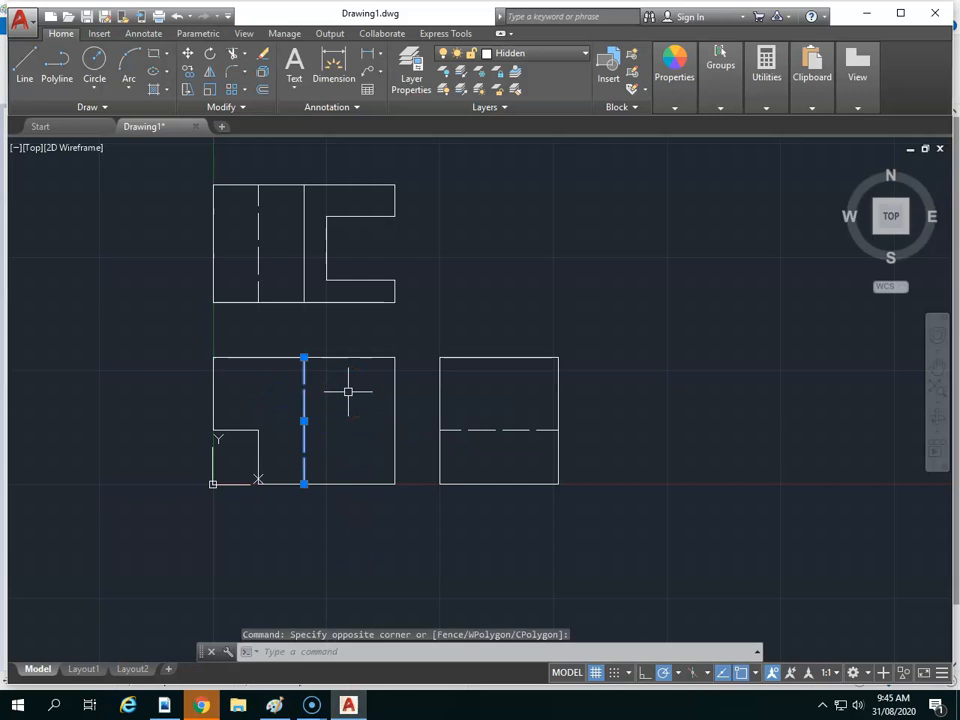
text(M)
key(Return)
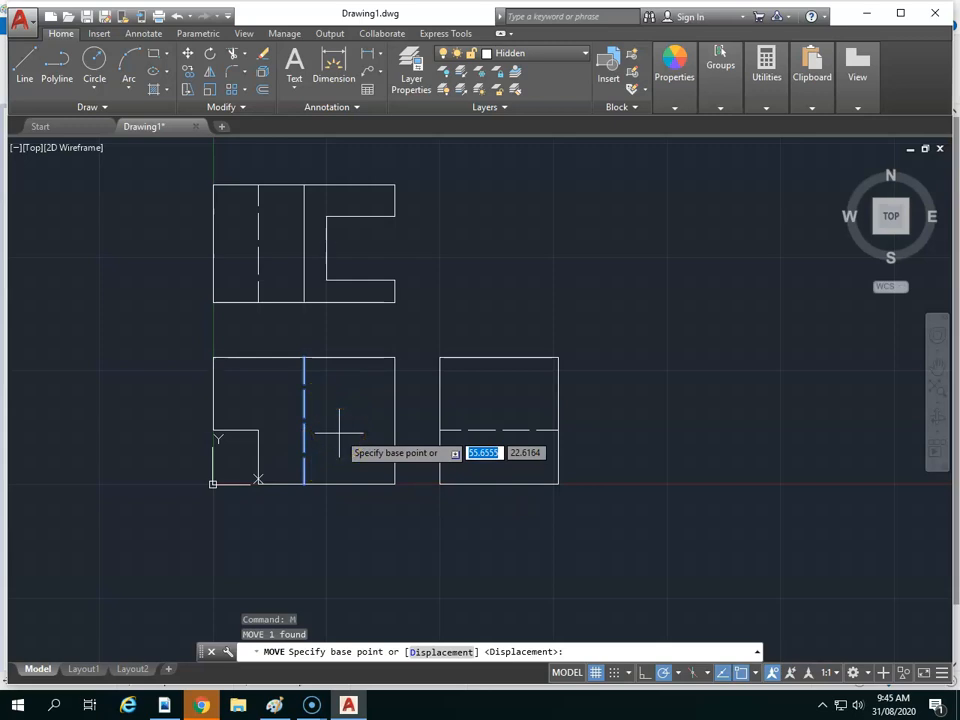
click(303, 485)
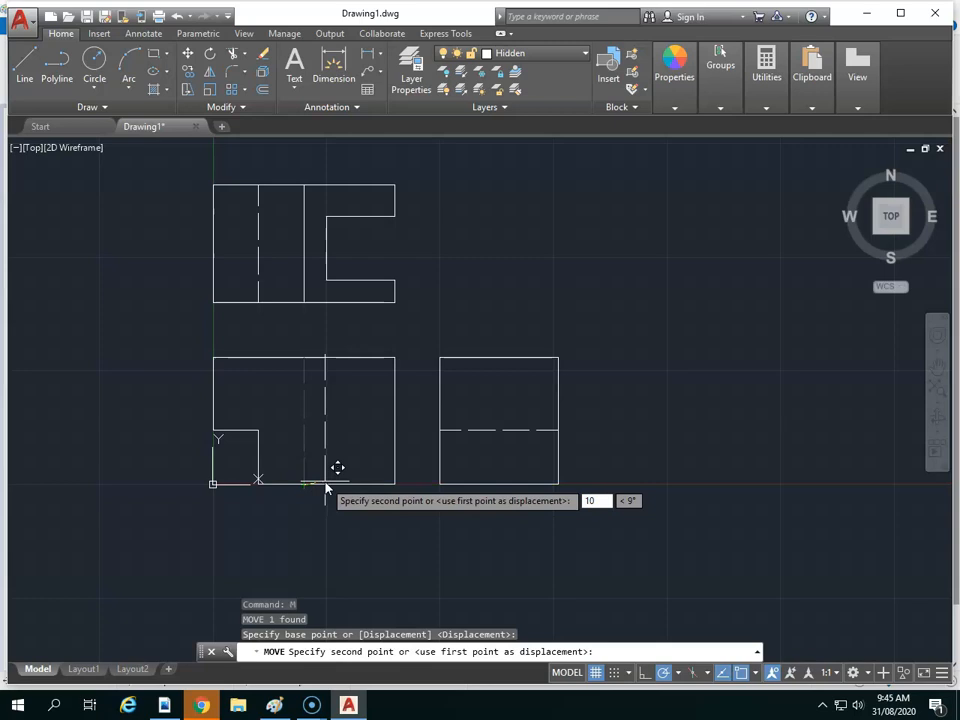
key(Tab)
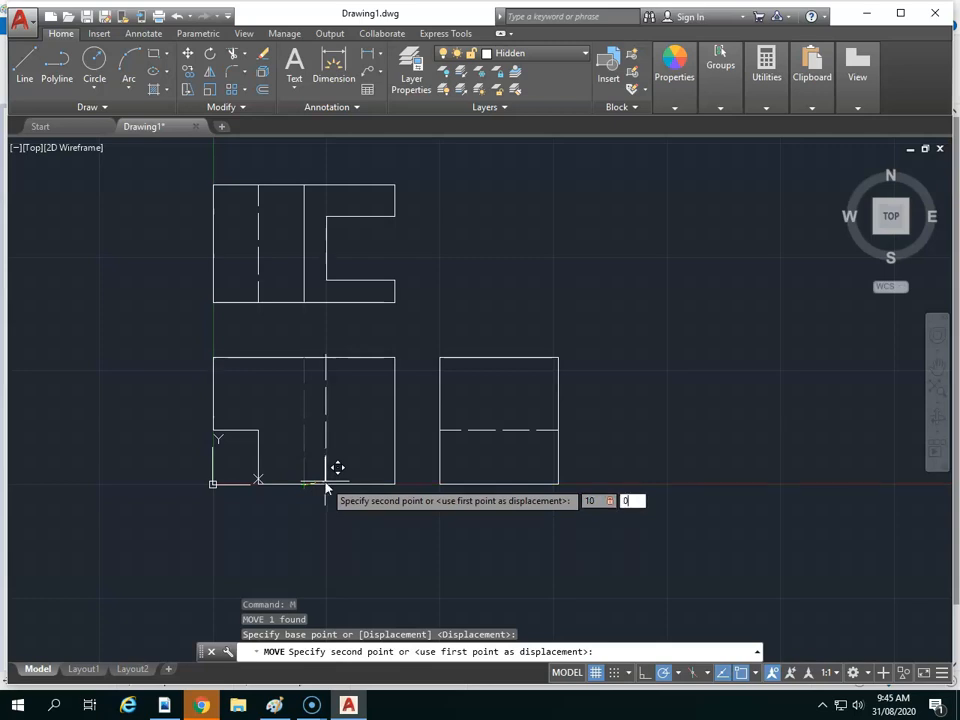
key(Return)
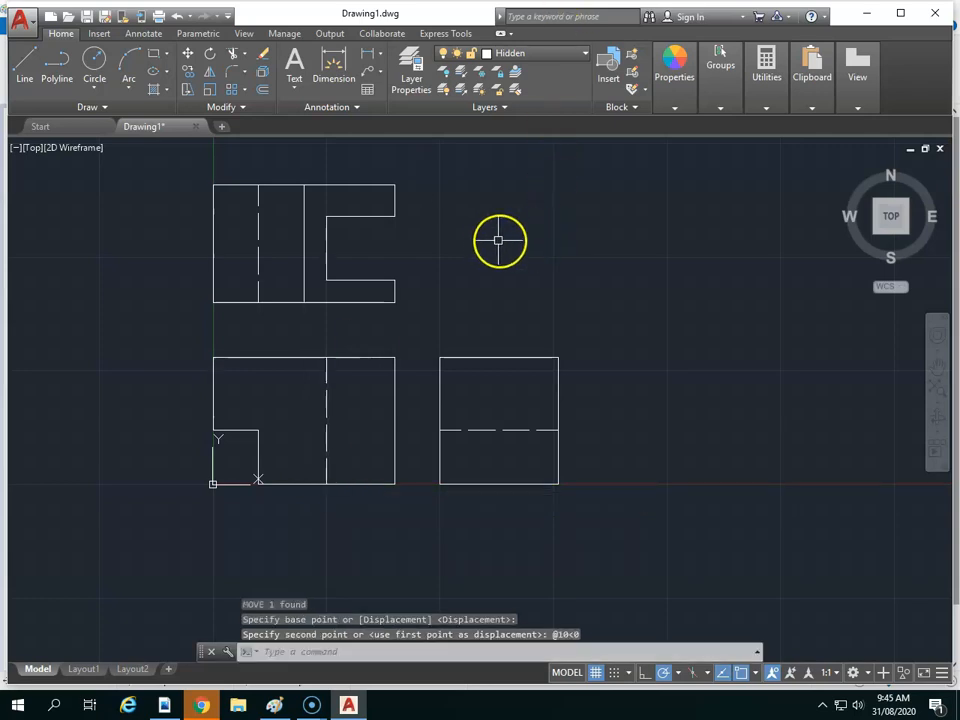
key(Escape)
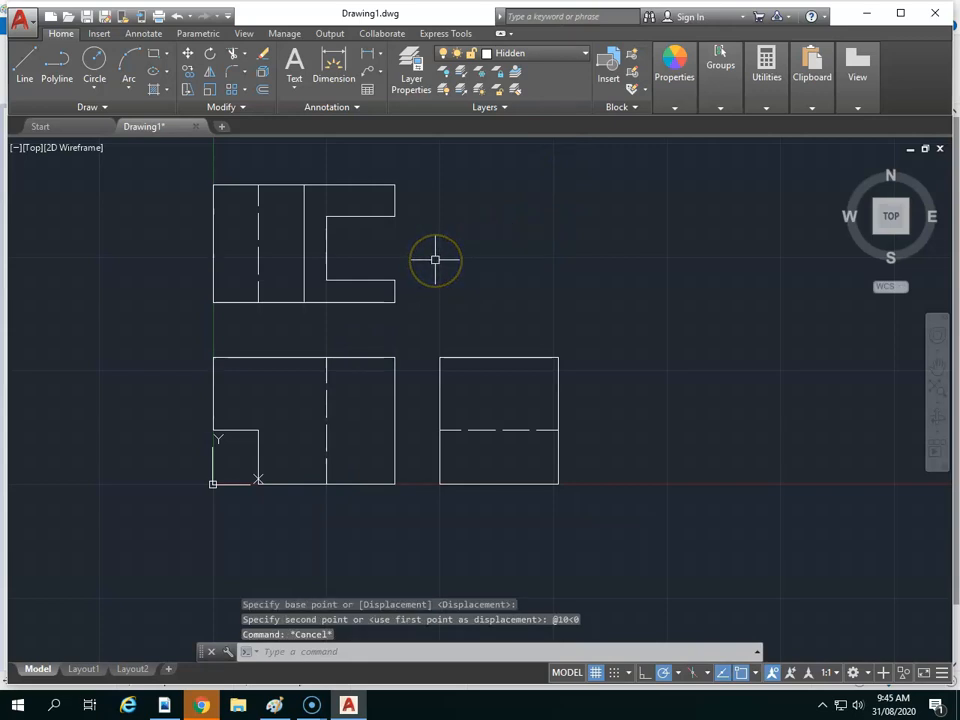
text(CP)
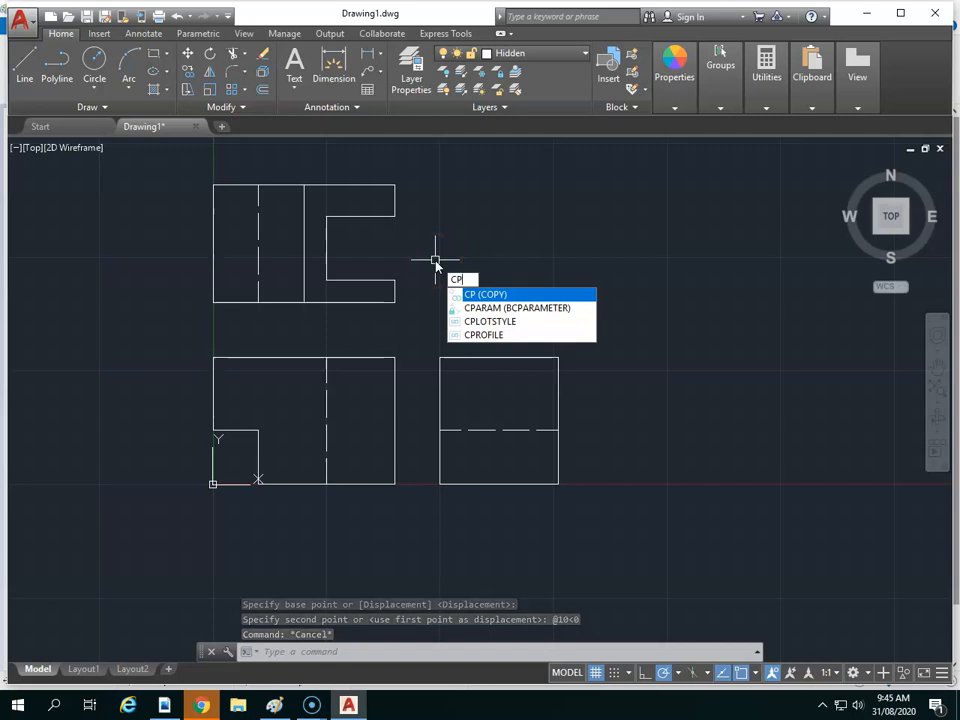
key(Escape)
key(Escape)
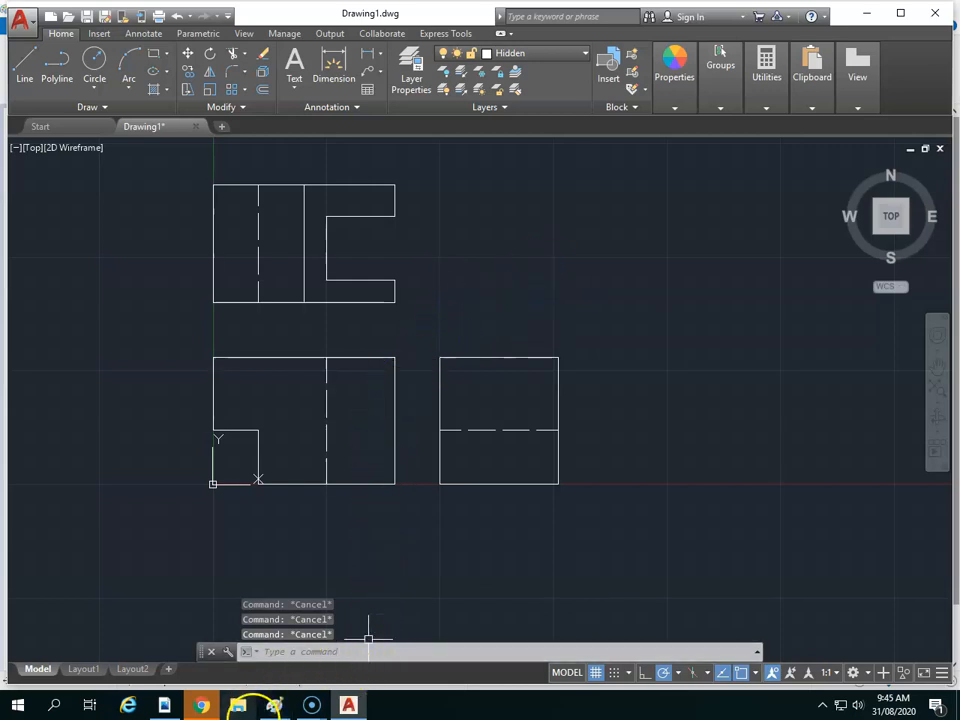
Check the sketch in Paint, then in AutoCAD draw a vertical line from the lower end of the top view's solid inner line into the front view
click(281, 706)
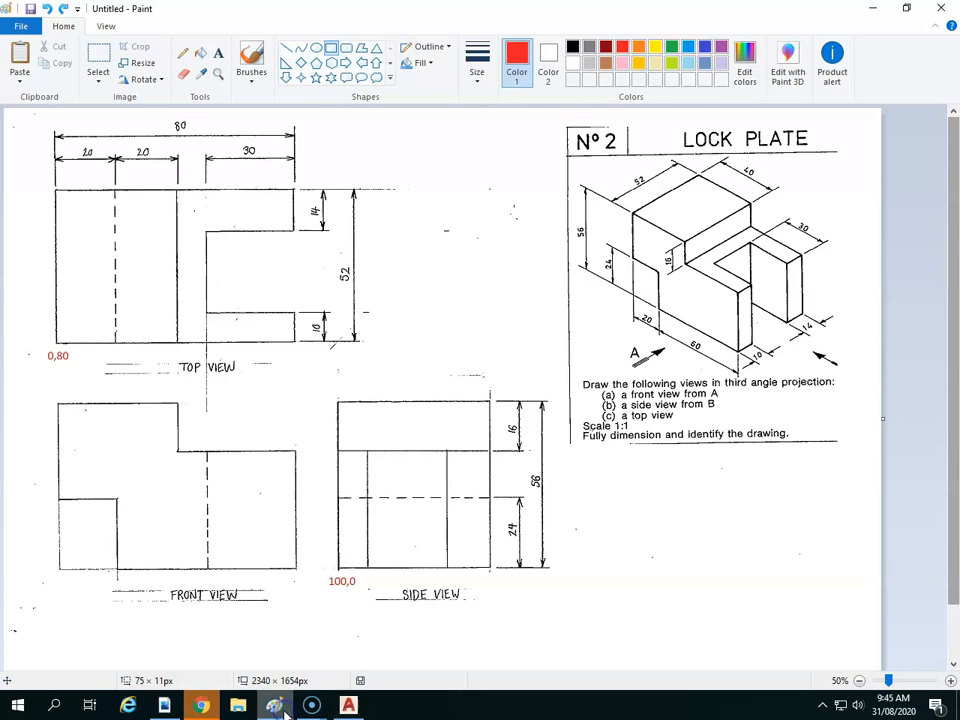
click(346, 705)
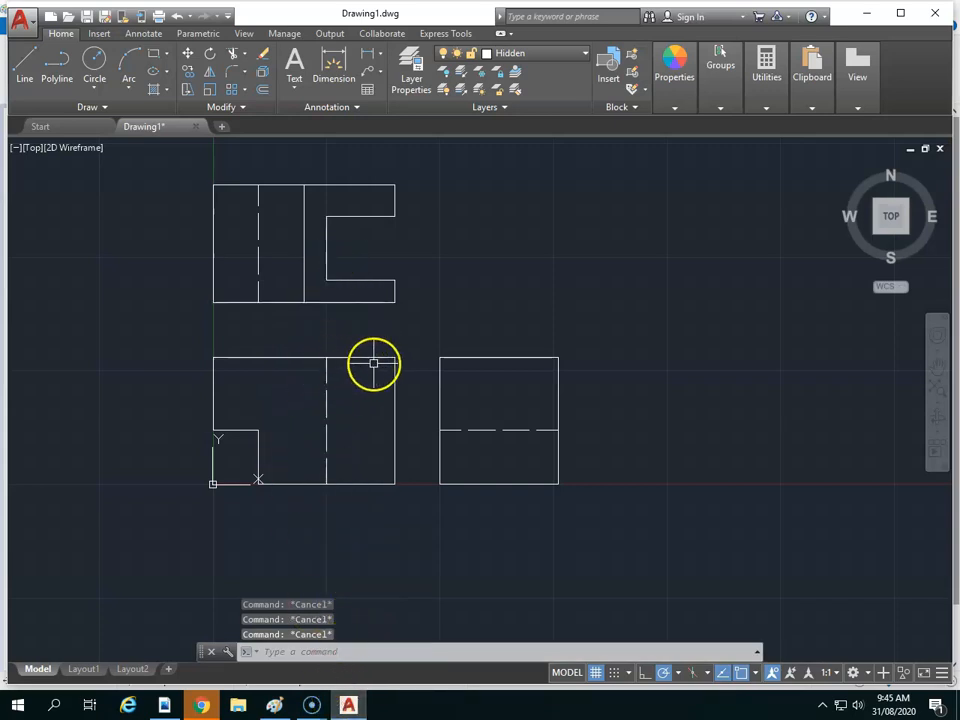
text(l)
key(Return)
click(304, 301)
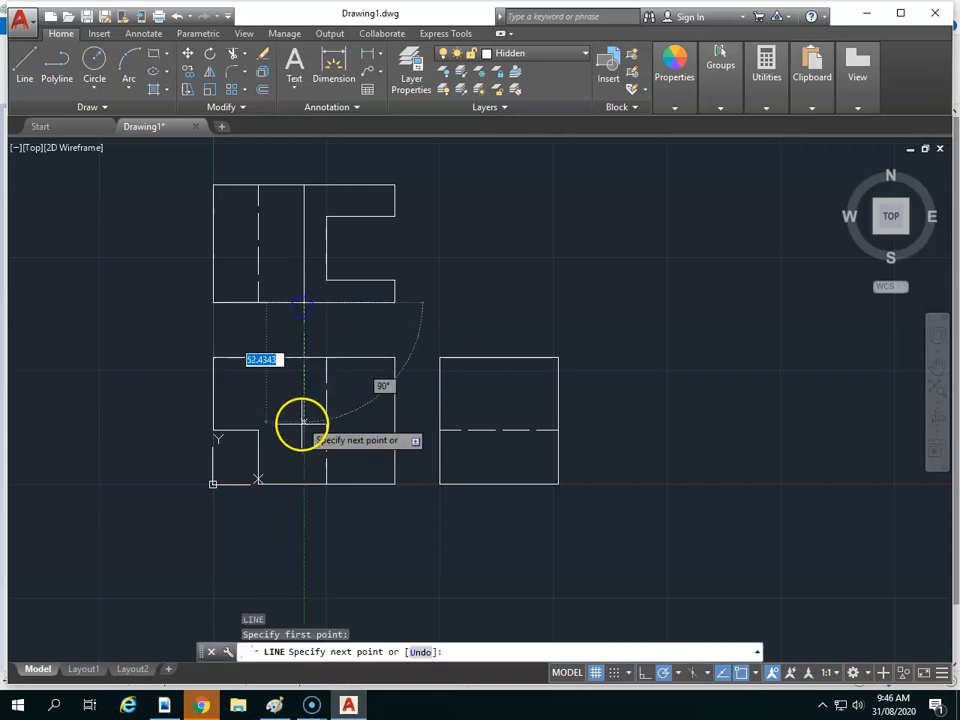
click(304, 428)
key(Escape)
Put the vertical projection line between the top and front views on the Thick Dark Solid layer
click(354, 407)
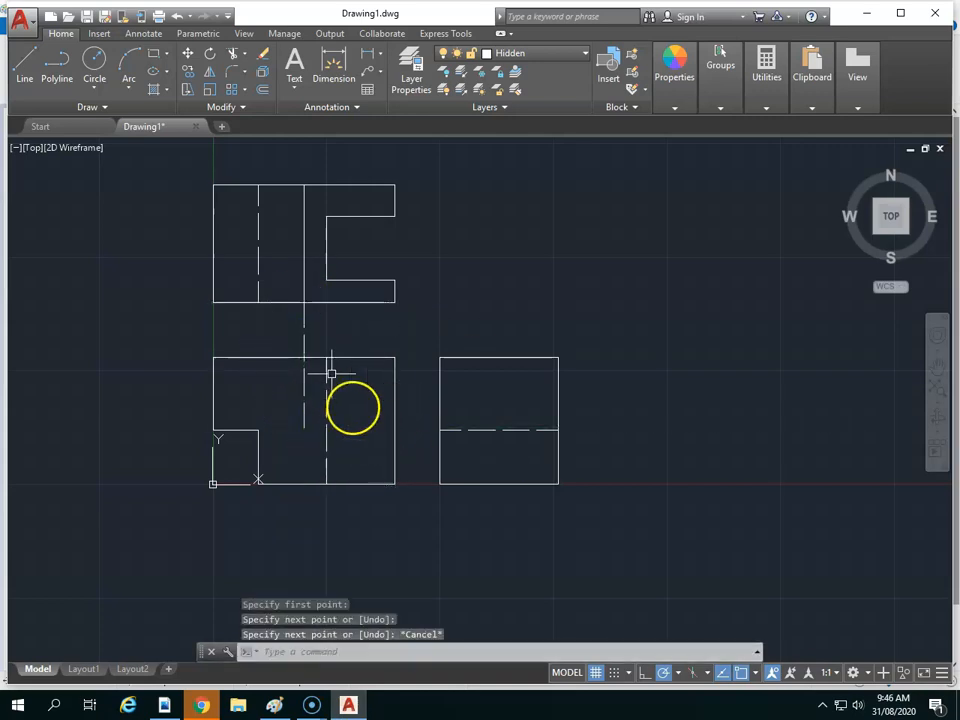
click(293, 377)
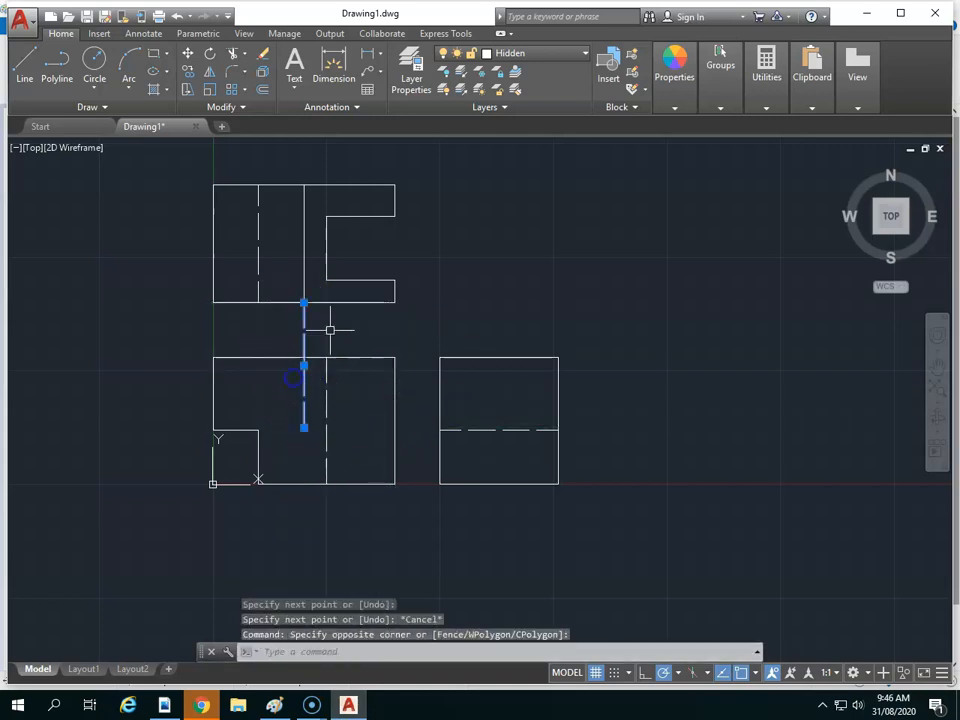
click(540, 53)
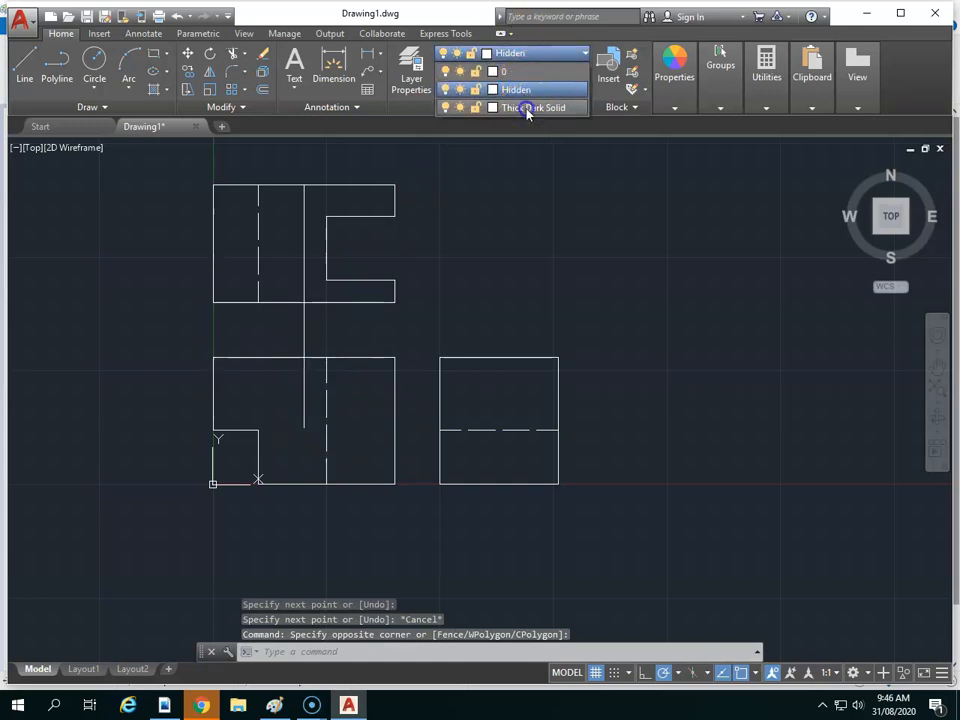
click(527, 106)
key(Escape)
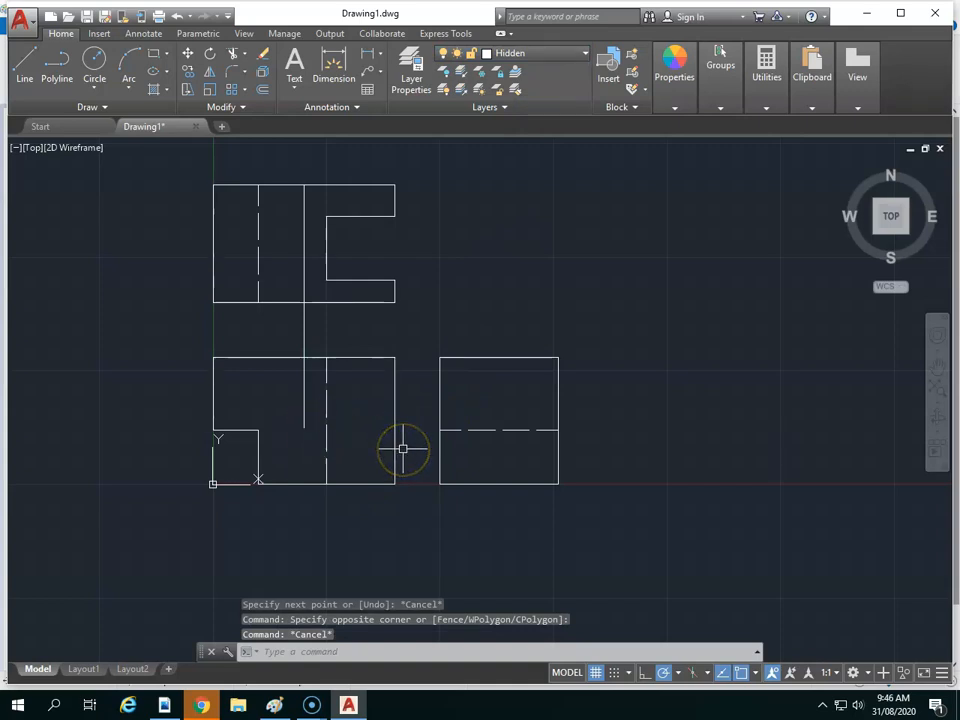
Shorten the projection line by stretching its upper end down to the front view's top edge
click(305, 322)
click(304, 302)
click(304, 357)
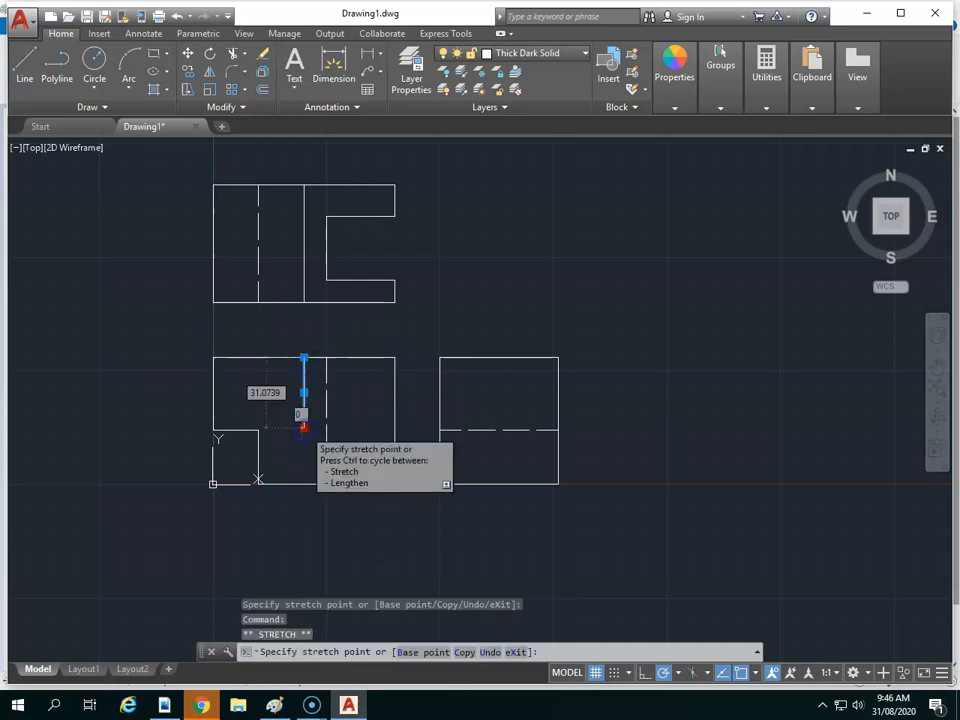
key(Escape)
Check the step height in the Paint sketch, then in AutoCAD stretch the short vertical line's lower end upward by 16 mm
click(277, 705)
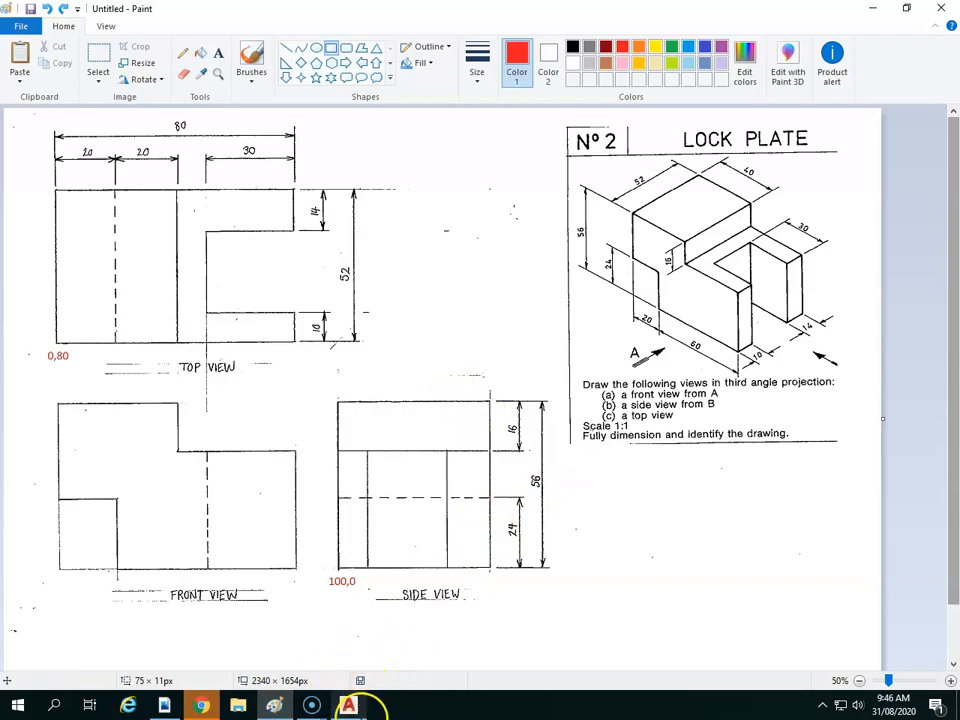
click(355, 706)
click(304, 430)
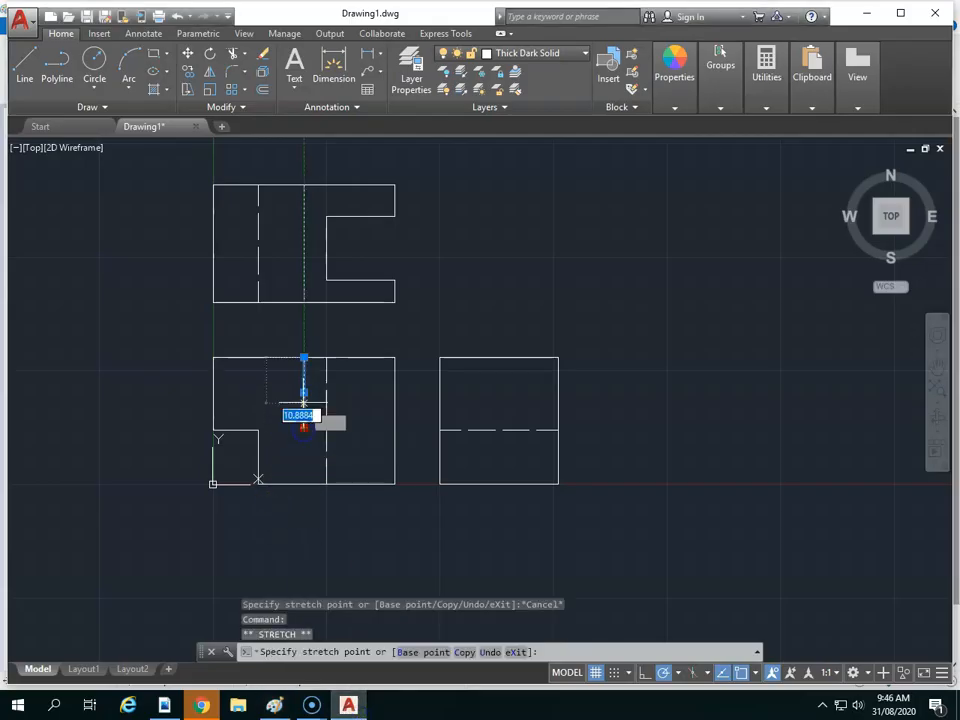
text(16)
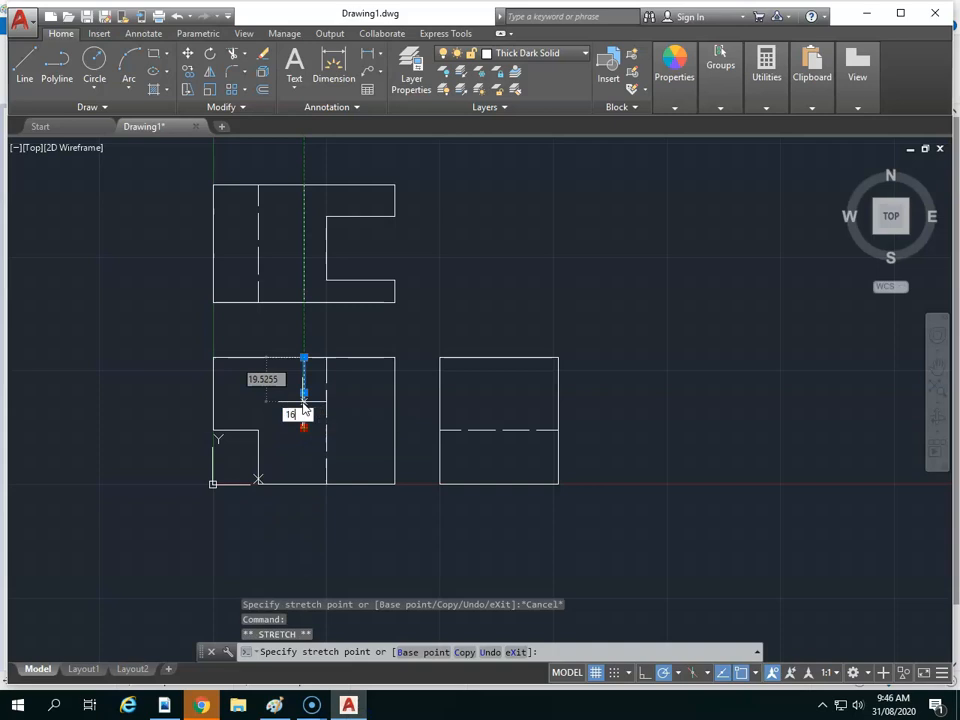
key(Return)
key(Escape)
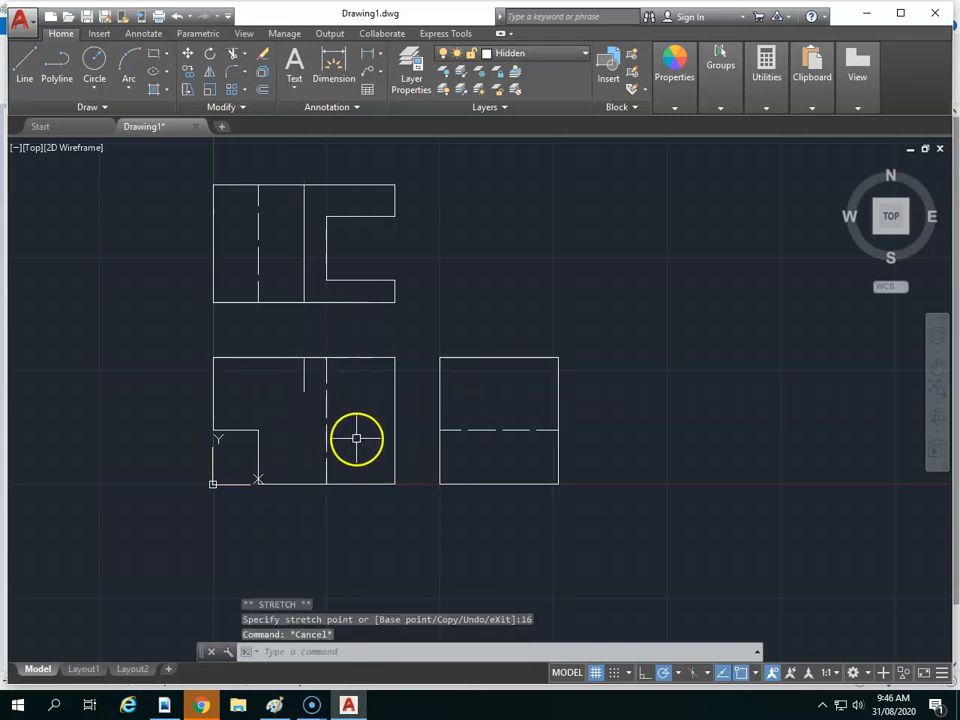
Draw a horizontal line from the short vertical line's lower end to the front view's right edge
key(l)
key(Return)
click(304, 390)
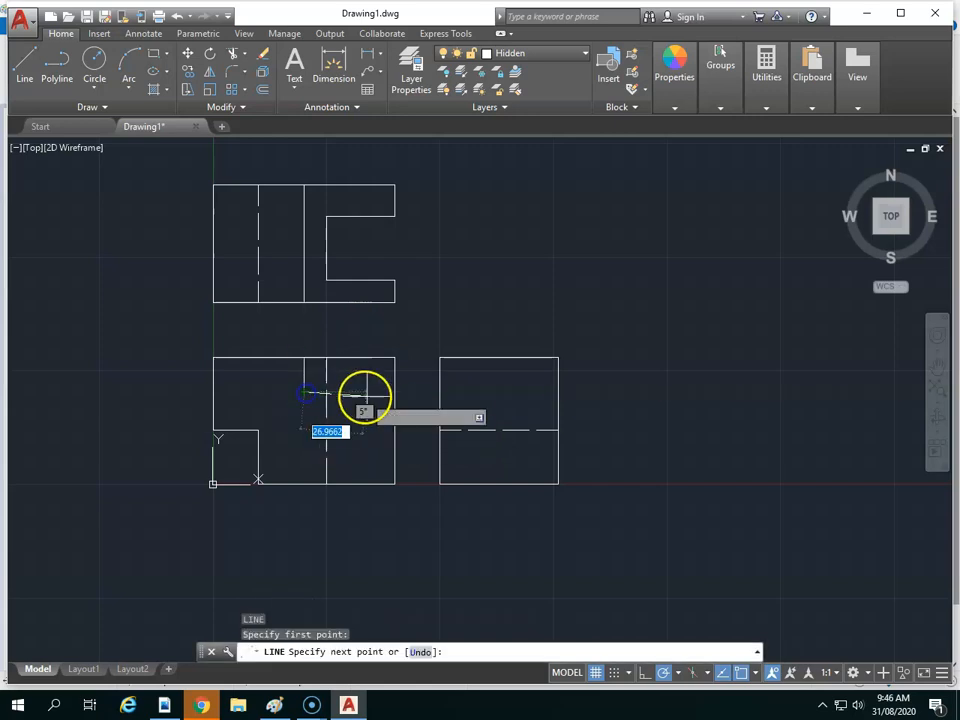
click(395, 391)
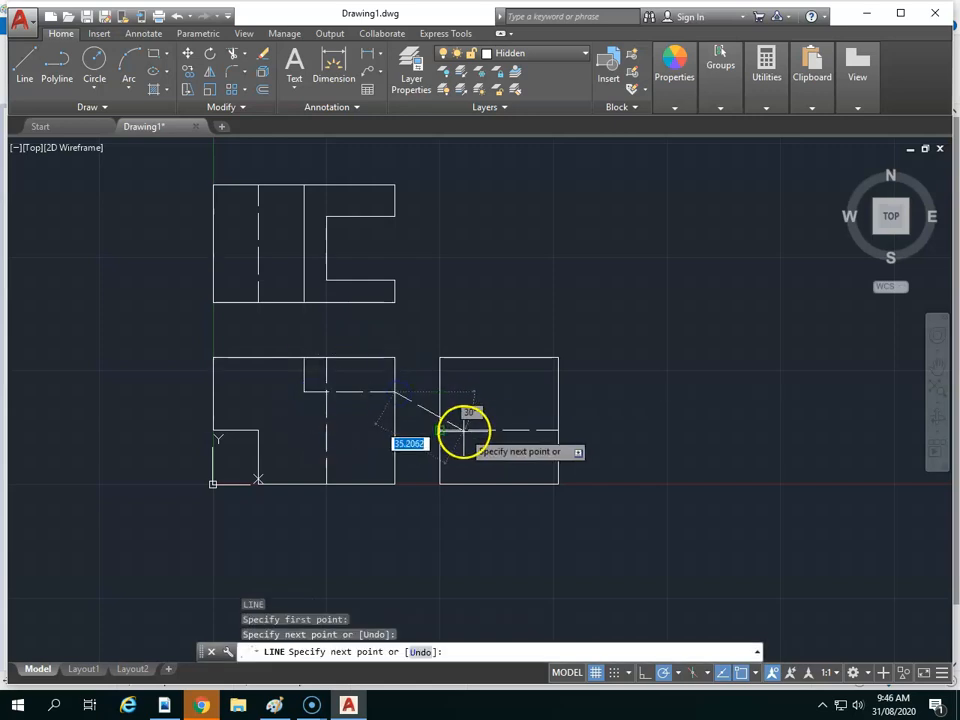
key(Escape)
Put the front view's new horizontal step line on the Thick Dark Solid layer
drag(364, 396, 366, 386)
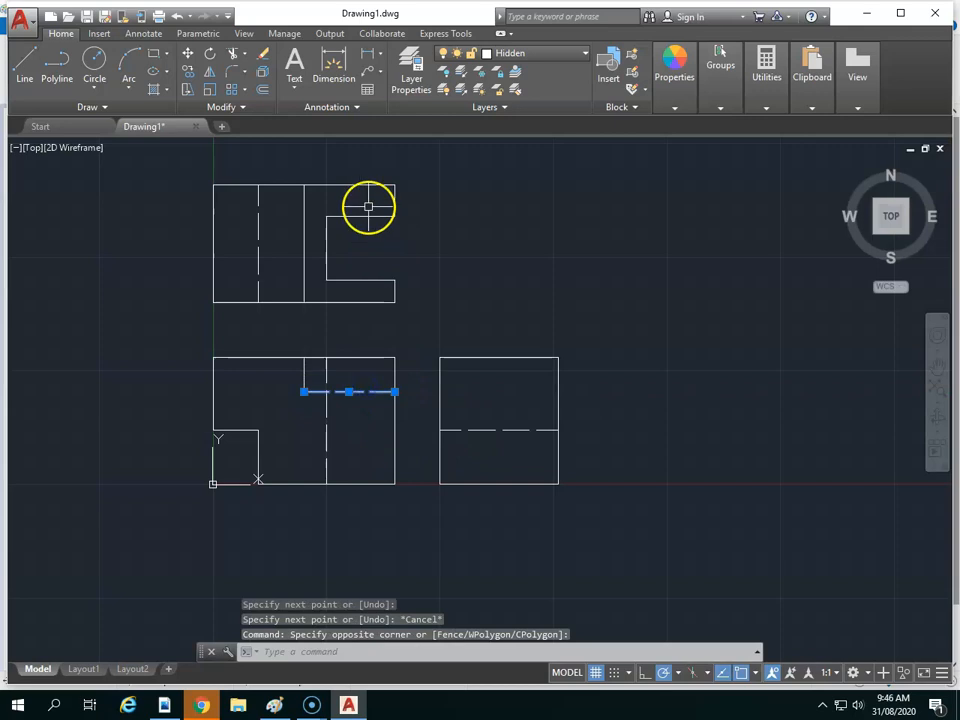
click(505, 54)
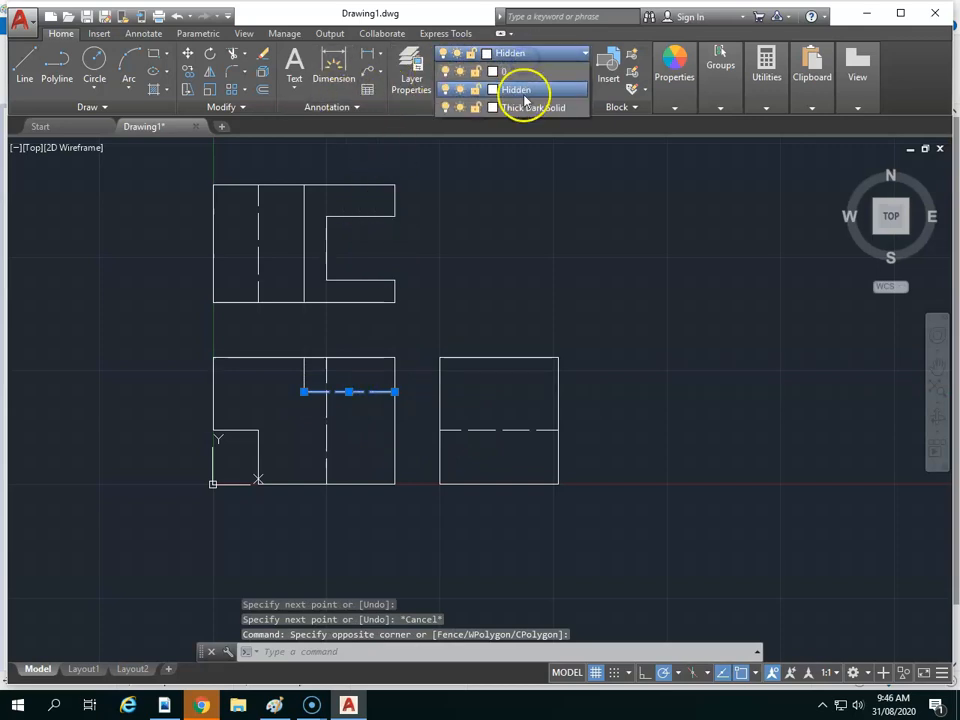
click(527, 108)
key(Escape)
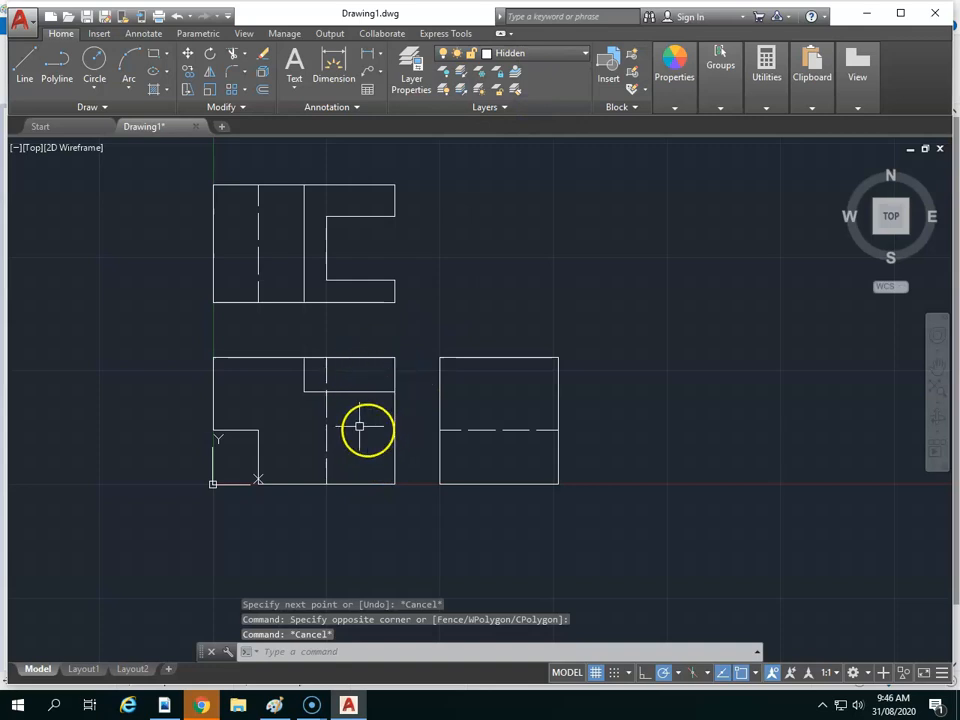
Trim the front view's top edge, right edge and hidden line outside the upper right step, using both step lines as cutting edges
text(tr)
key(Return)
click(313, 391)
click(305, 381)
key(Return)
click(310, 357)
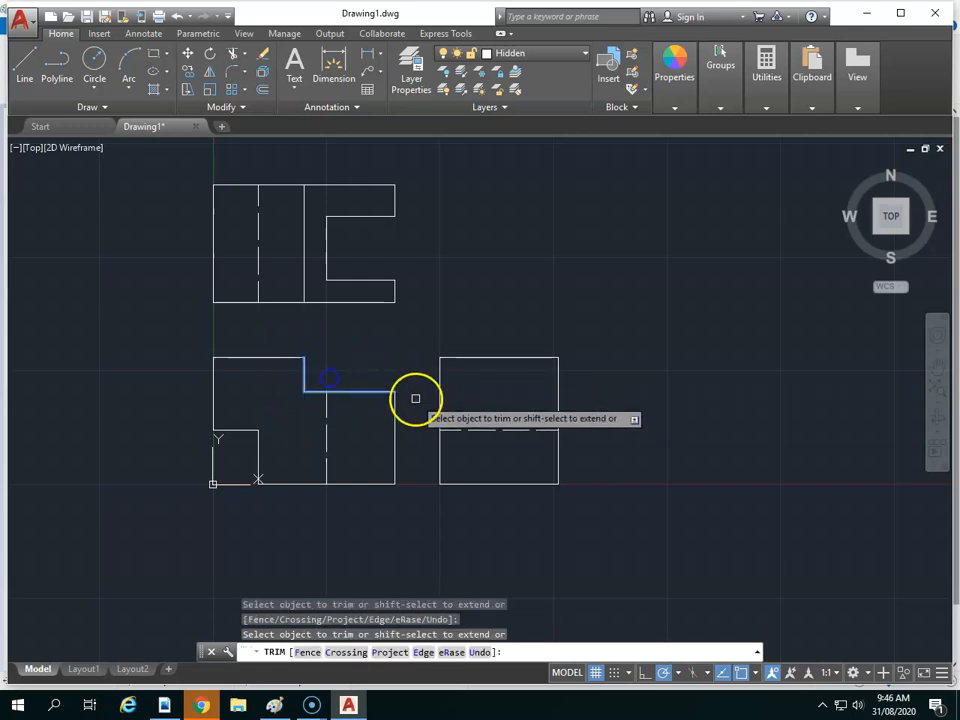
key(Escape)
click(436, 565)
key(Escape)
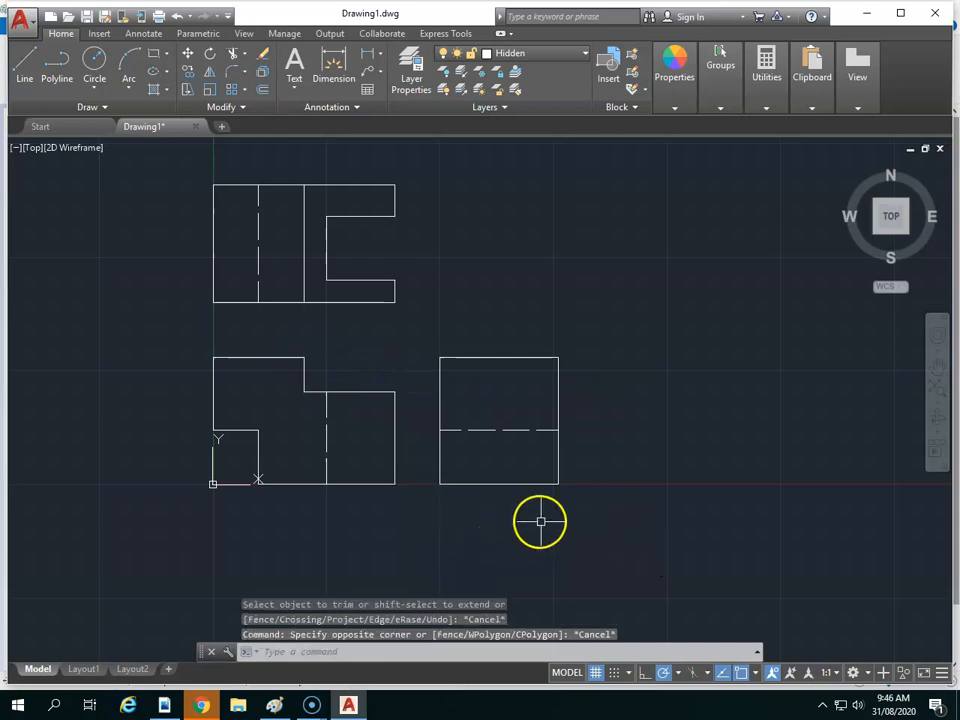
Draw a horizontal line about 78 mm long from the front view's upper right corner across and past the side view
text(l)
key(Return)
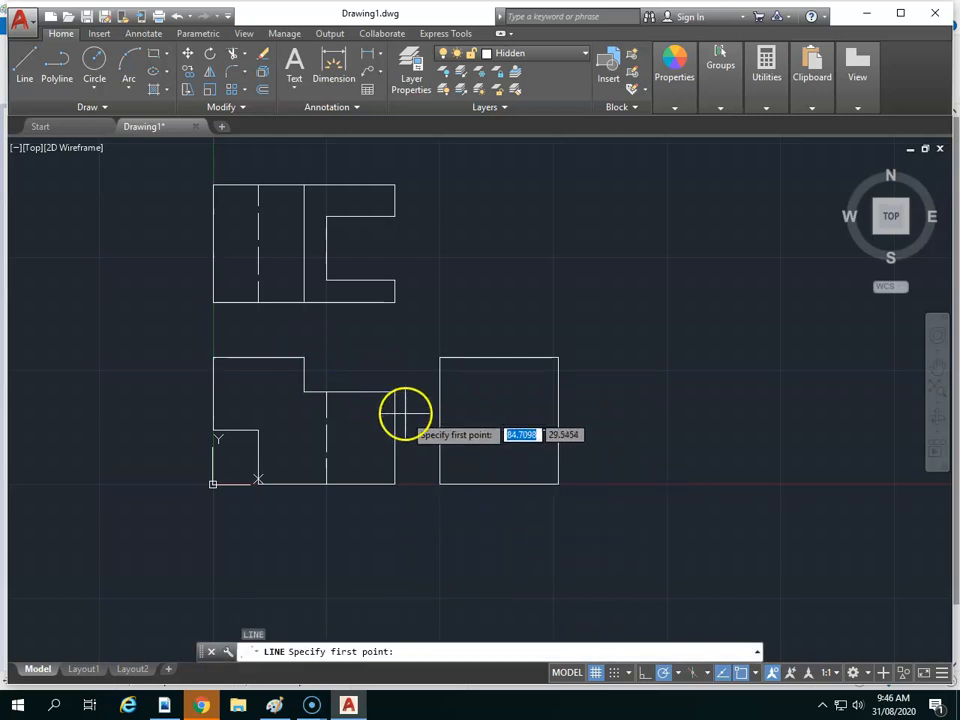
click(395, 392)
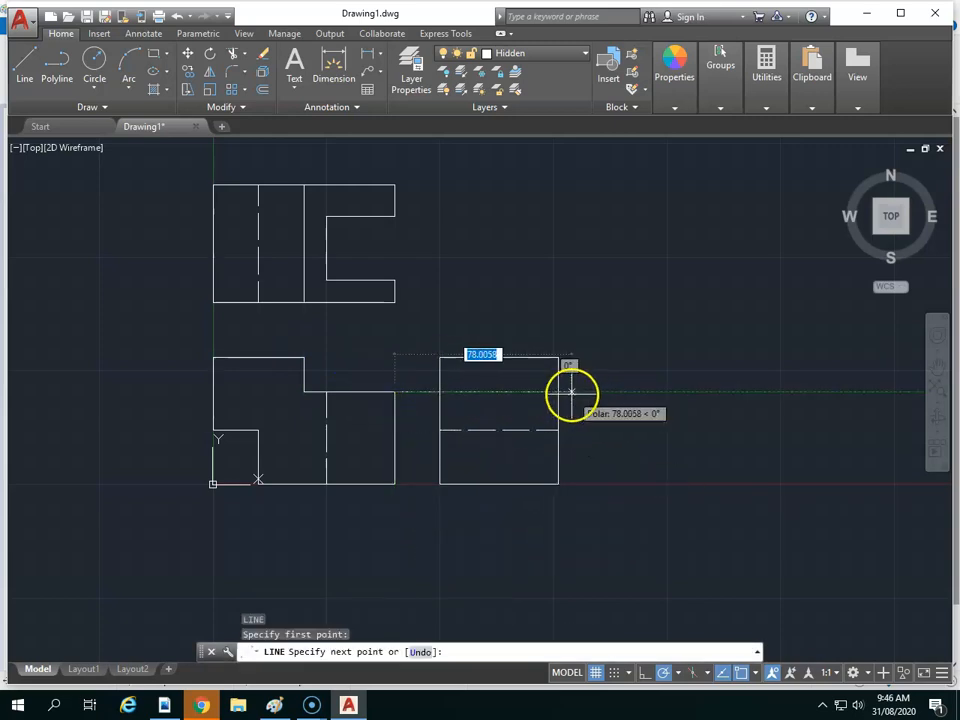
click(572, 392)
key(Escape)
Put the horizontal projection line crossing the side view on the Thick Dark Solid layer
drag(500, 412, 489, 384)
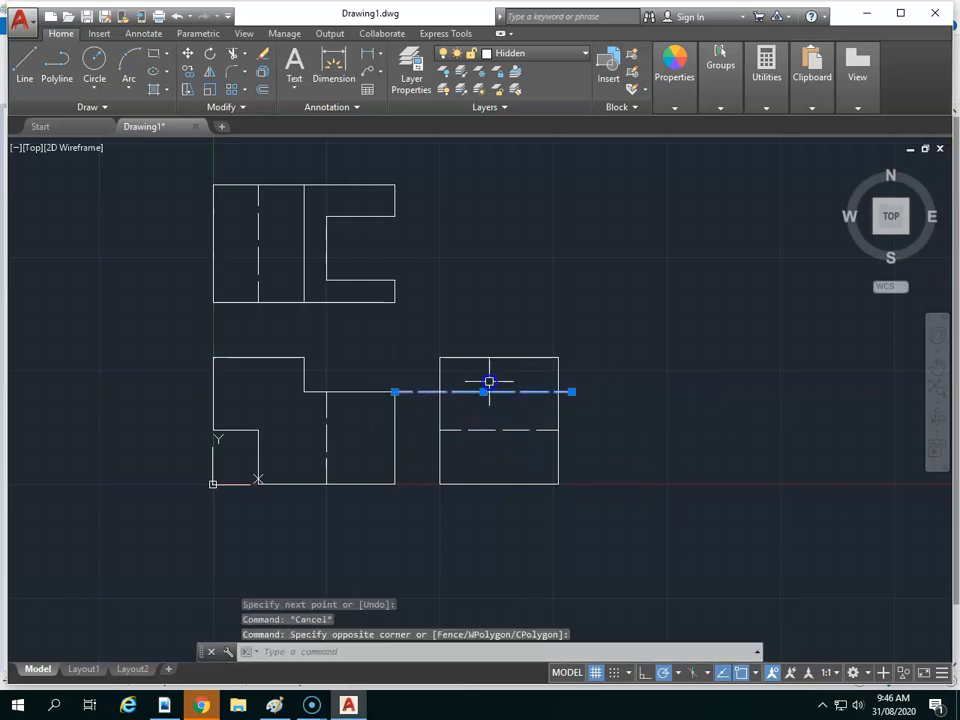
click(545, 55)
click(533, 107)
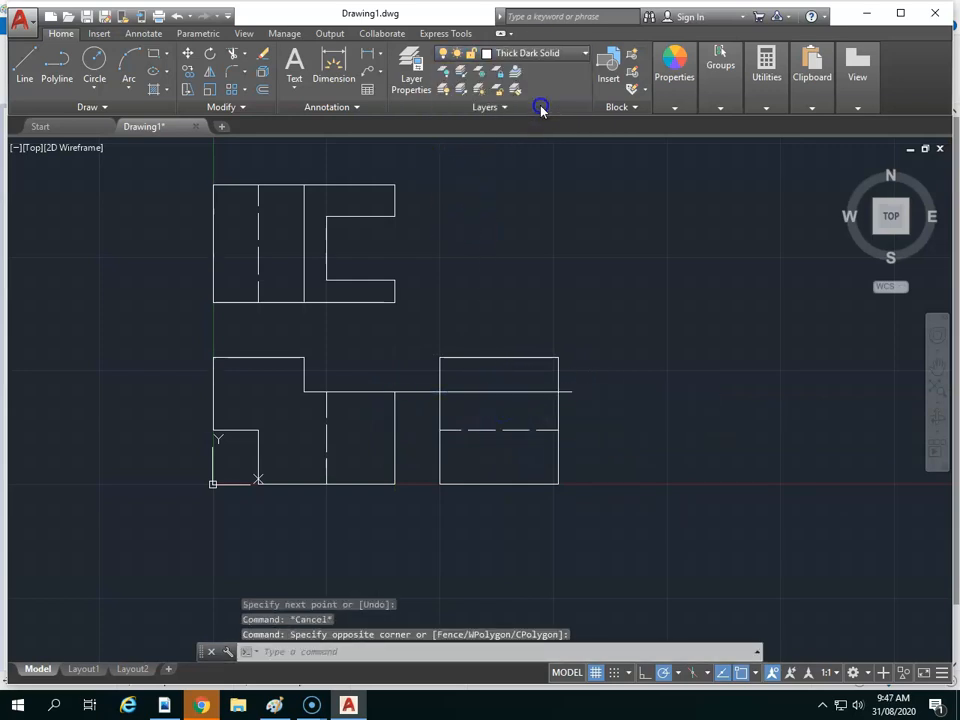
key(Escape)
Make Thick Dark Solid the current layer in the layer properties
click(411, 68)
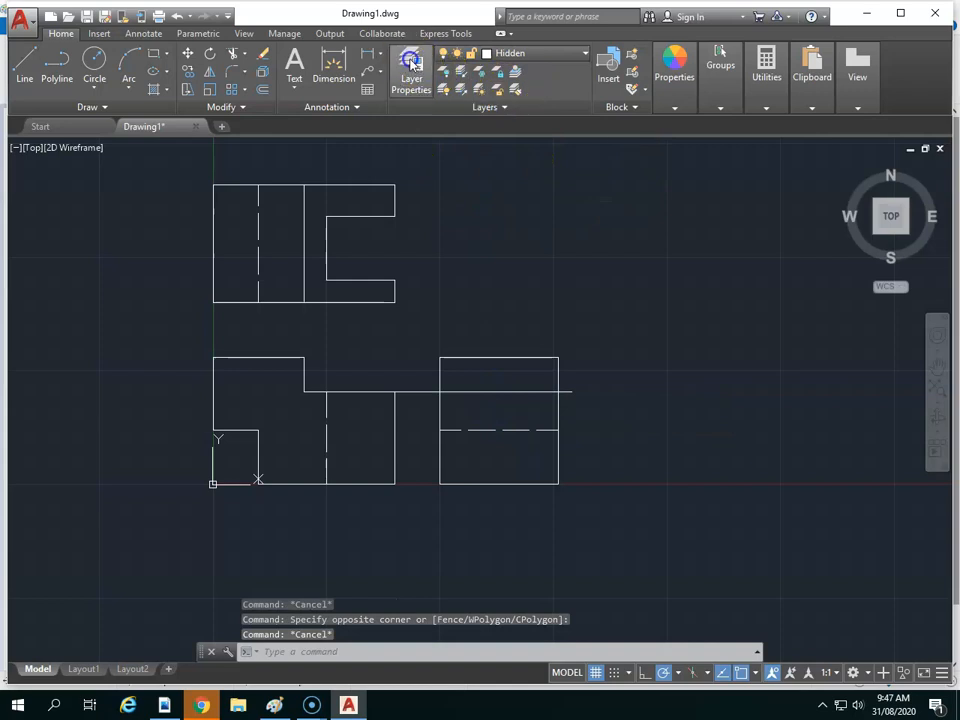
double_click(459, 245)
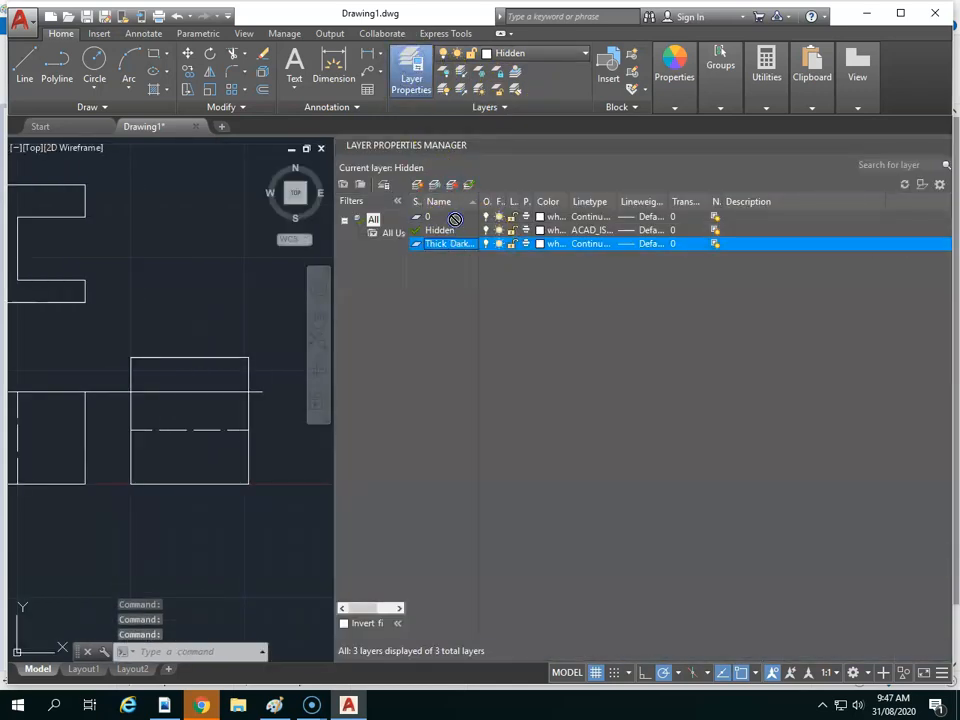
click(437, 231)
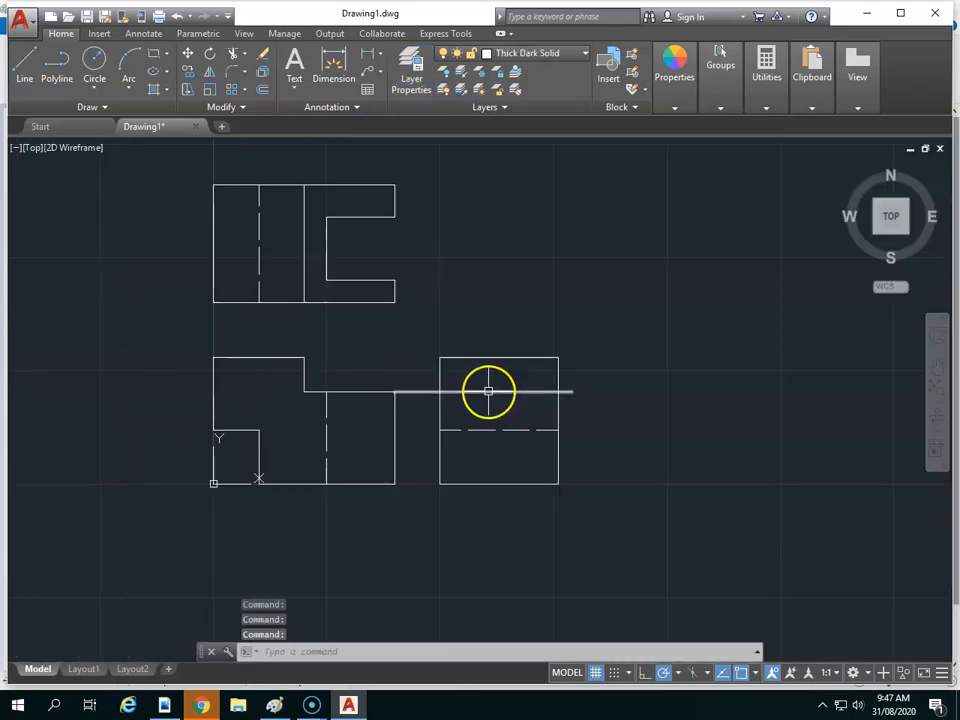
Trim the horizontal projection line outside the side view, using the side view's rectangle as the cutting edge
text(tr)
key(Return)
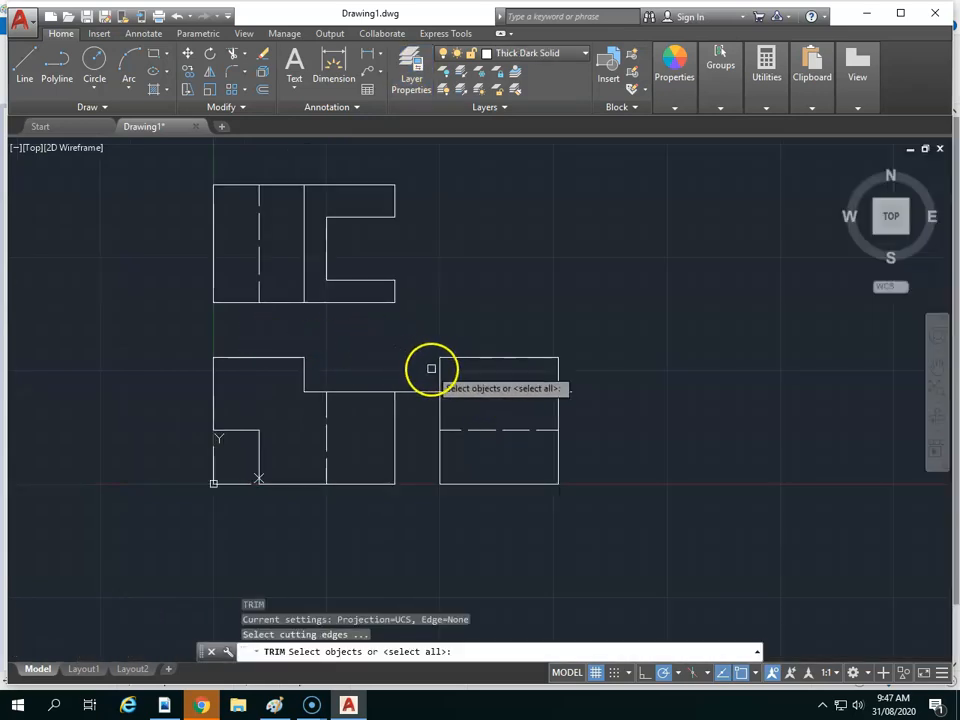
click(439, 374)
key(Return)
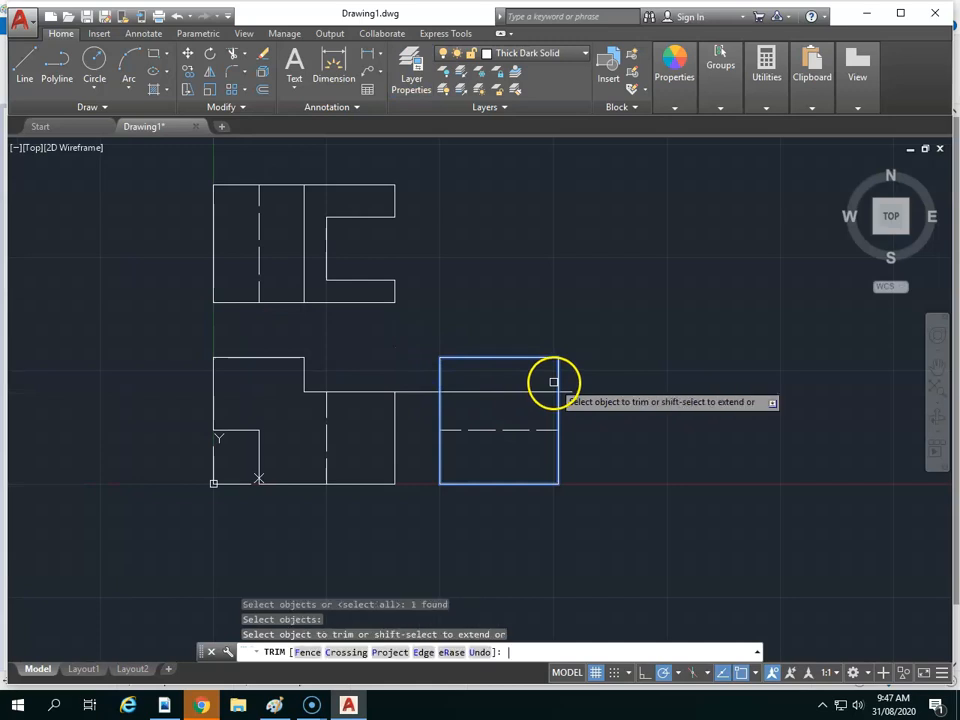
click(410, 390)
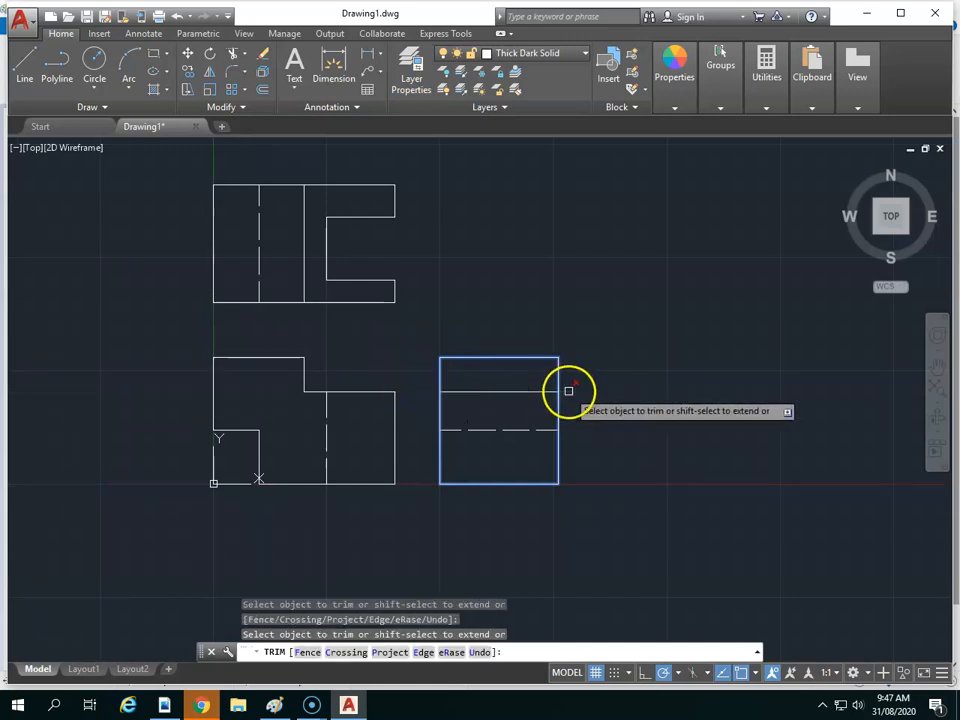
click(570, 391)
key(Escape)
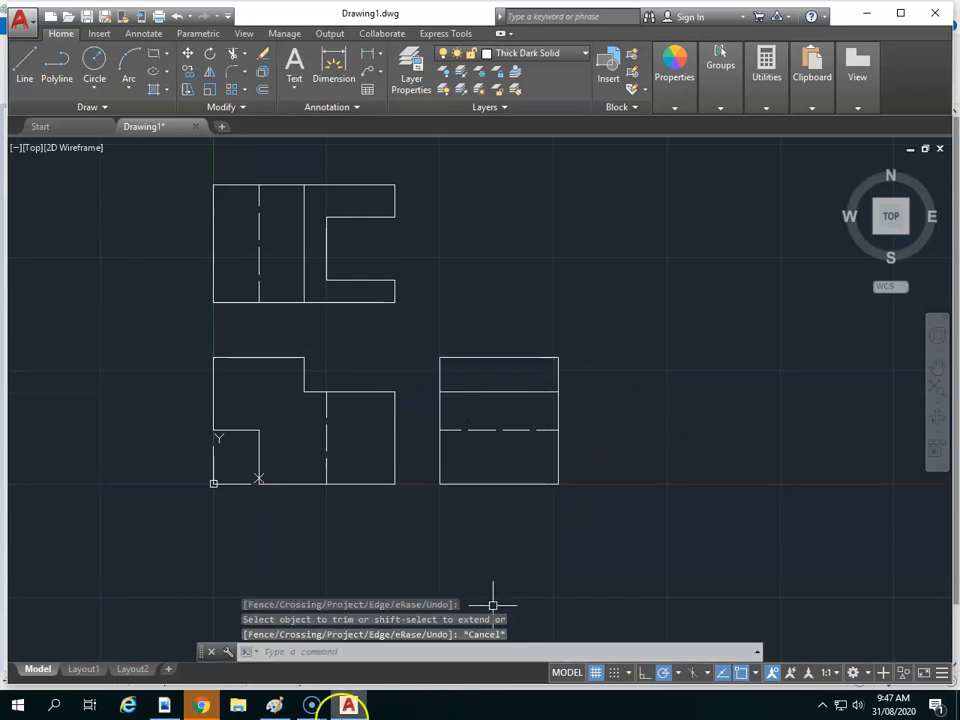
Consult the Paint reference sketch and draw a vertical line along the side view's left edge from the solid horizontal line to the bottom corner
click(274, 706)
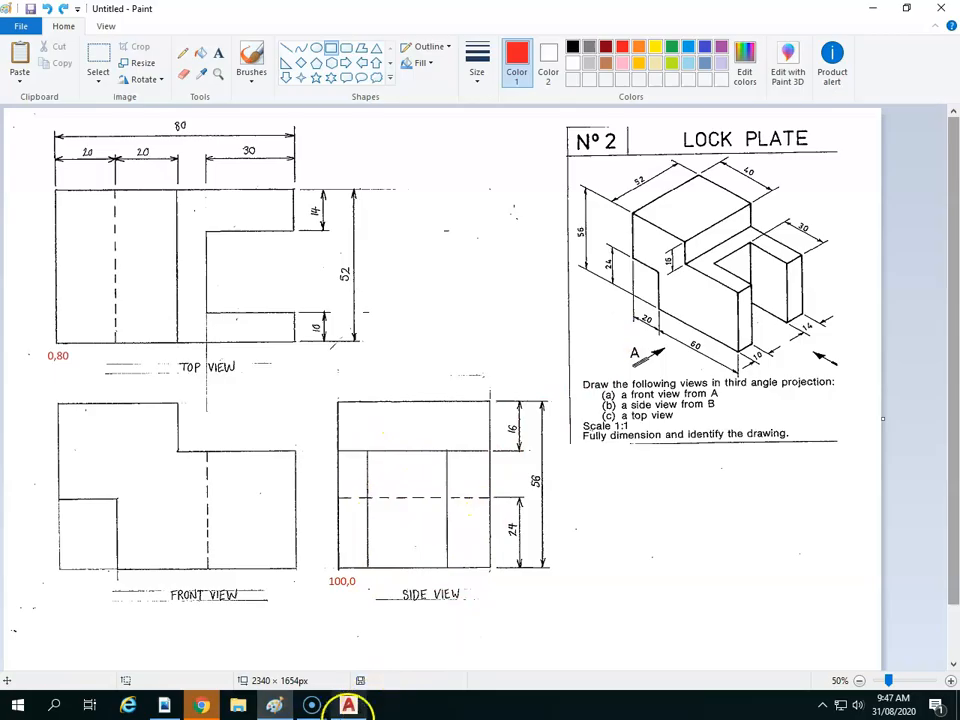
click(348, 706)
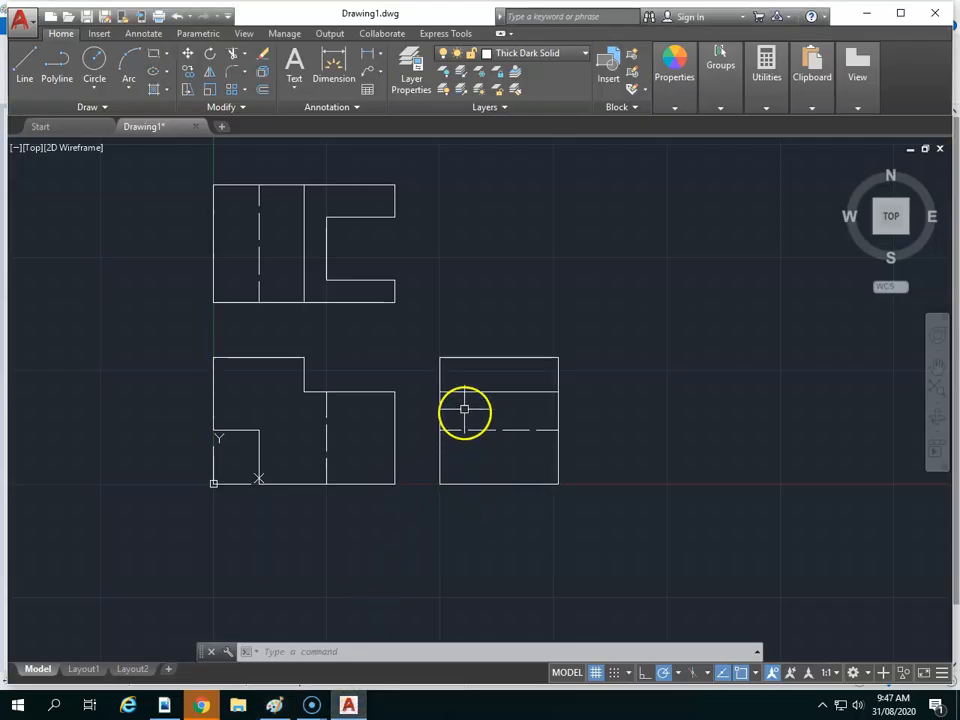
text(l)
key(Return)
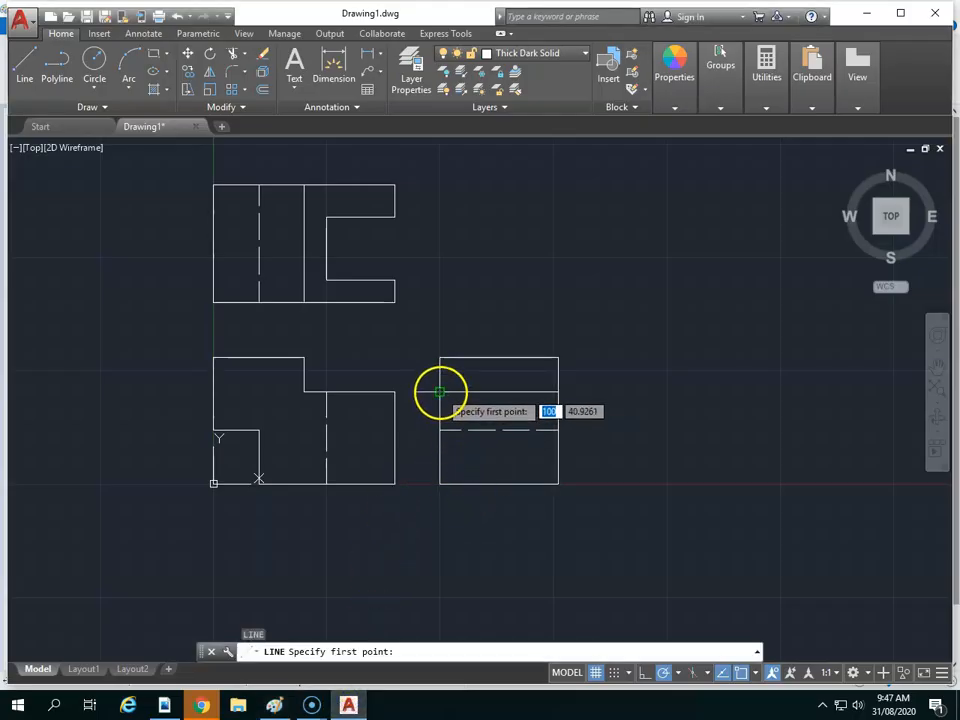
click(439, 391)
click(439, 484)
key(Escape)
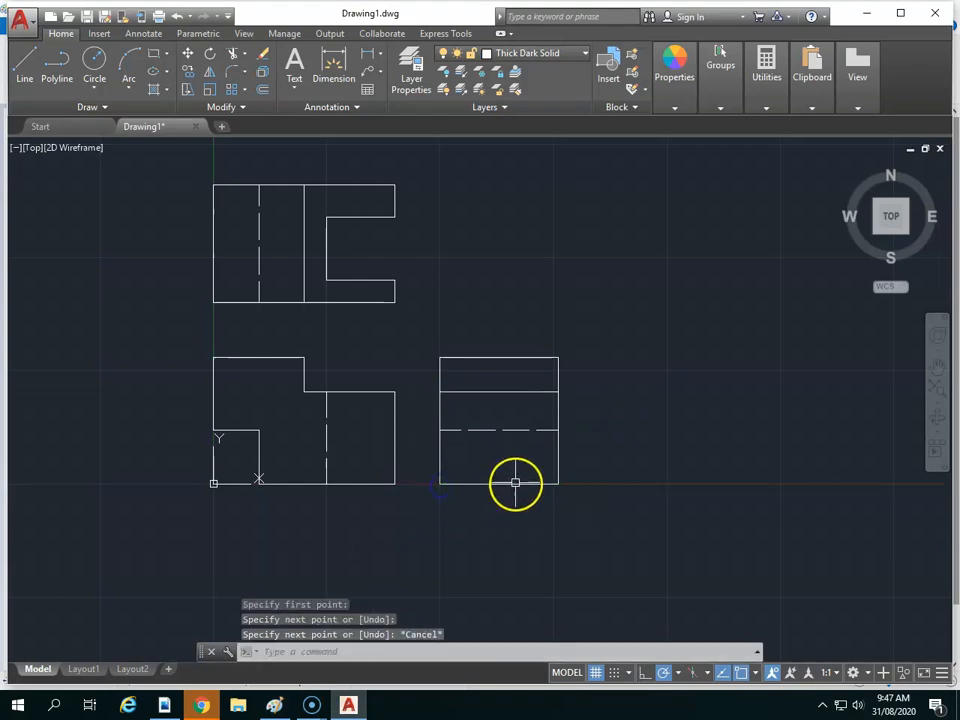
Offset the new vertical line 10 mm into the side view and erase the original line on the left edge
text(o)
key(Return)
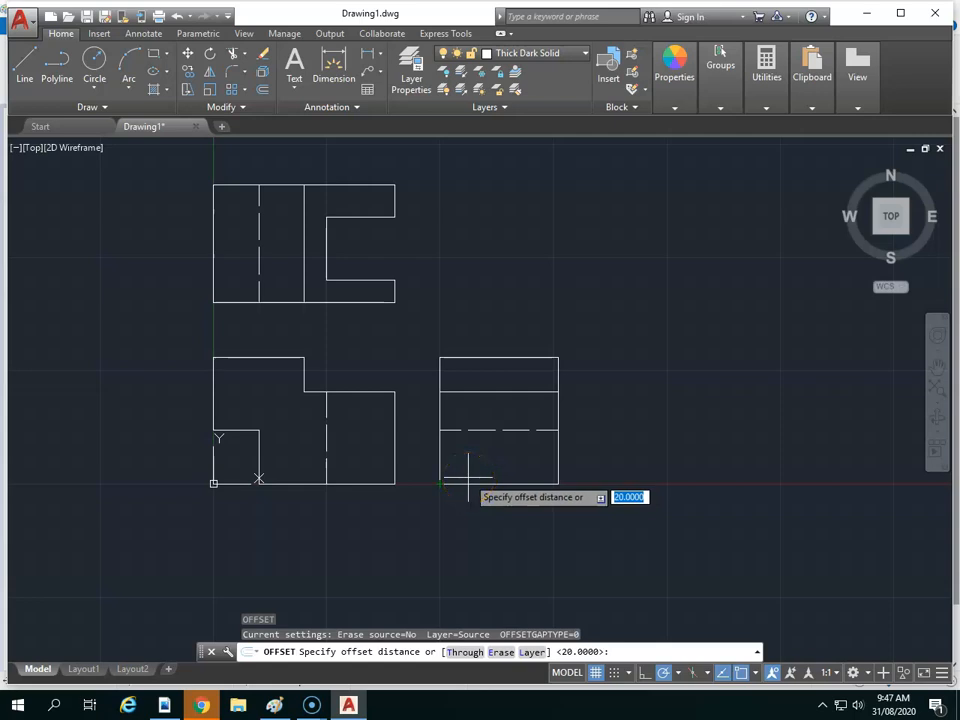
key(Return)
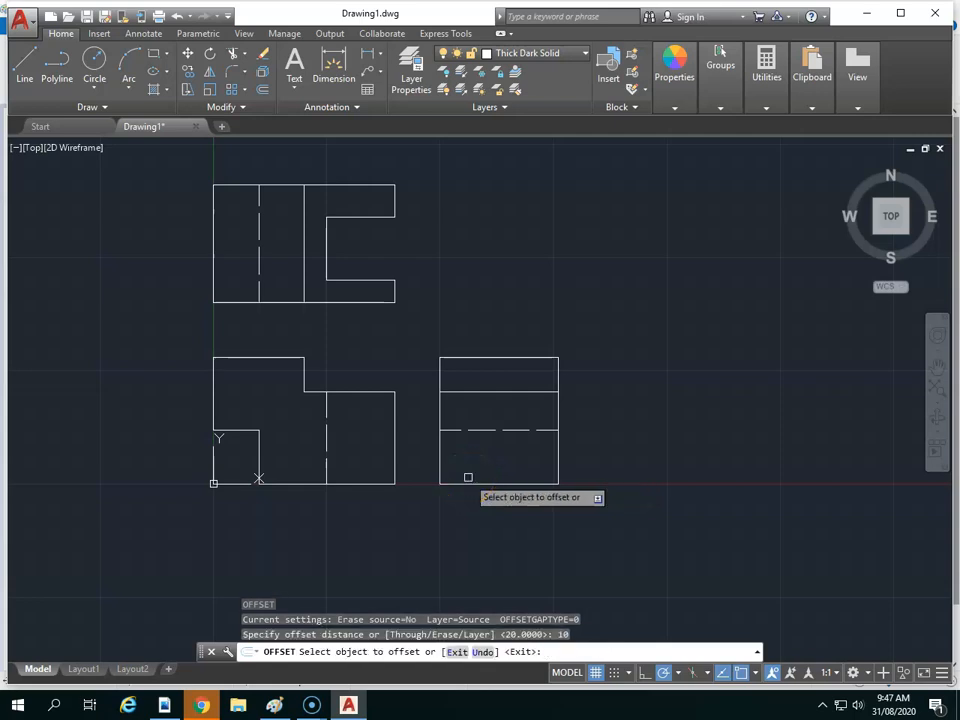
click(440, 460)
click(585, 471)
key(Escape)
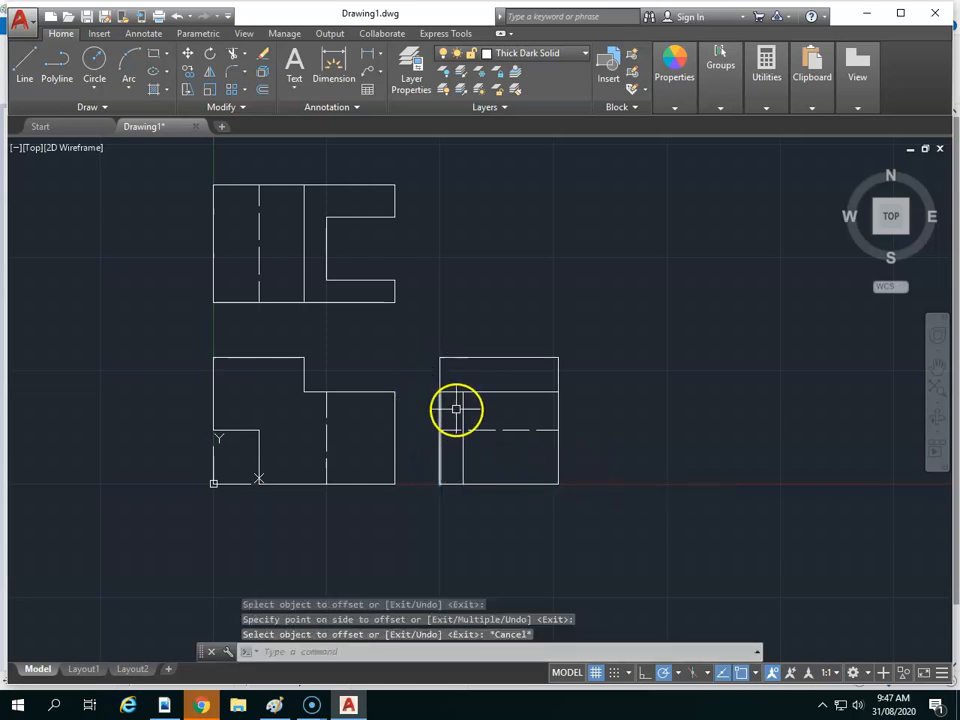
click(440, 403)
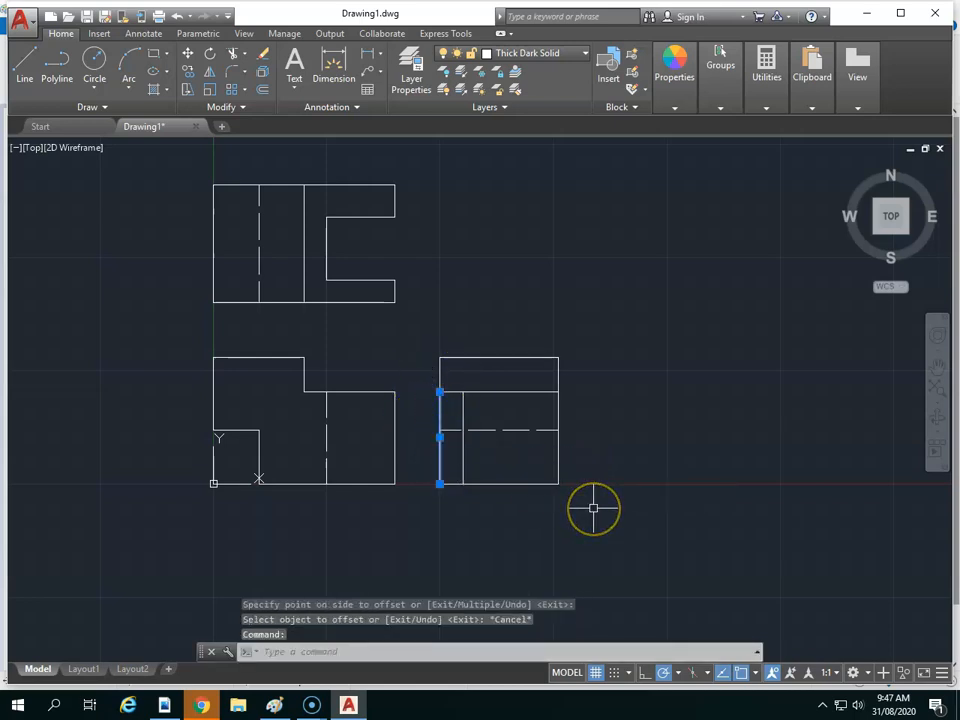
key(Delete)
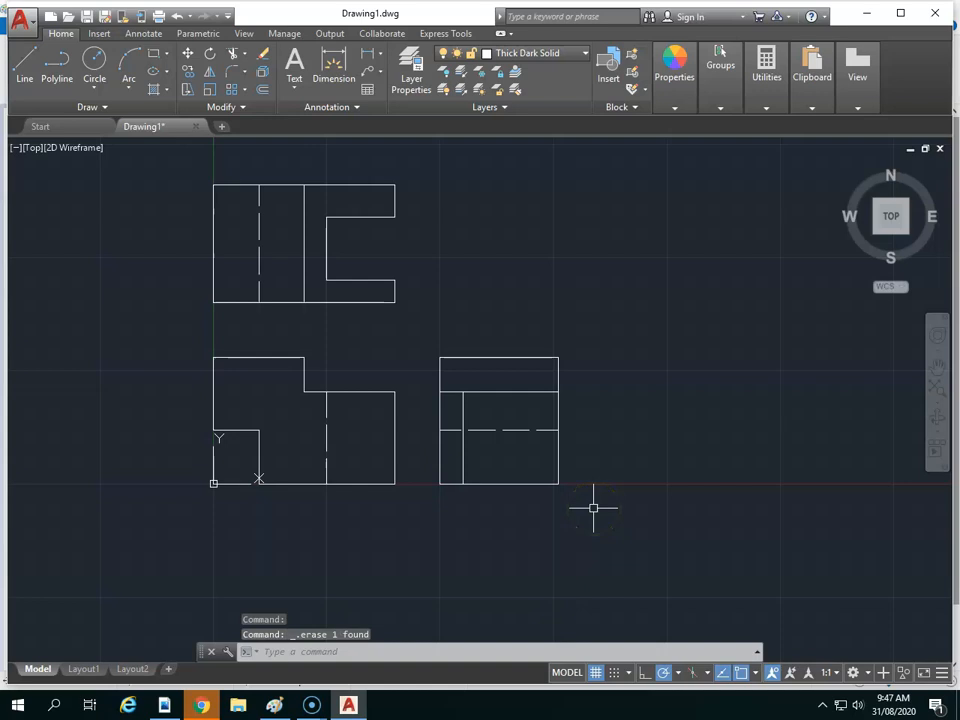
Undo the last erase, the 10 mm offset and the vertical line in the side view
key(ctrl+z)
key(ctrl+z)
key(ctrl+z)
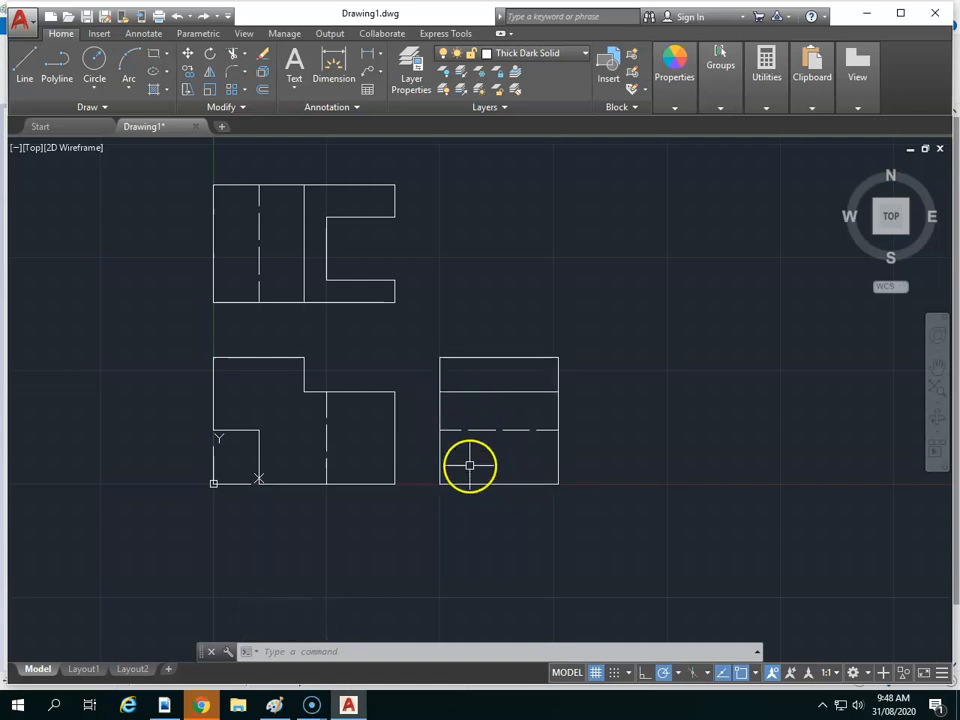
Draw a vertical line from the side view's lower left corner up to the solid horizontal line
text(l)
key(Return)
click(439, 484)
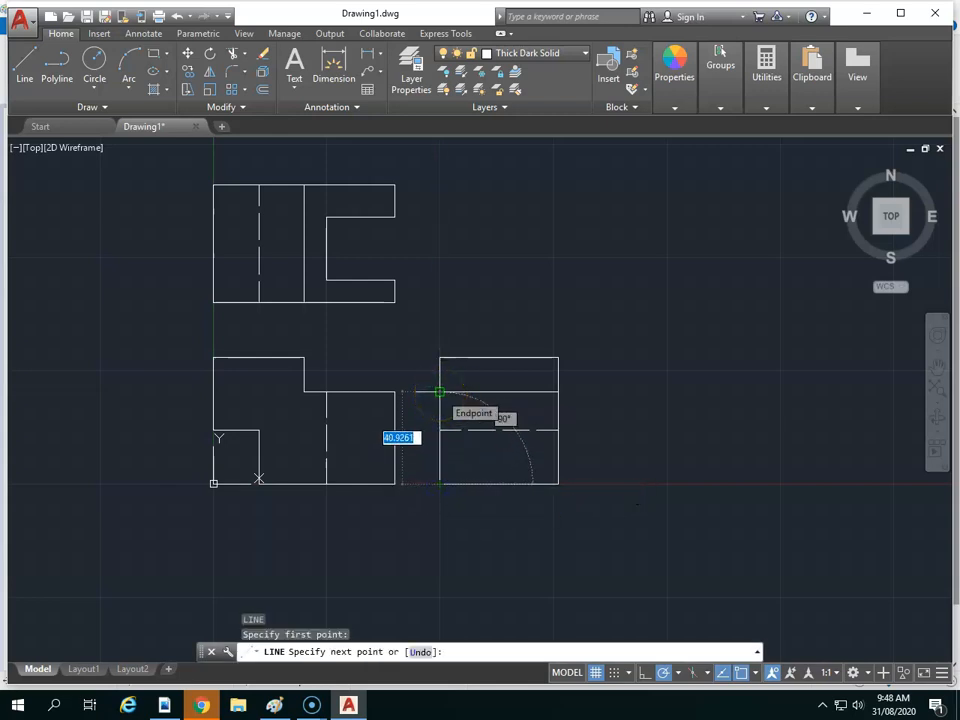
click(439, 391)
key(Escape)
Move the short vertical line on the side view's left edge 10 mm to the right
text(m)
key(Return)
click(442, 459)
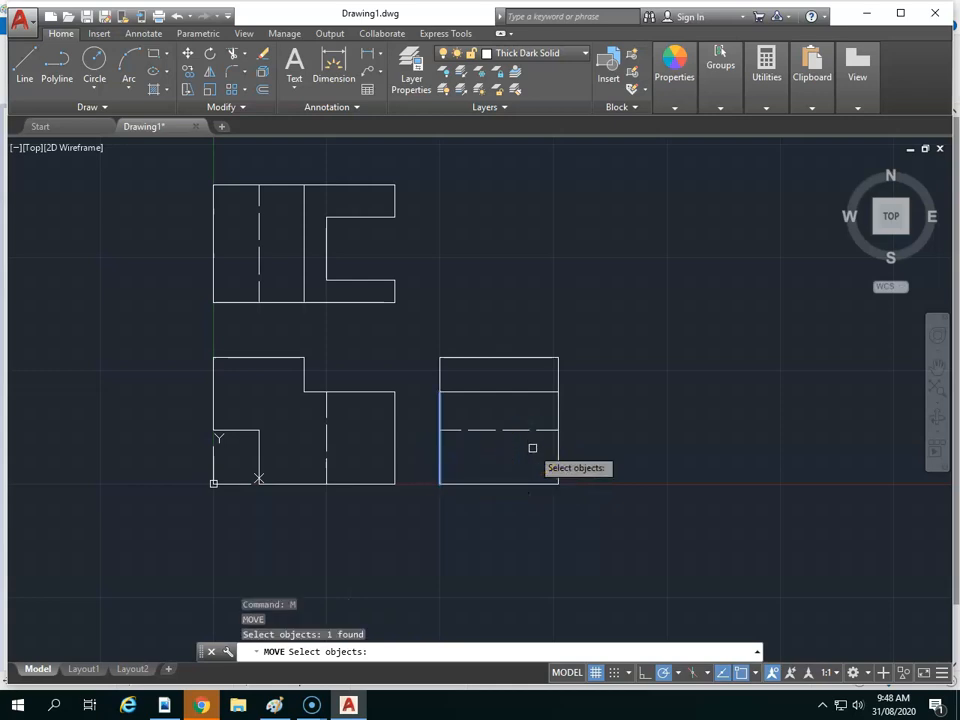
key(Return)
click(439, 484)
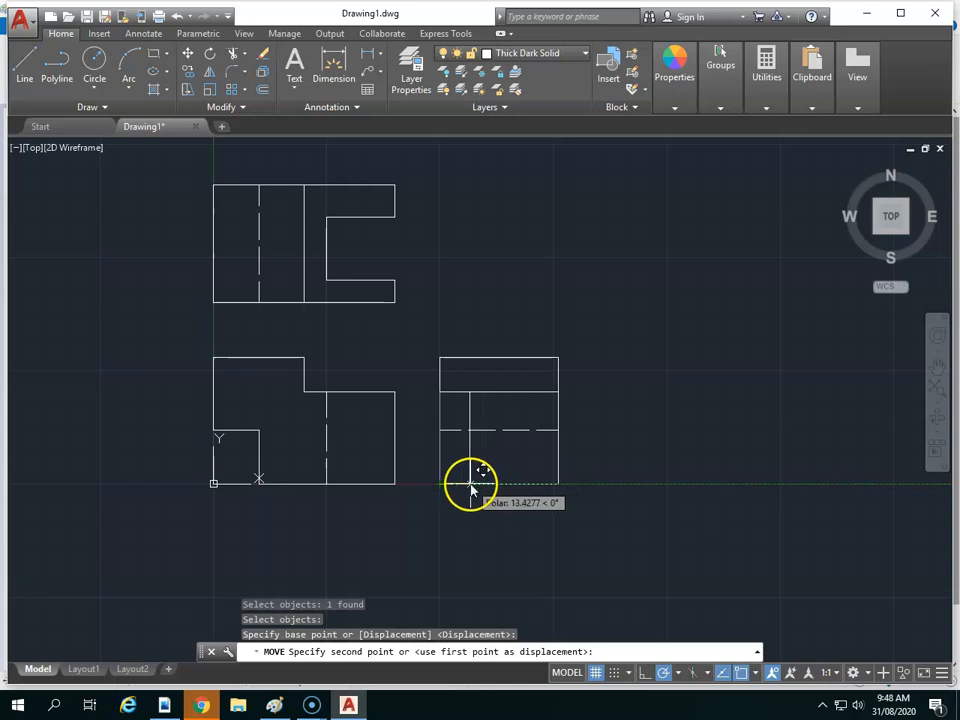
text(10)
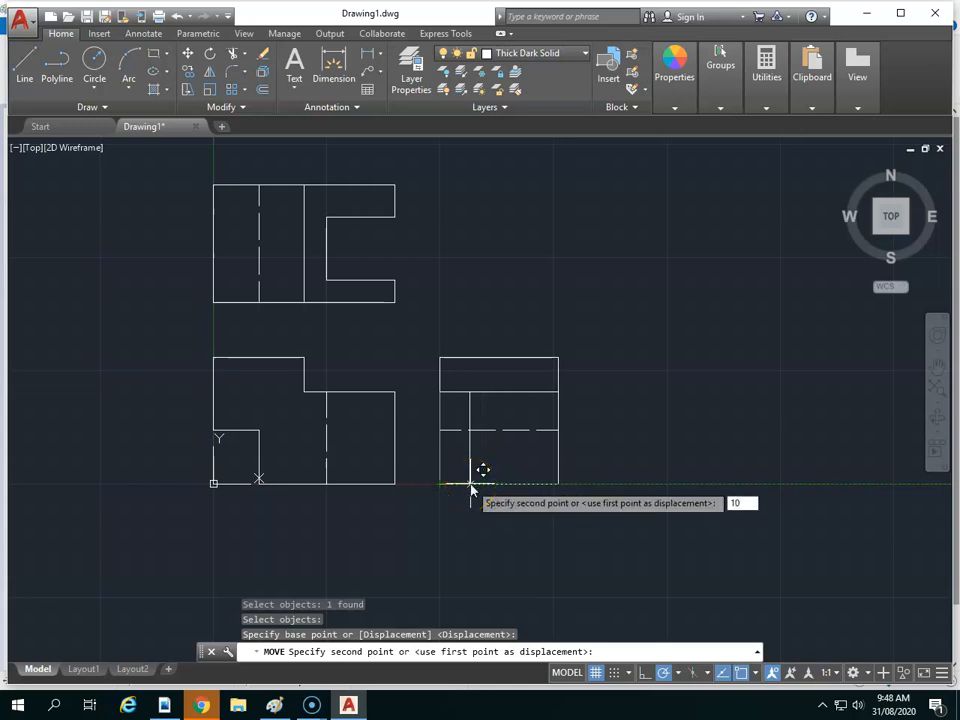
key(Return)
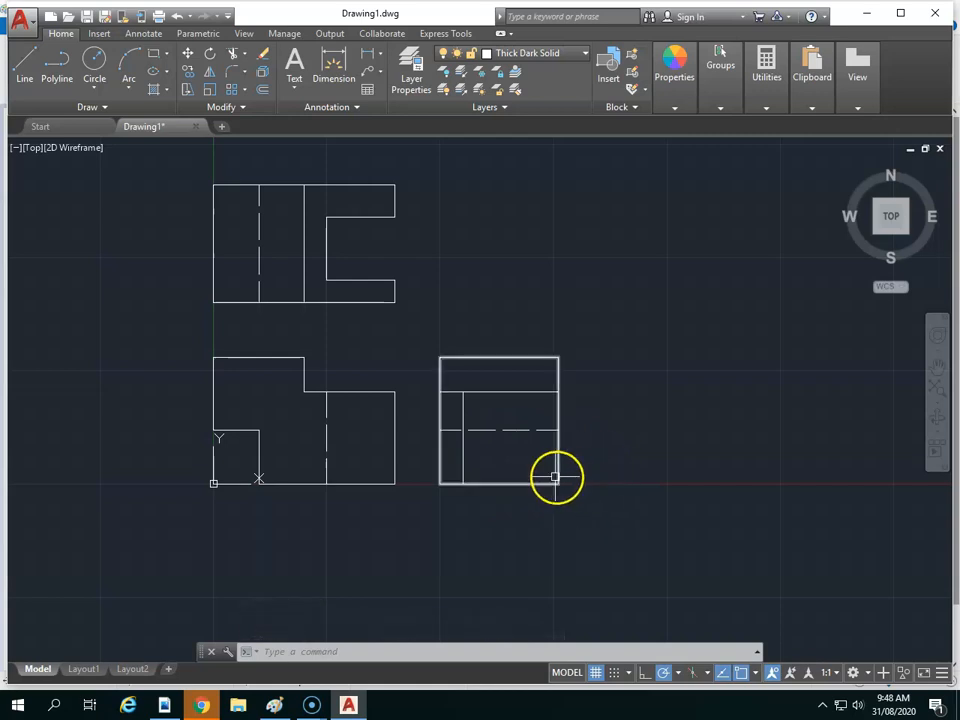
Draw a line 14 mm left from the side view's lower right corner and continue it vertically up to the solid horizontal line
text(l)
key(Return)
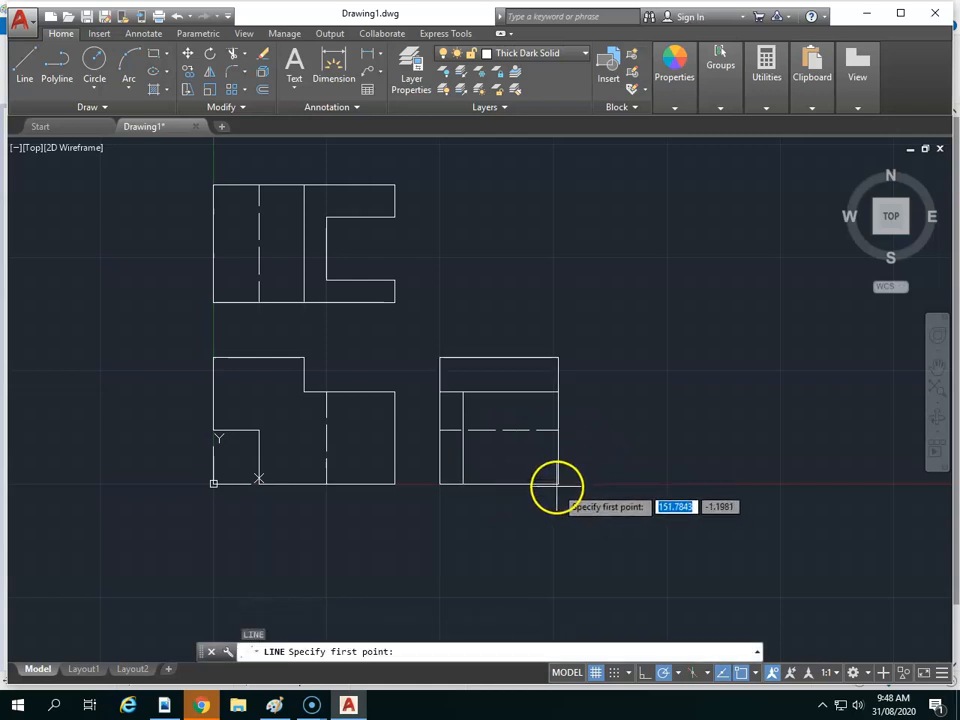
click(558, 484)
text(14)
key(Return)
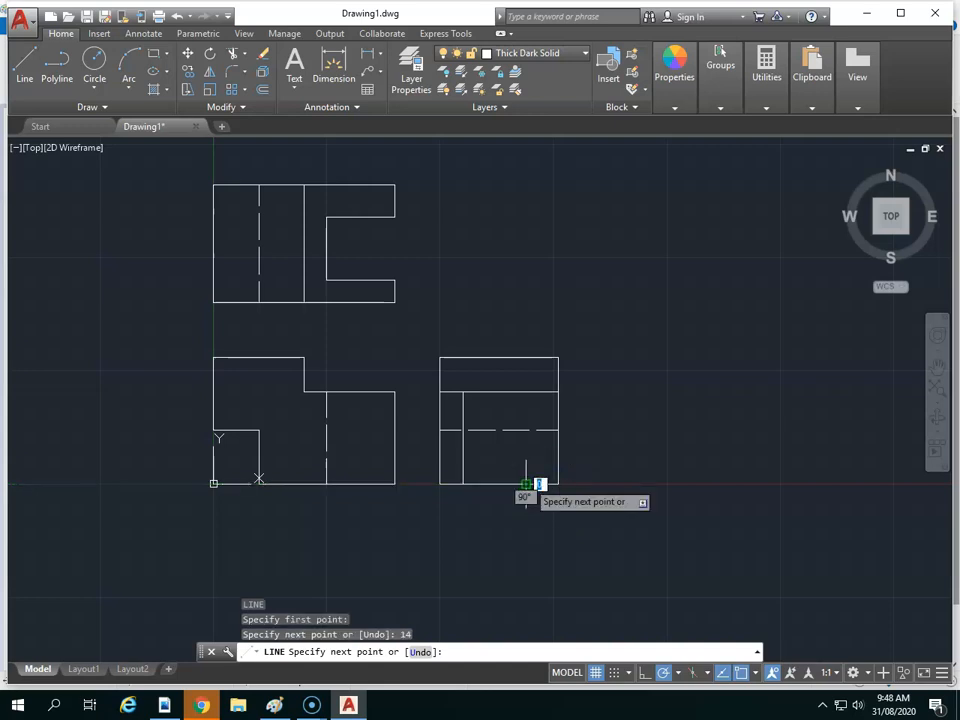
click(526, 391)
key(Escape)
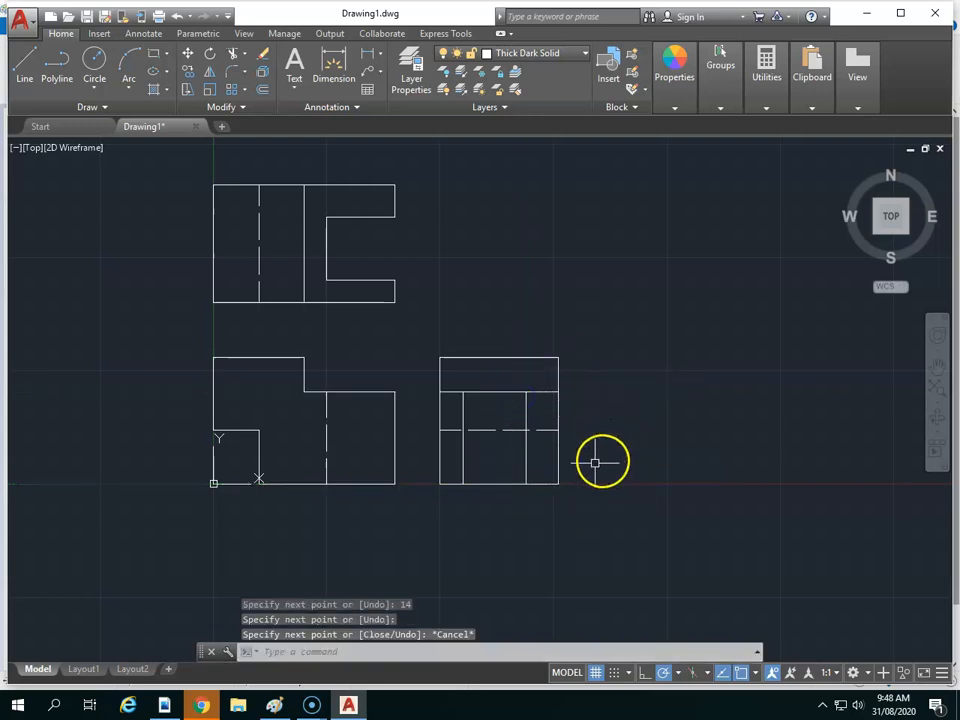
text(e)
key(Return)
click(548, 485)
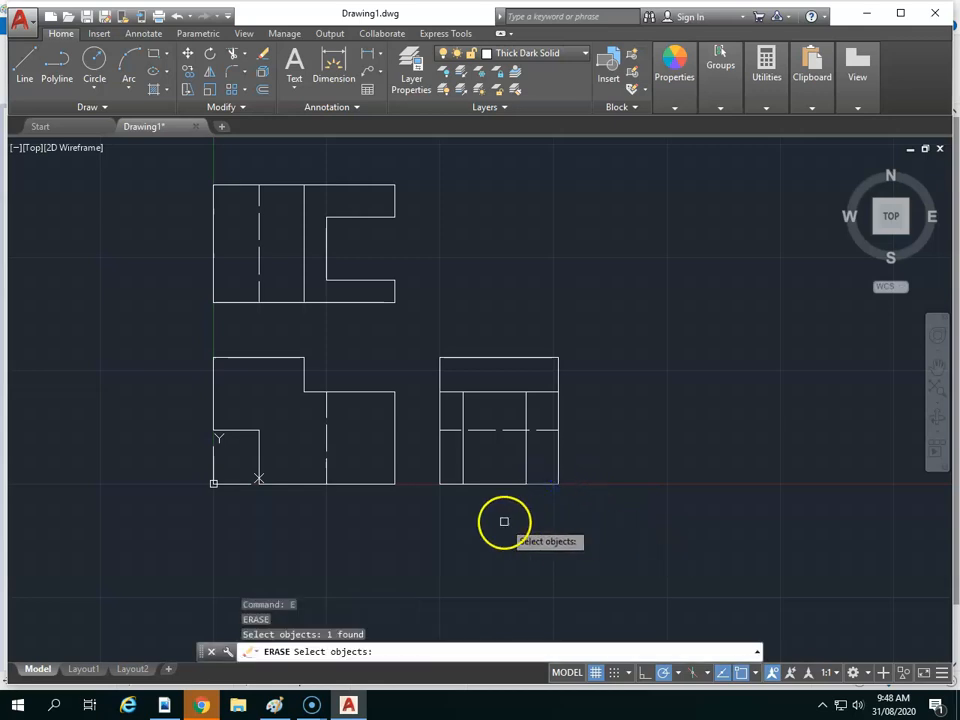
key(Escape)
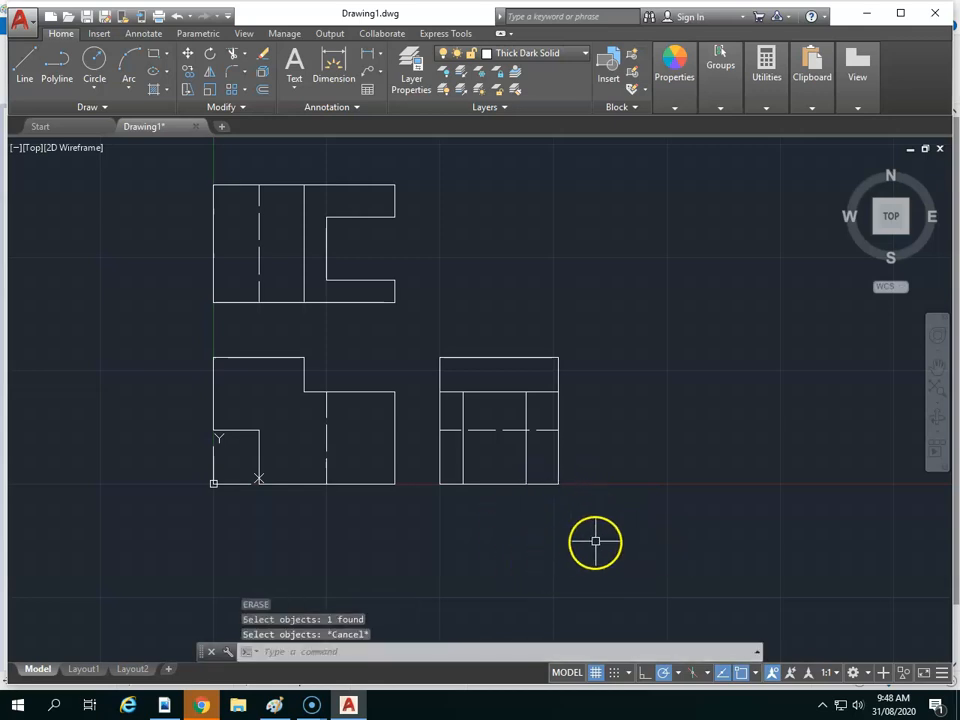
Erase the 14 mm horizontal construction segment on the side view's bottom edge
click(545, 485)
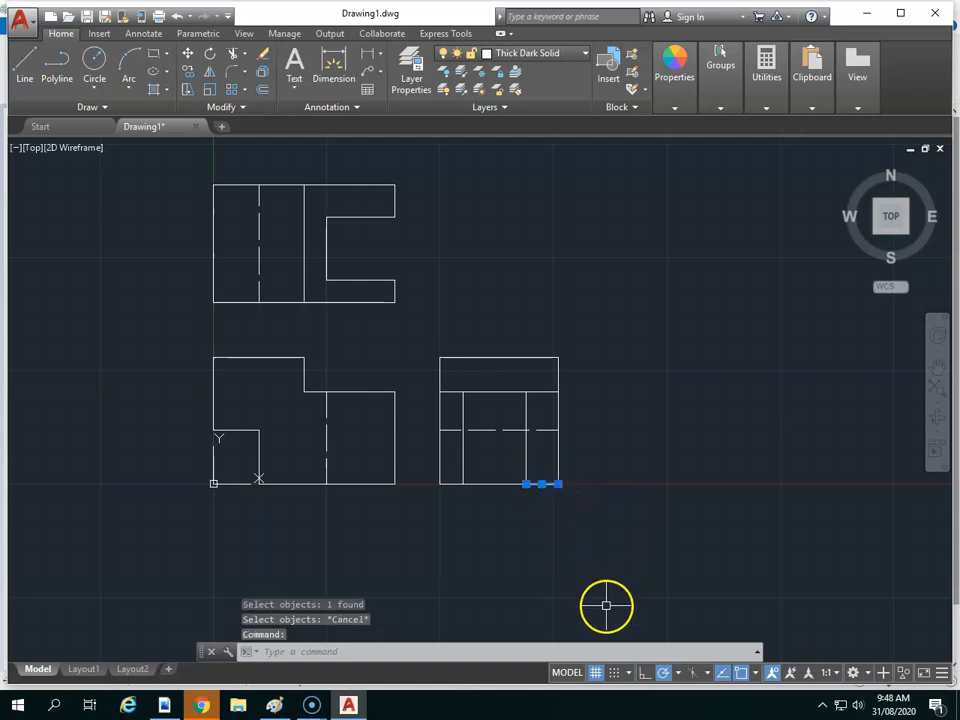
text(e)
key(Return)
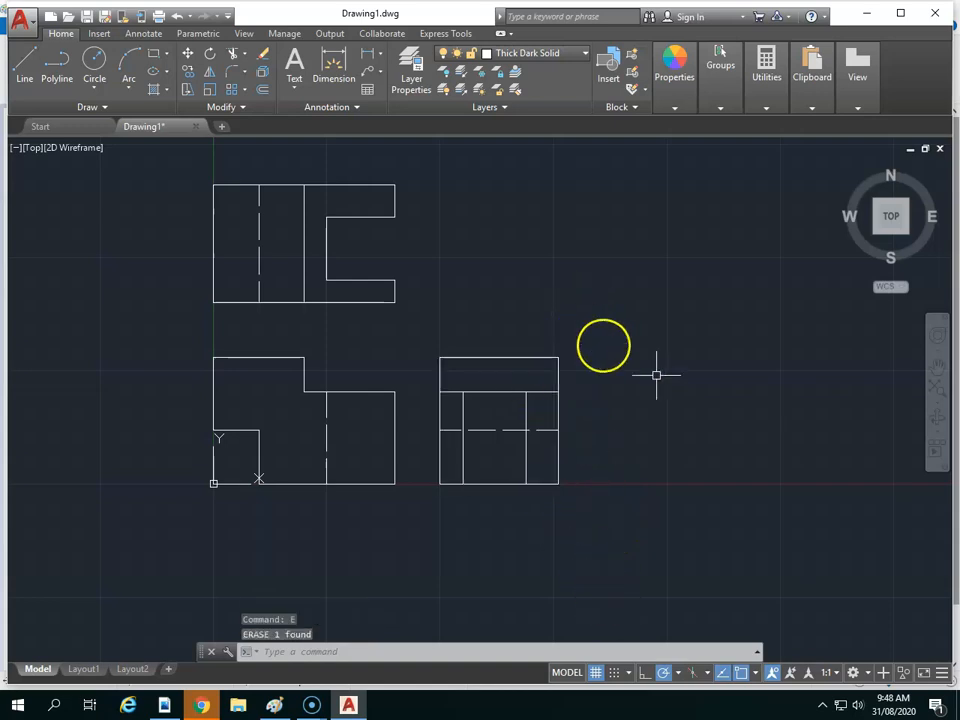
Check the Paint reference sketch and dimension the top view's overall width, placing the dimension line 20 mm above its upper edge
click(349, 706)
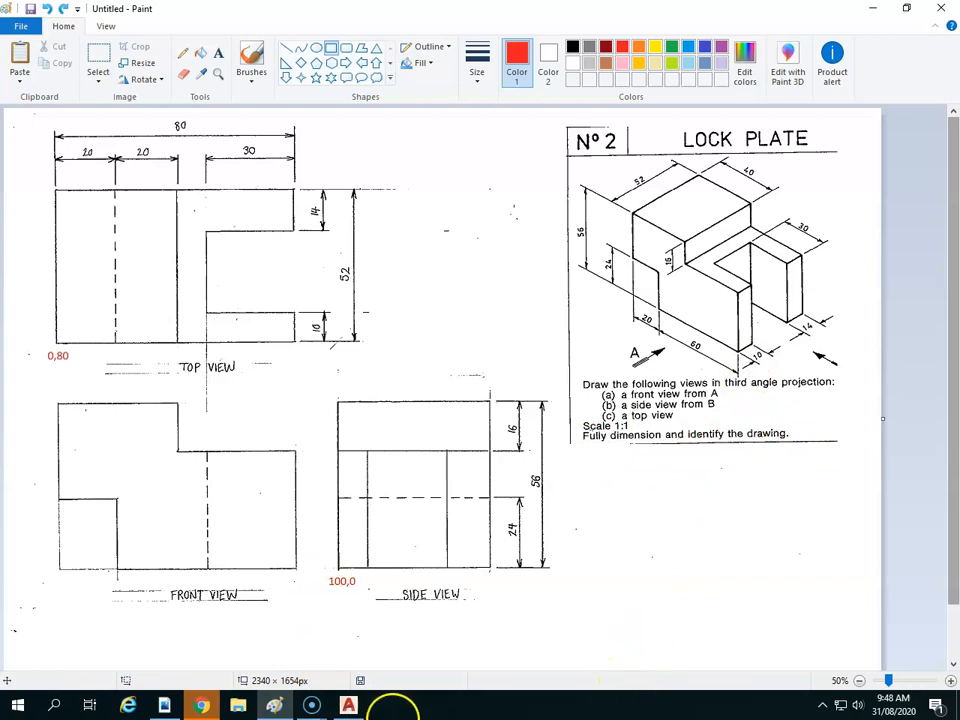
click(349, 706)
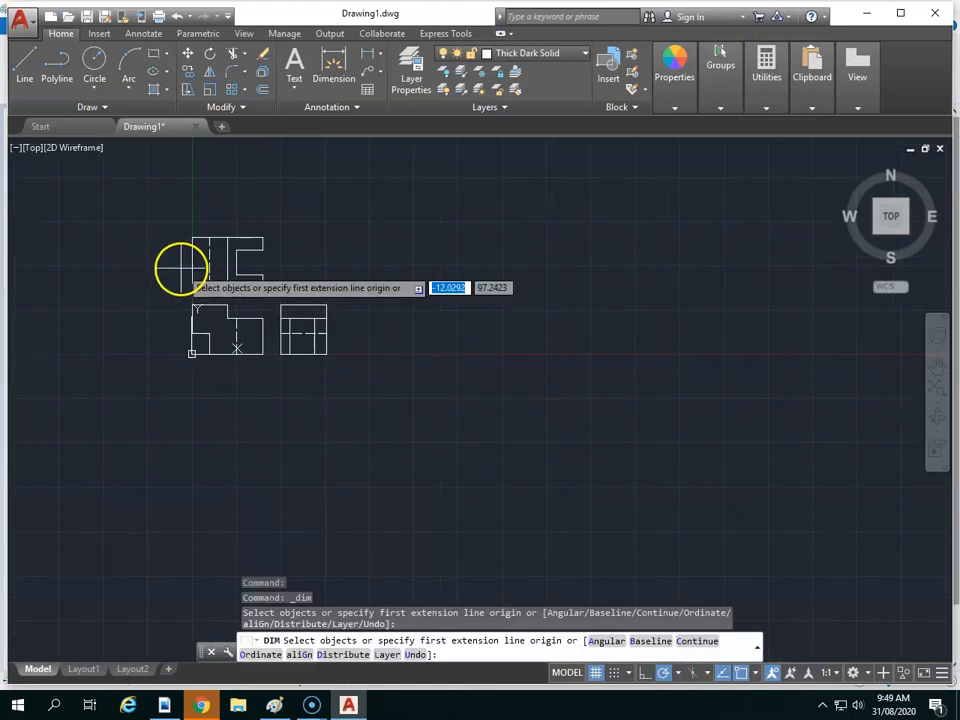
scroll(180, 268, up, 6)
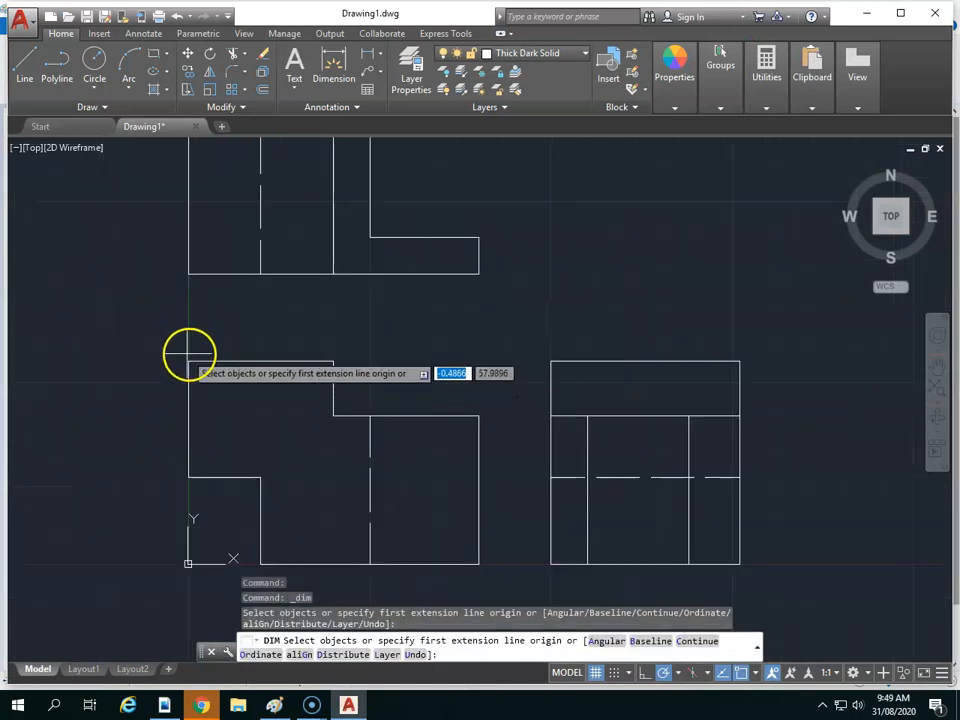
scroll(221, 324, down, 2)
scroll(191, 167, down, 5)
scroll(180, 158, up, 5)
scroll(180, 158, up, 2)
click(255, 266)
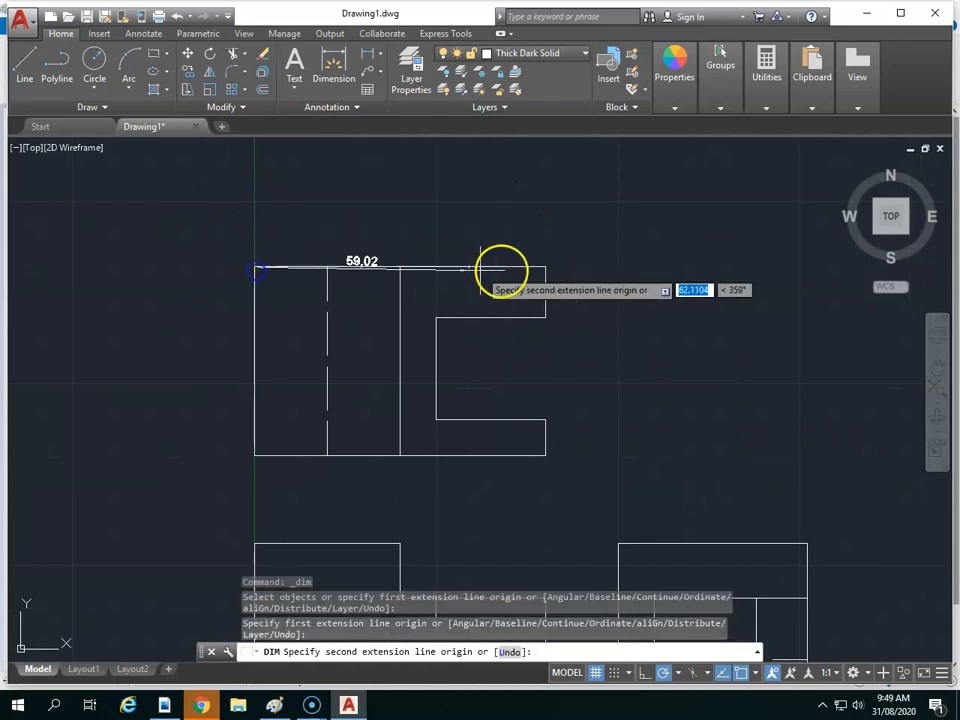
click(545, 266)
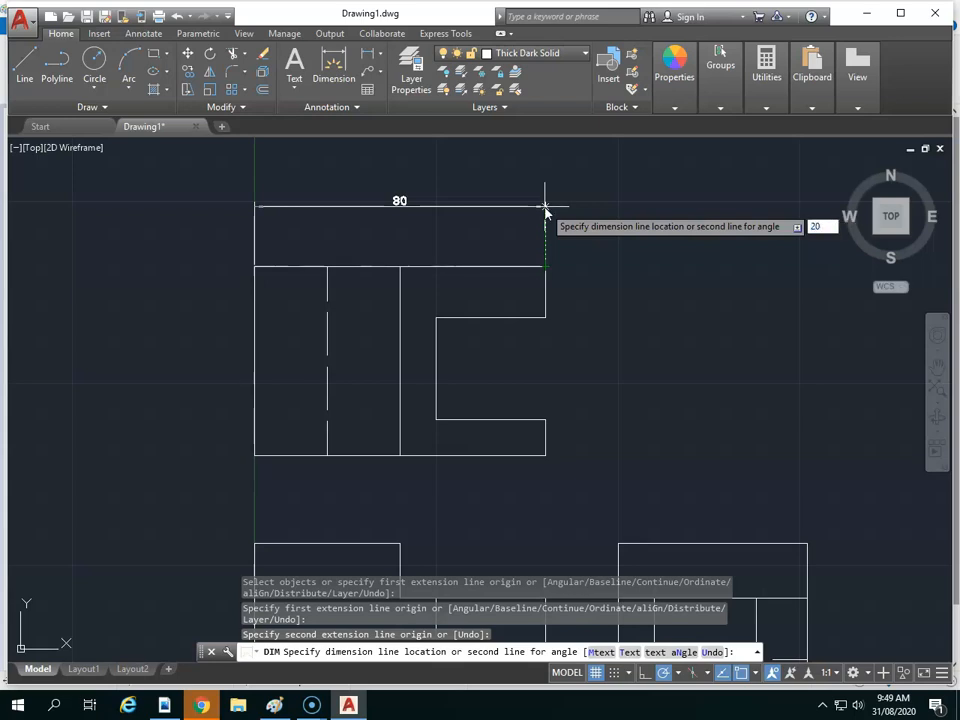
key(Return)
key(Return)
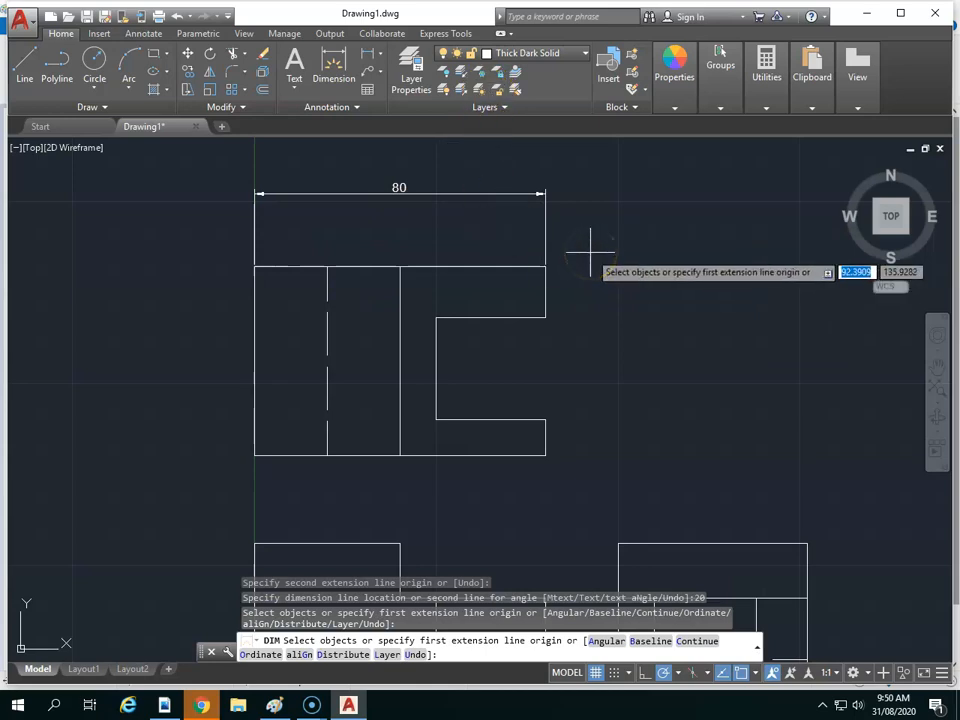
Create a new dimension style named LP ISO-25, starting from ISO-25 and used for all dimensions
click(347, 107)
click(348, 127)
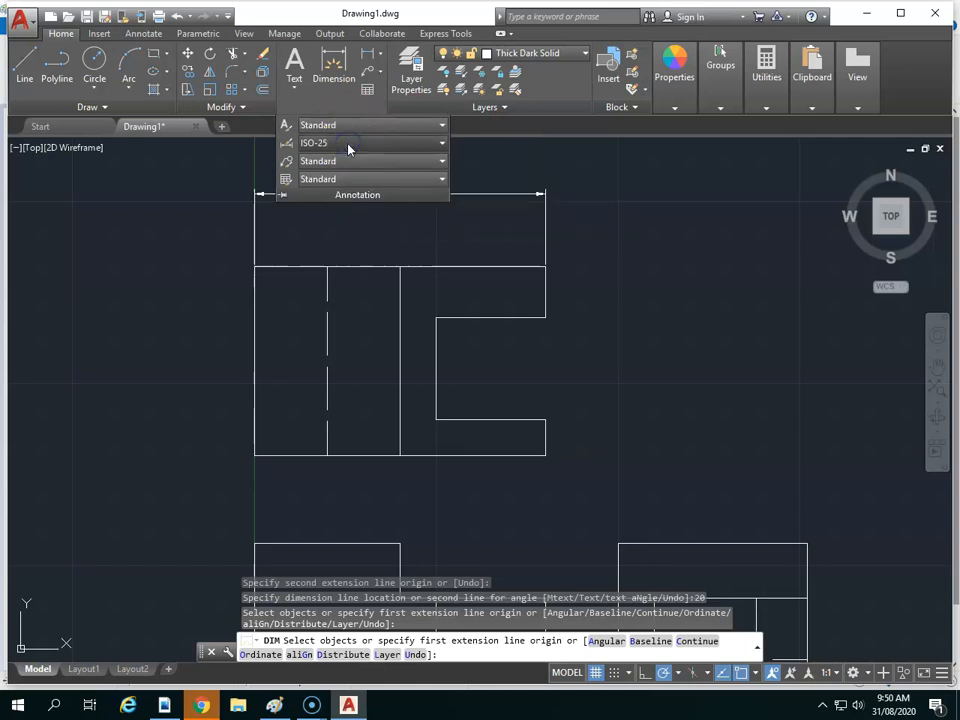
click(442, 142)
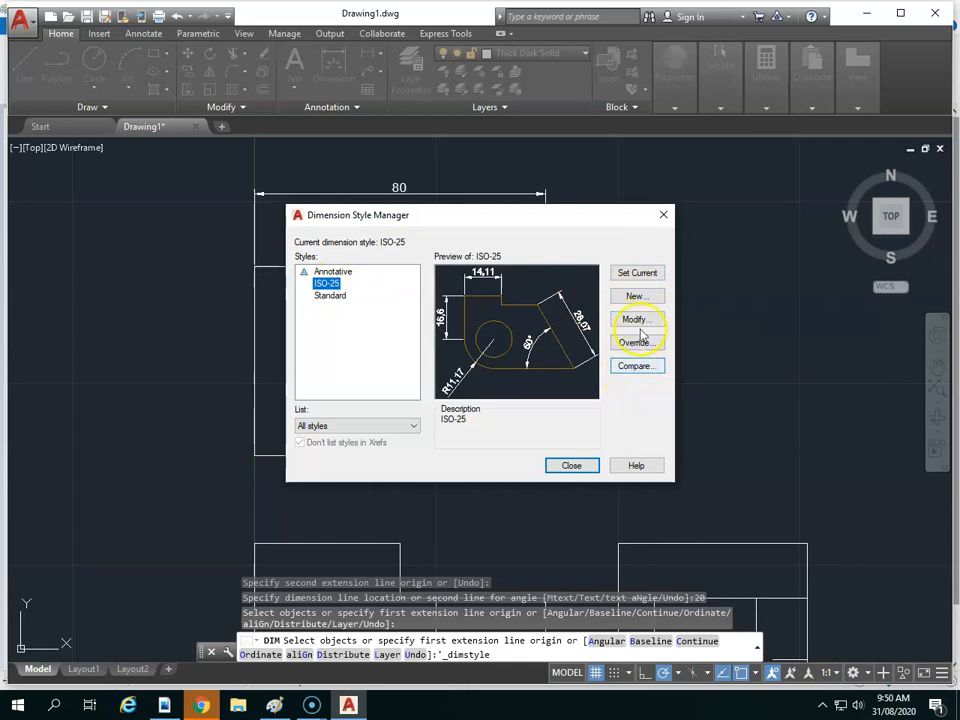
click(636, 297)
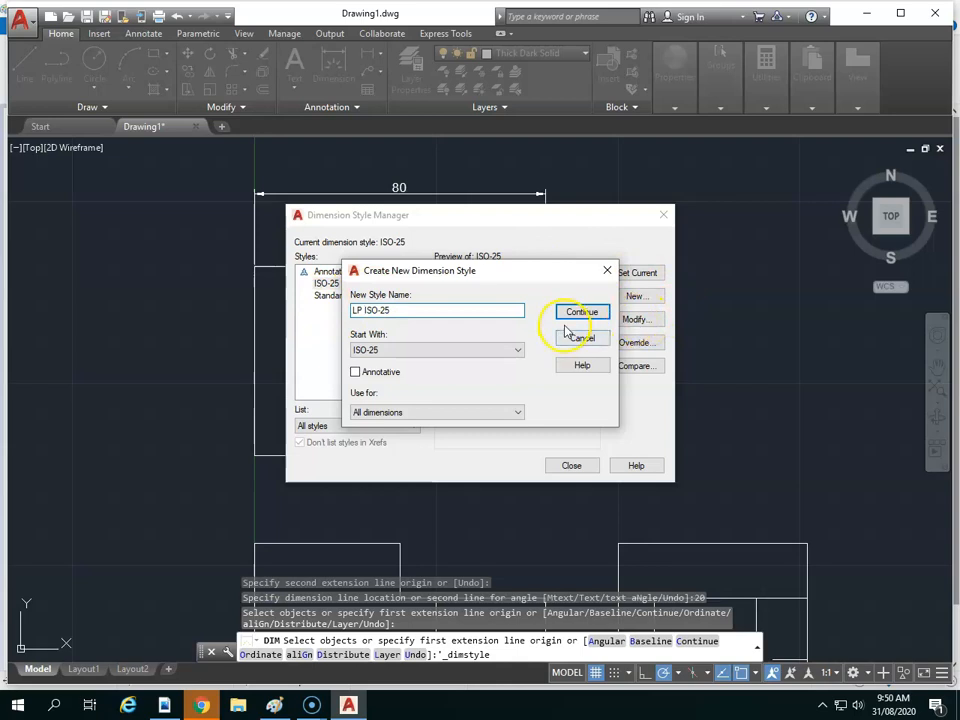
click(473, 352)
click(452, 374)
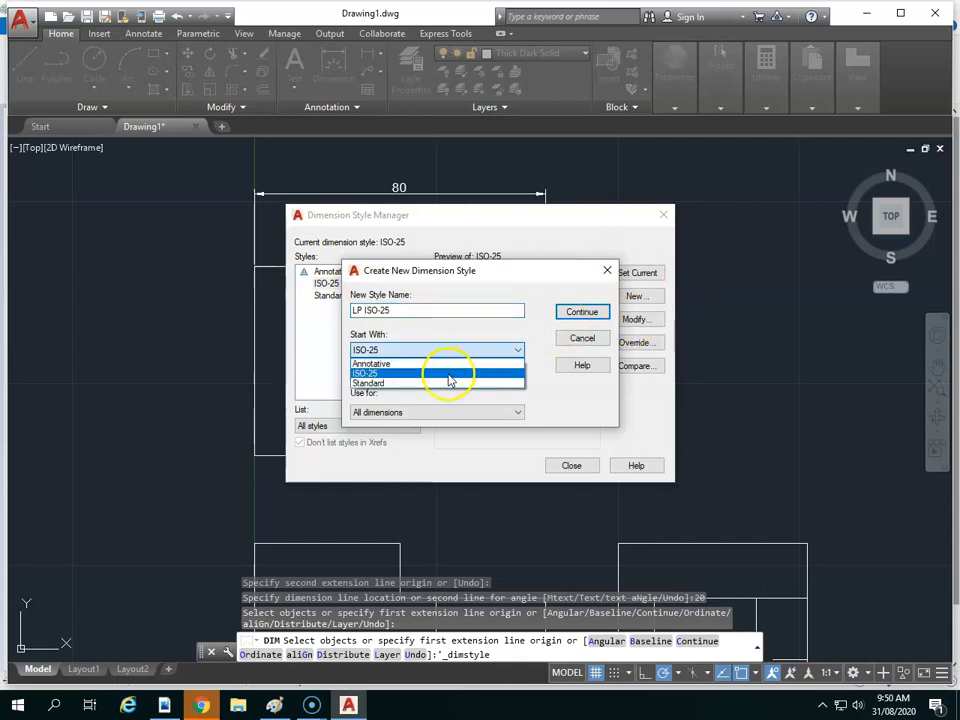
click(598, 313)
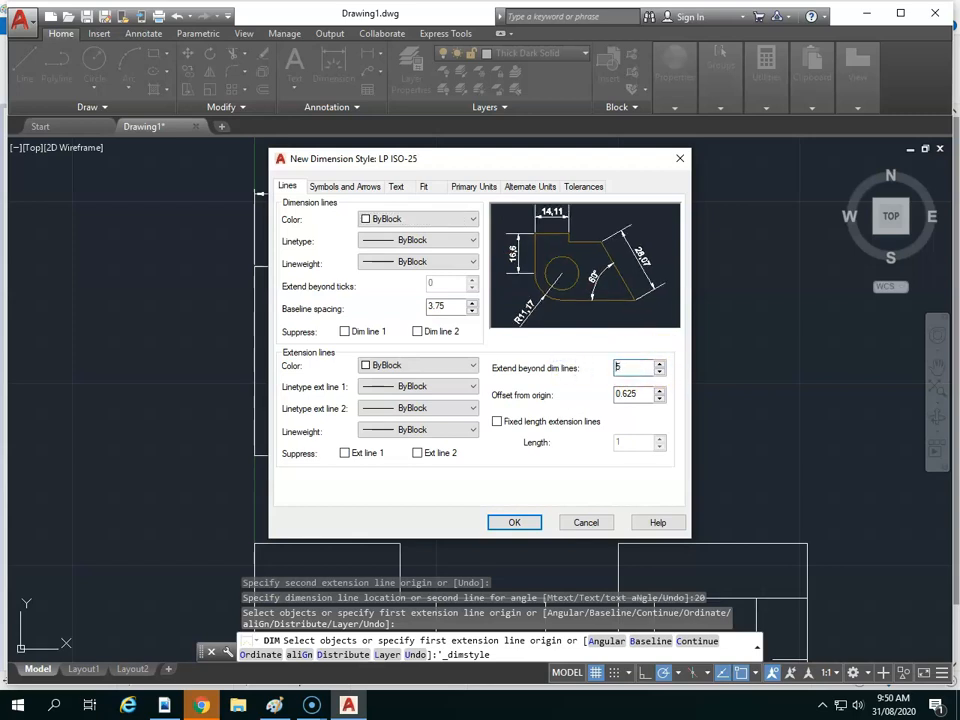
Set the style's extension lines to extend 2 beyond the dimension lines with an offset from origin of 2
drag(645, 367, 575, 368)
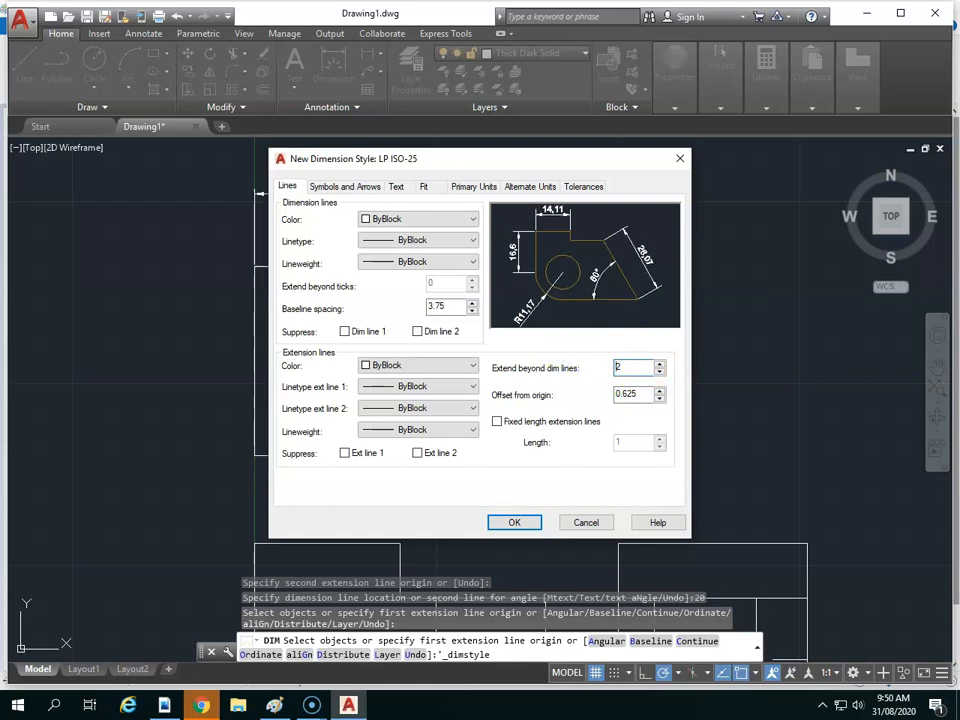
drag(636, 395, 557, 394)
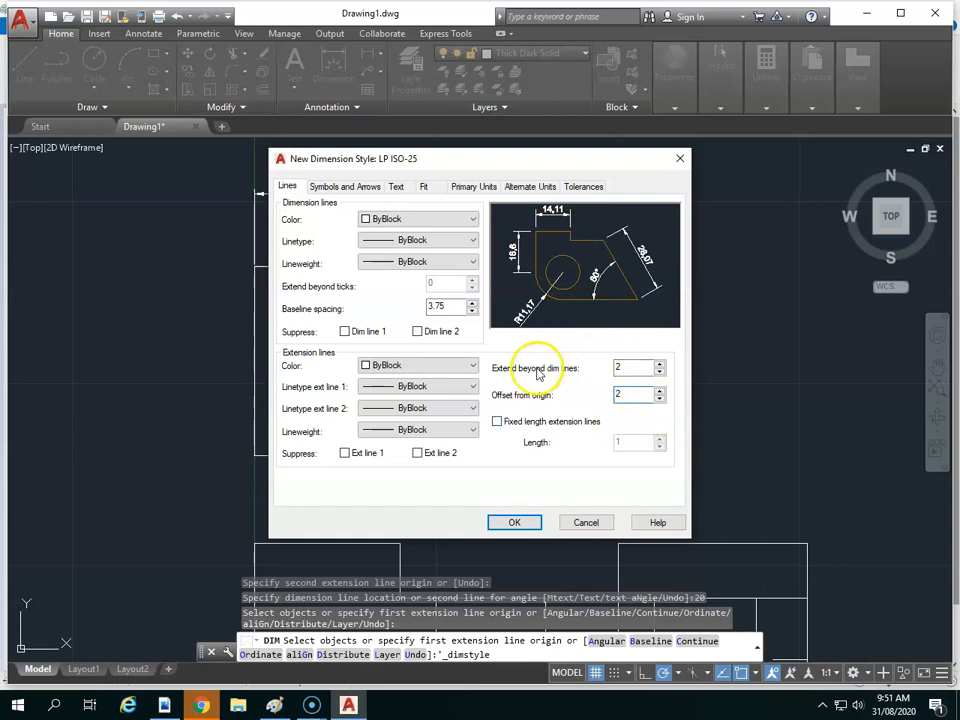
Give the style closed filled arrowheads of size 3 with no center marks, keeping the arc length symbol preceding the dimension text
click(342, 188)
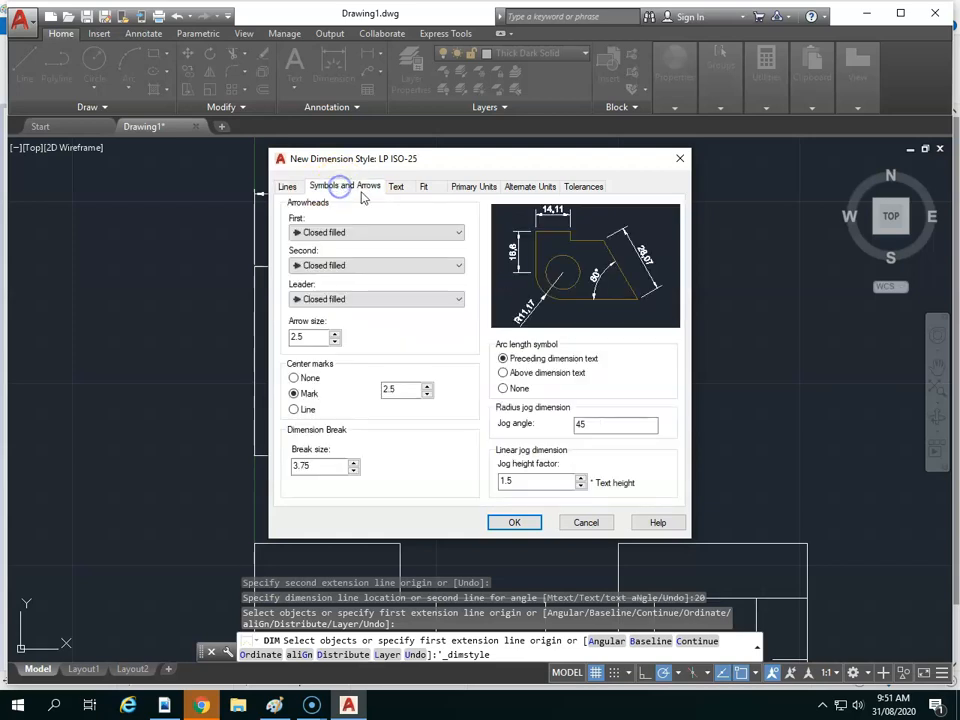
click(412, 234)
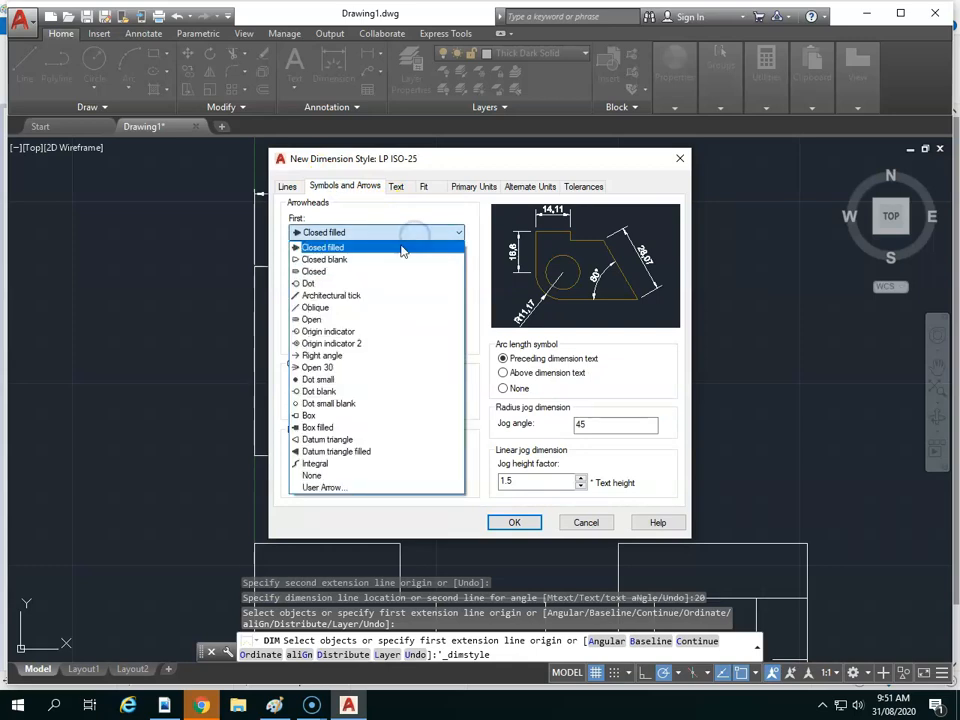
click(372, 247)
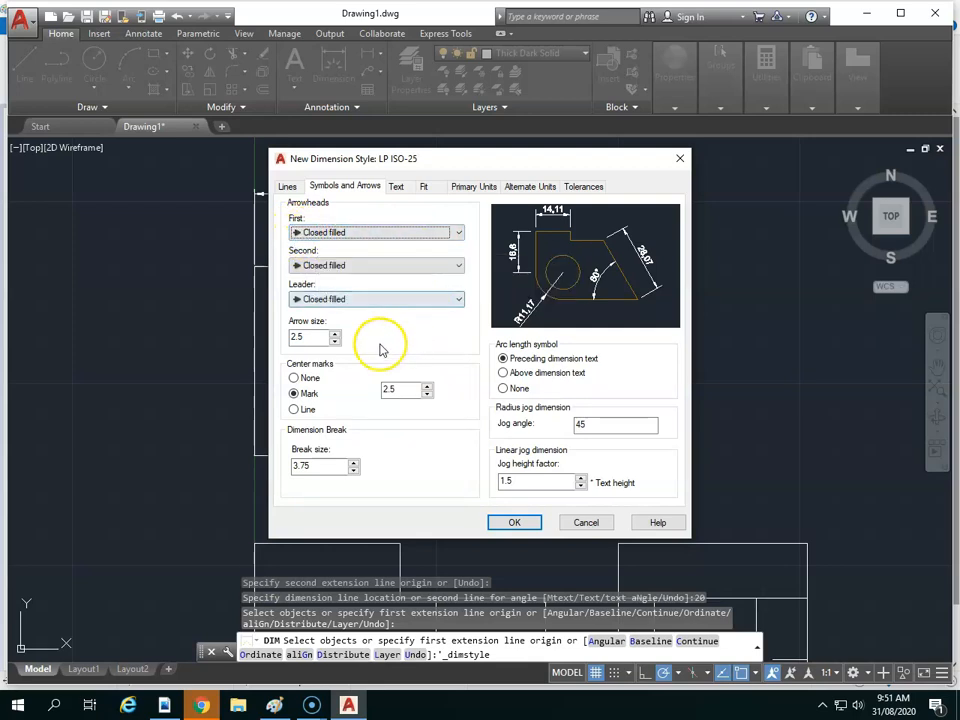
click(334, 339)
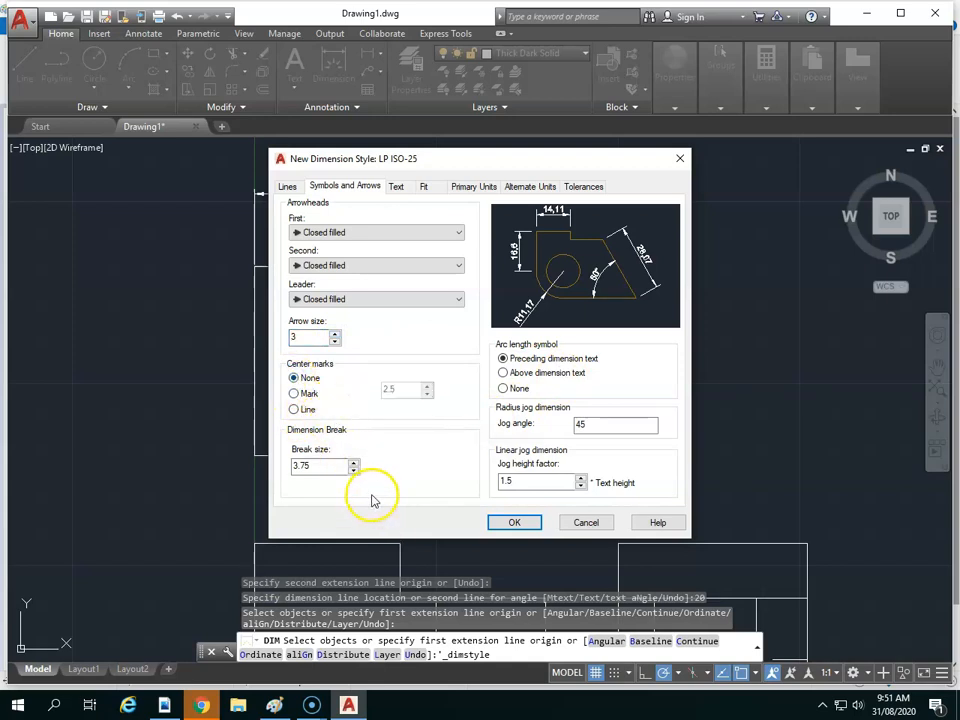
click(574, 381)
click(562, 360)
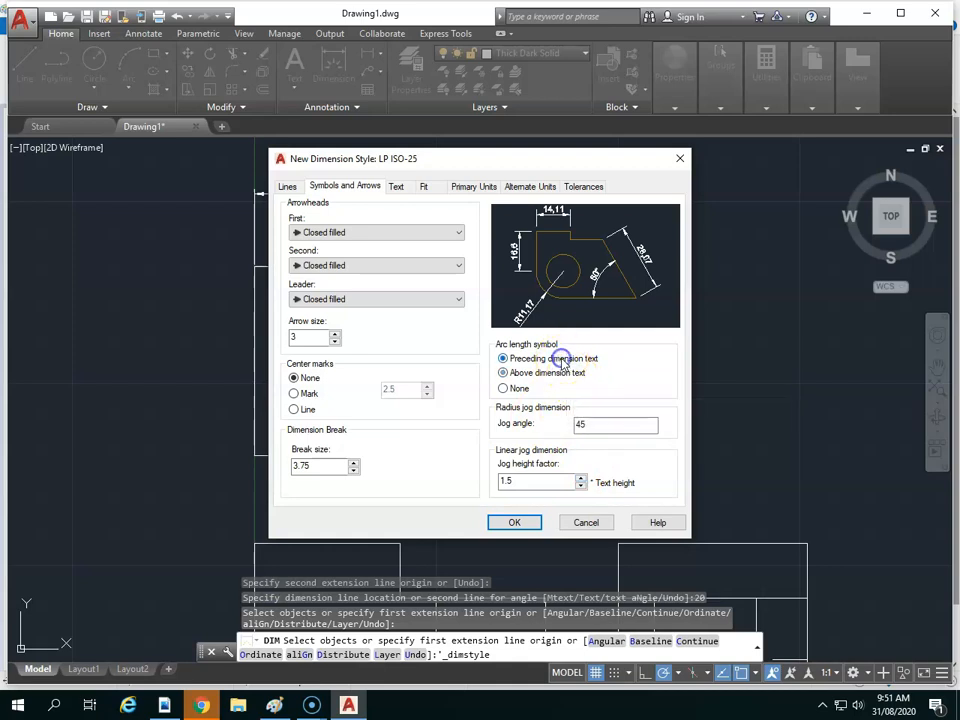
double_click(563, 481)
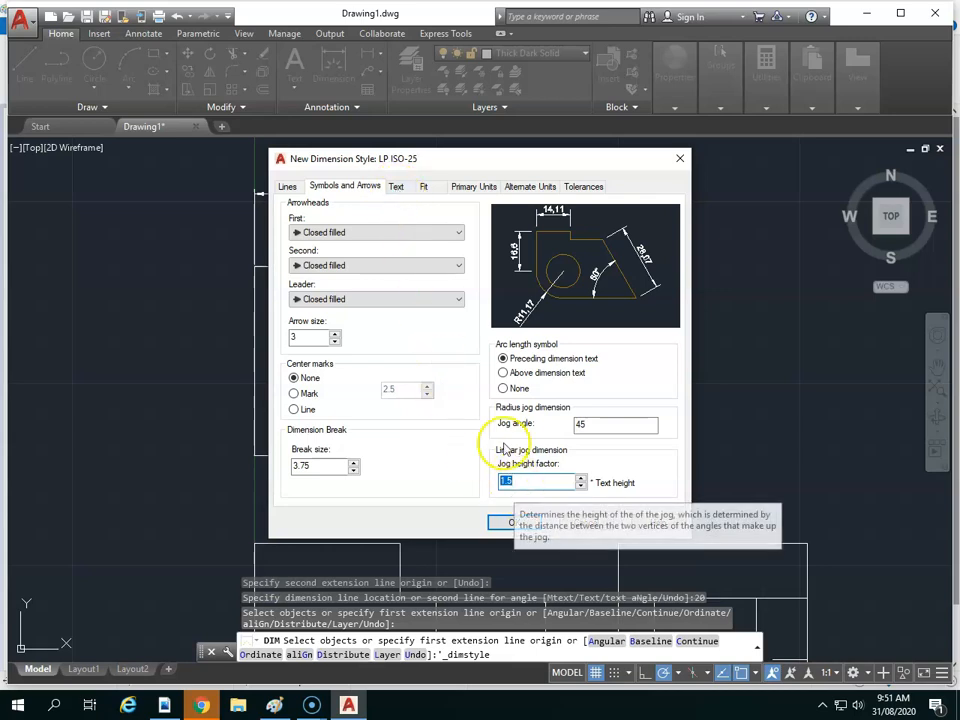
Check the recommended minimum character height for dimensions in Table 4.1 of the AS1100 PDF in Acrobat Reader and return to AutoCAD's text settings
click(395, 187)
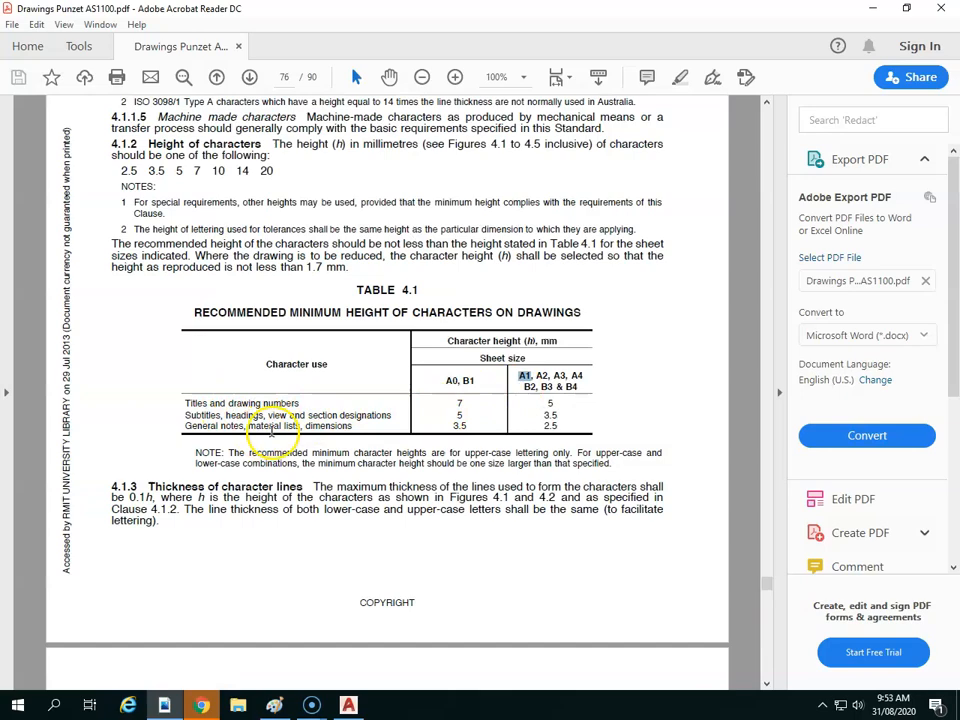
double_click(550, 426)
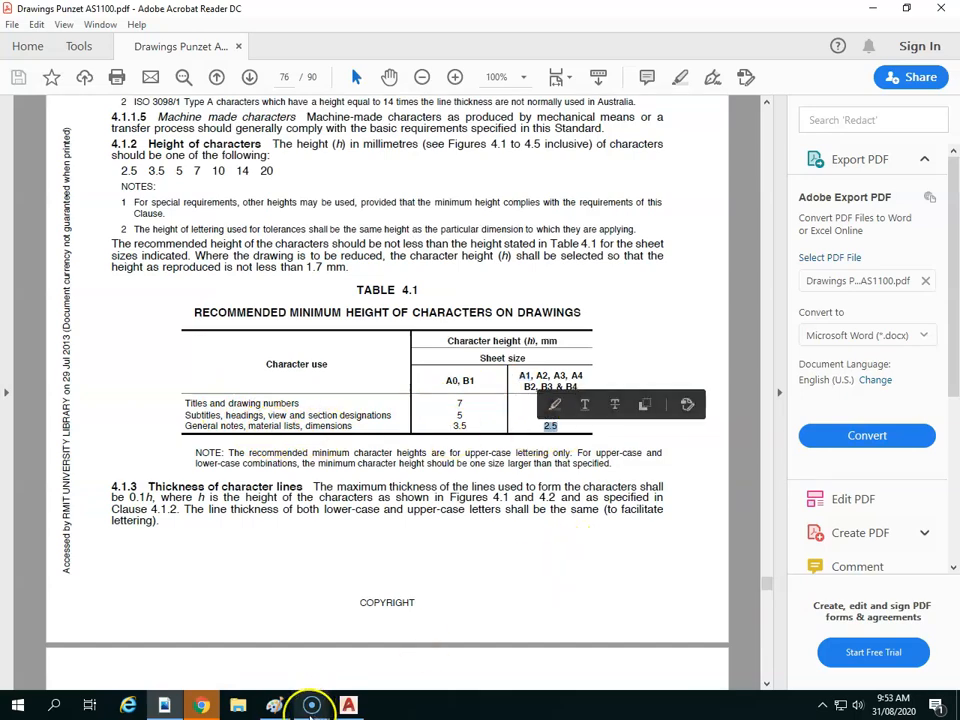
click(348, 706)
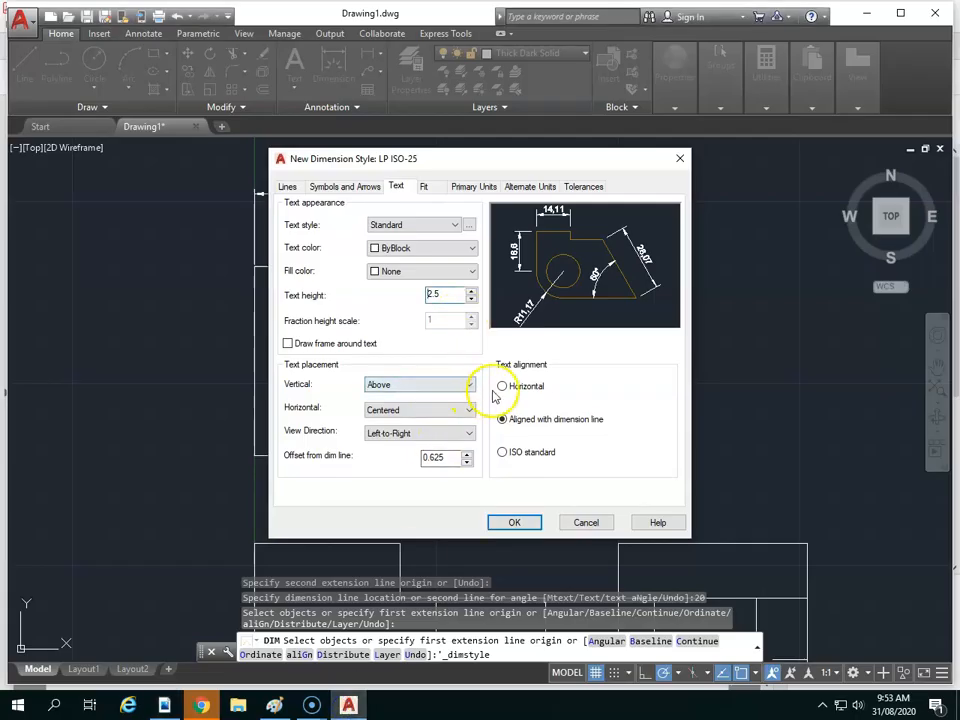
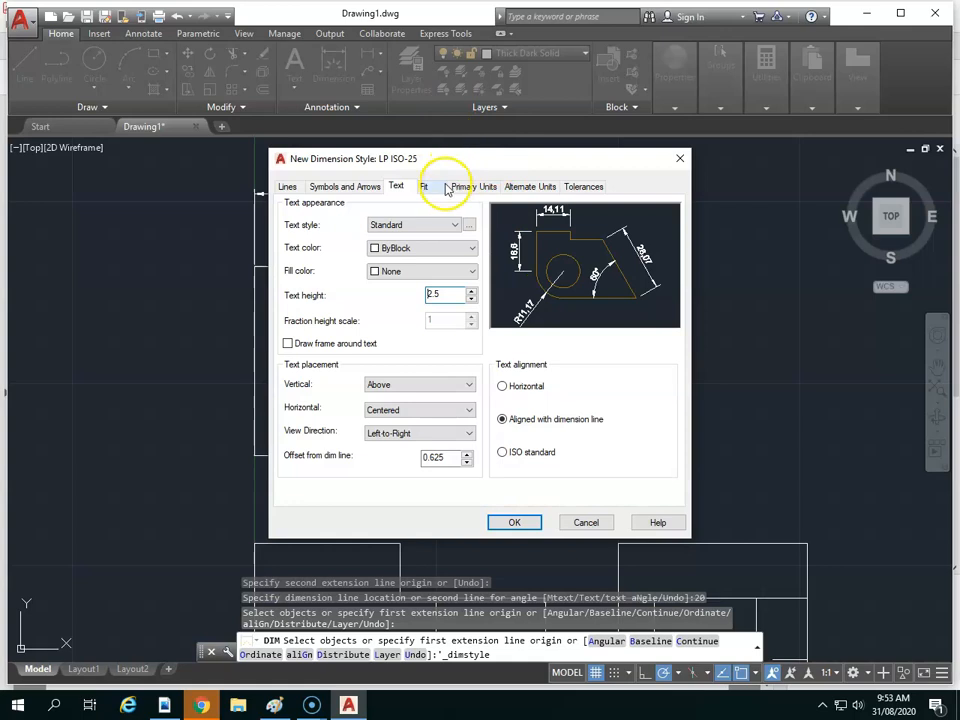
Set the style's linear precision to 0 and its decimal separator to a period, and save the LP ISO-25 style
click(428, 187)
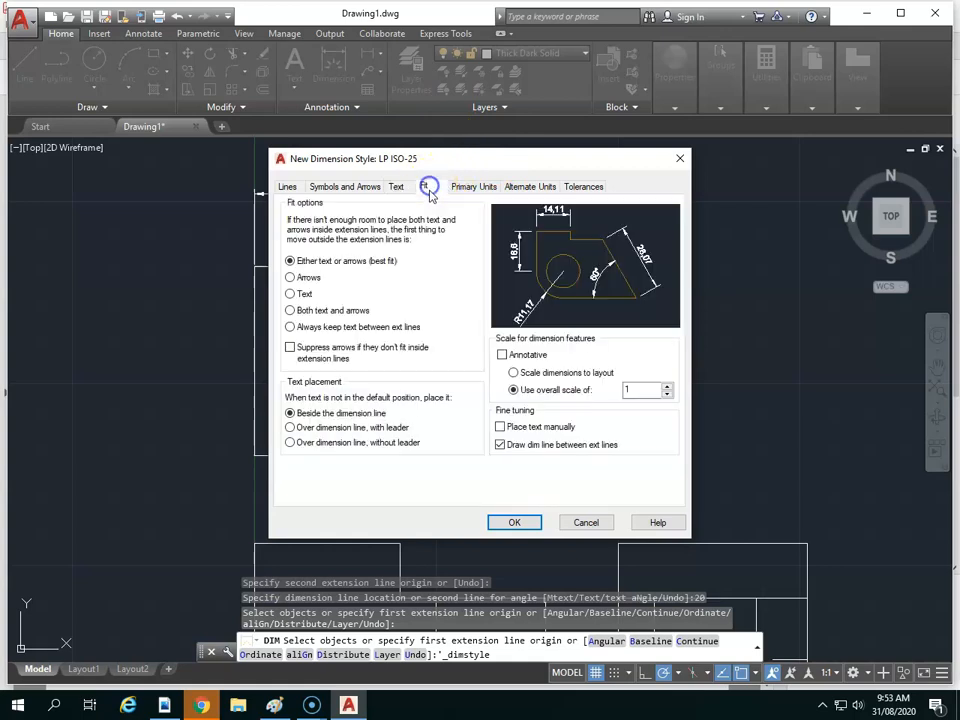
click(480, 188)
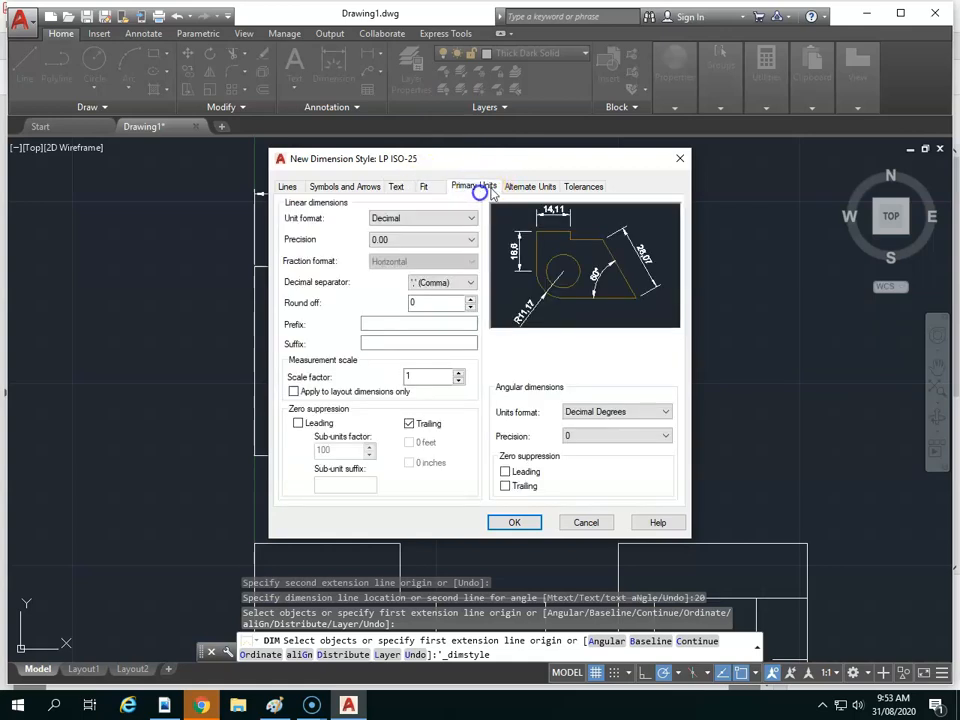
click(468, 241)
click(423, 256)
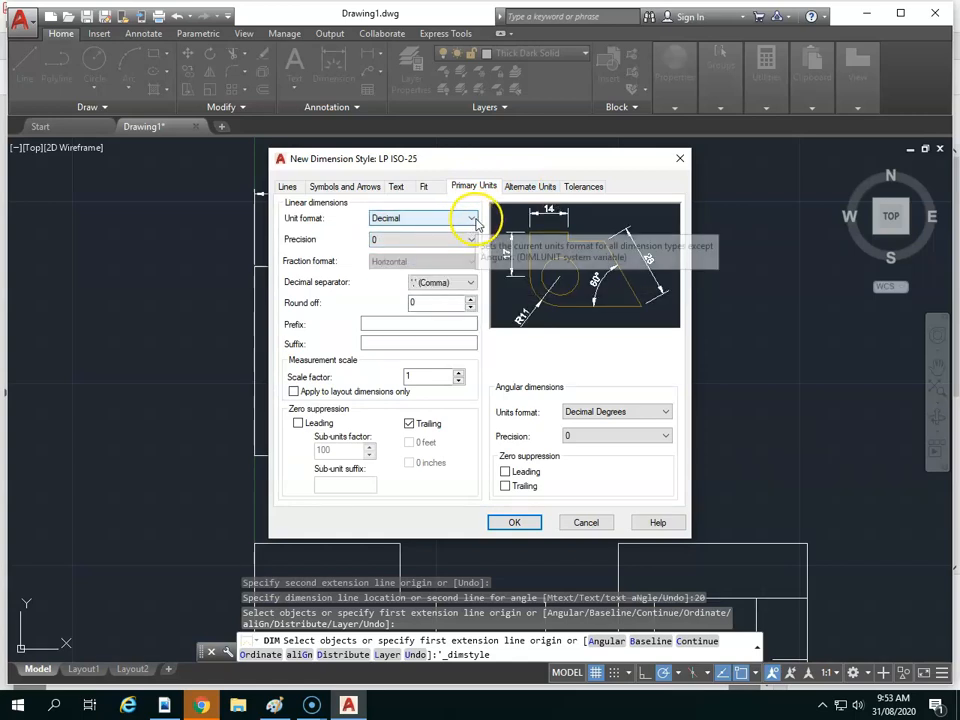
click(470, 284)
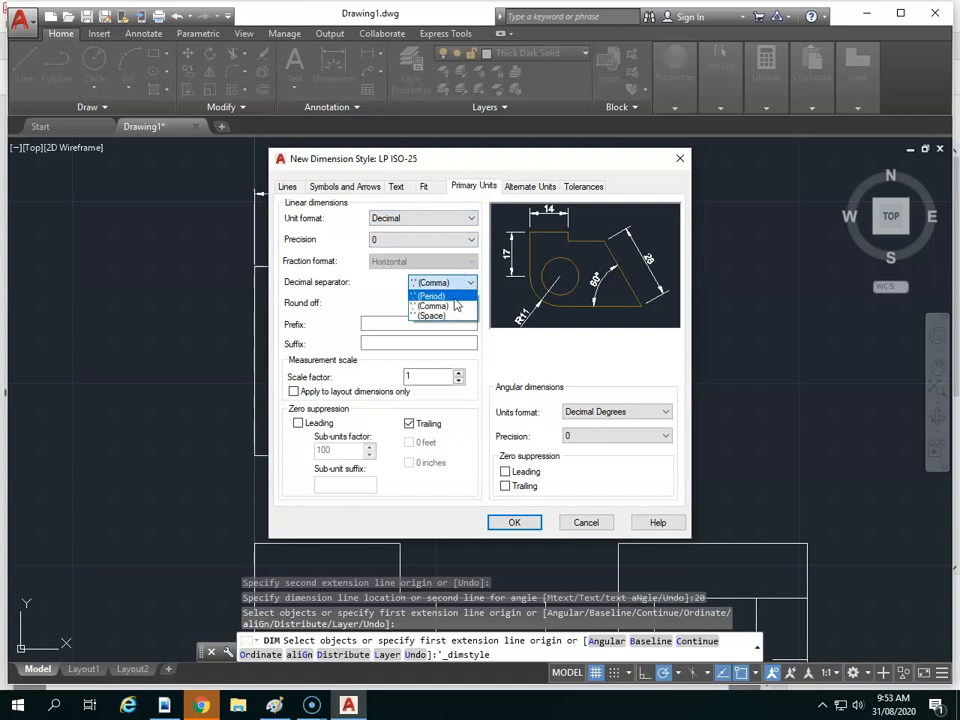
click(452, 297)
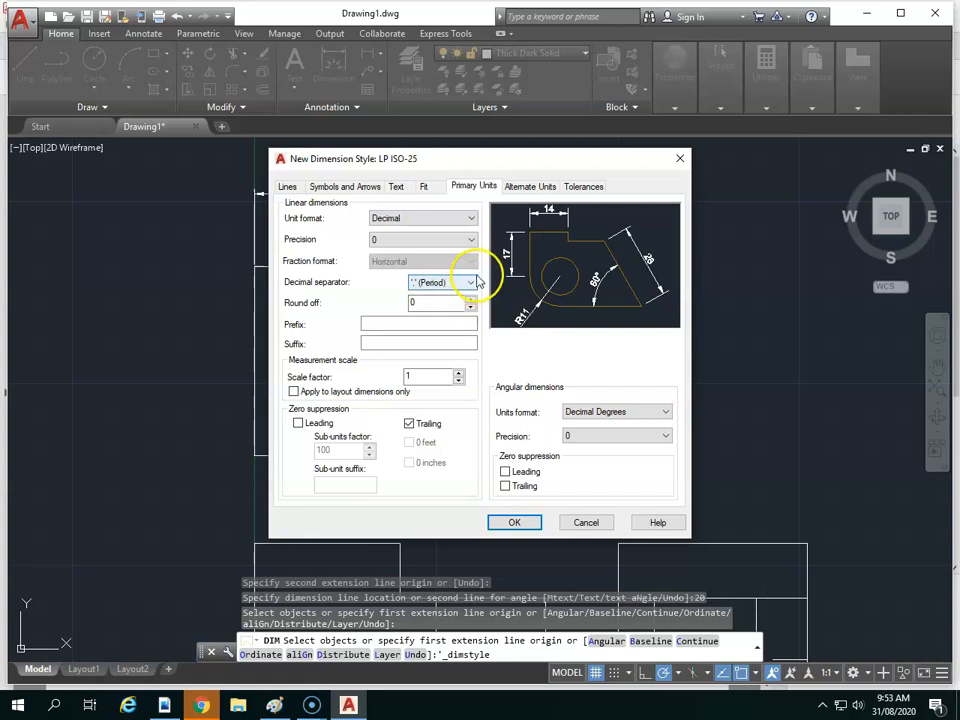
click(538, 187)
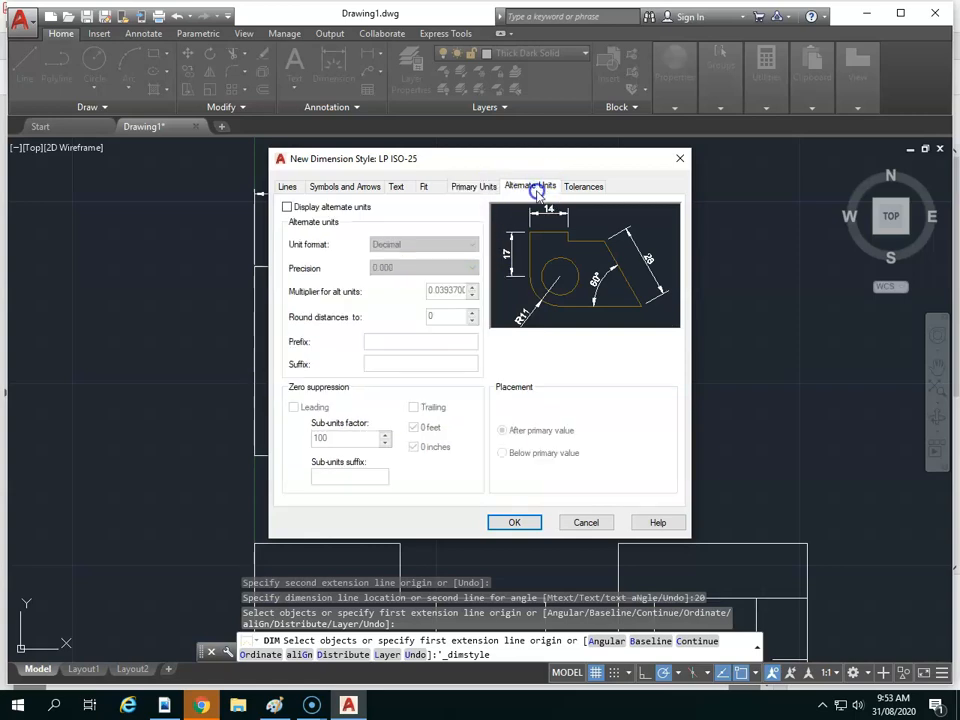
click(483, 188)
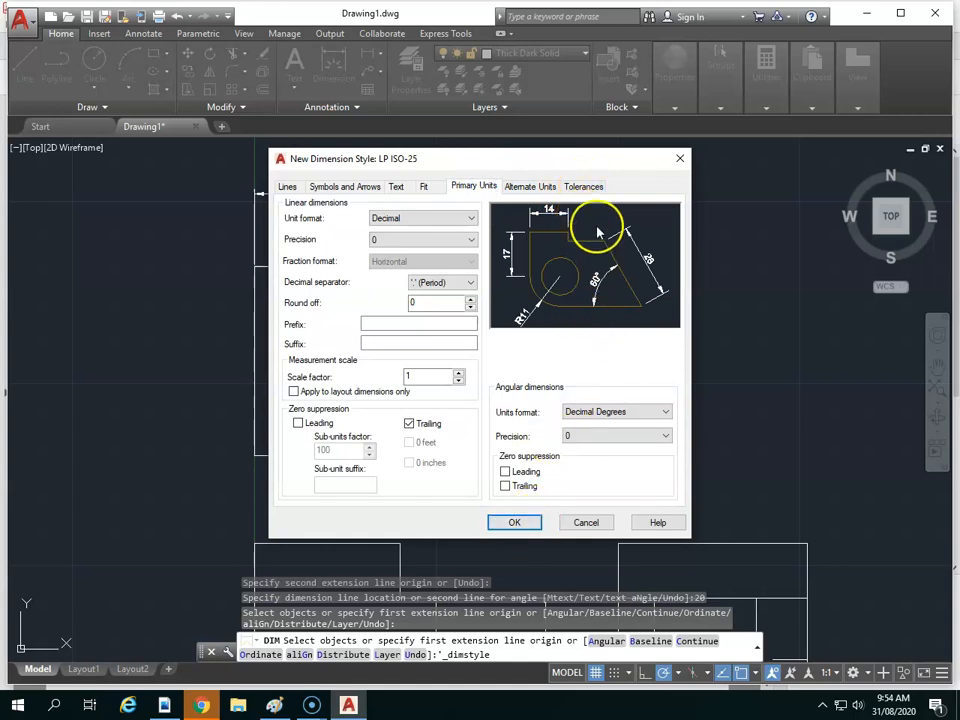
click(516, 523)
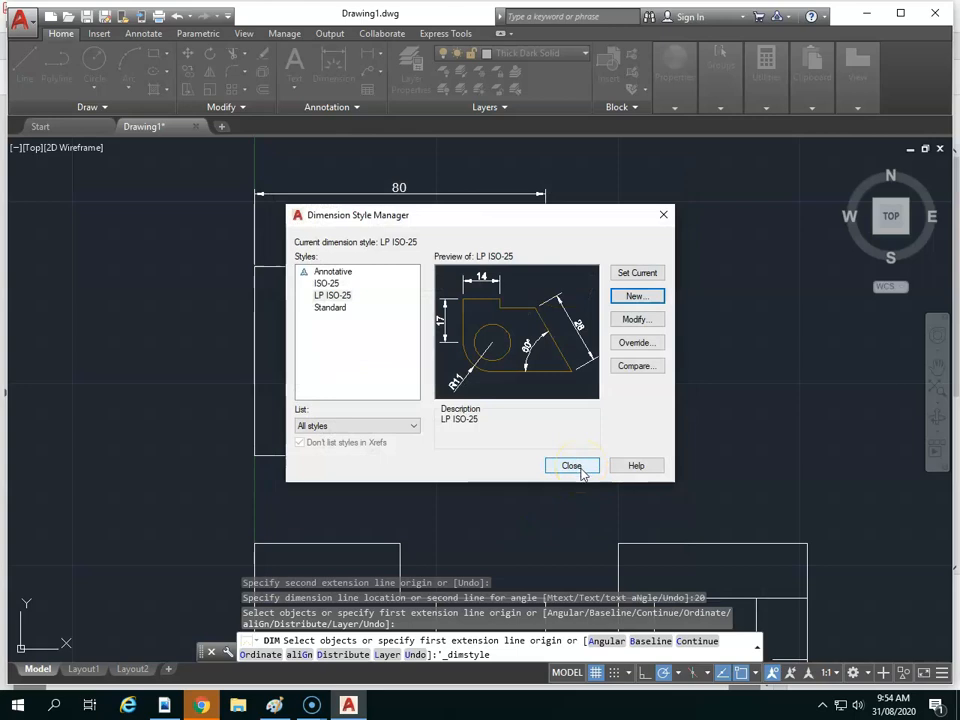
click(572, 466)
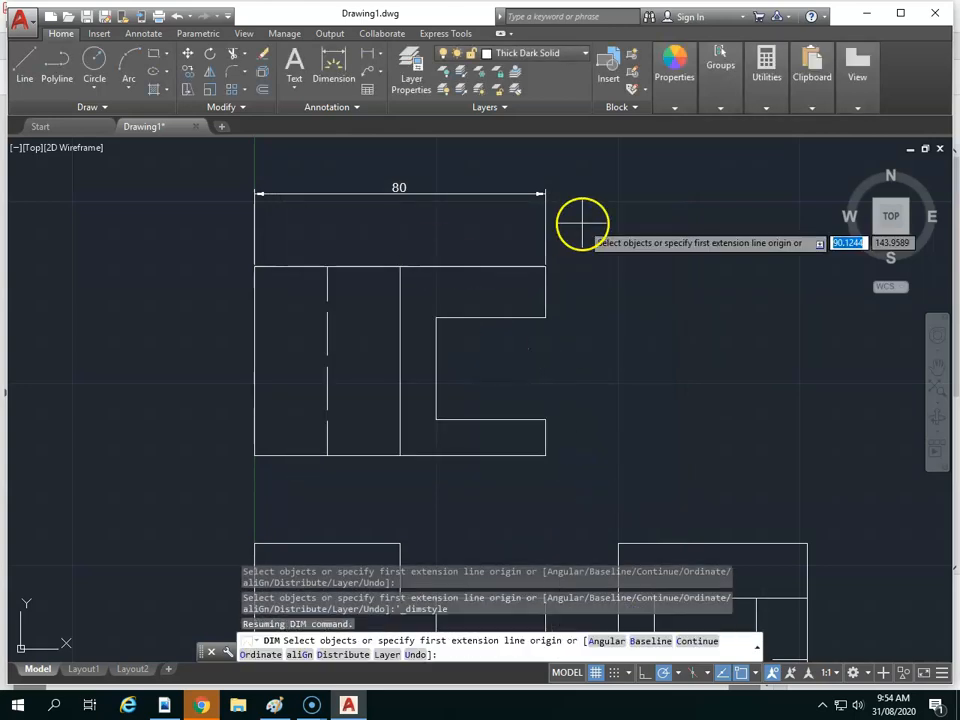
Apply the LP ISO-25 dimension style to the top view's existing overall width dimension
key(Escape)
click(589, 229)
click(459, 163)
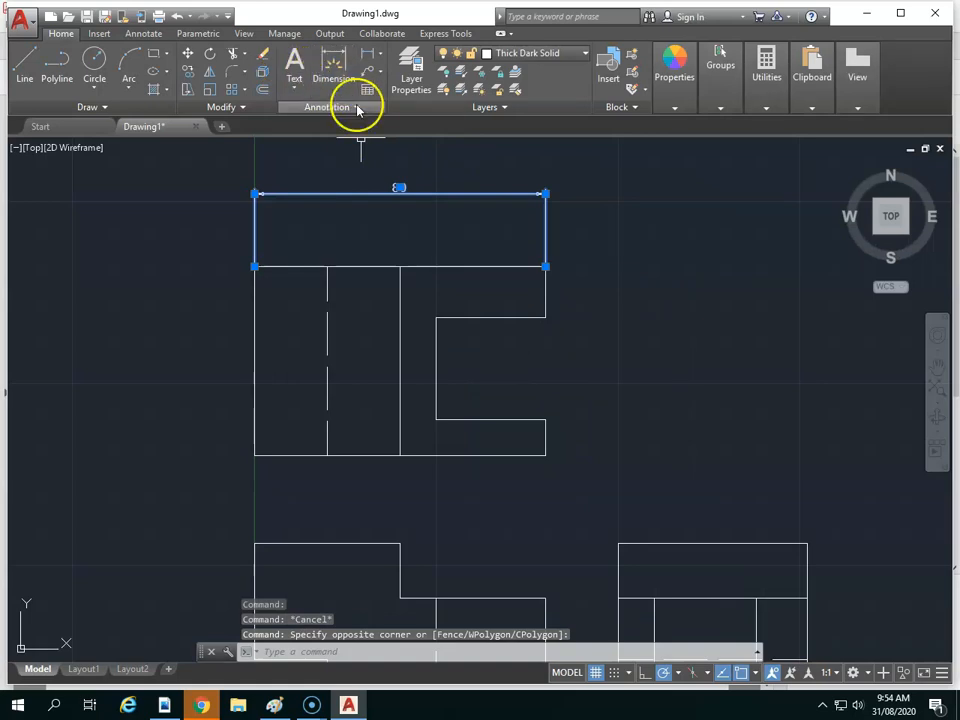
click(355, 107)
click(351, 143)
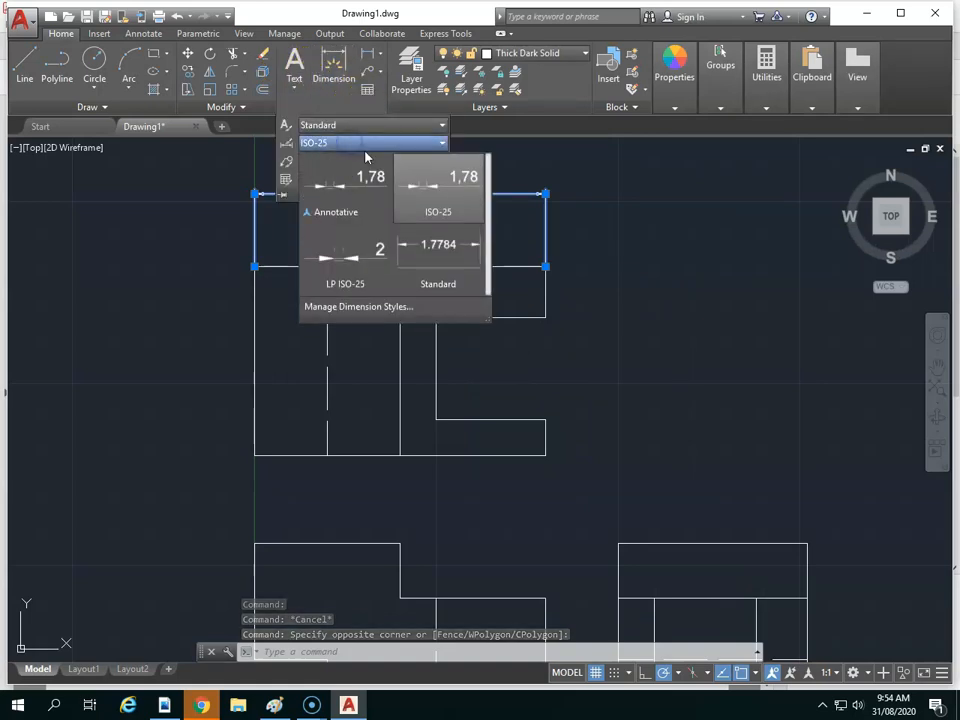
click(348, 258)
click(638, 266)
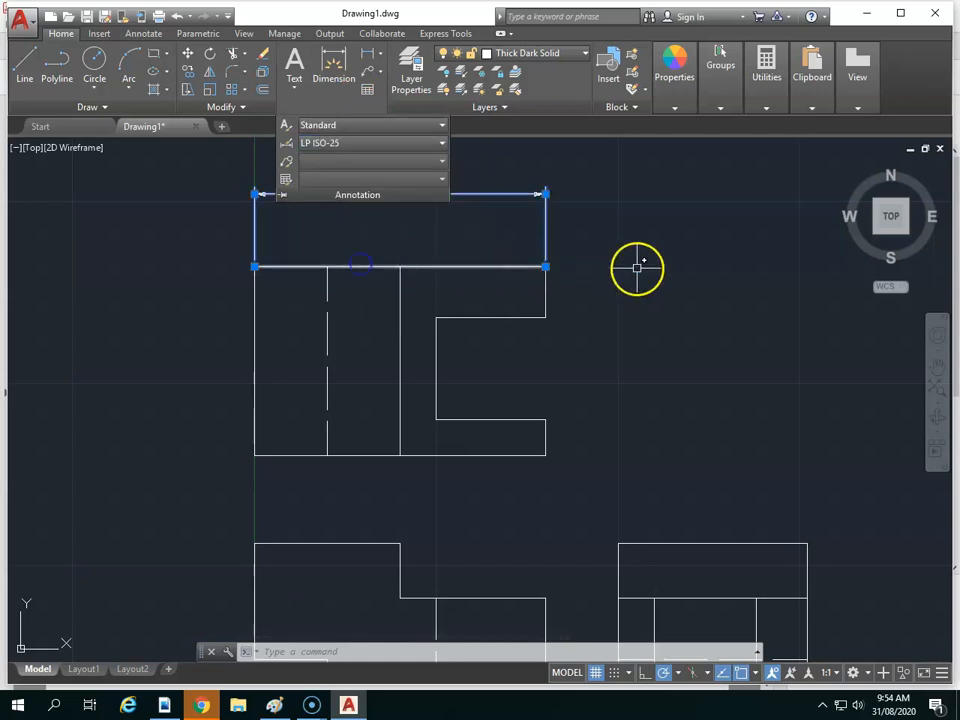
key(Escape)
key(Escape)
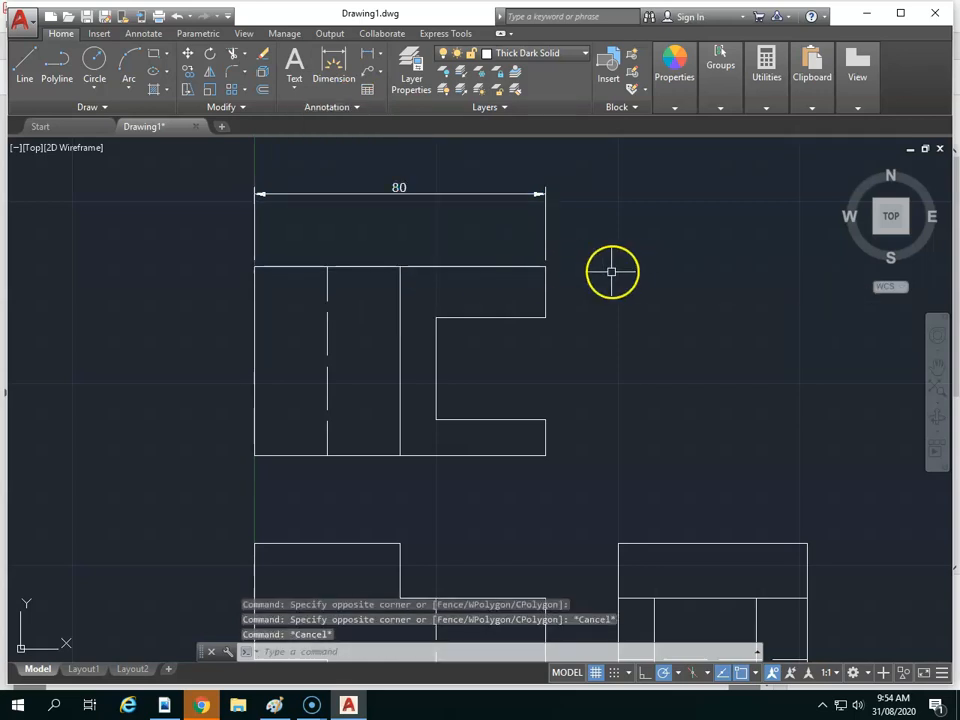
Dimension the full length of the top view's left edge, placing the dimension line 10 mm outside it
click(331, 88)
key(Return)
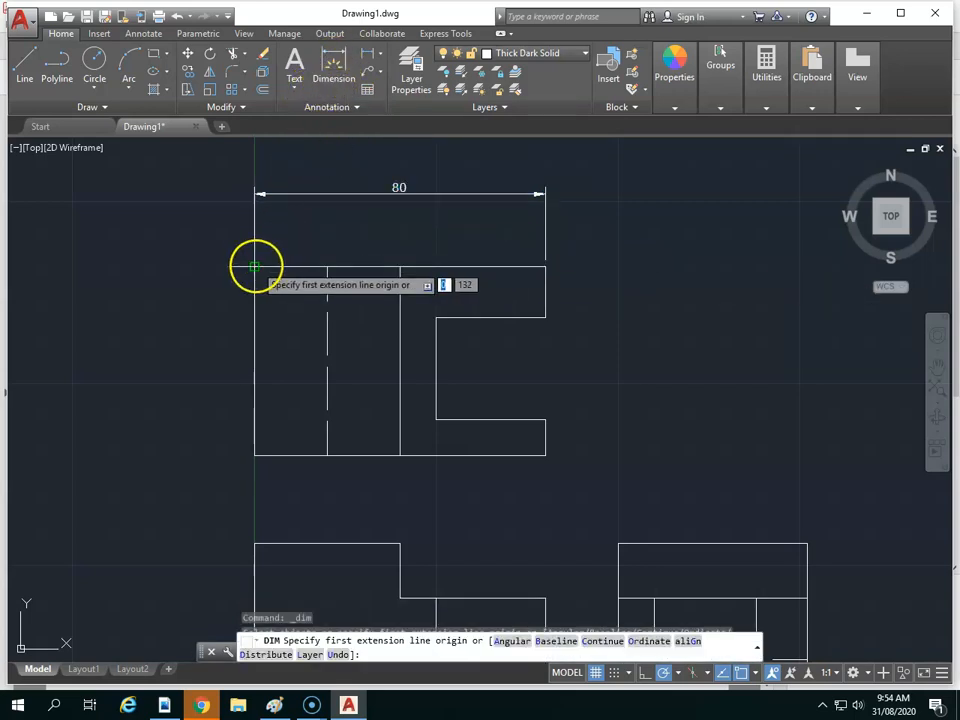
click(254, 267)
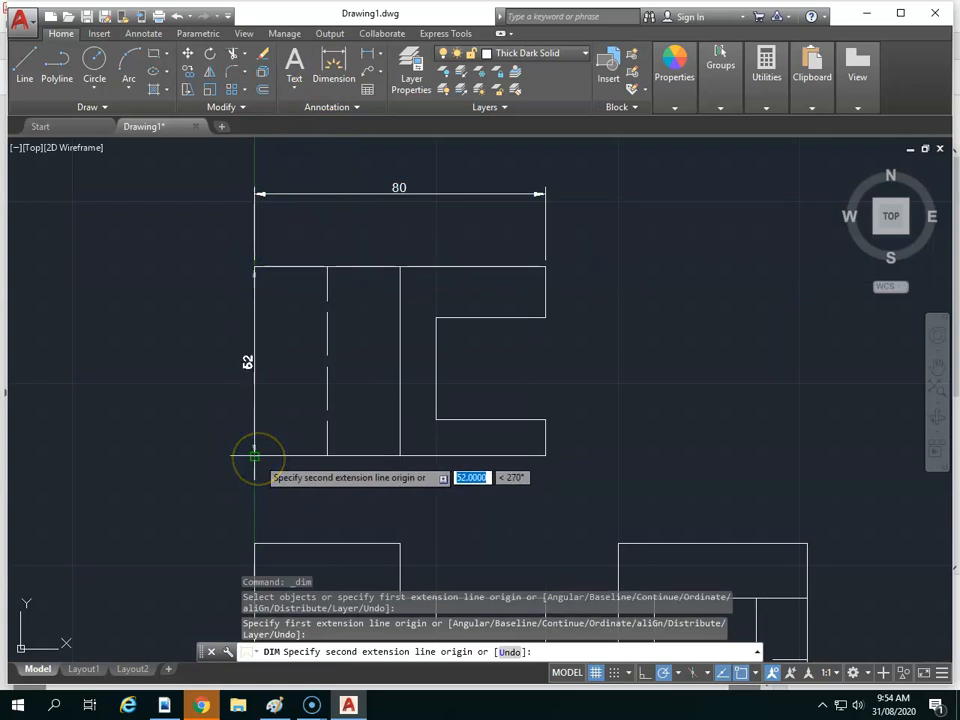
click(254, 456)
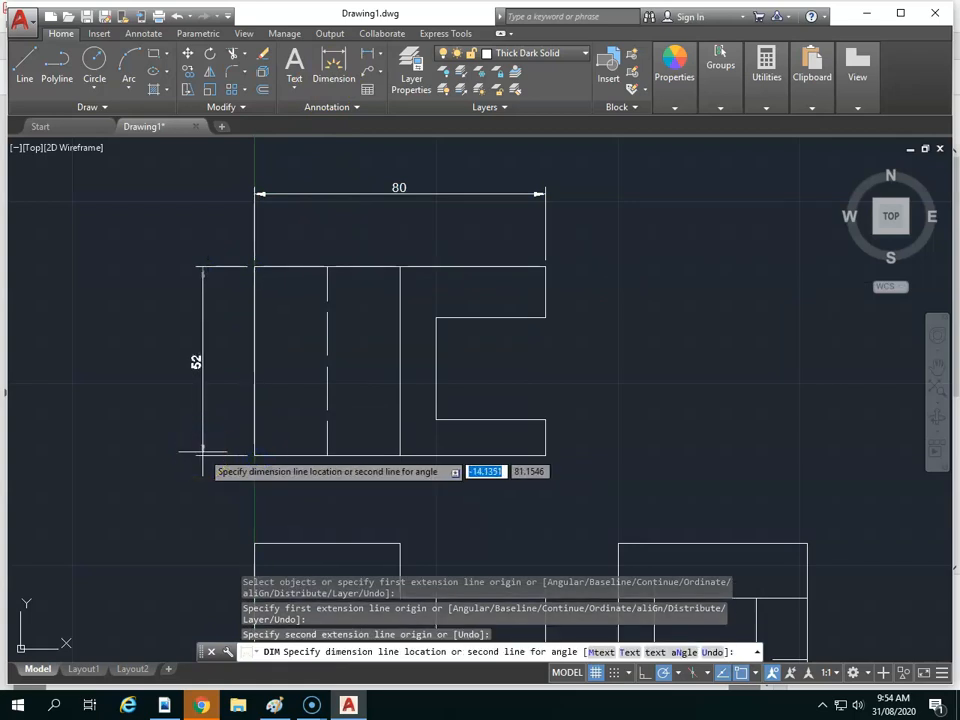
text(10)
key(Return)
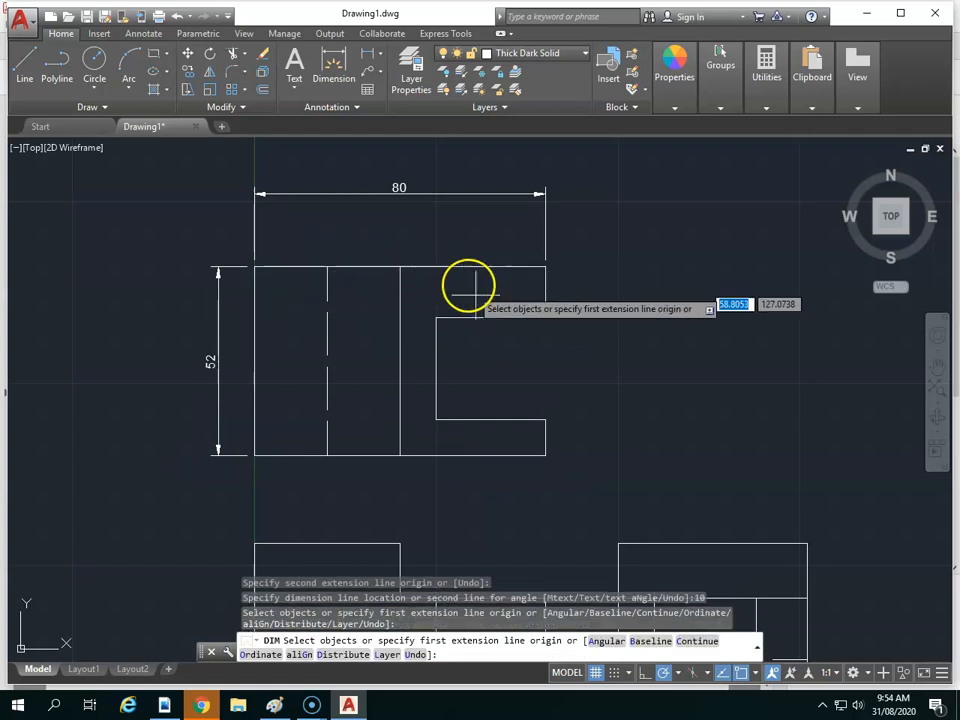
key(Return)
click(256, 268)
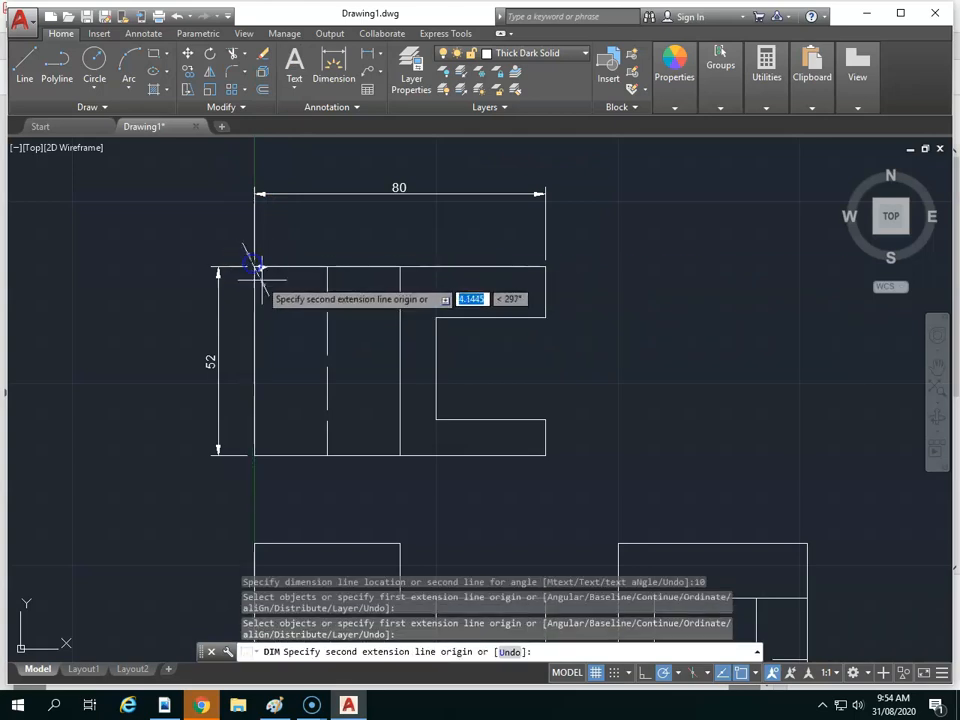
key(Escape)
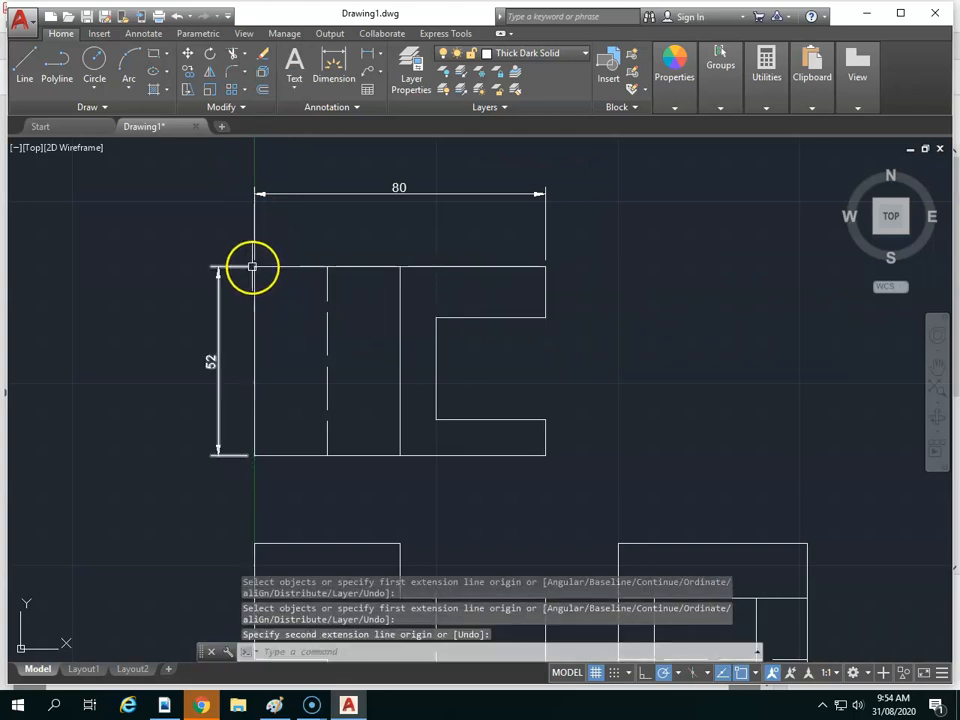
Dimension the top view from its upper-left corner horizontally to the dashed hidden line, placing the dimension line 10 mm above the top edge
click(330, 70)
key(Return)
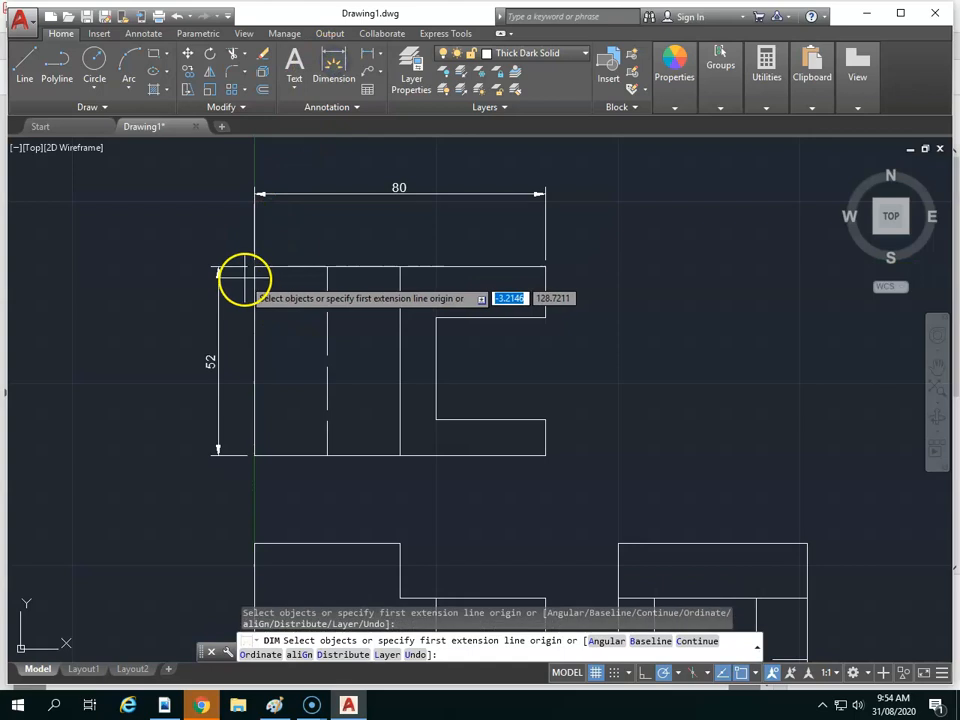
click(255, 267)
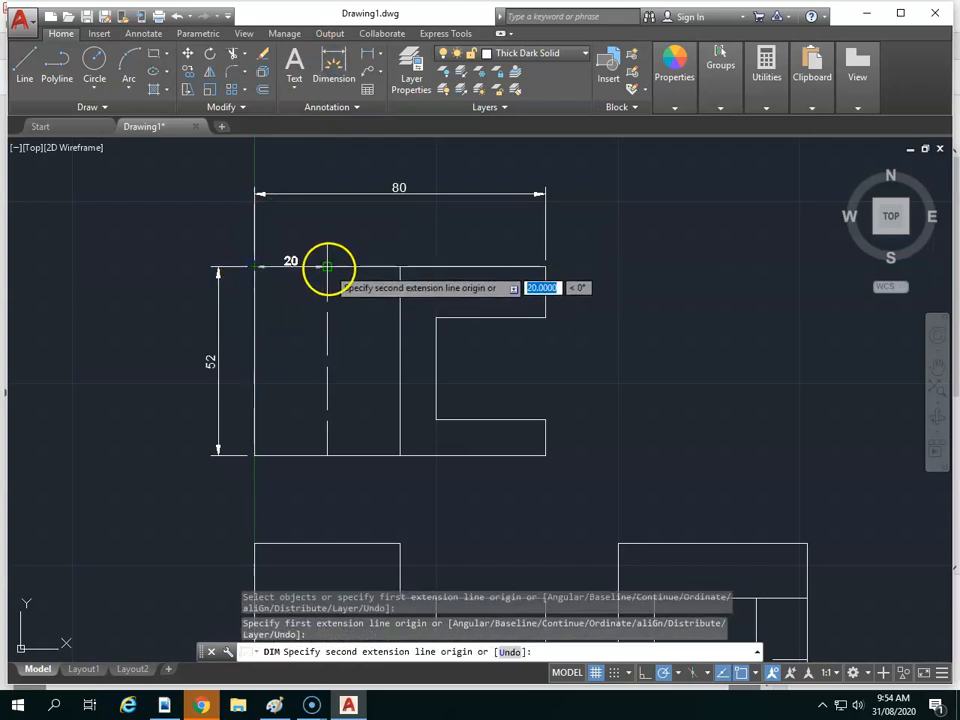
click(327, 267)
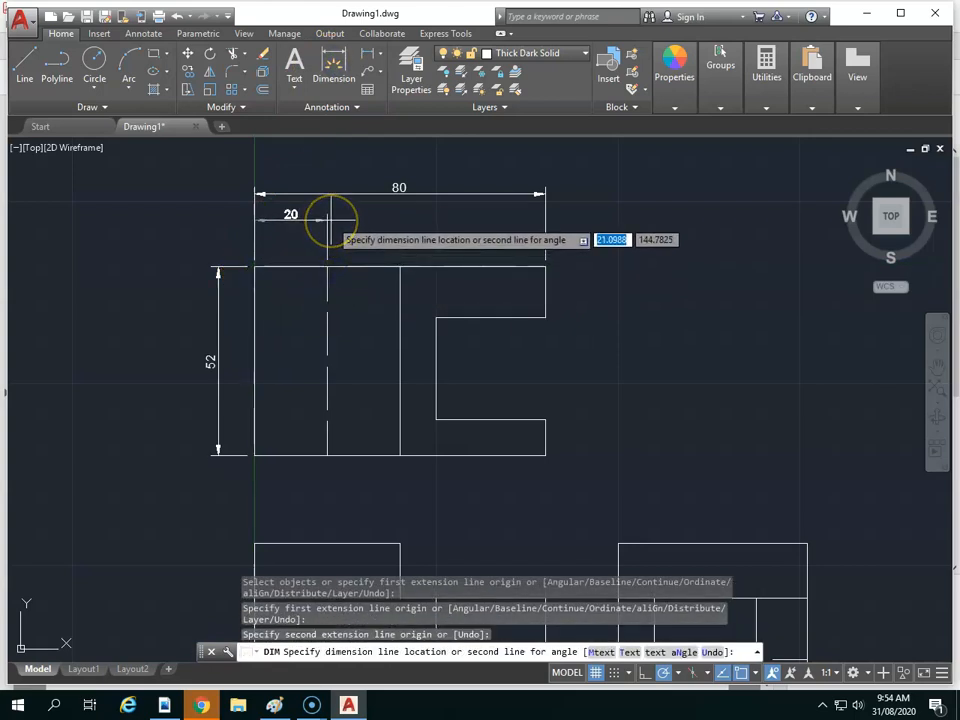
text(10)
key(Return)
key(Return)
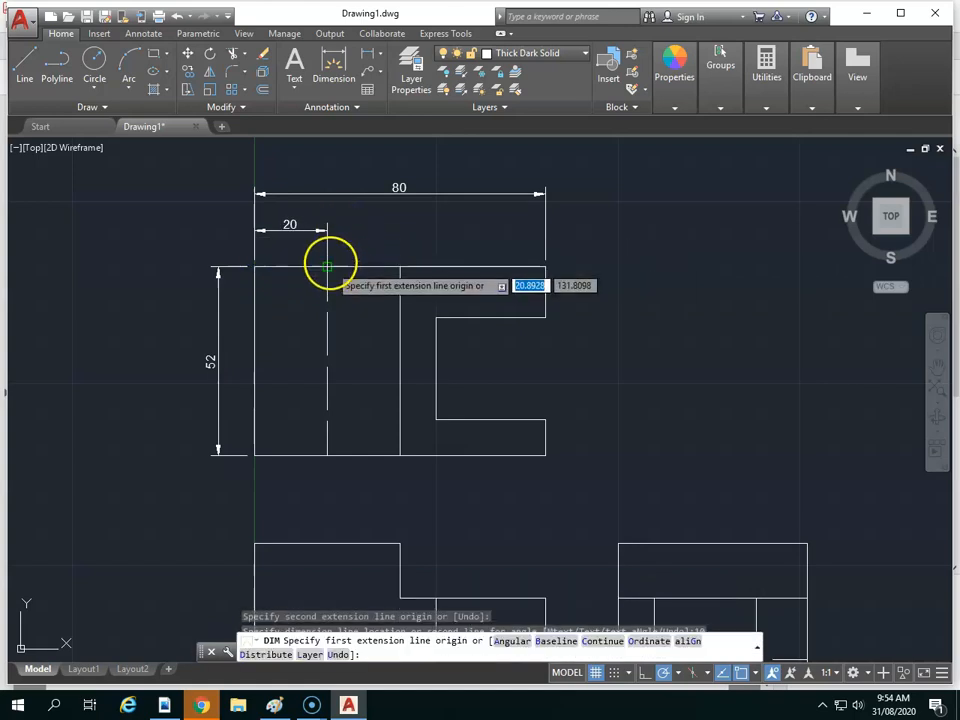
Dimension the top view from the dashed hidden line to the solid vertical line beside it, placing the dimension line 10 mm above the top edge
click(346, 56)
click(327, 266)
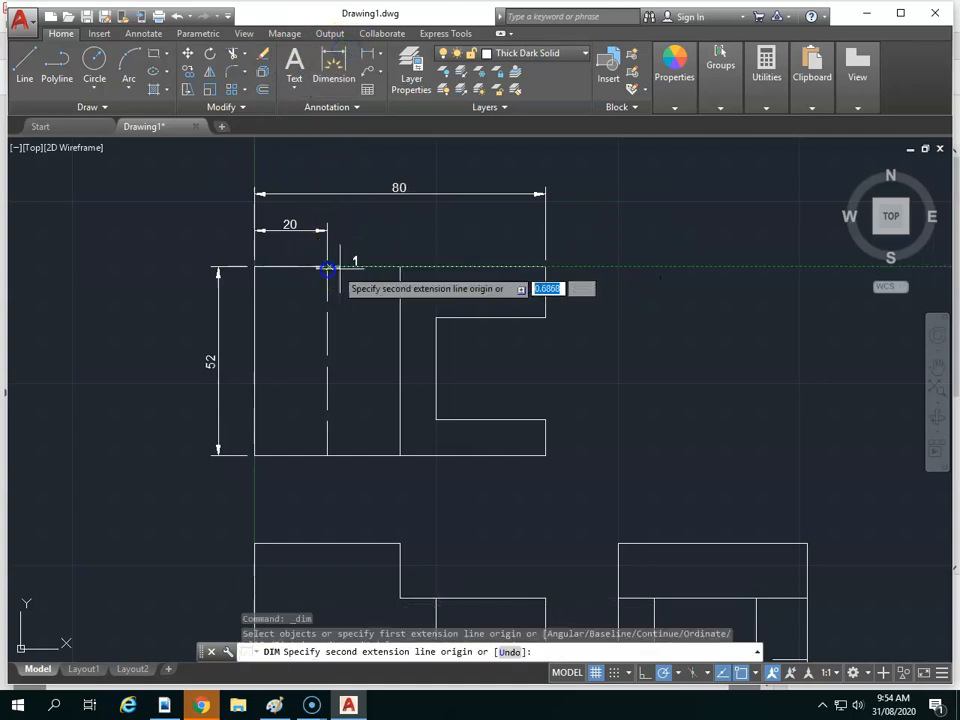
click(400, 266)
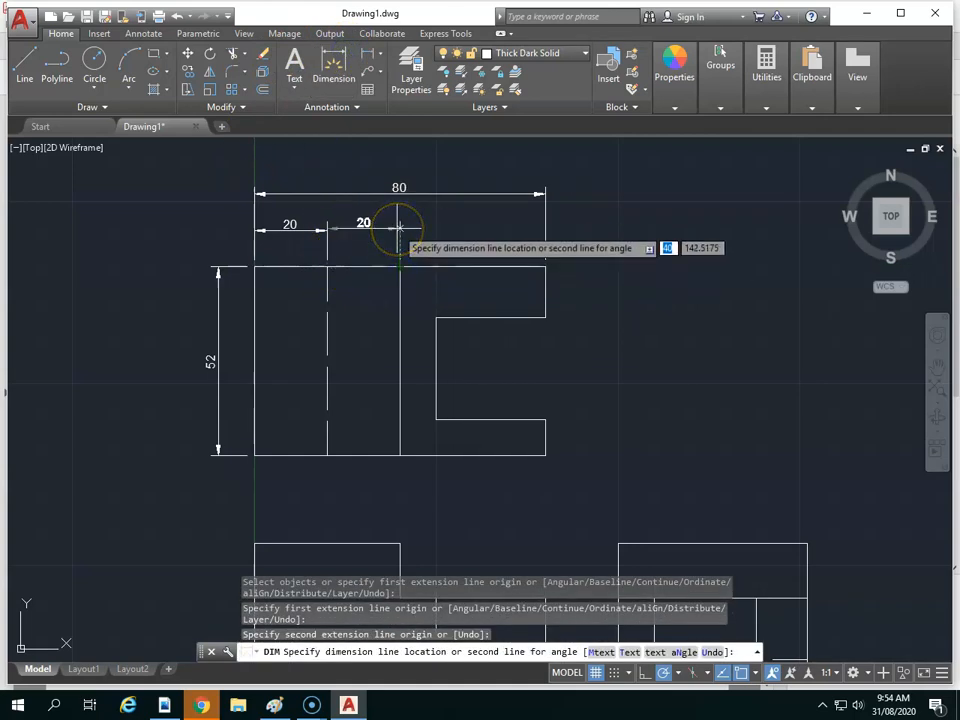
text(11)
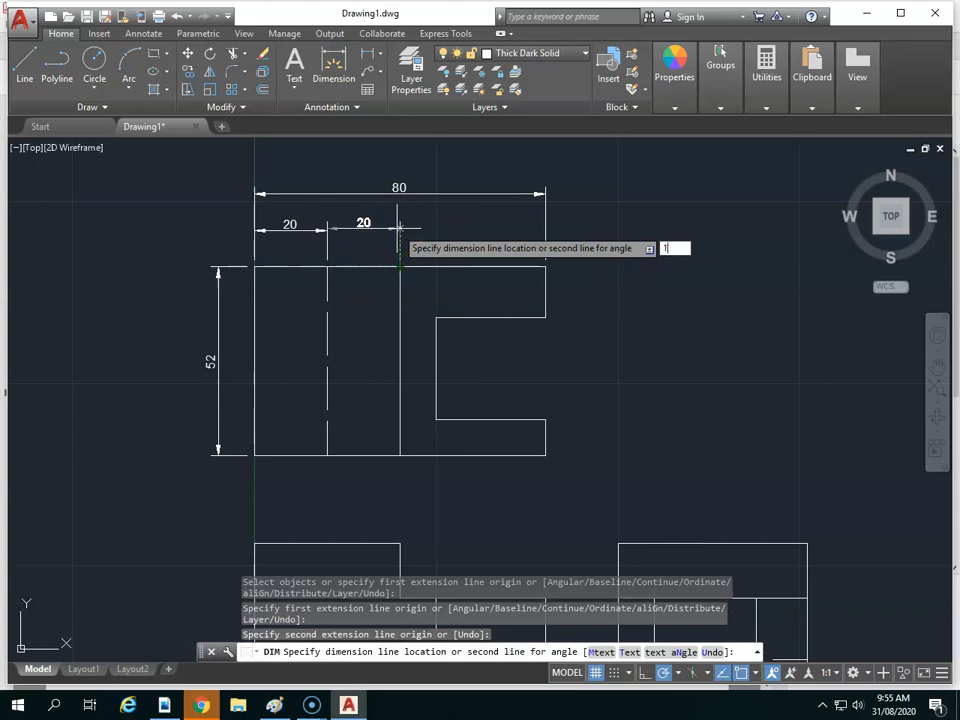
text(0)
key(Return)
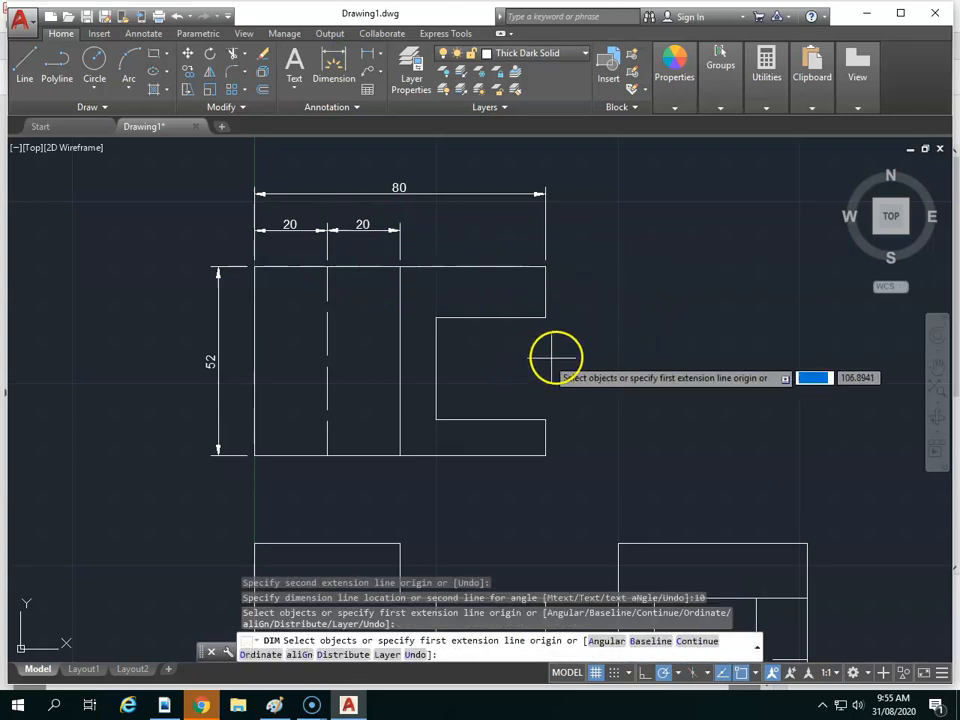
Dimension the slot's upper edge in the top view, aligning the dimension line with the two 20 mm dimensions
scroll(590, 352, down, 2)
scroll(597, 388, up, 2)
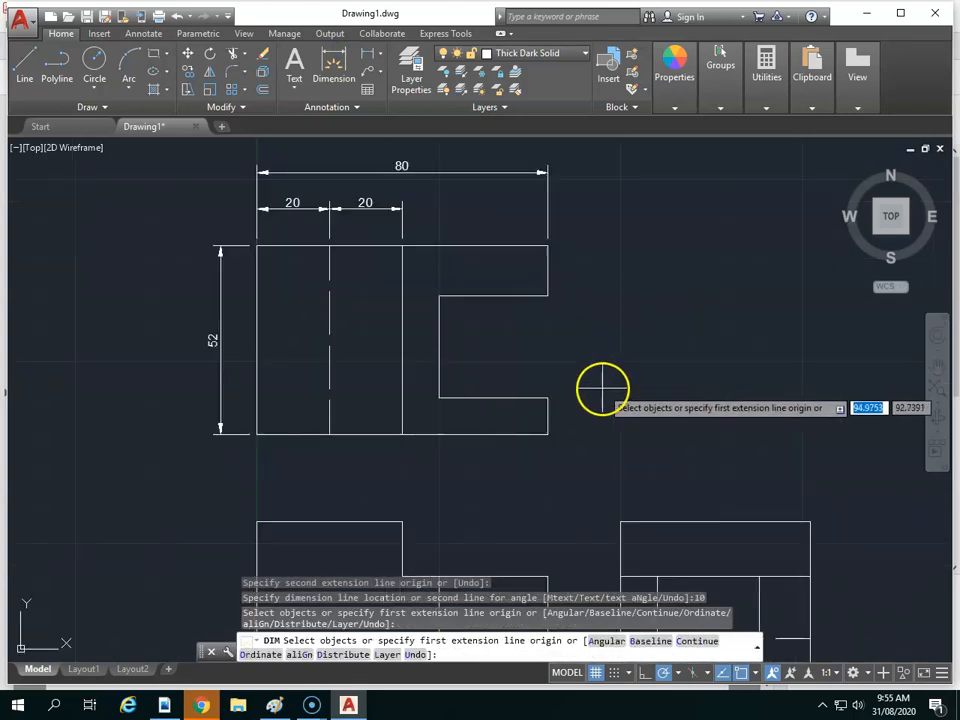
click(484, 293)
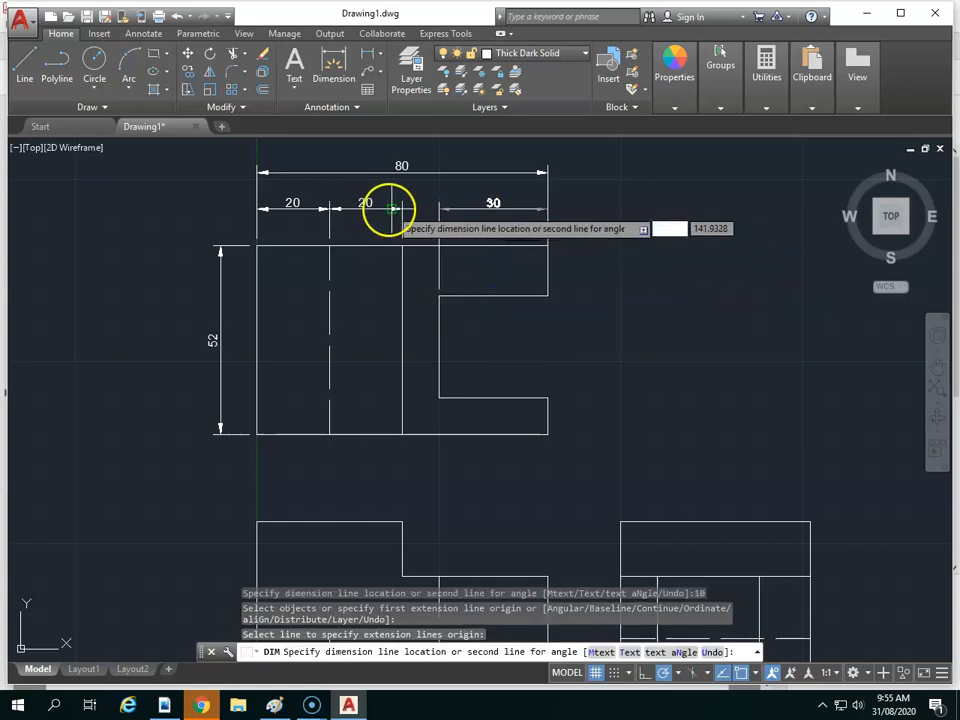
click(399, 206)
scroll(664, 480, down, 1)
scroll(660, 481, up, 1)
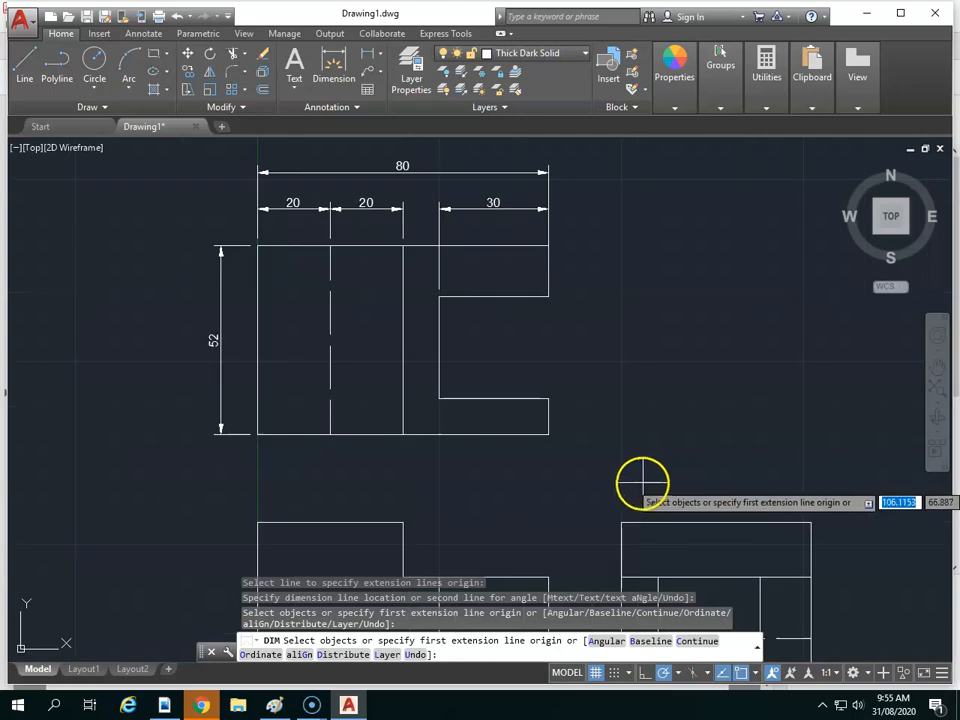
click(548, 398)
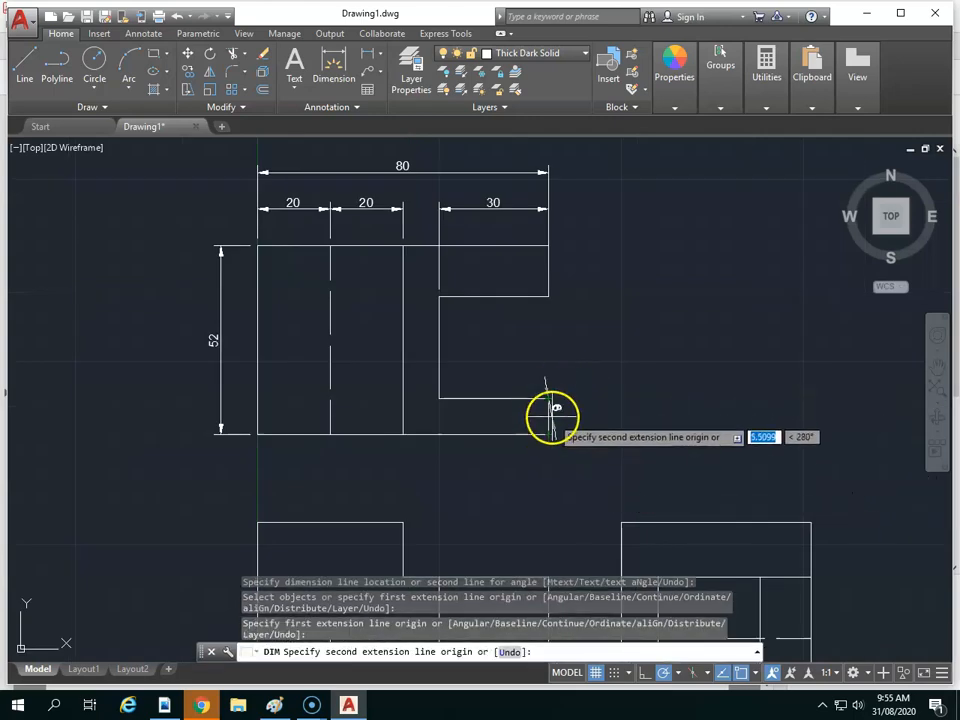
key(Escape)
key(Escape)
click(548, 418)
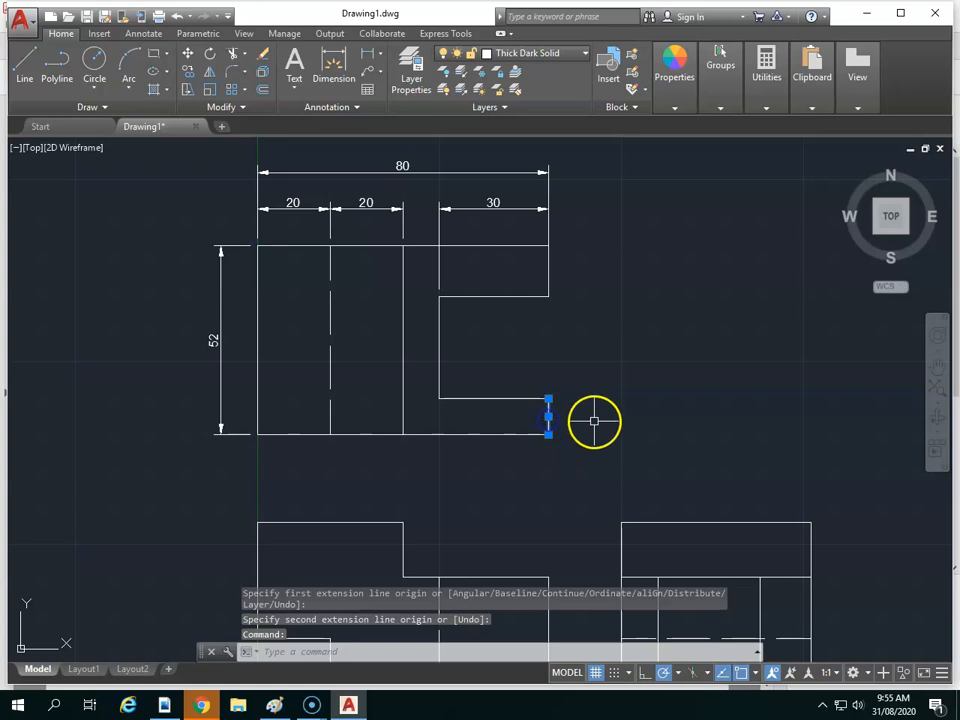
Dimension the short right edge of the top view's lower arm, placing the dimension line 10 mm outside it
click(335, 95)
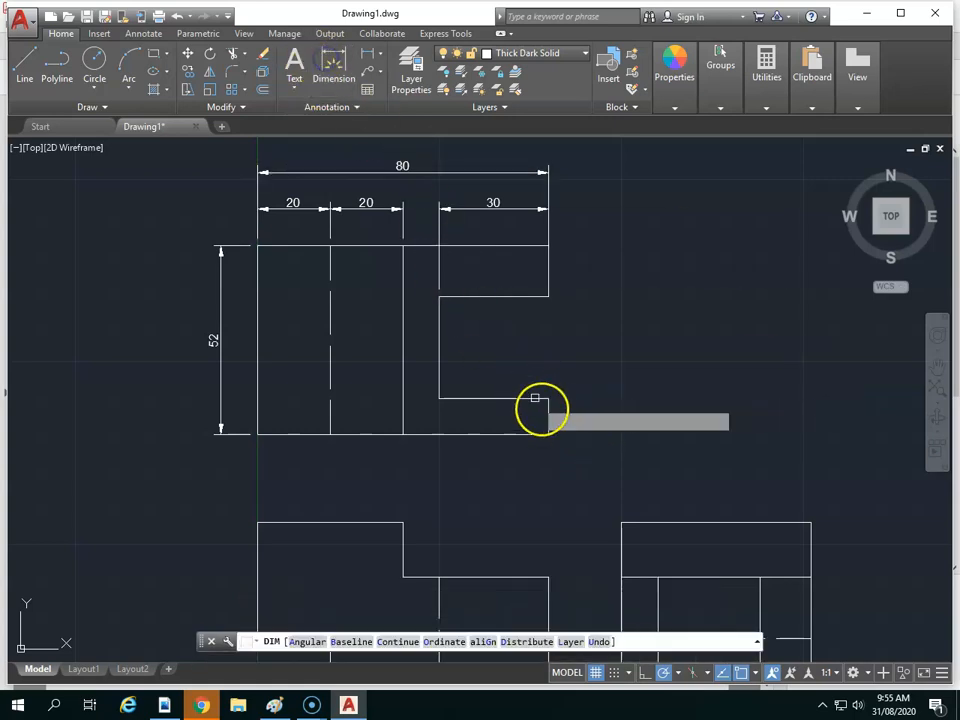
click(548, 418)
text(10)
key(Return)
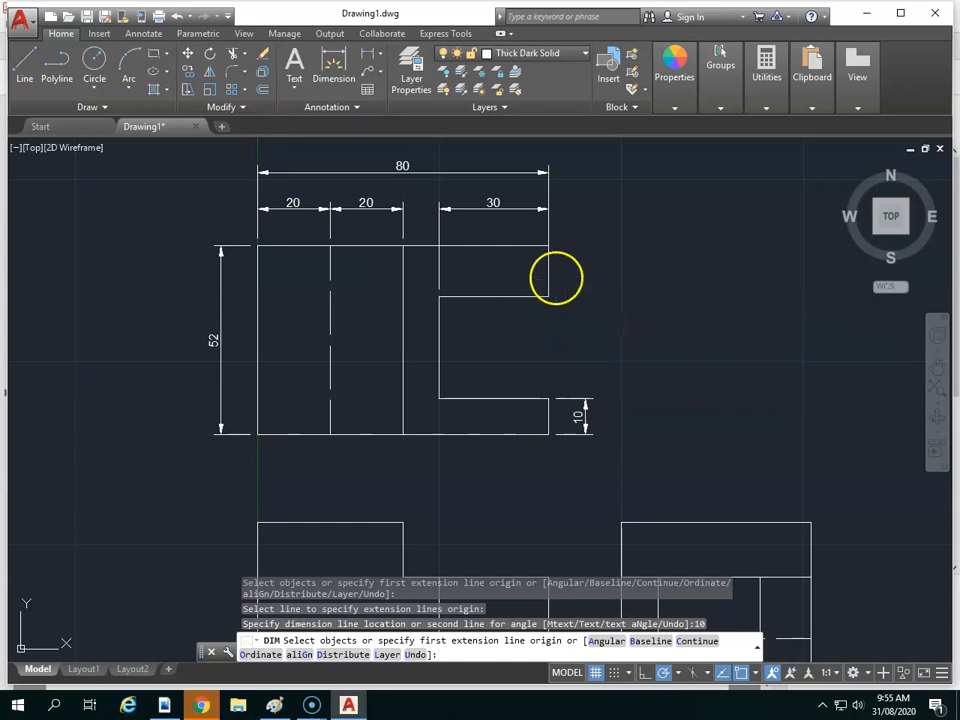
key(Return)
Dimension the right end of the top view's upper arm between its two corners, placing the dimension line 10 mm outside it
click(549, 268)
key(Escape)
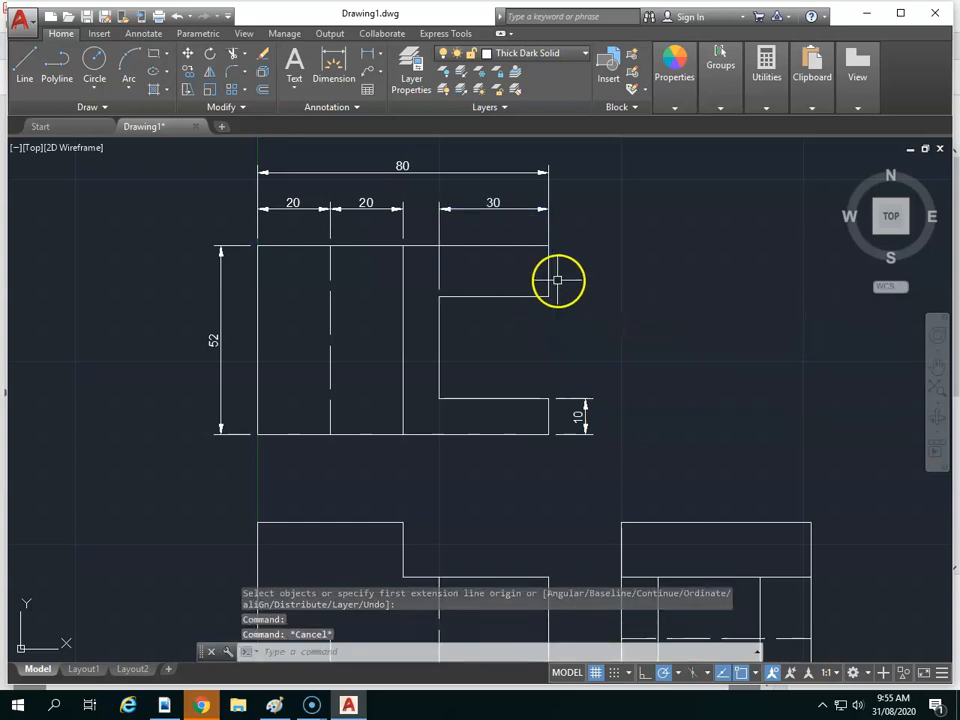
click(333, 72)
key(Return)
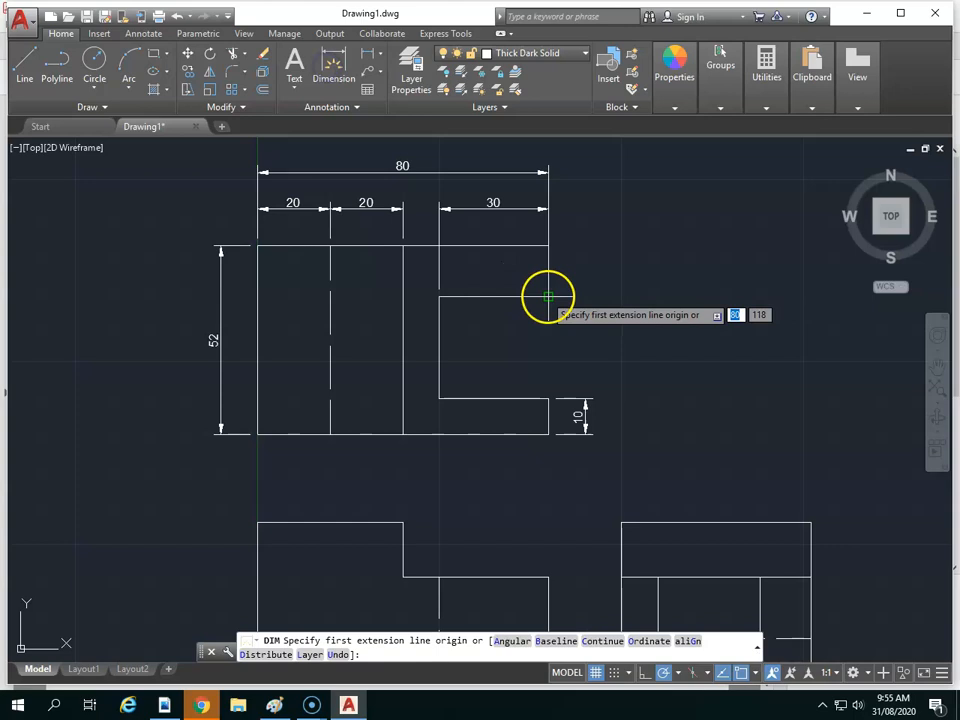
click(548, 296)
click(549, 245)
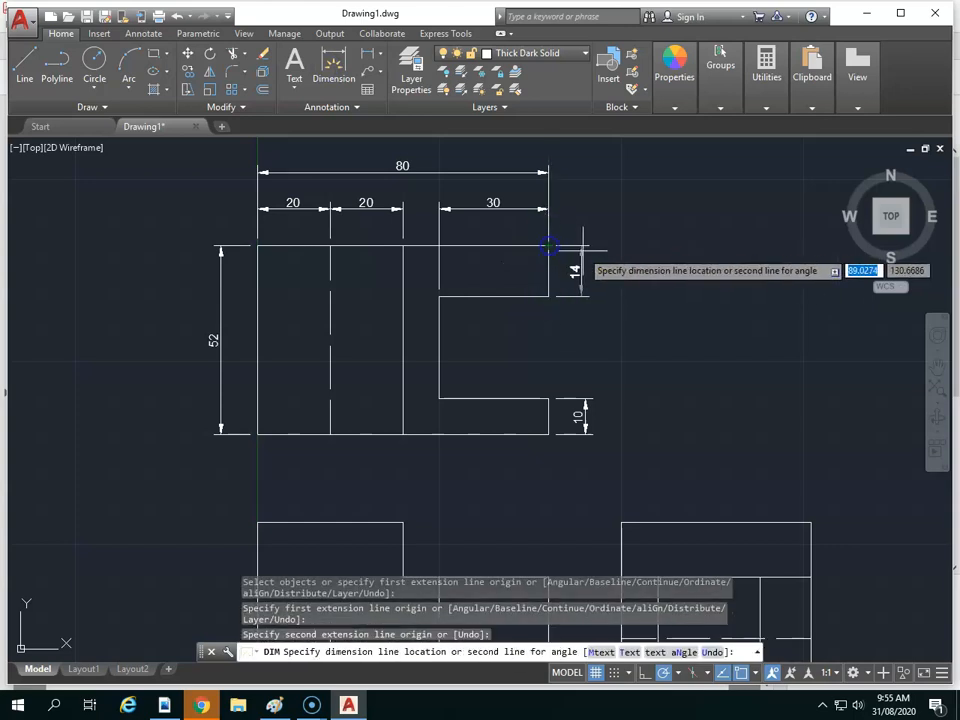
key(Return)
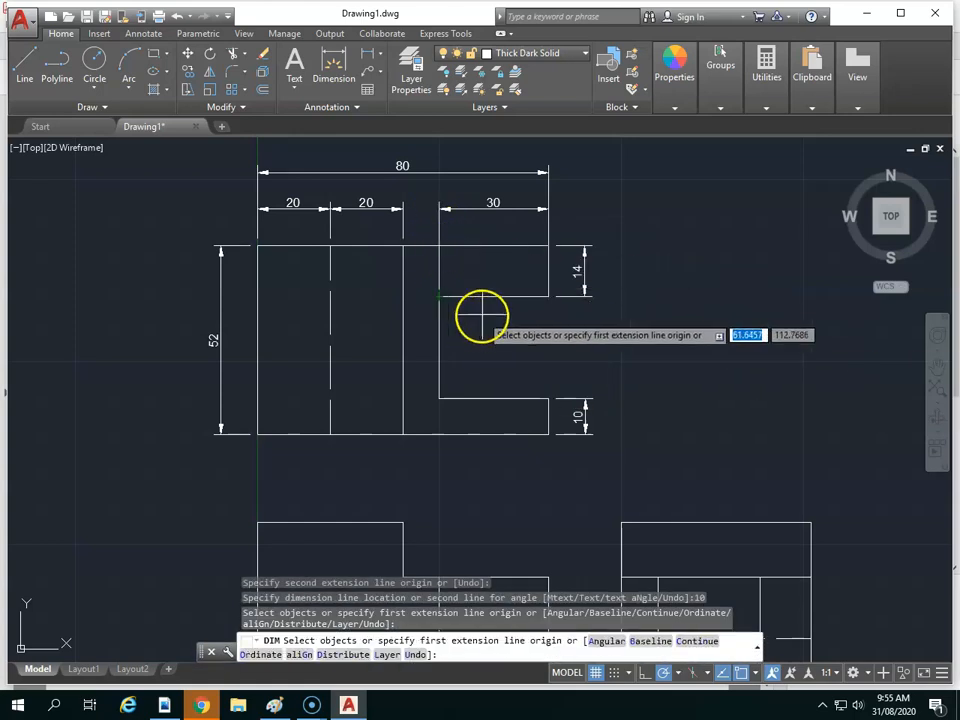
key(Escape)
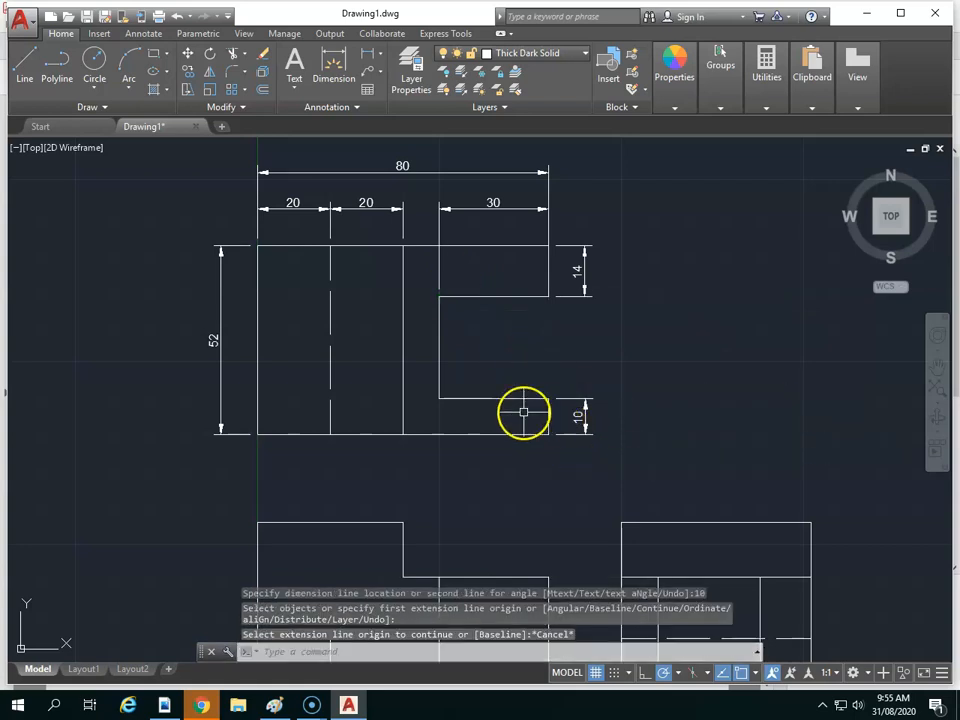